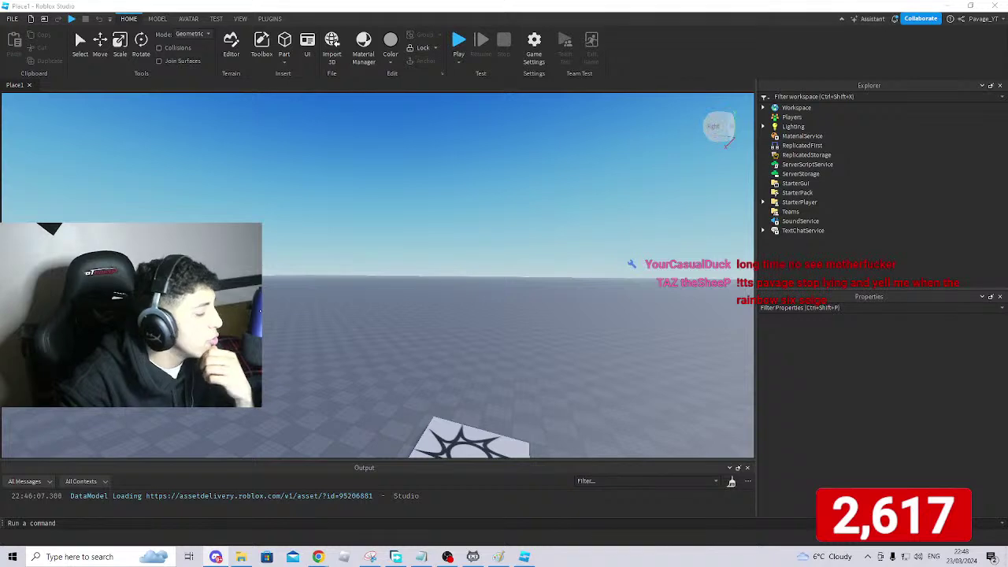
right_click_drag(549, 348, 551, 350)
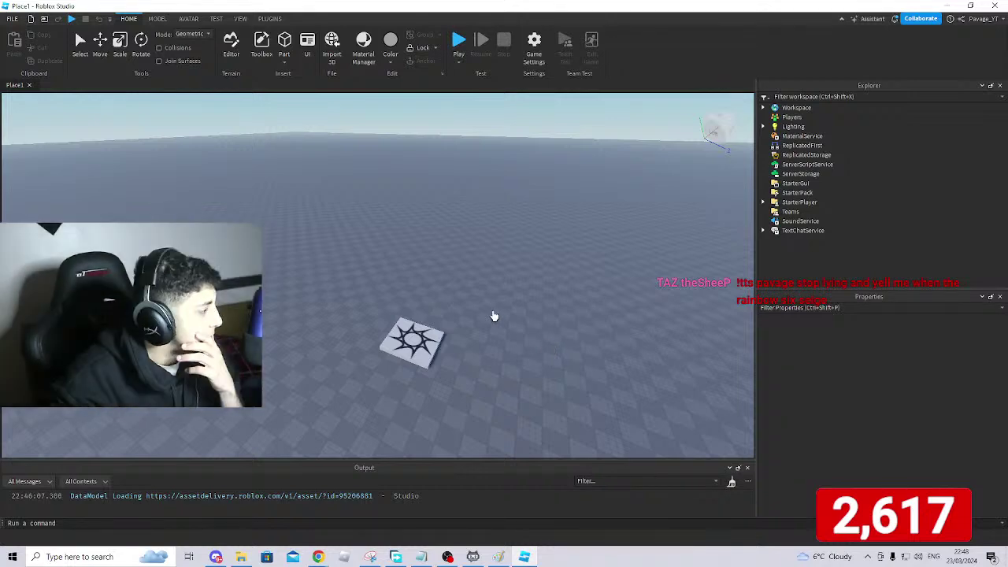
right_click_drag(574, 322, 574, 311)
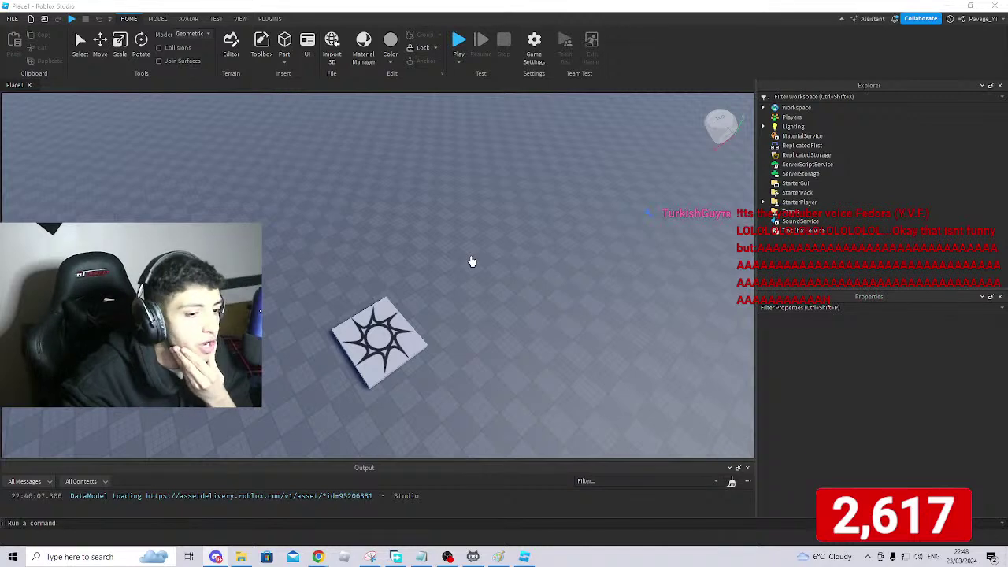
right_click_drag(501, 257, 502, 256)
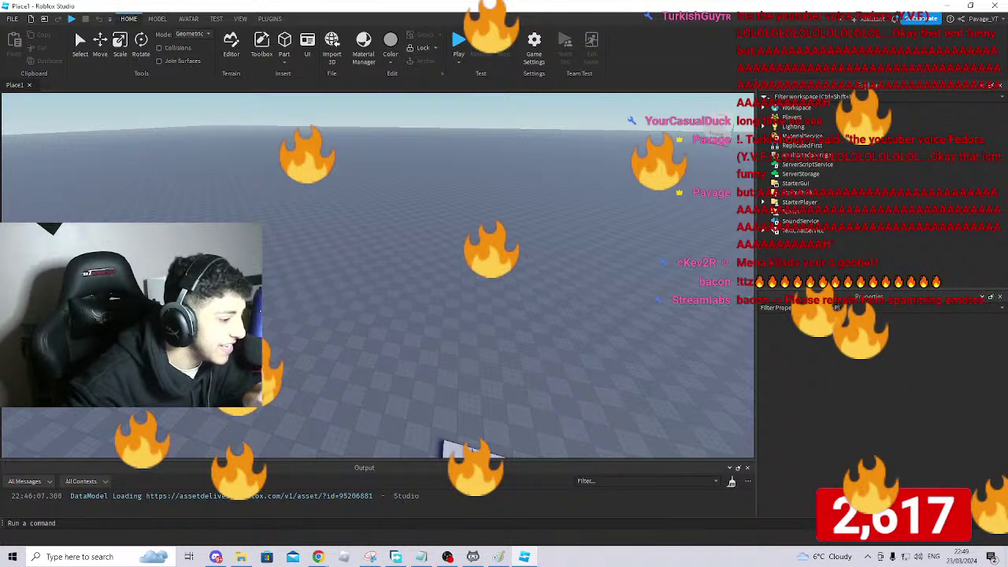
right_click(470, 290)
left_click(329, 298)
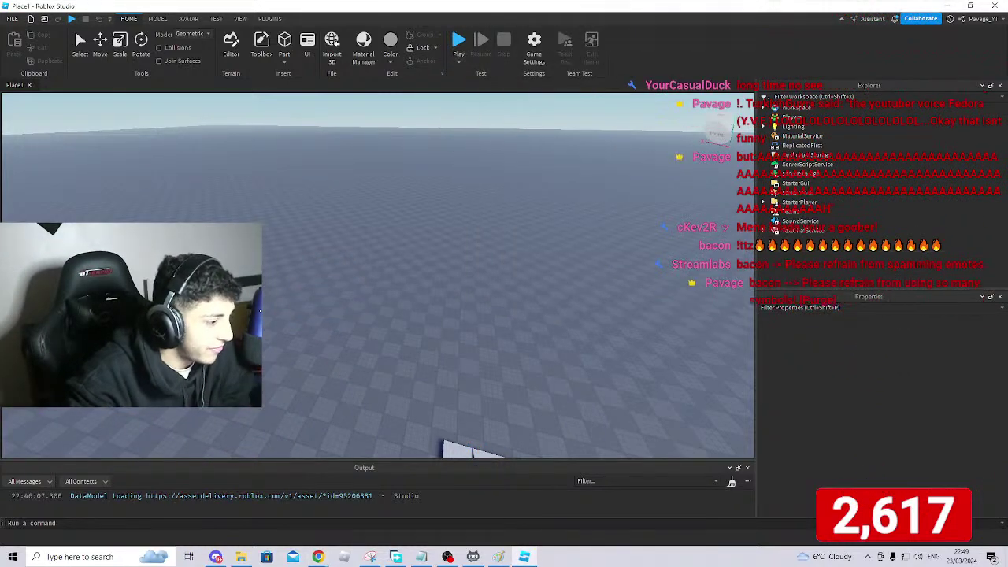
right_click_drag(529, 338, 185, 127)
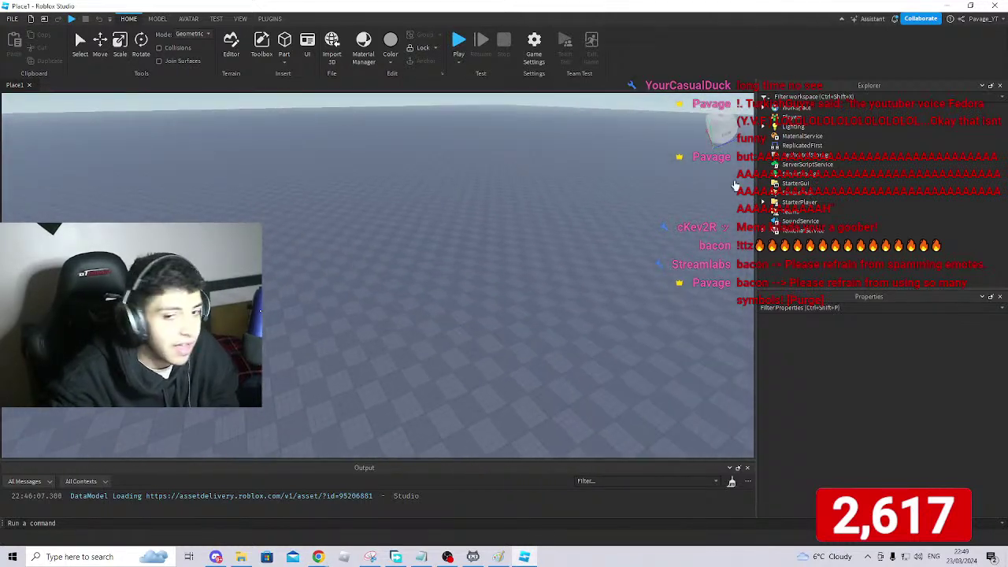
Narrow the Explorer and Properties panels to give the 3D viewport more width.
left_click_drag(757, 155, 837, 152)
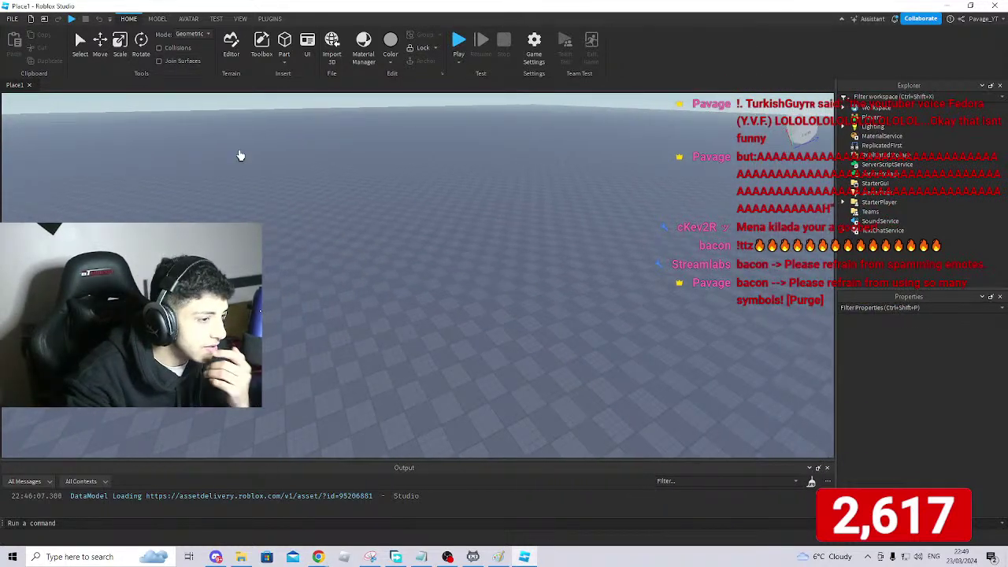
right_click(62, 142)
left_click(367, 145)
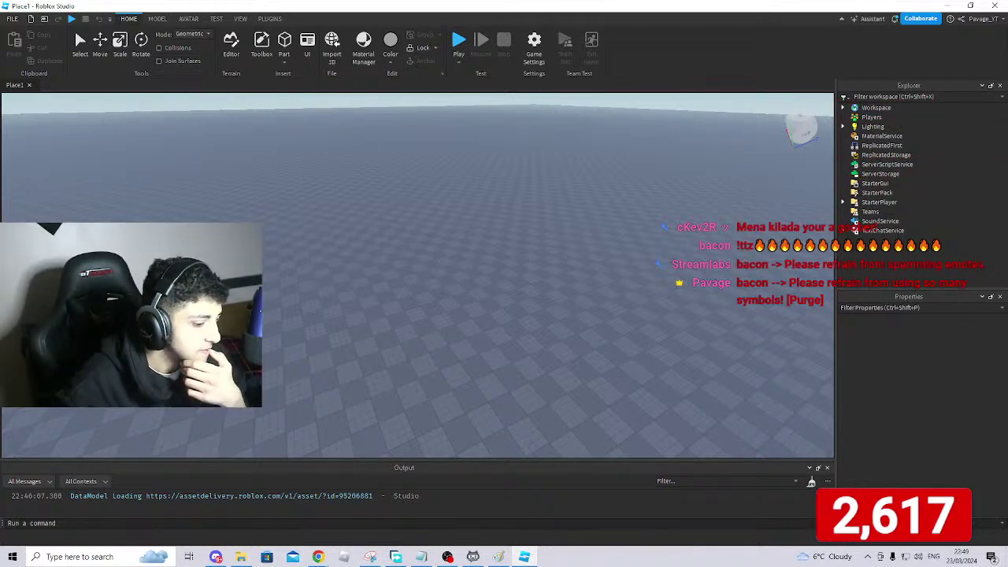
right_click_drag(418, 276, 457, 303)
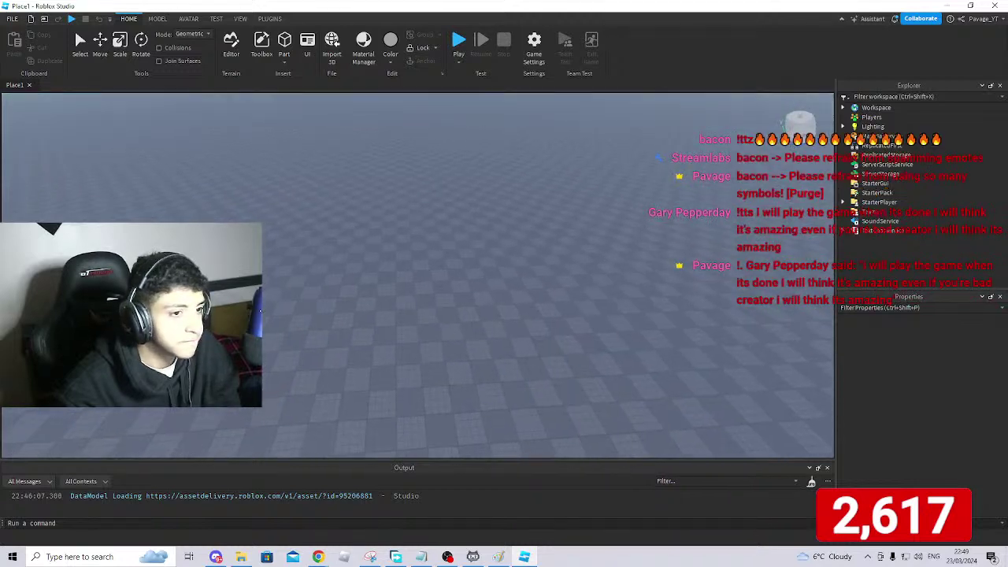
key("super")
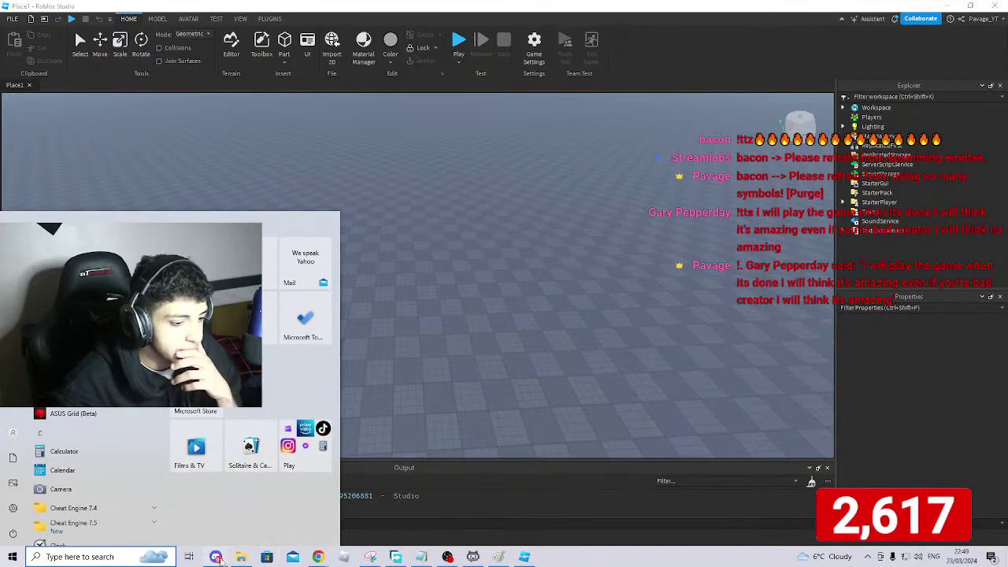
left_click(218, 558)
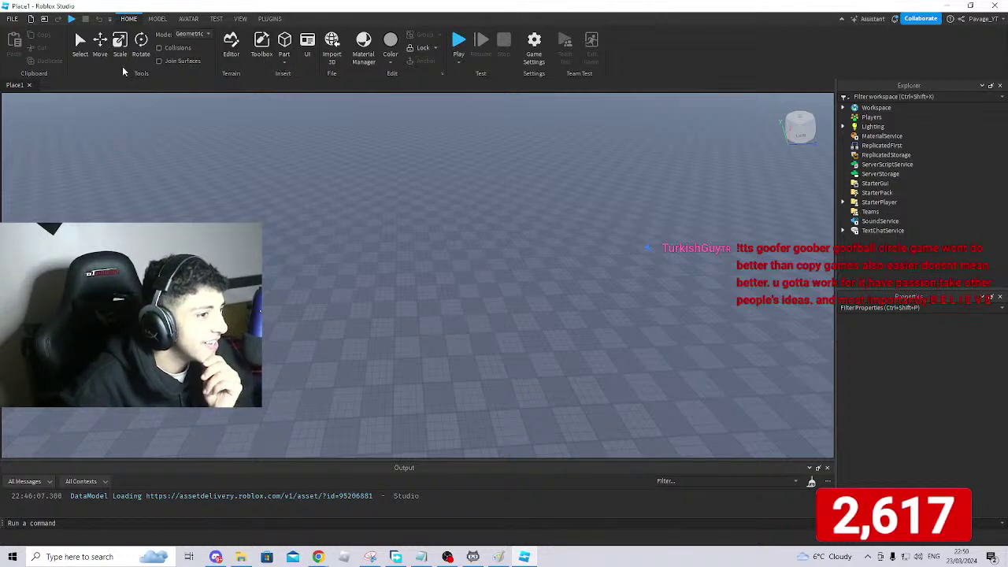
left_click(159, 19)
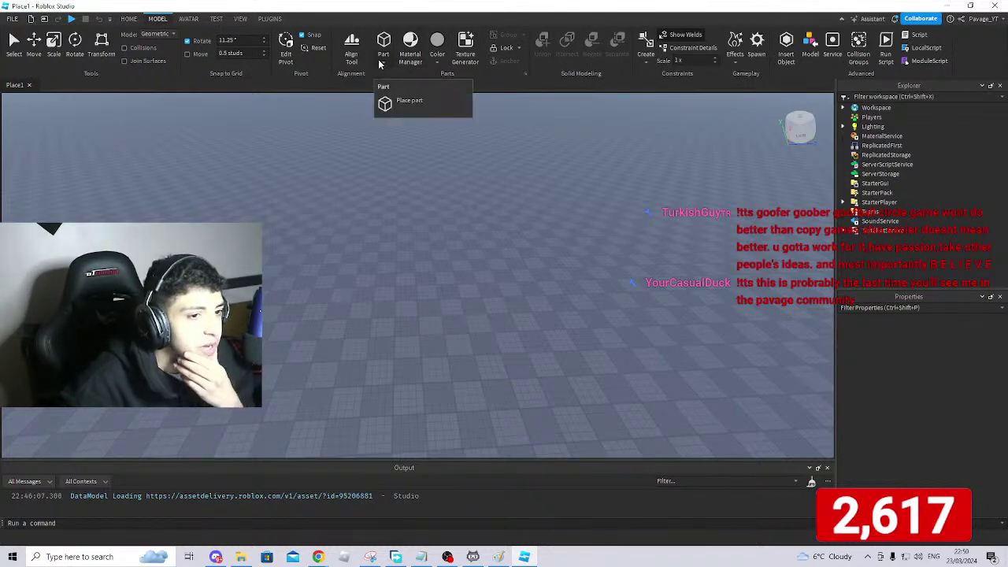
Search the Toolbox models for CIRCLE.
left_click(132, 20)
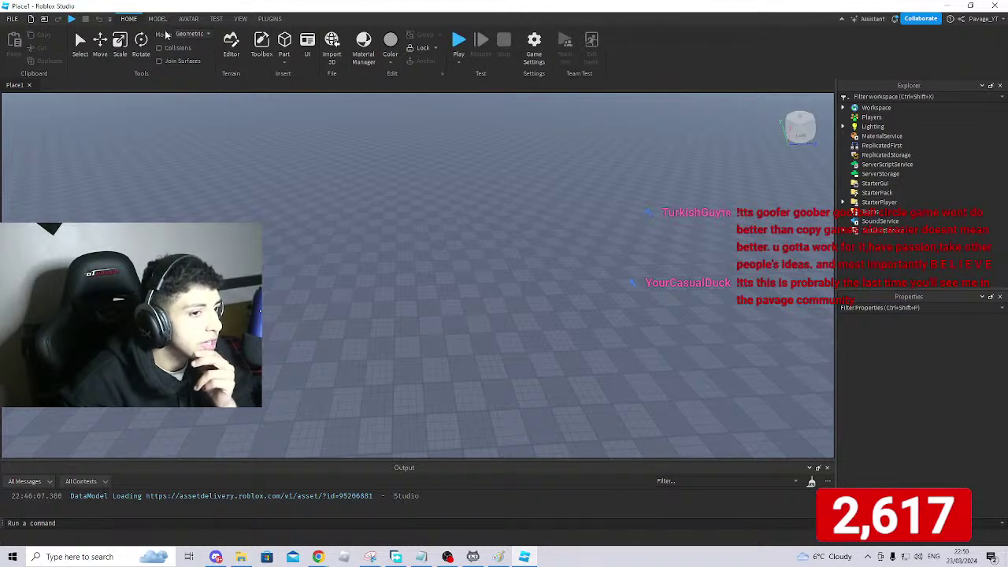
left_click(266, 51)
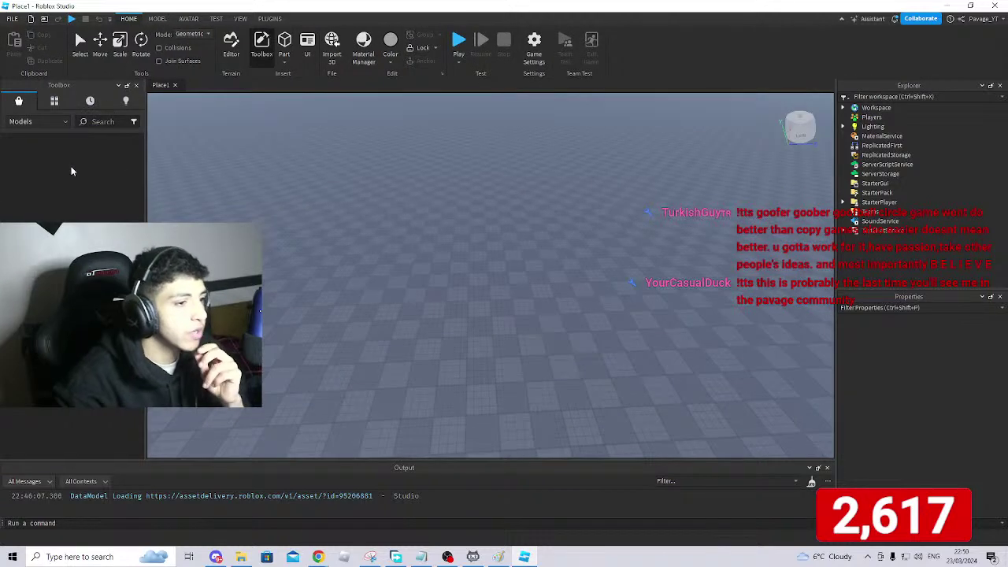
left_click(113, 121)
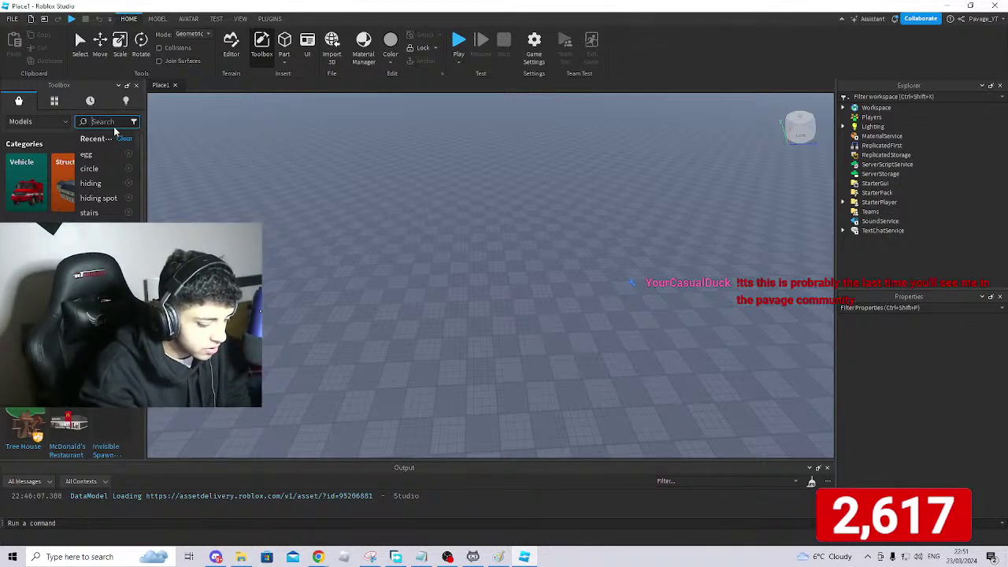
type("CIRV")
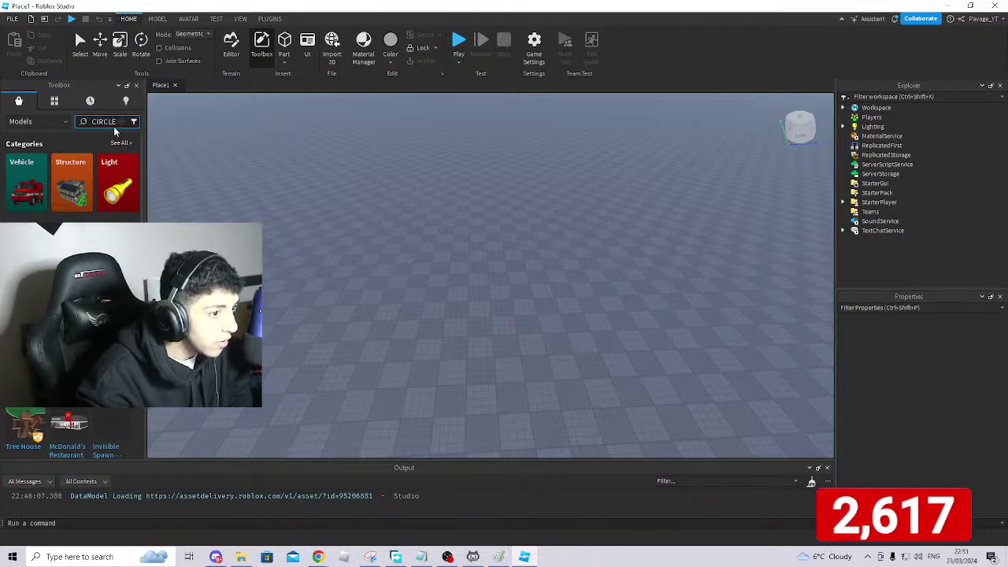
key("Return")
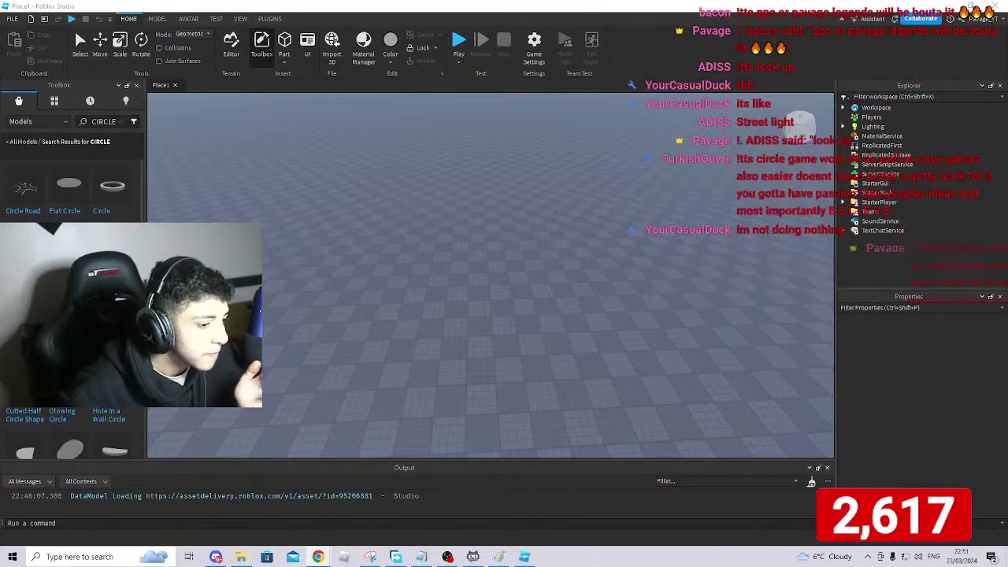
Insert the flat red circle model from the search results into the workspace.
scroll(73, 316, "down", 3)
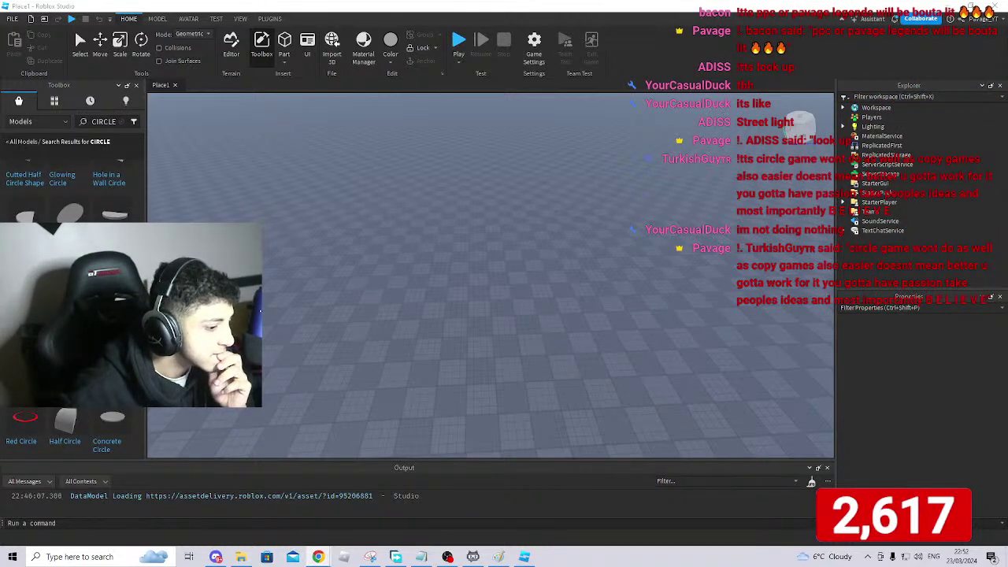
scroll(72, 315, "down", 3)
left_click(72, 315)
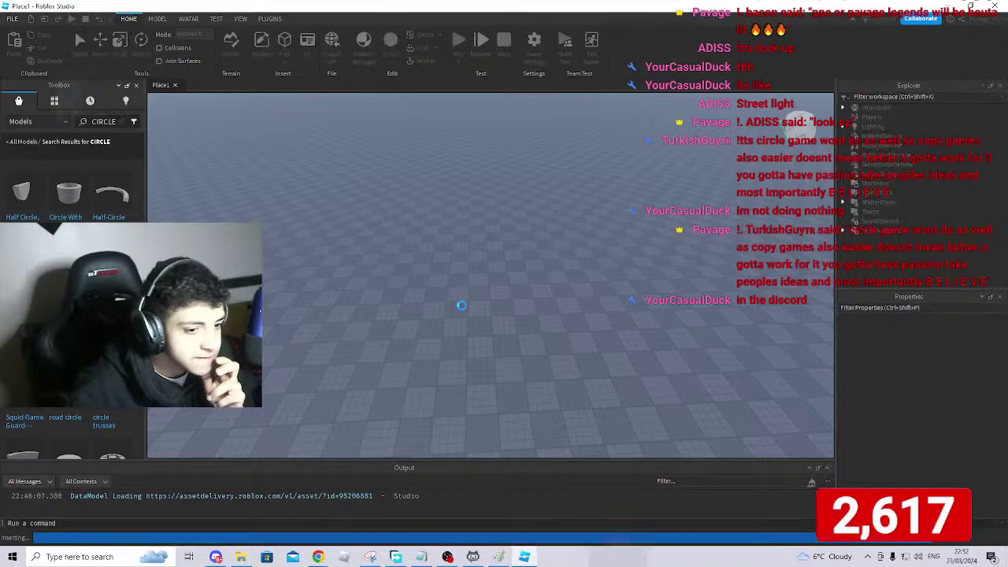
right_click_drag(328, 302, 330, 300)
scroll(542, 336, "down", 10)
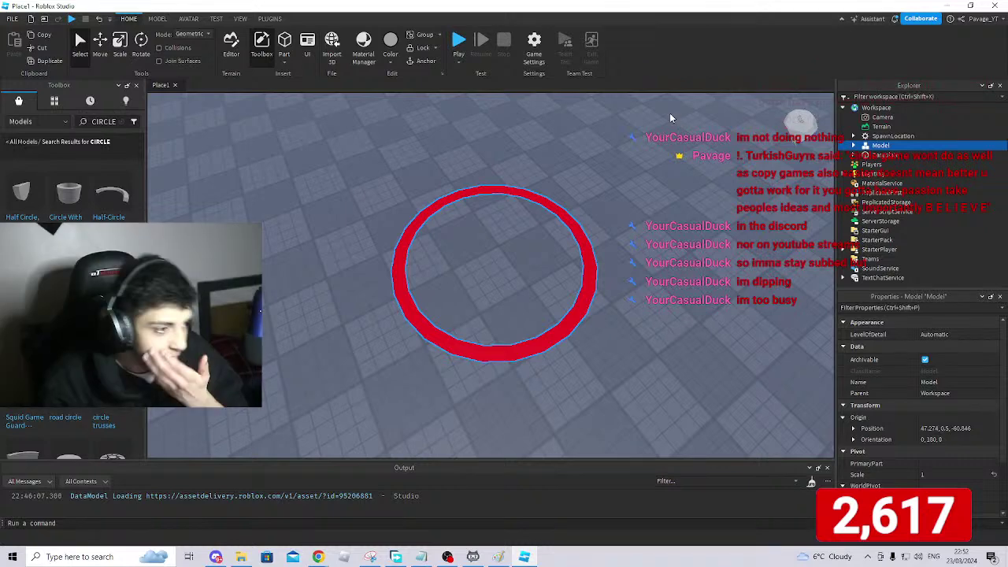
Move the red circle along the Z axis to about -56.5 and scale it up to about 1.7.
key("ctrl+2")
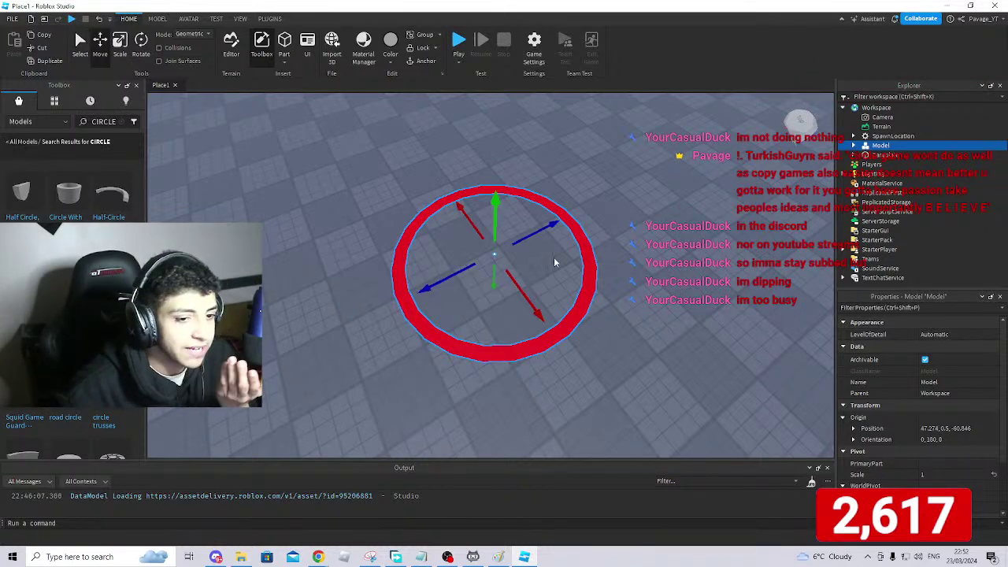
left_click_drag(545, 231, 588, 210)
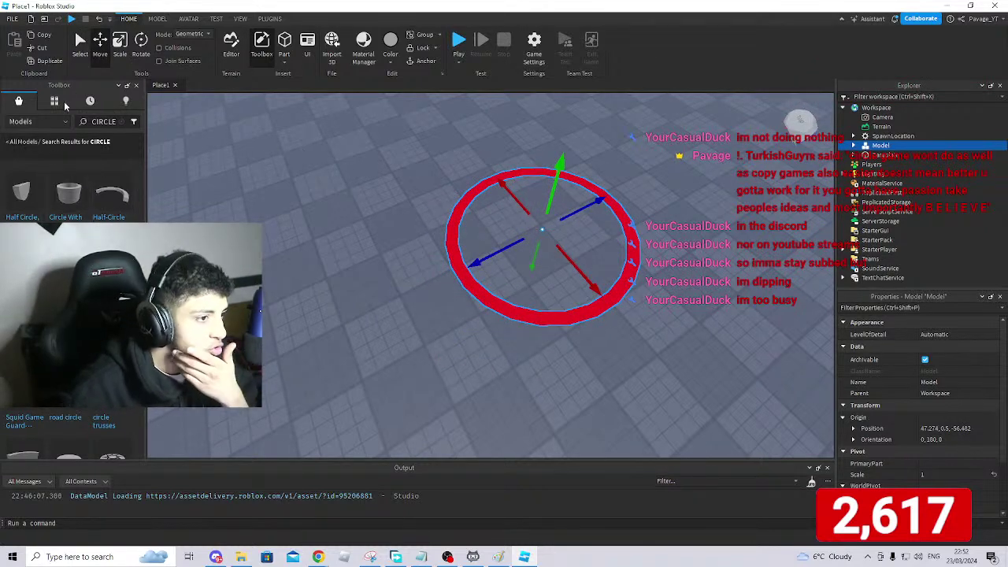
left_click(120, 43)
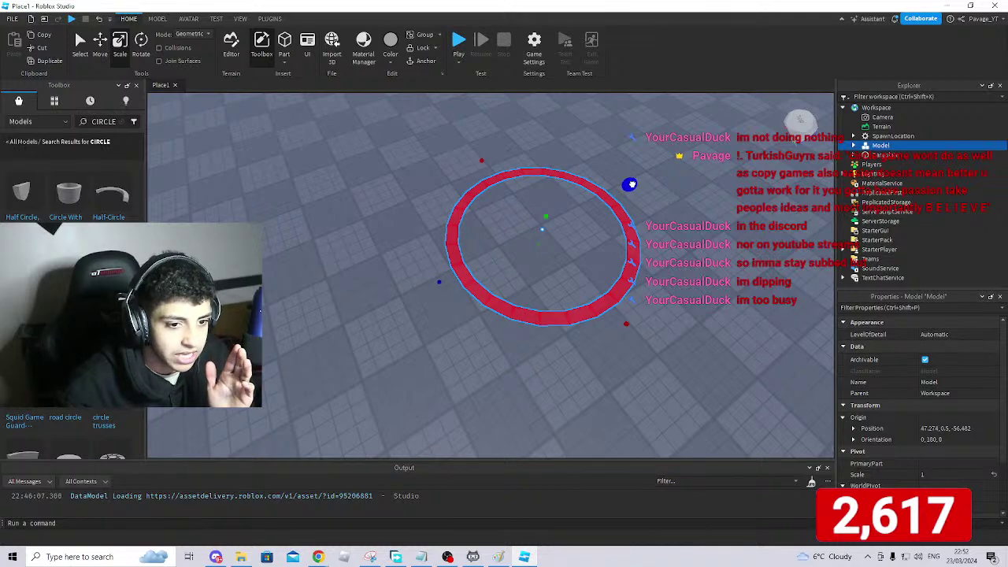
left_click_drag(630, 183, 712, 141)
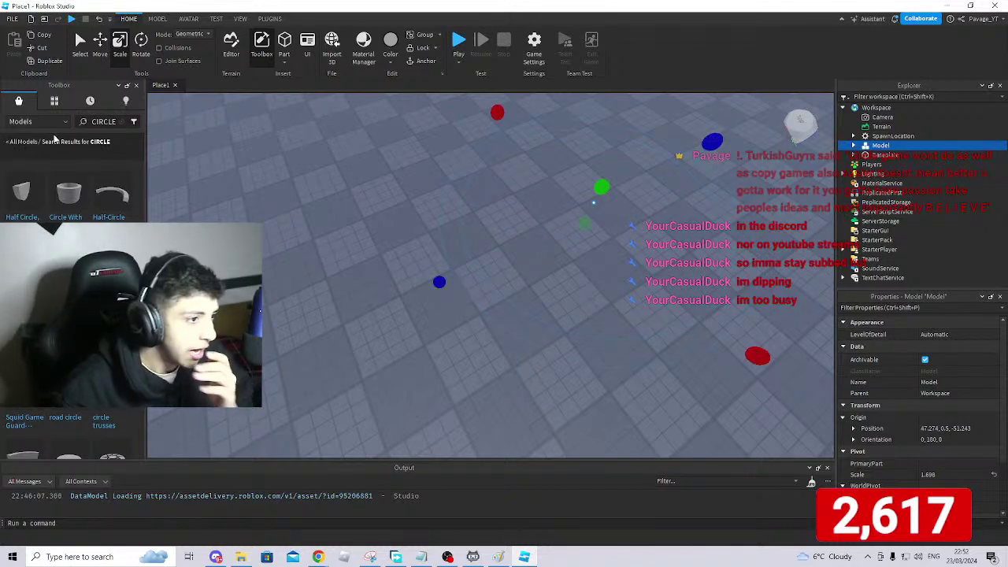
Raise the red circle above the baseplate to a height of about 0.99 and shift it along Z to about -41.1.
left_click(100, 43)
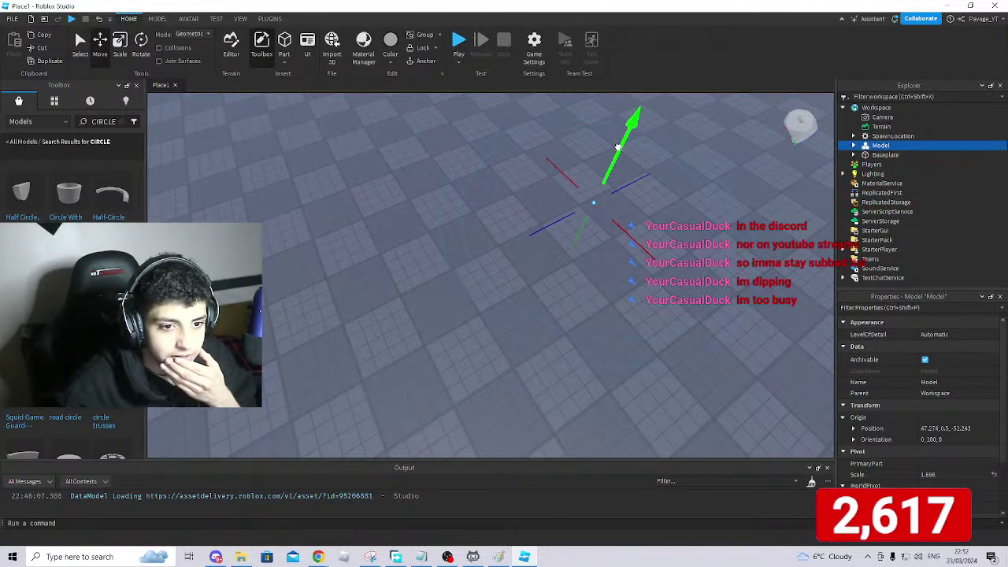
left_click_drag(619, 147, 617, 137)
right_click_drag(785, 297, 786, 297)
key("s")
left_click_drag(584, 245, 703, 265)
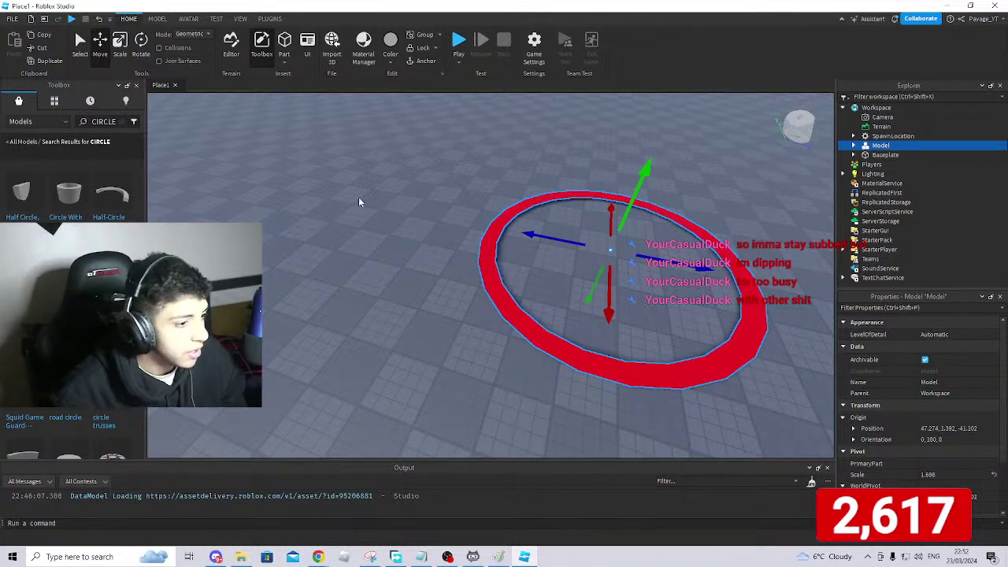
left_click_drag(639, 185, 638, 193)
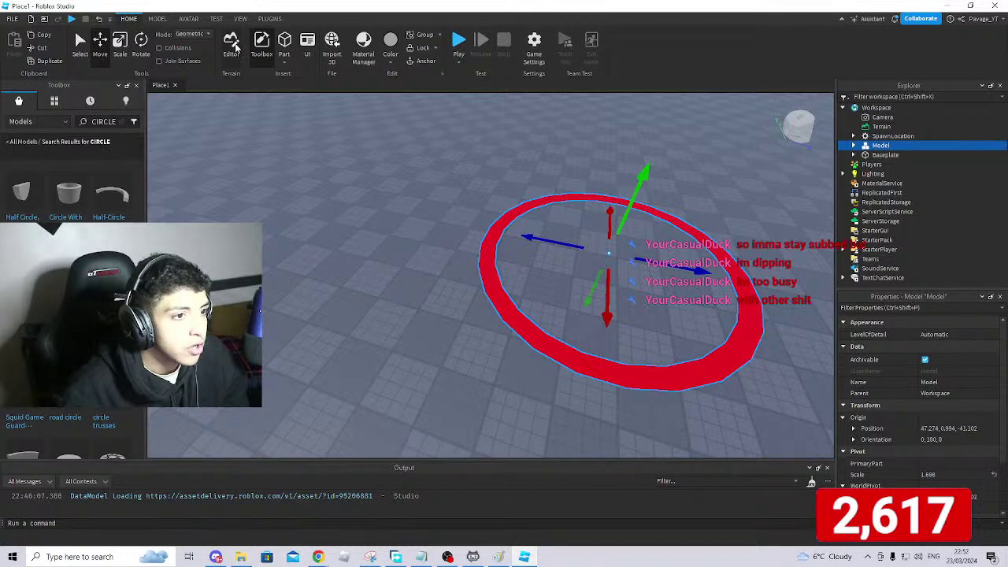
Scale the red circle up to about 3.45 and lift it above the baseplate to a height of about 1.71.
left_click(120, 43)
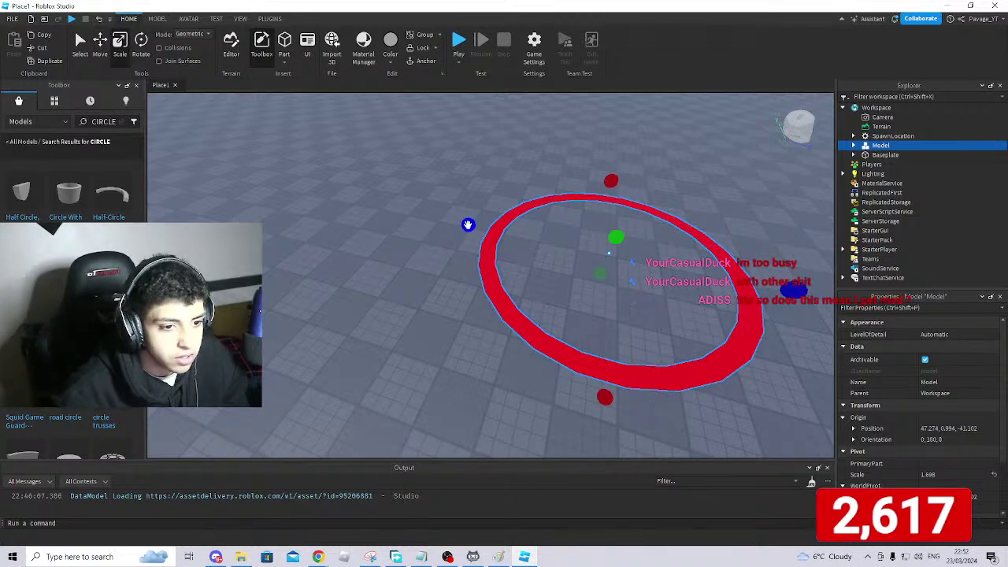
left_click_drag(467, 222, 327, 209)
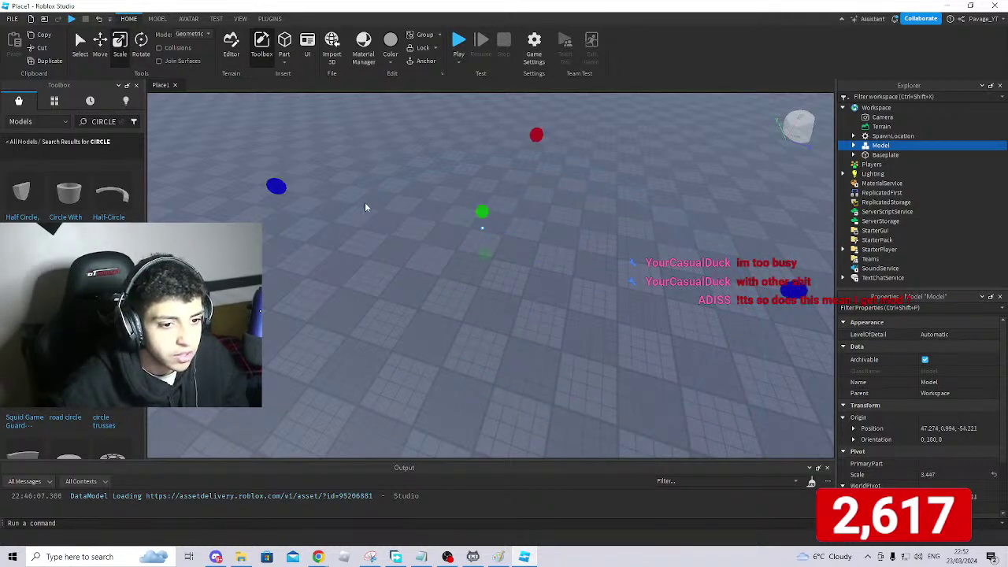
left_click(102, 46)
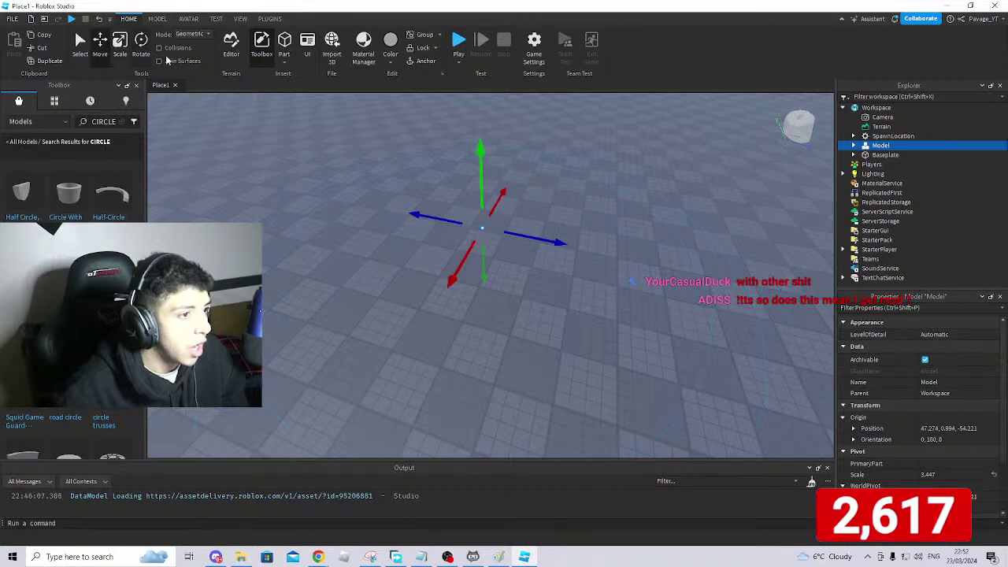
mouse_move(482, 172)
left_mouse_down()
mouse_move(480, 155)
mouse_move(478, 167)
left_mouse_up()
right_click_drag(624, 288, 631, 283)
key("s")
key("w")
scroll(632, 285, "down", 2)
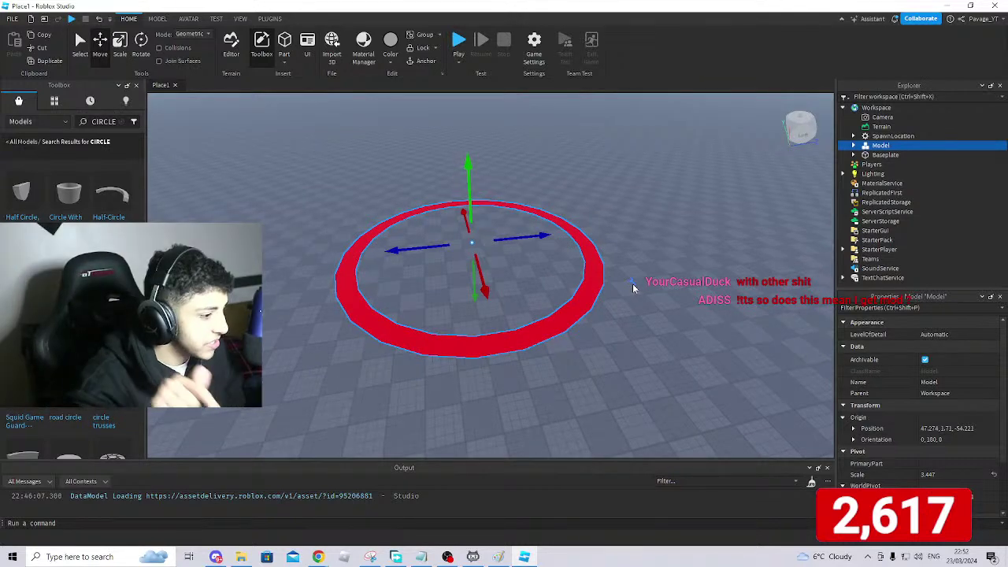
Start a Play Here test with the camera positioned inside the red circle.
key("w")
right_click_drag(633, 288, 635, 289)
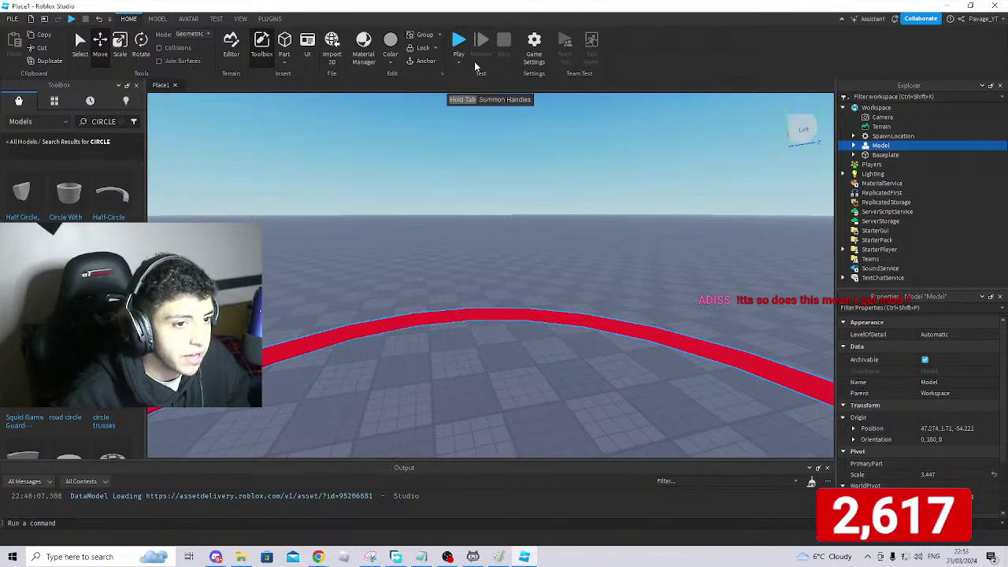
left_click(459, 63)
left_click(483, 89)
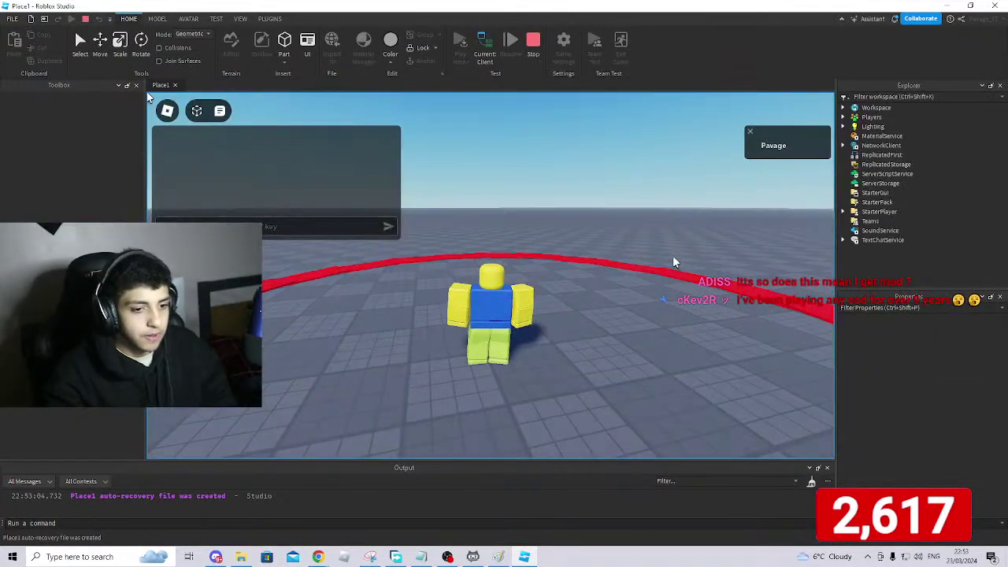
Run and jump the character around the red circle to judge its size, and stop the playtest.
key("w")
right_click_drag(528, 263, 529, 263)
key("w")
key("space")
key("w")
key("s")
key("w")
key("space")
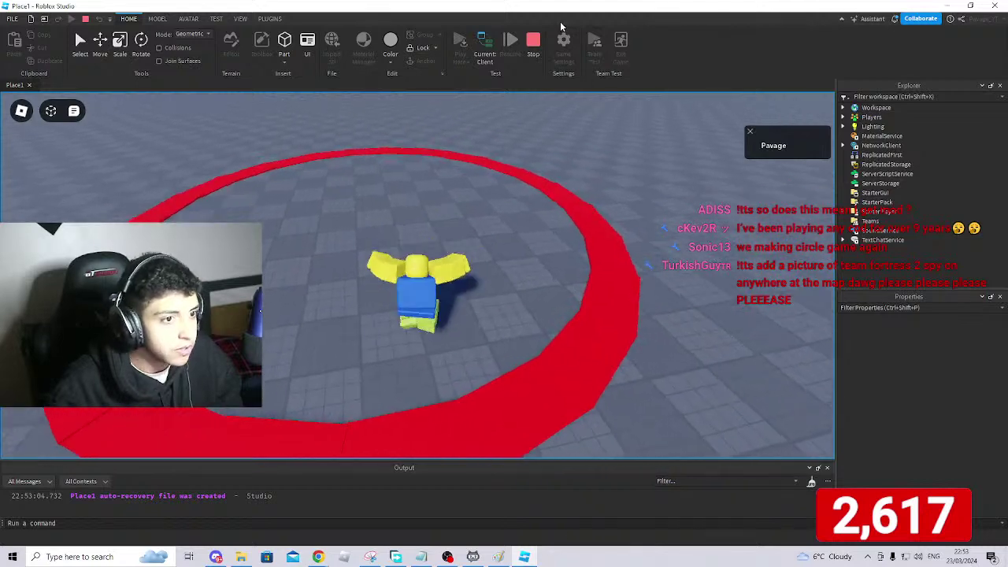
key("shift+F5")
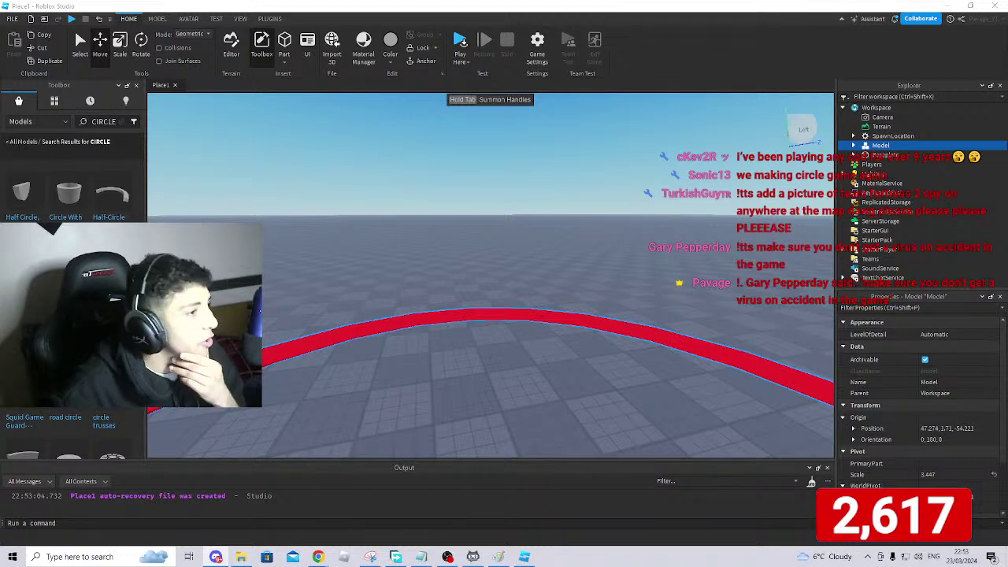
right_click_drag(462, 241, 462, 238)
key("s")
key("w")
key("s")
key("w")
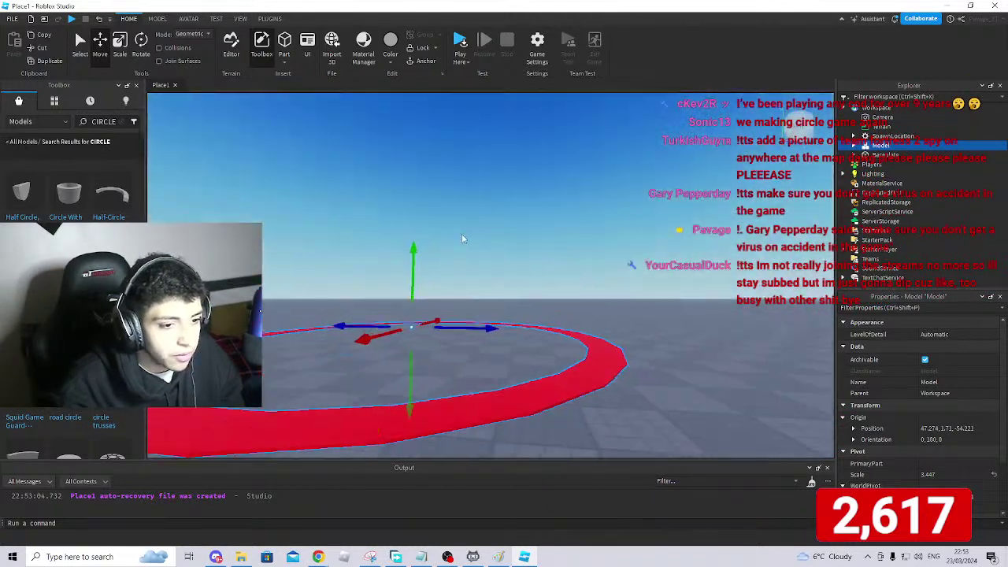
scroll(521, 342, "down", 5)
right_click_drag(521, 342, 518, 339)
scroll(519, 338, "up", 6)
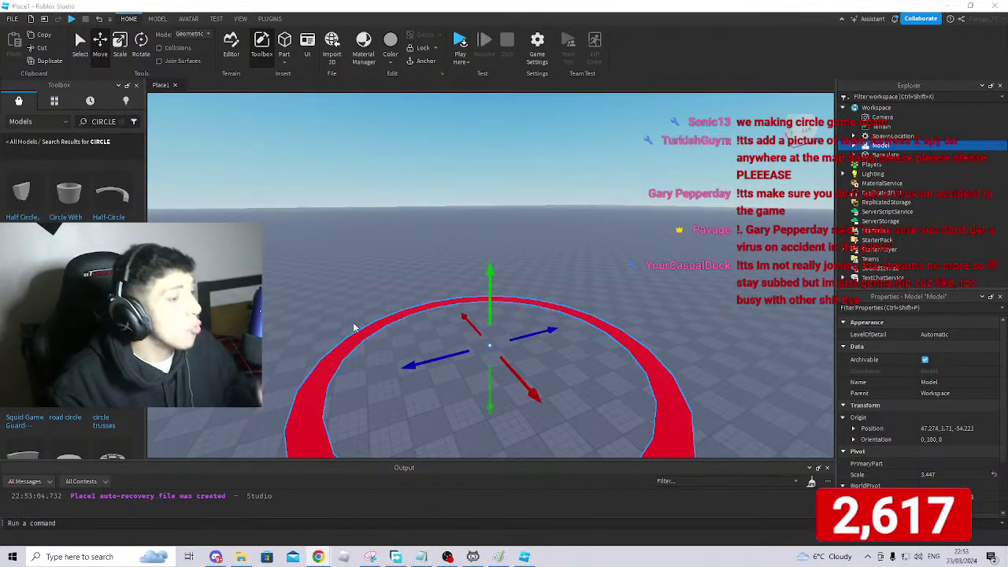
right_click_drag(502, 393, 501, 391)
scroll(502, 391, "down", 2)
key("w")
key("s")
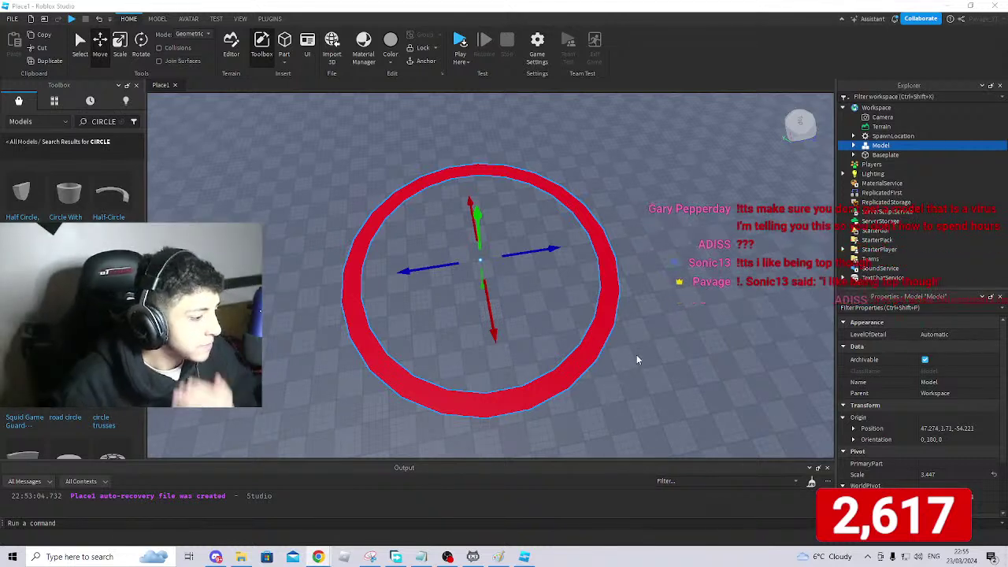
Scale the red circle up to about 7.64, leaving its Z position at about -22.8.
right_click_drag(655, 348, 637, 330)
key("w")
left_click(119, 41)
left_click_drag(593, 225, 647, 201)
key("d")
left_click_drag(733, 161, 603, 152)
right_click_drag(589, 339, 592, 342)
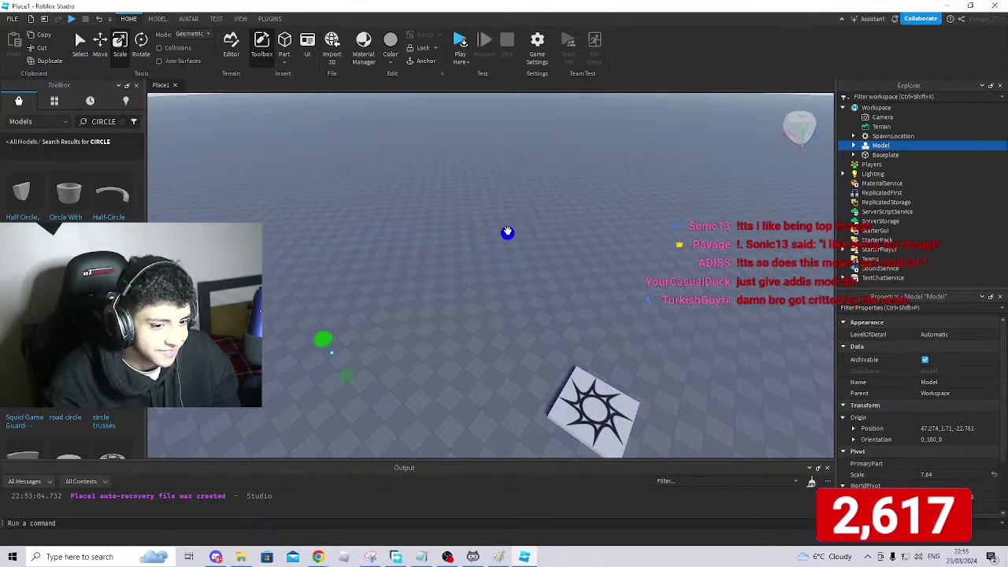
right_click_drag(614, 306, 616, 307)
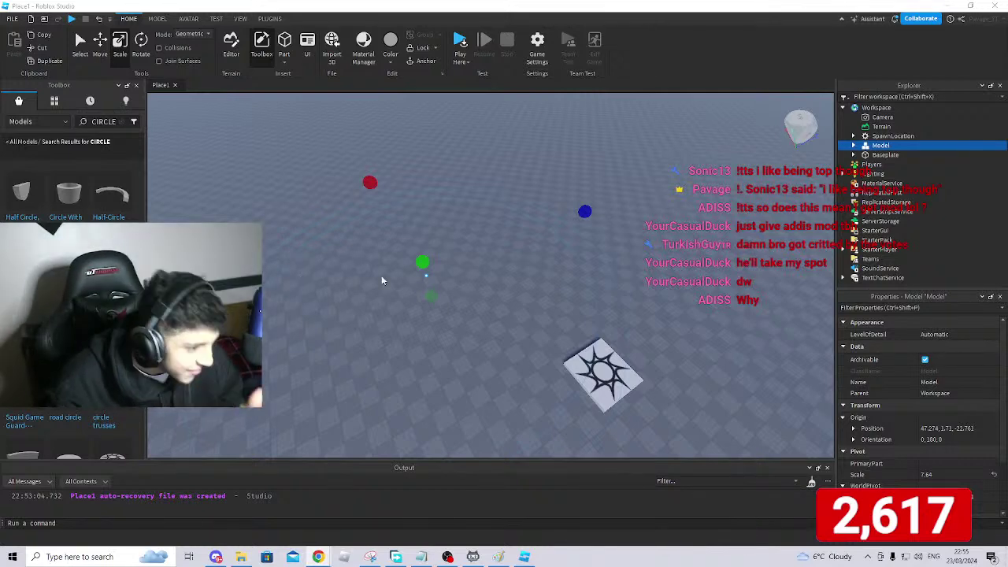
Raise the enlarged red circle above the baseplate to a height of about 4.13.
right_click_drag(376, 280, 396, 269)
key("w")
key("a")
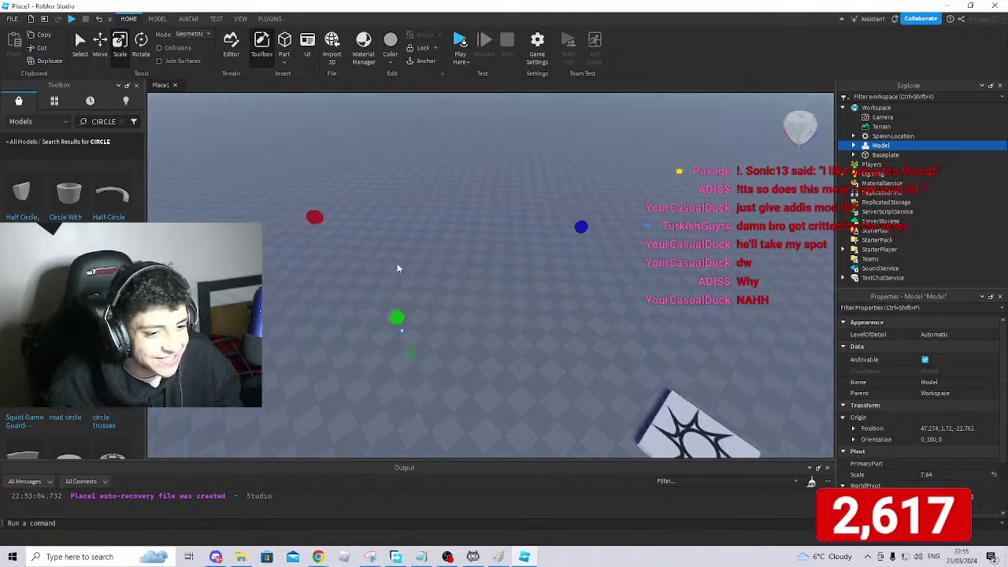
key("s")
key("d")
left_click(100, 46)
right_click_drag(600, 284, 594, 281)
left_click_drag(582, 233, 579, 233)
right_click_drag(752, 316, 752, 321)
key("s")
key("d")
left_click_drag(536, 266, 539, 260)
right_click_drag(616, 260, 618, 264)
key("w")
key("w")
key("a")
key("w")
left_click_drag(564, 237, 565, 236)
Examine the raised red circle along its rim and from above to judge its size and clearance over the baseplate.
right_click_drag(605, 298, 606, 302)
key("s")
key("w")
key("s")
key("w")
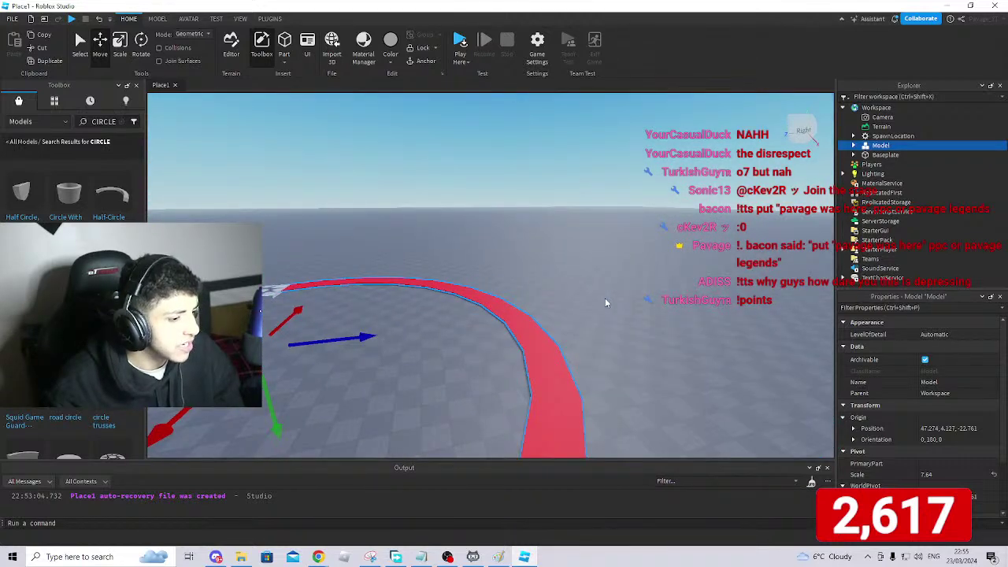
right_click_drag(606, 302, 605, 302)
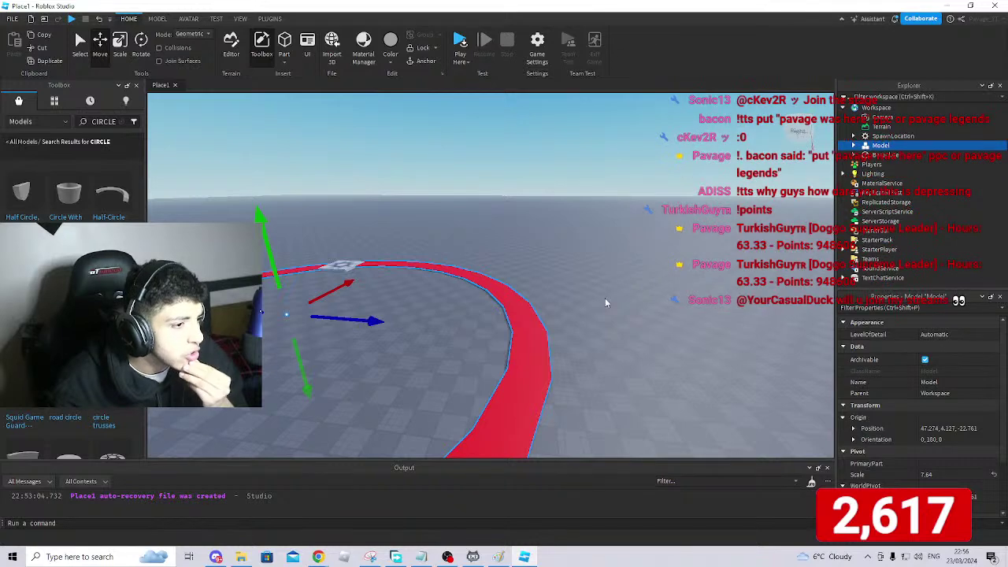
right_click_drag(606, 303, 606, 303)
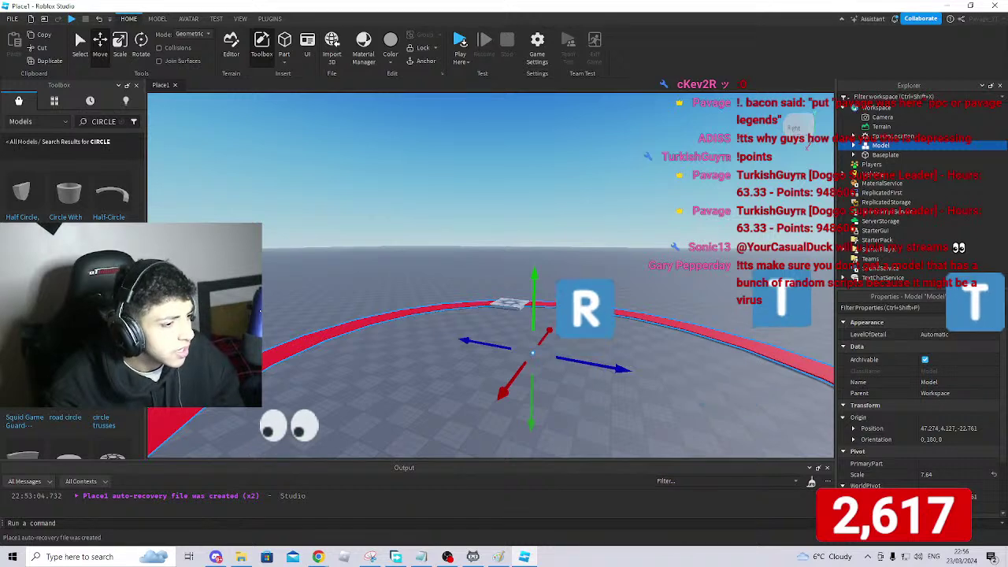
key("d")
key("d")
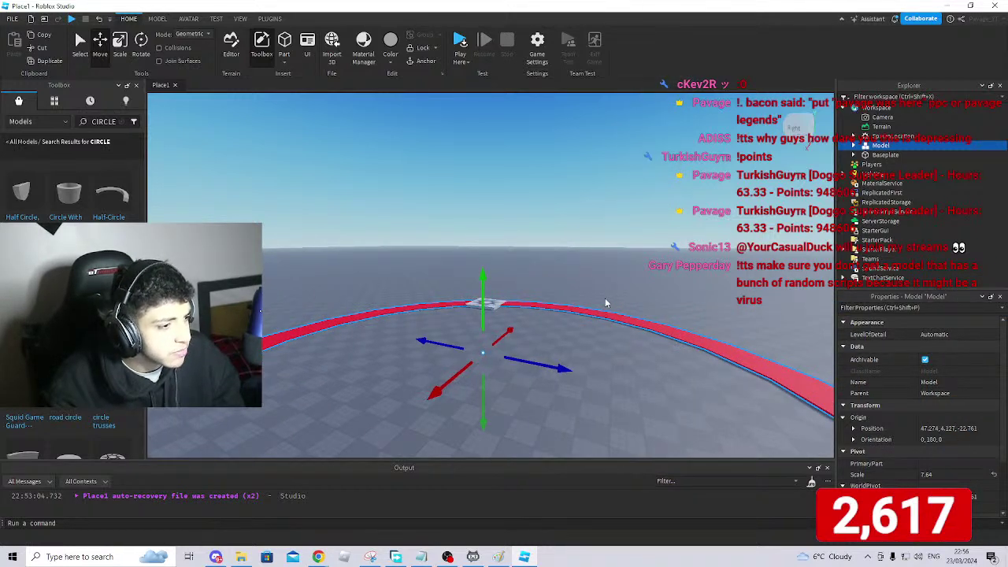
right_click_drag(607, 303, 583, 316)
key("w")
key("w")
key("w")
key("d")
right_click_drag(478, 203, 478, 203)
key("s")
key("d")
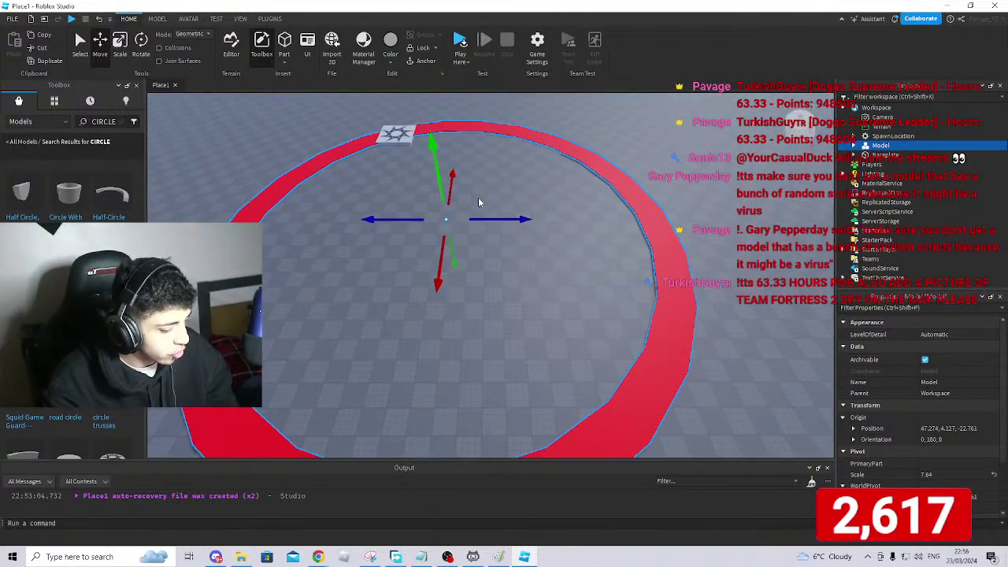
Duplicate the red circle and scale the copy down to about 6.46 inside the original, at a Z position of about -22.8.
key("ctrl+d")
left_click_drag(478, 215, 433, 232)
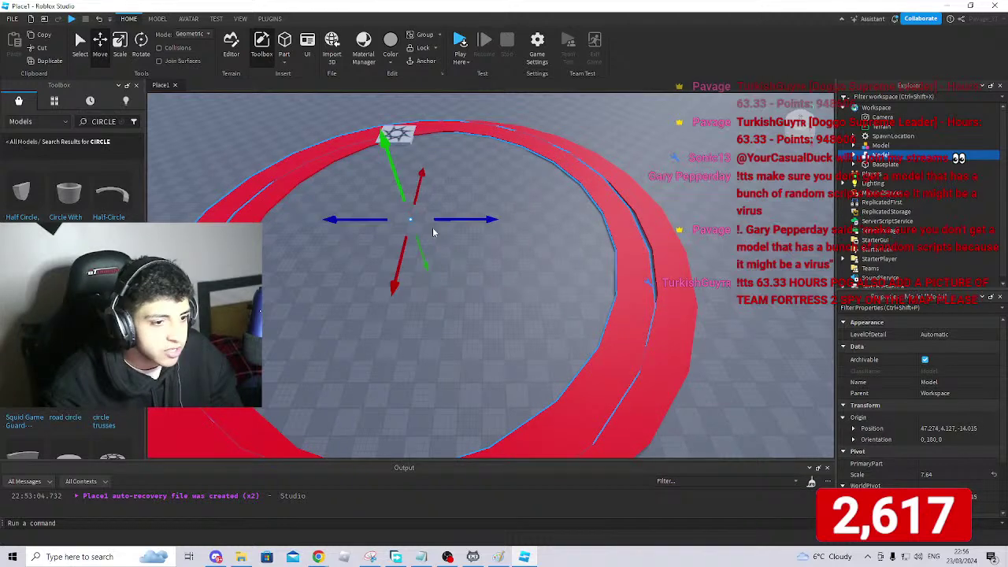
left_click(139, 45)
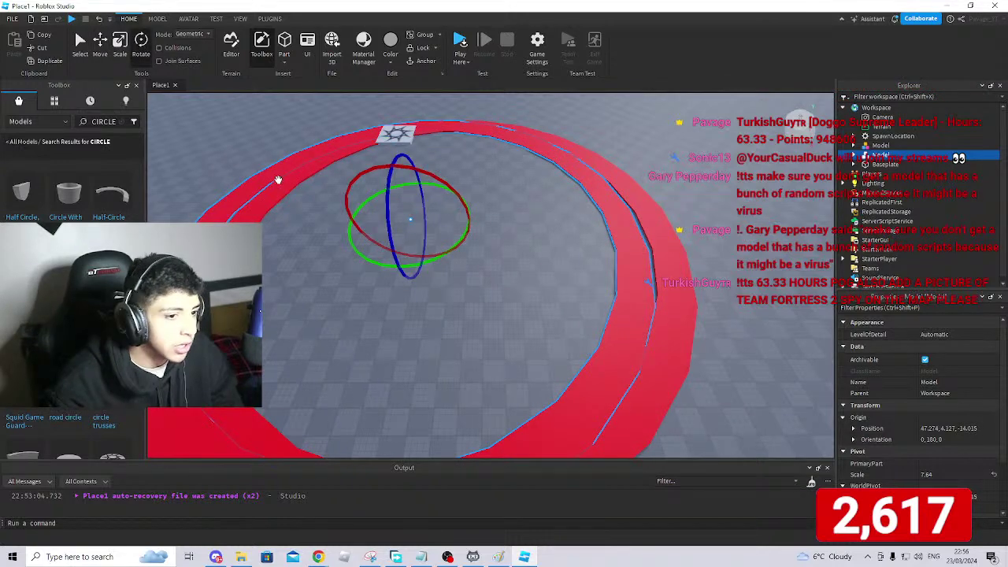
left_click(119, 43)
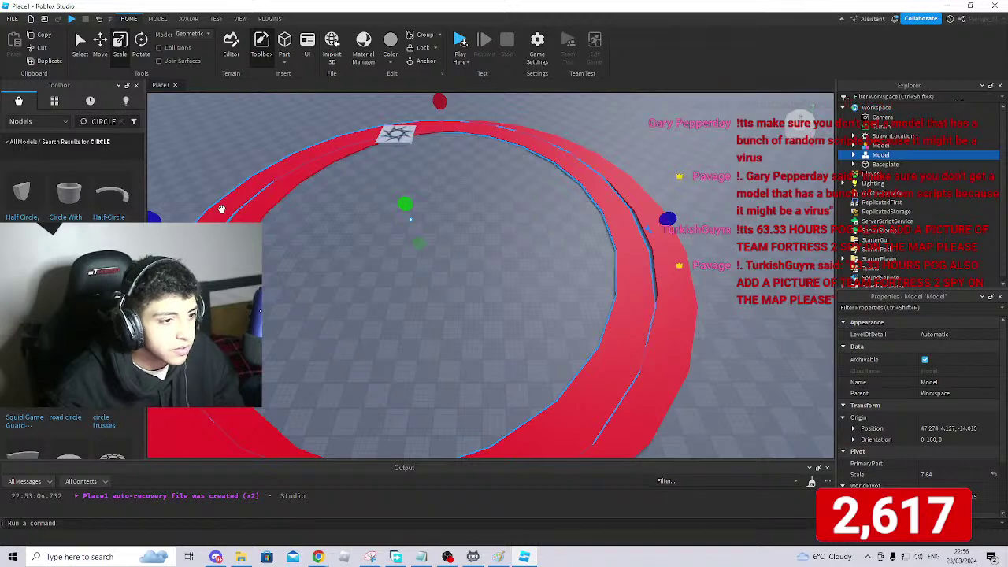
right_click_drag(393, 230, 393, 230)
left_click_drag(349, 176, 400, 195)
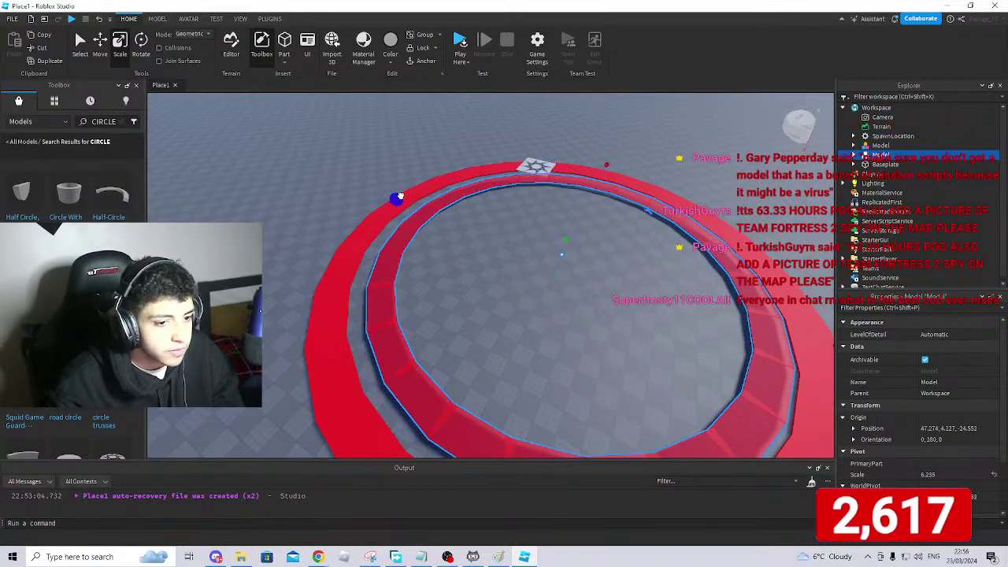
key("w")
right_click_drag(615, 259, 614, 259)
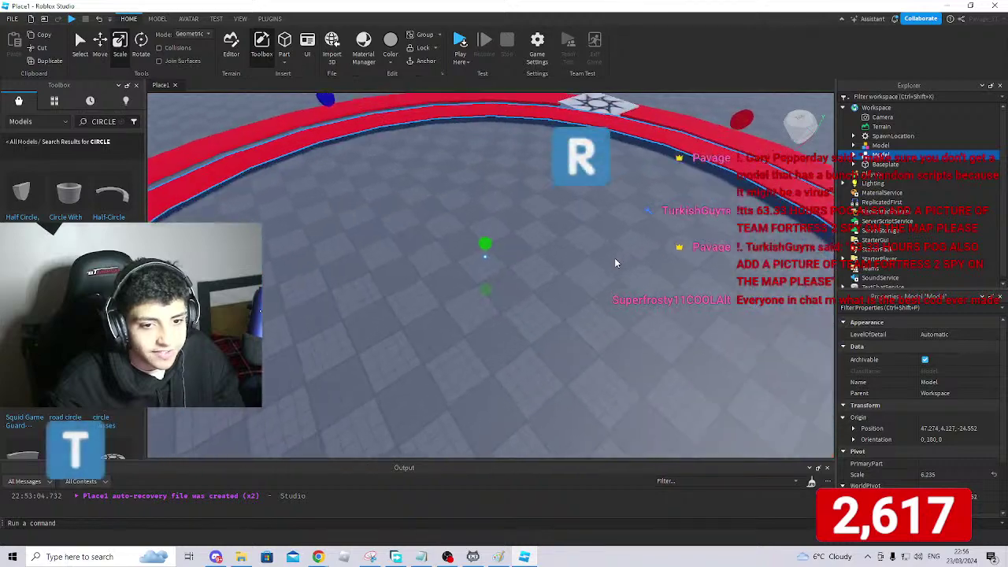
scroll(614, 257, "down", 6)
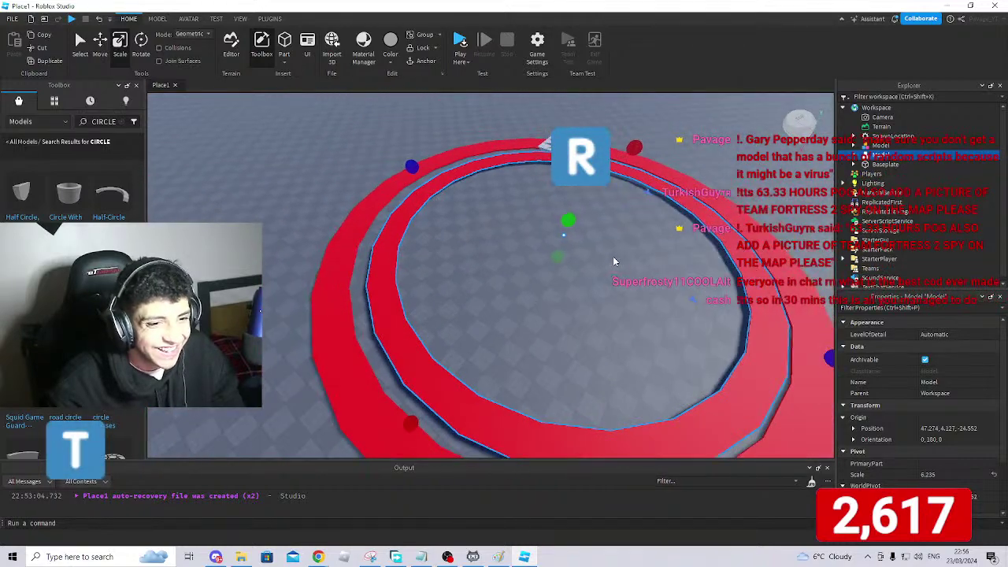
left_click_drag(412, 167, 405, 164)
Shift the inner circle along Z to about -23.1 and scale it up to about 6.54 to close the gap to the outer circle.
right_click_drag(563, 219, 566, 236)
scroll(564, 236, "down", 3)
left_click(102, 45)
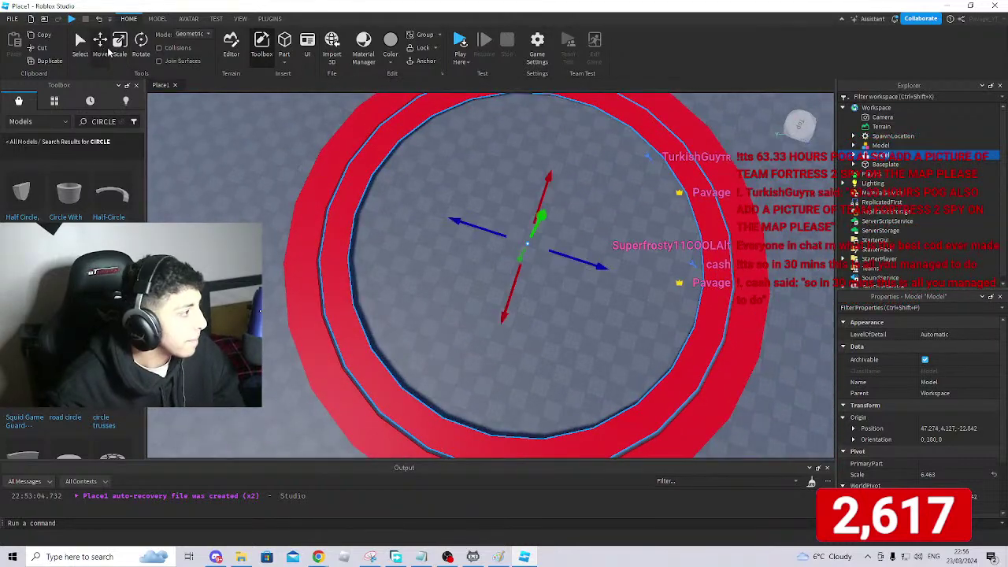
left_click(589, 273)
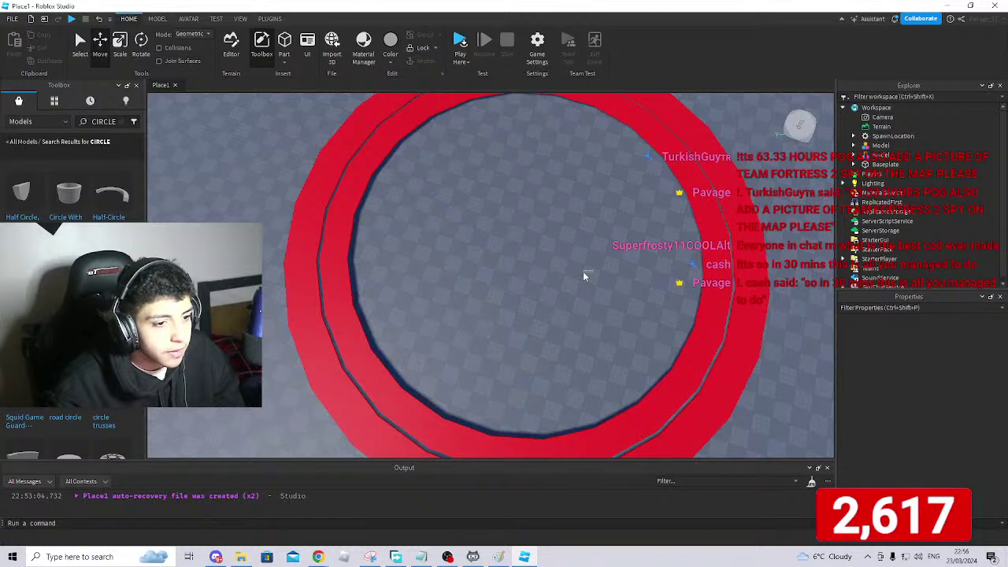
left_click(365, 168)
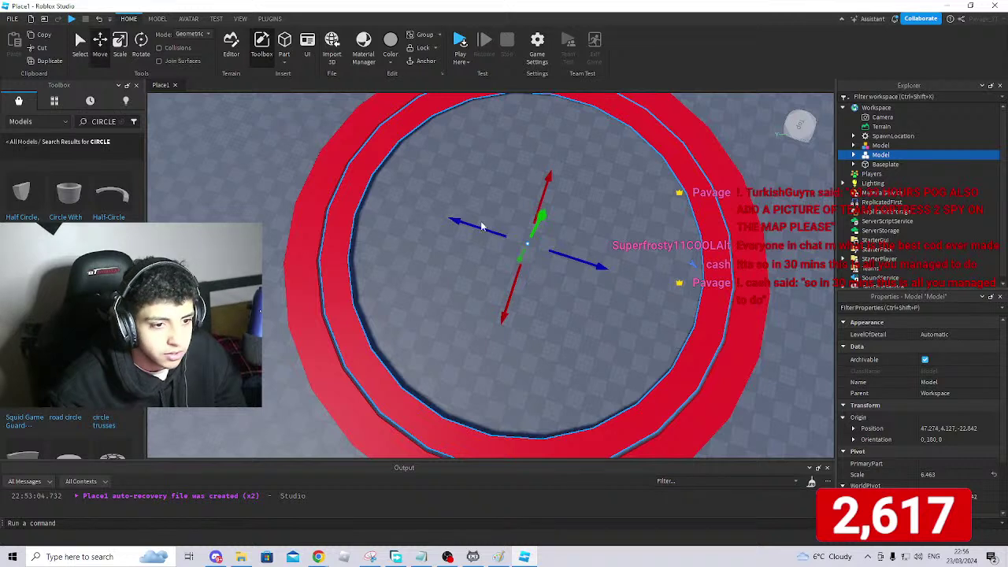
left_click_drag(478, 227, 476, 227)
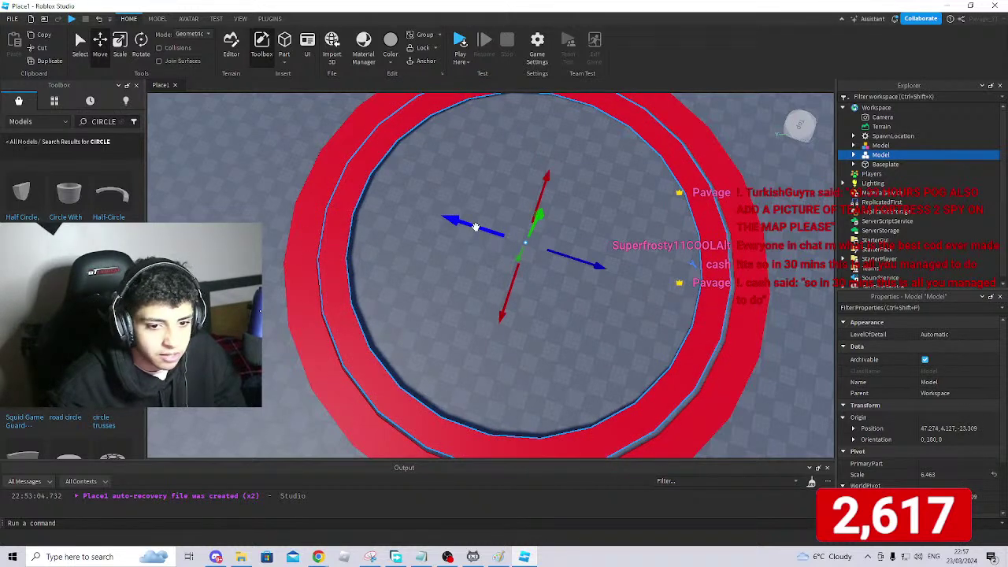
left_click_drag(583, 260, 583, 265)
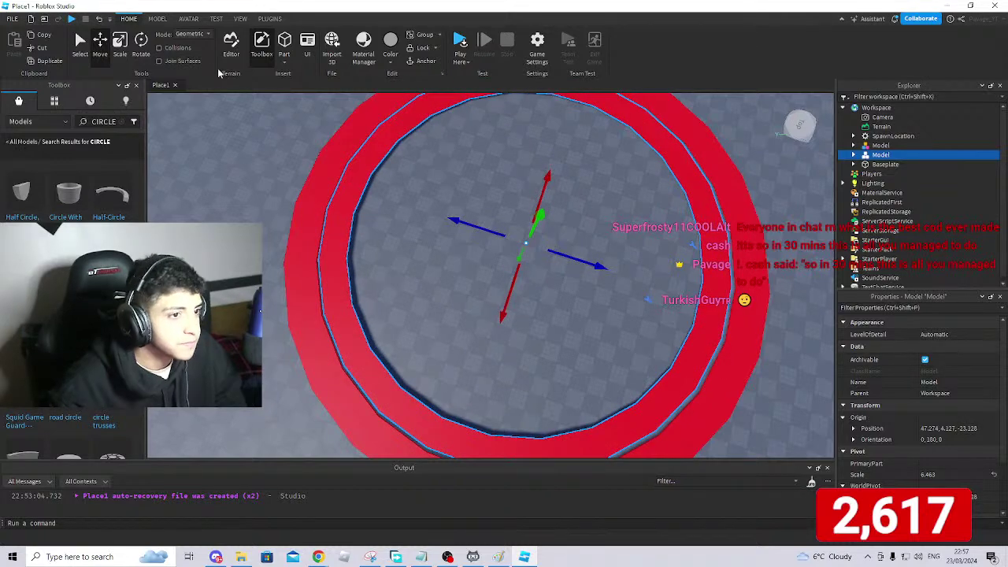
left_click(119, 48)
left_click_drag(764, 318, 769, 327)
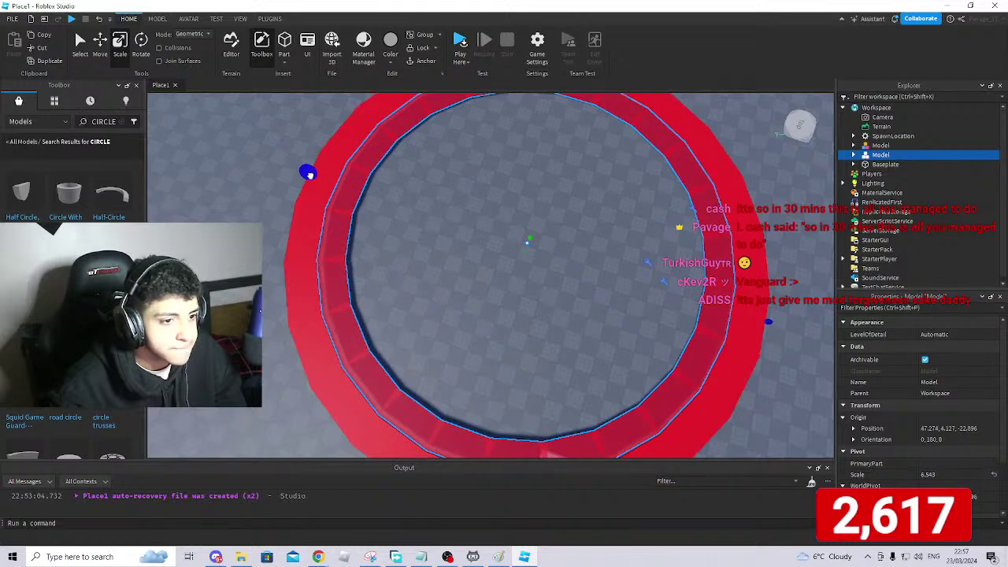
Lower the inner circle beneath the outer one to a height of about 3.25.
right_click_drag(700, 263, 700, 268)
key("w")
key("s")
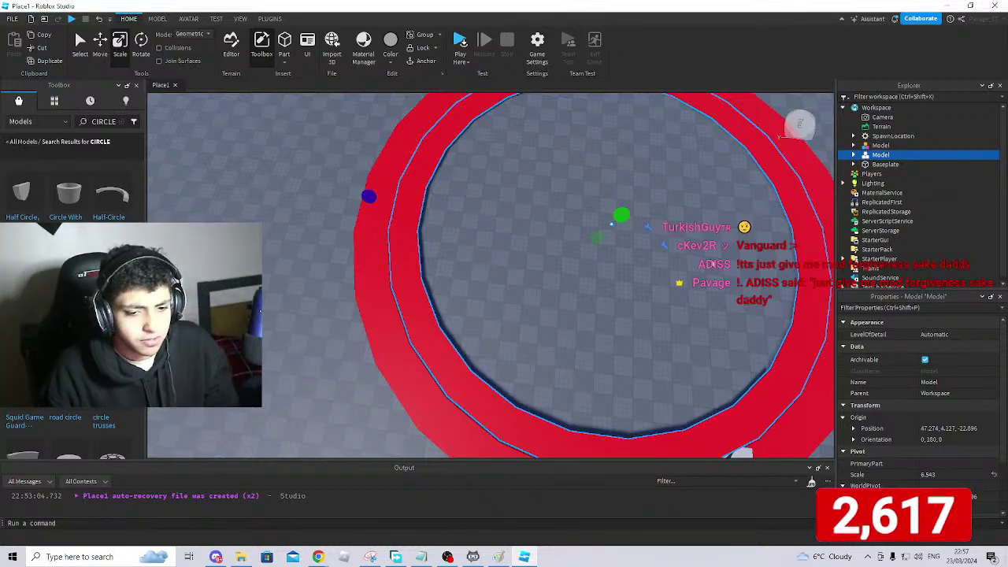
right_click_drag(712, 264, 708, 263)
key("w")
key("w")
key("w")
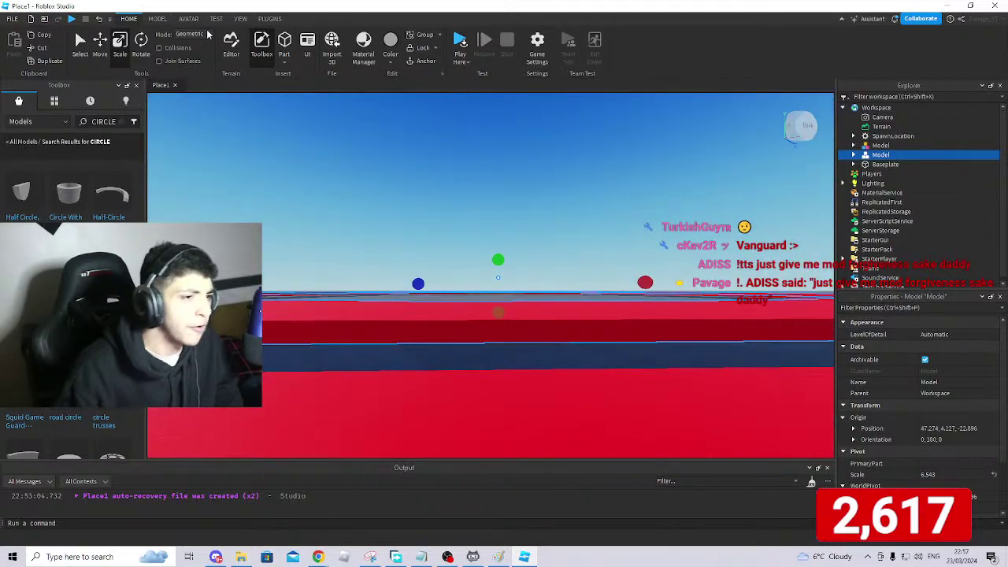
left_click_drag(499, 214, 501, 219)
Scale the inner circle up to about 6.65 and raise it to a height of about 3.65, at an X position of about 47.4.
right_click_drag(557, 228, 572, 235)
key("w")
key("s")
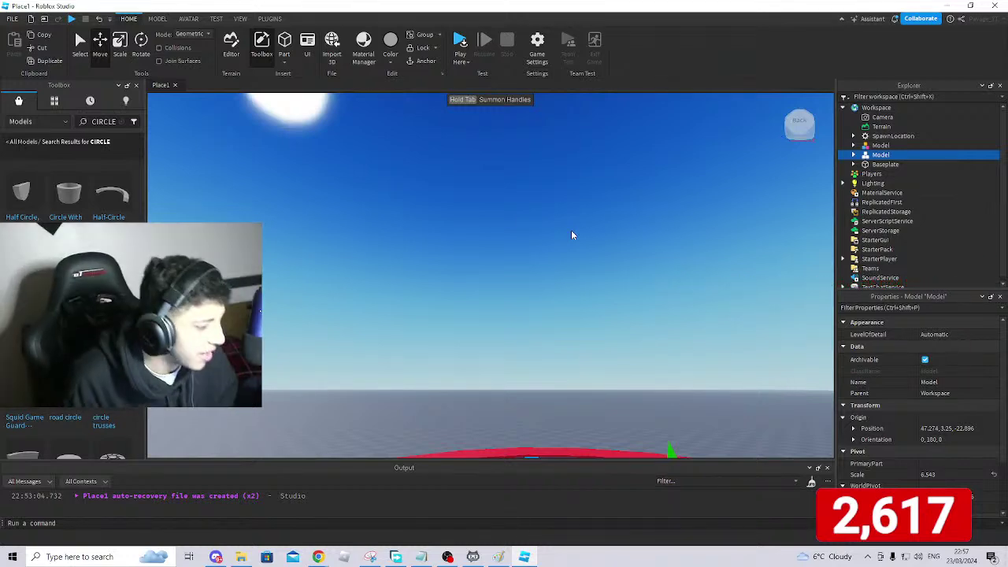
right_click_drag(571, 235, 715, 205)
right_click_drag(641, 257, 490, 245)
left_click_drag(508, 216, 508, 214)
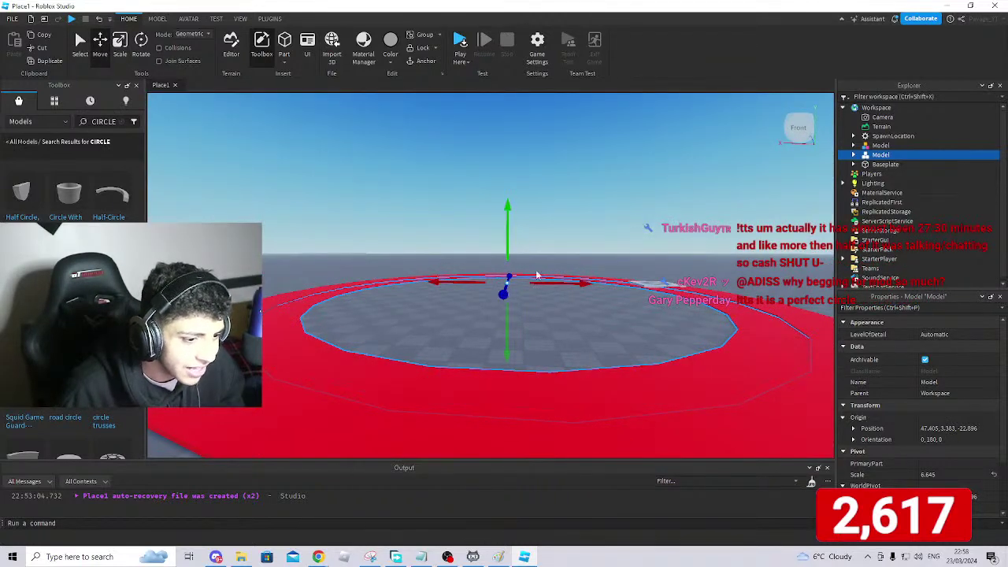
right_click_drag(536, 275, 533, 258)
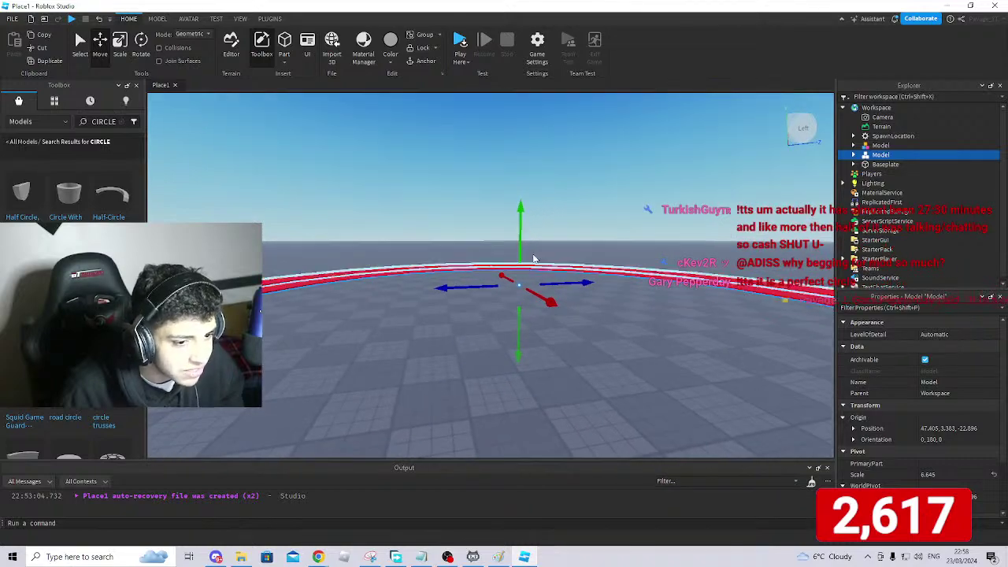
left_click_drag(523, 222, 523, 221)
Examine from several angles how the inner circle fits against the outer red circle.
right_click_drag(572, 260, 572, 260)
right_click_drag(578, 198, 578, 197)
scroll(578, 201, "down", 4)
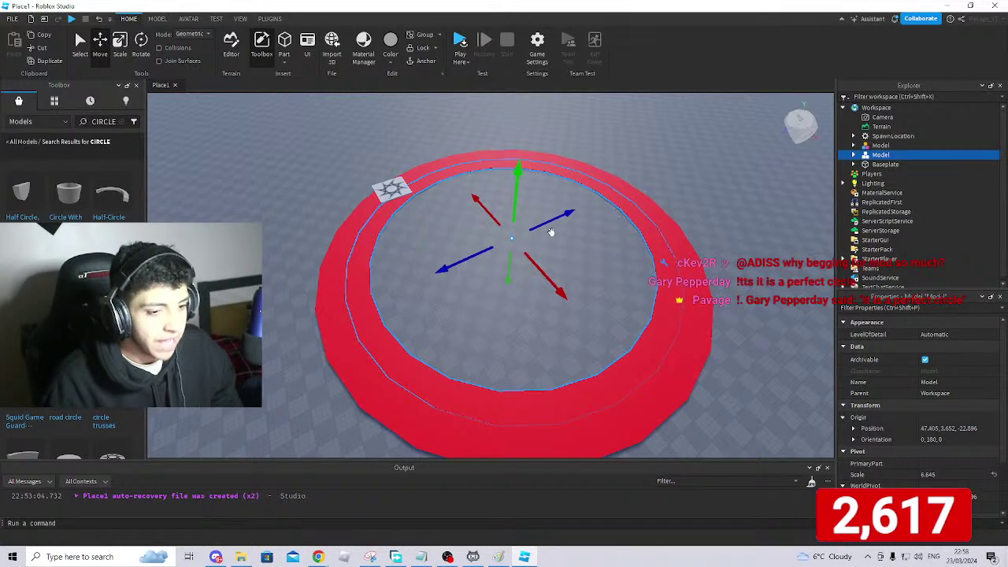
right_click_drag(552, 231, 575, 255)
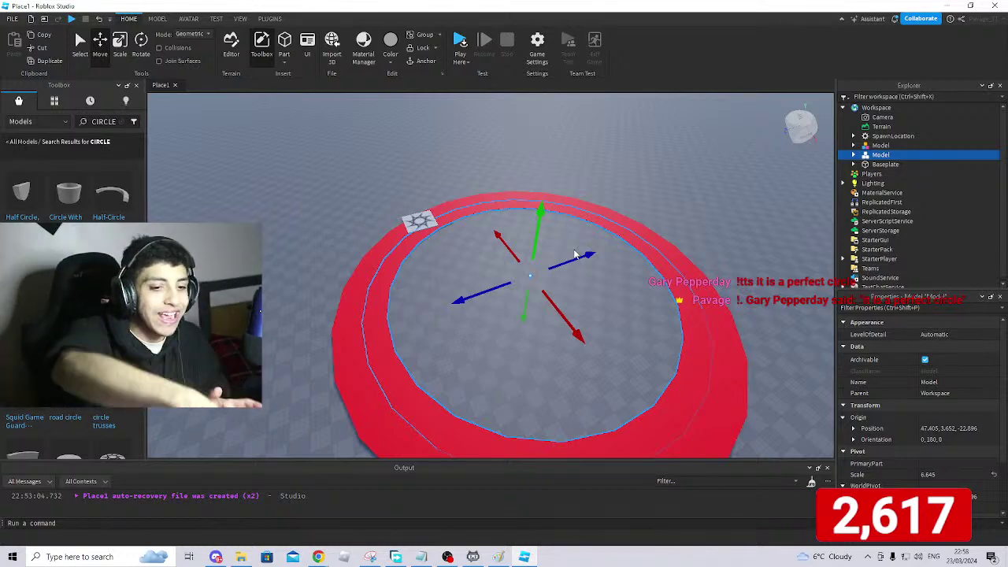
scroll(575, 254, "up", 5)
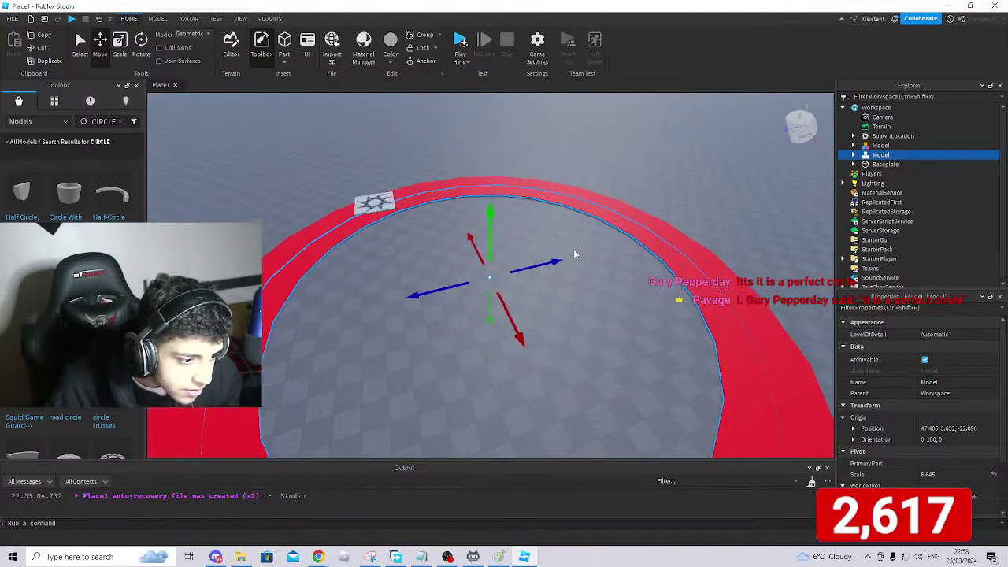
scroll(575, 254, "down", 2)
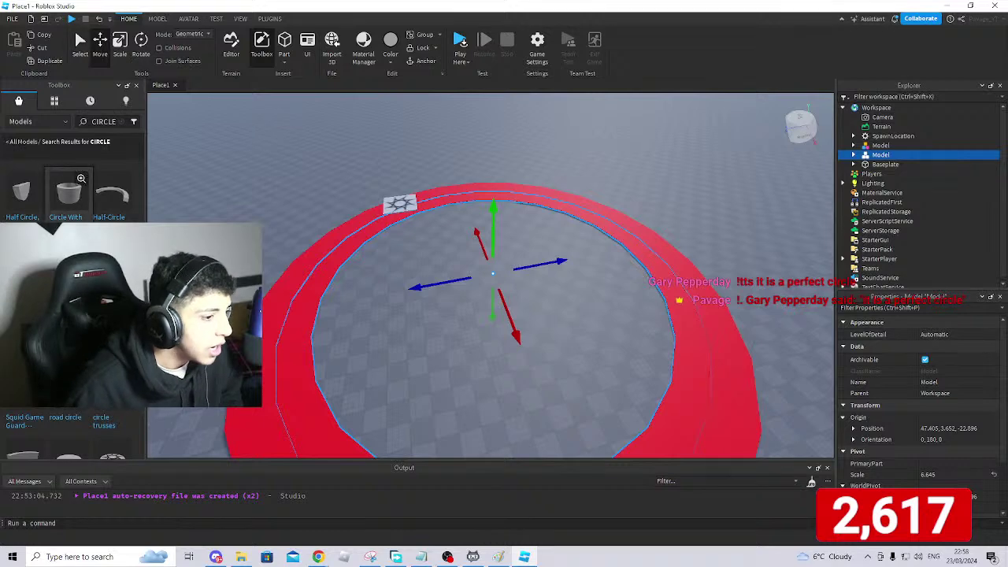
right_click_drag(473, 278, 474, 277)
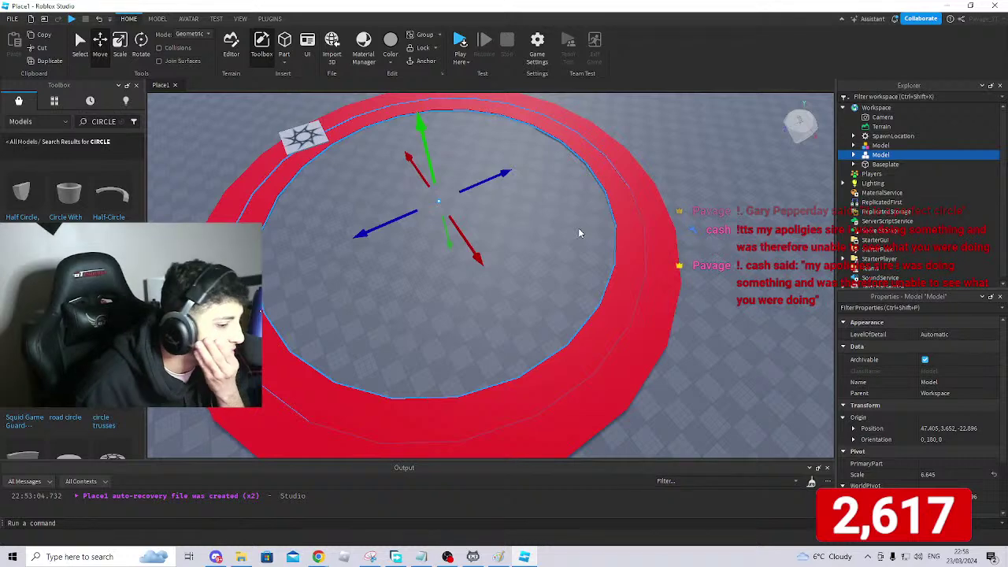
right_click_drag(579, 233, 581, 228)
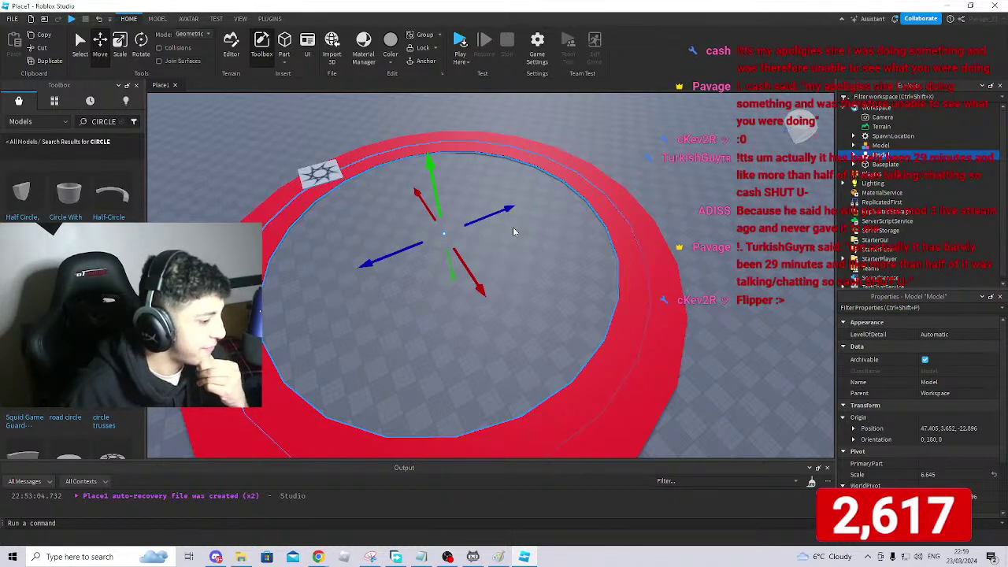
Duplicate the inner red circle, scale the copy down to about 5.89, and shift it along Z to about -23.5.
right_click_drag(513, 228, 513, 230)
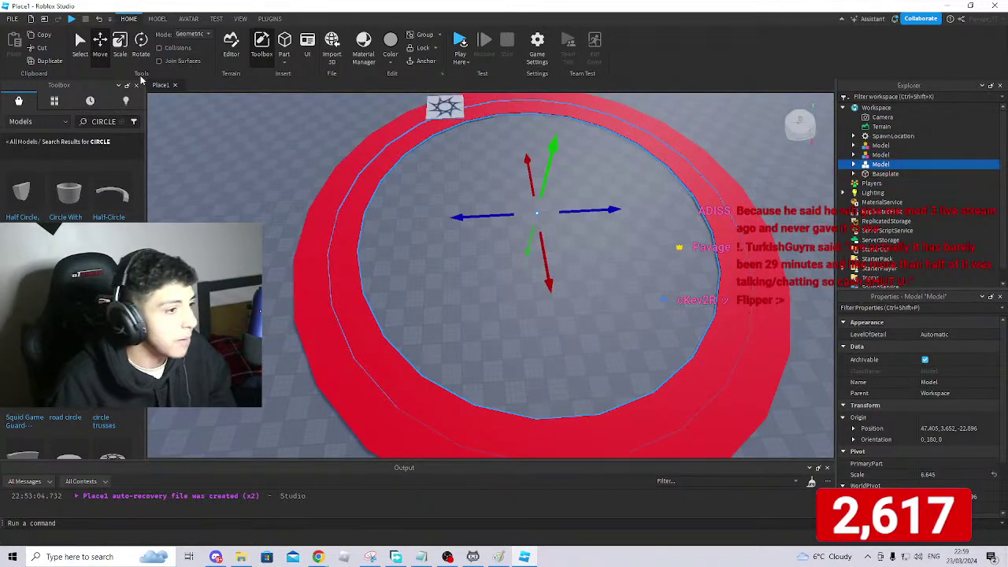
left_click(141, 44)
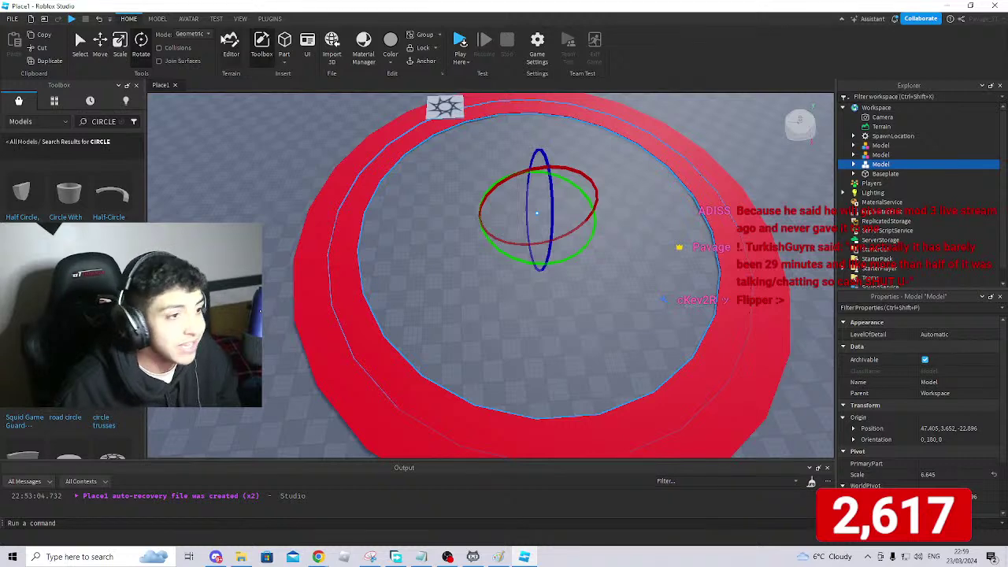
left_click(121, 44)
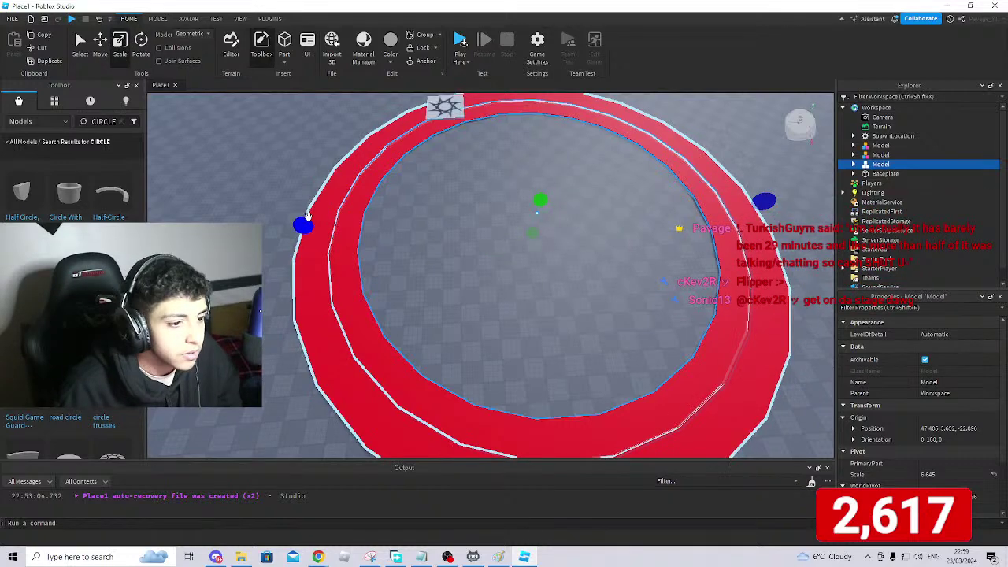
left_click_drag(306, 224, 403, 183)
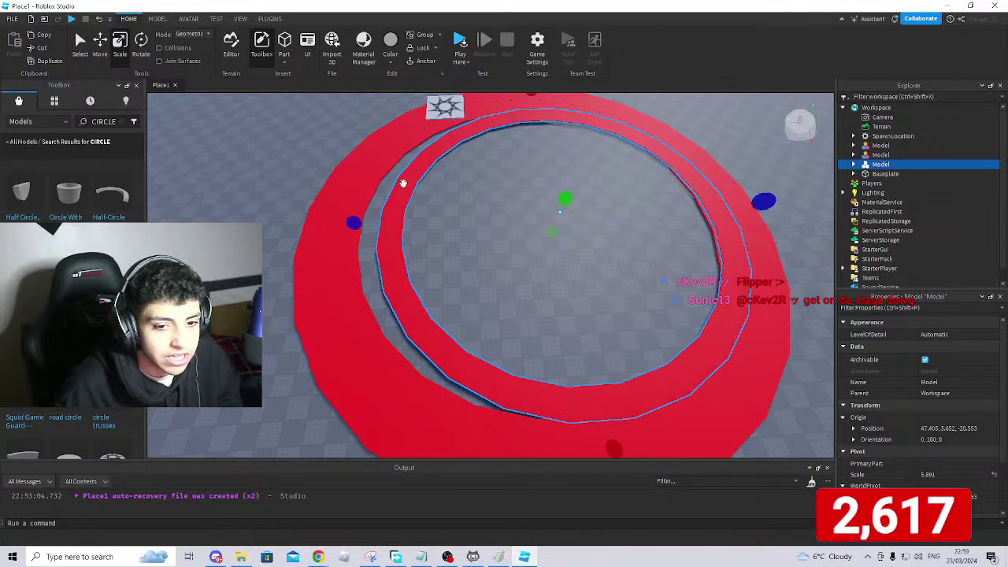
left_click_drag(504, 214, 483, 216)
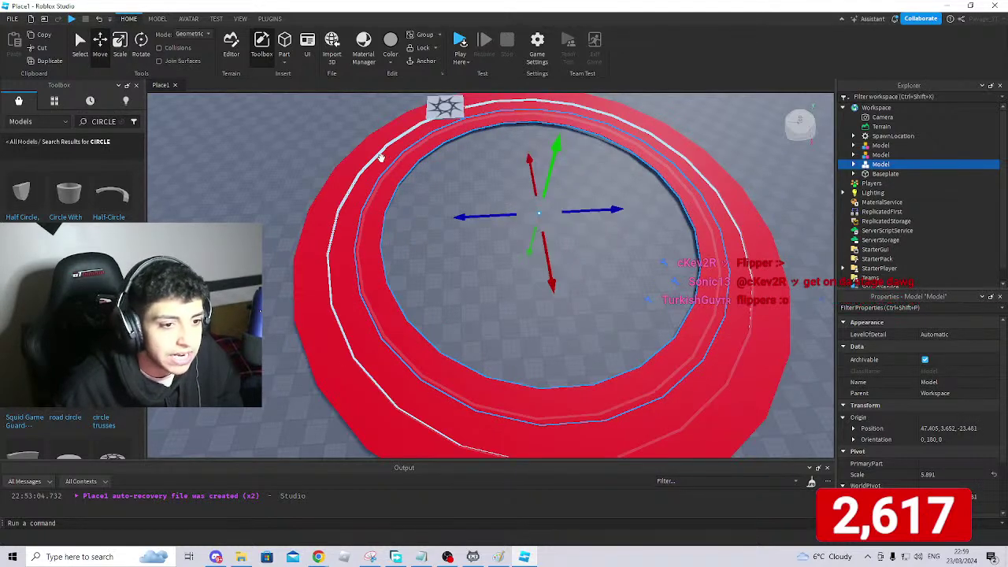
Scale the new inner circle down to about 5.73 and shift it along Z to about -23.0.
left_click(141, 48)
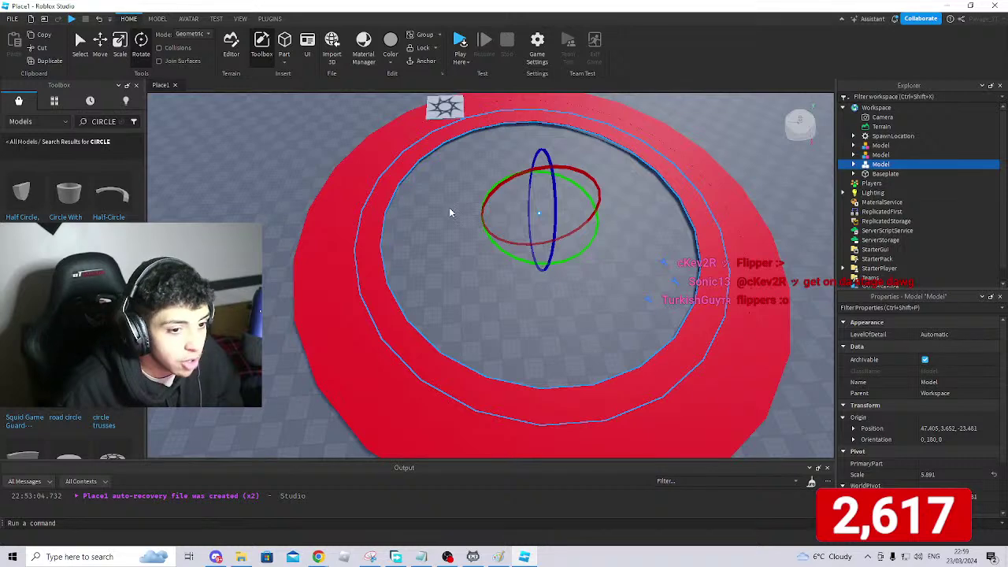
left_click(120, 43)
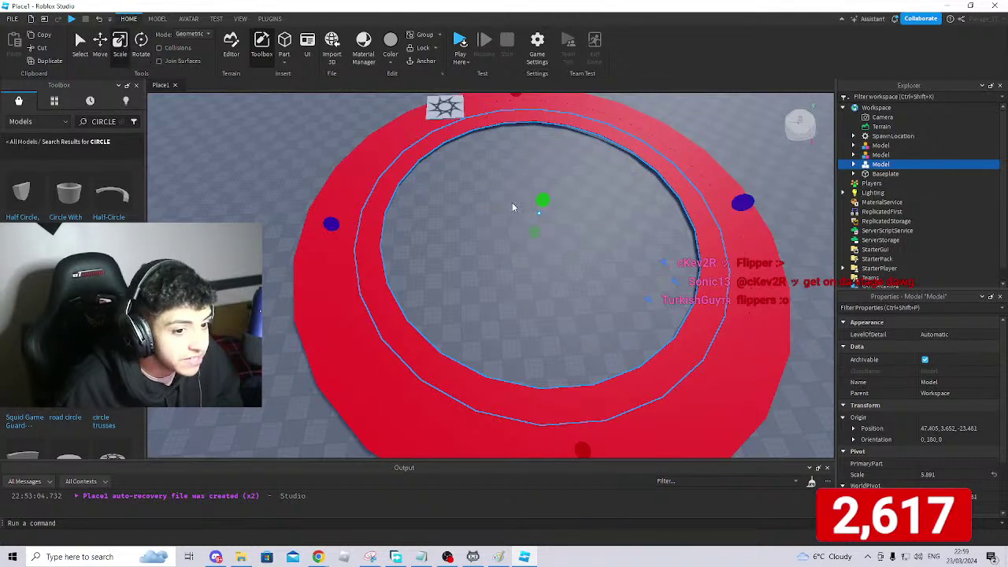
left_click_drag(743, 203, 732, 204)
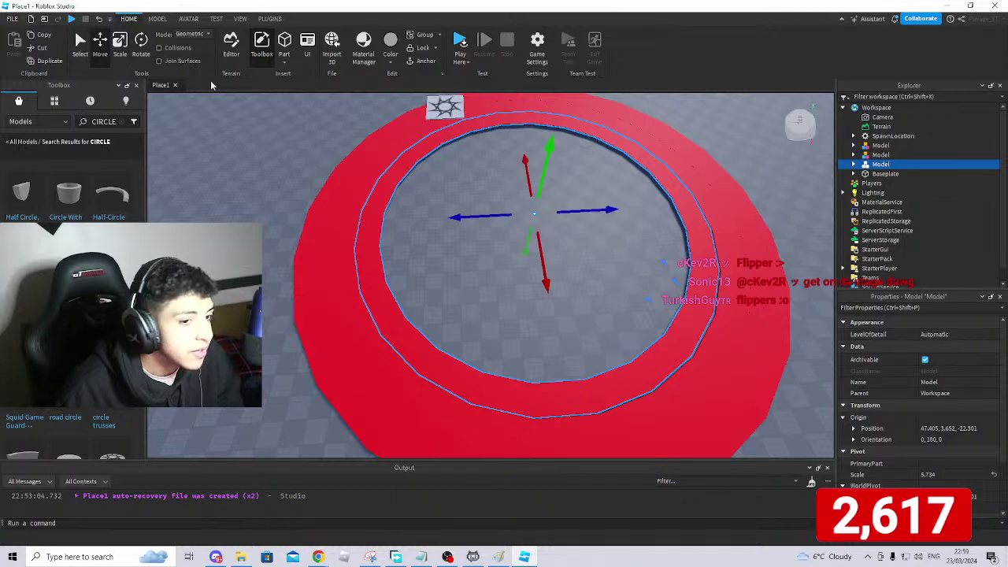
left_click(586, 210)
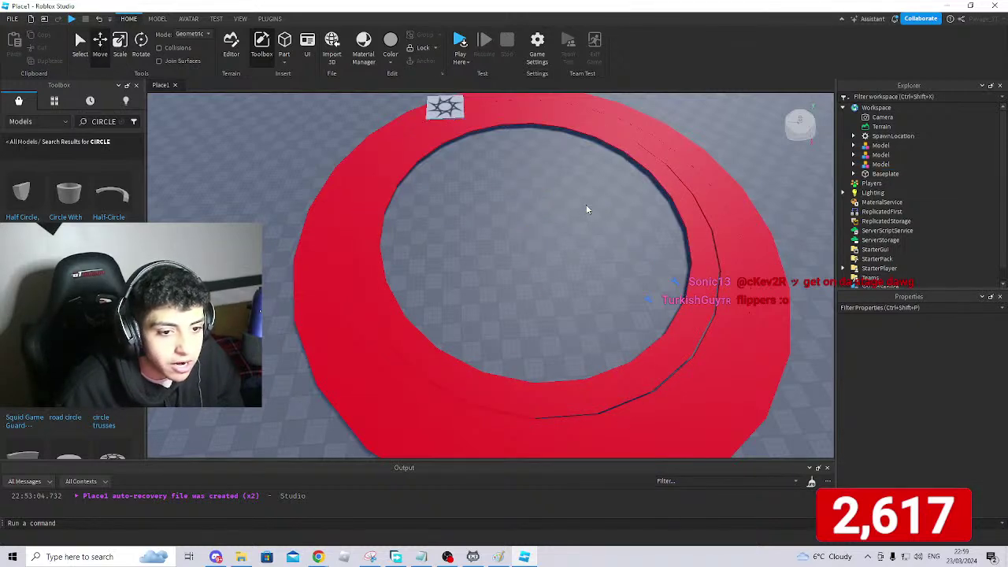
left_click(418, 338)
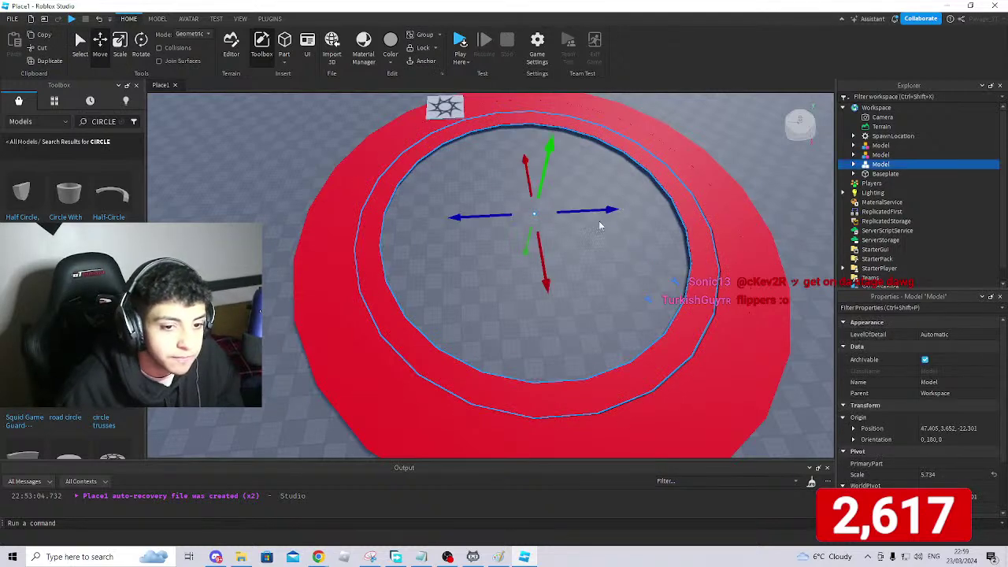
left_click(760, 141)
scroll(549, 278, "up", 5)
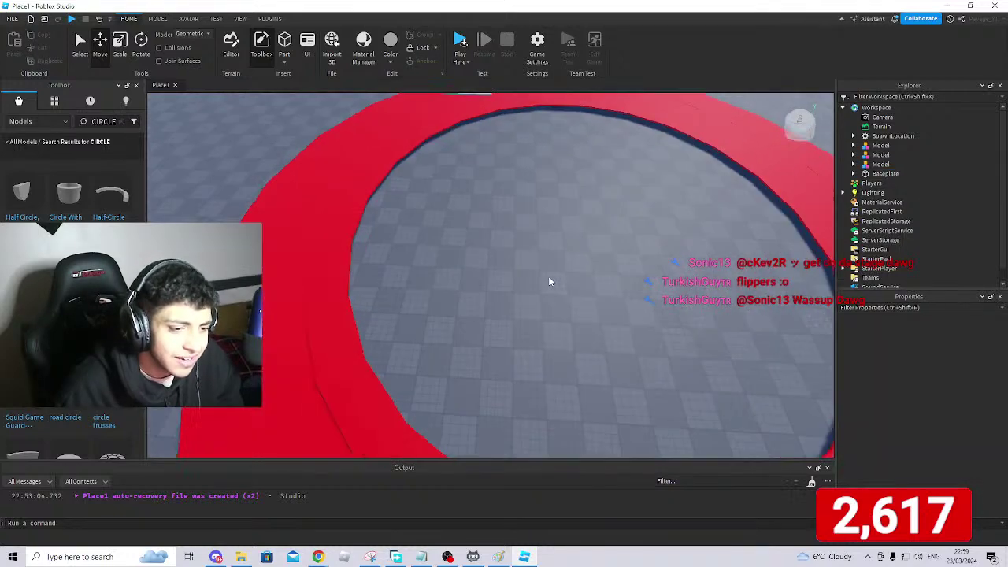
scroll(549, 281, "down", 5)
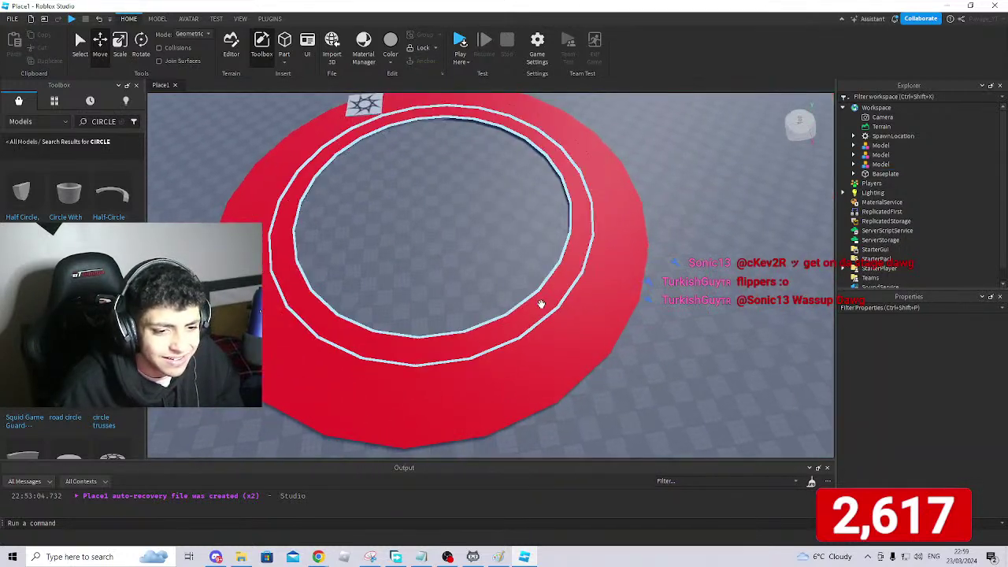
right_click_drag(541, 299, 681, 262)
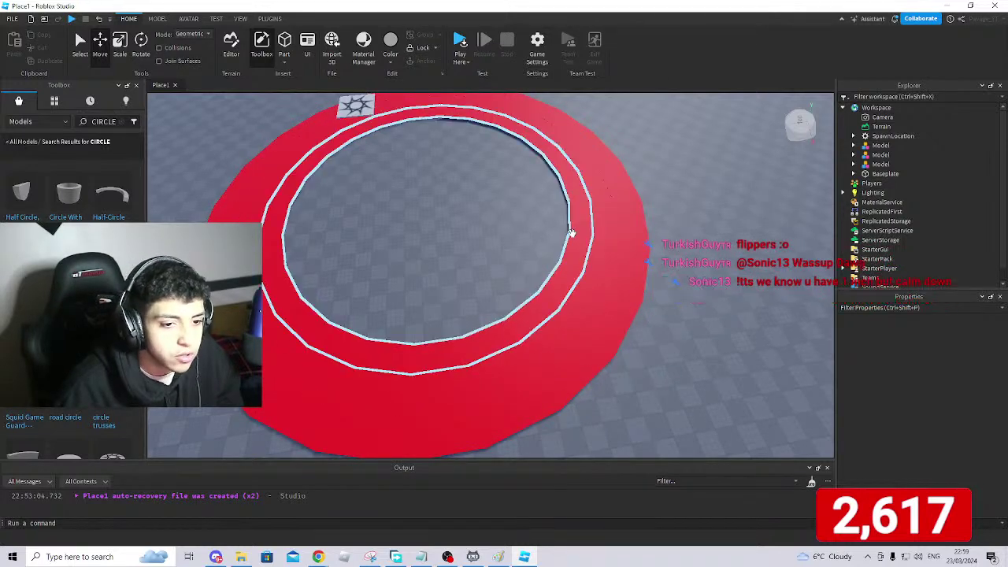
Duplicate the innermost circle and scale the copy down to about 4.94, with its Z position at about -22.8.
left_click(572, 233)
key("r")
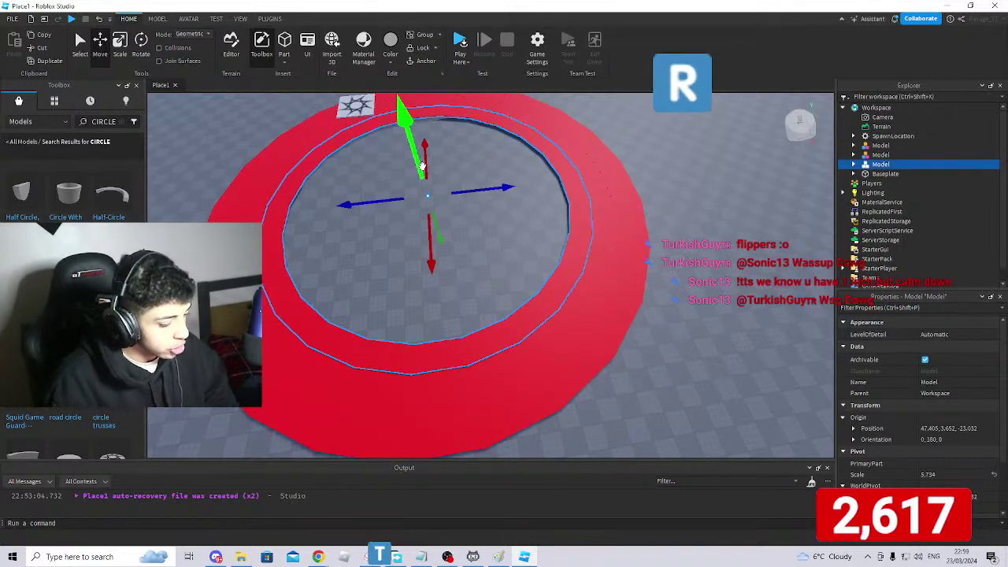
key("ctrl+d")
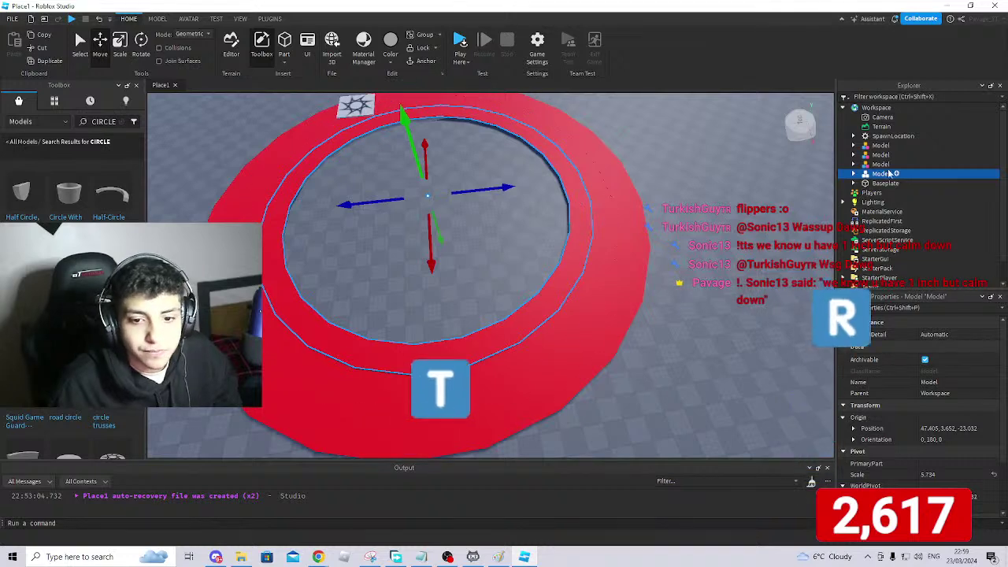
left_click_drag(485, 189, 463, 196)
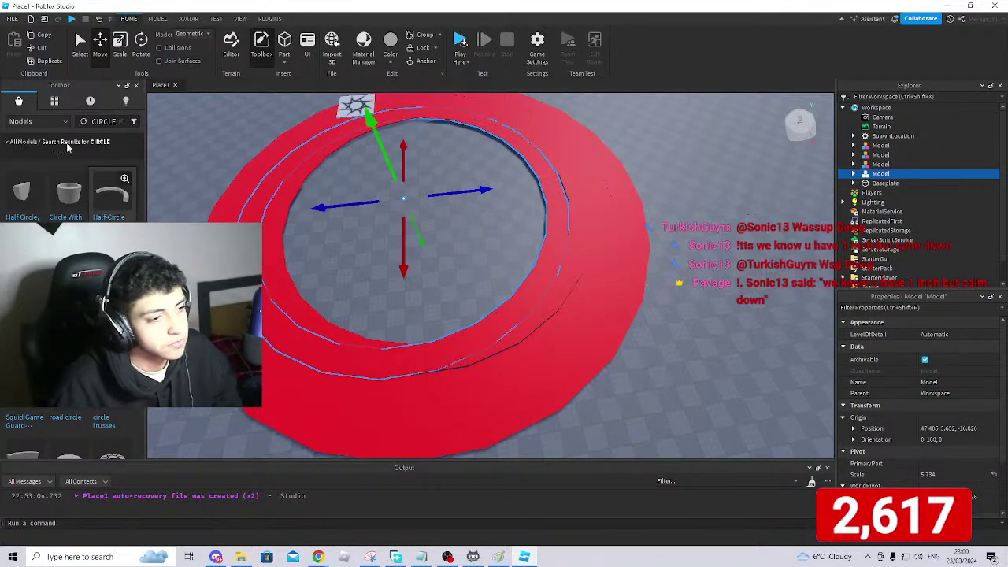
left_click(119, 43)
left_click_drag(201, 222, 254, 217)
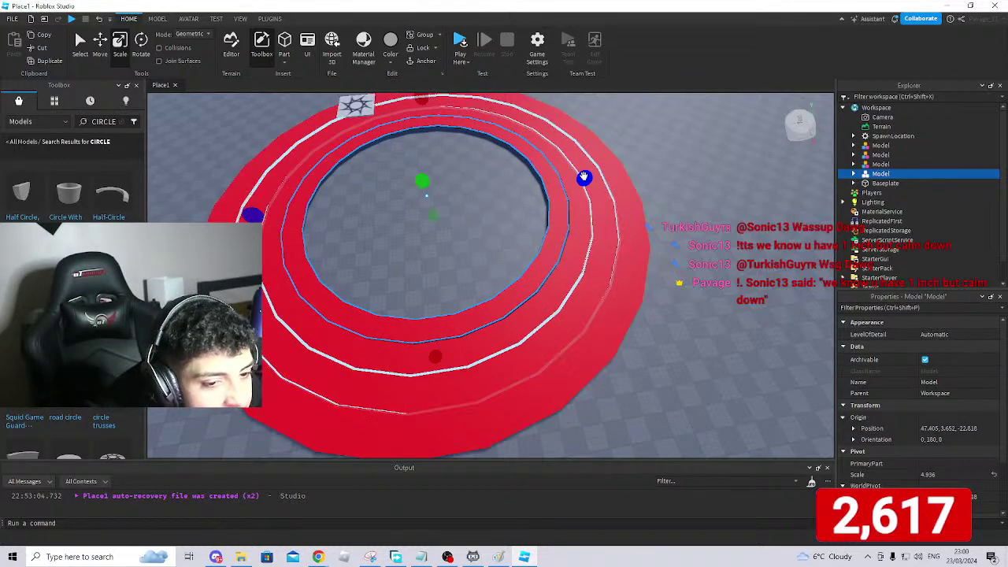
Shift the smallest circle to a Z position of about -22.6 and an X position of about 47.9.
left_click(102, 44)
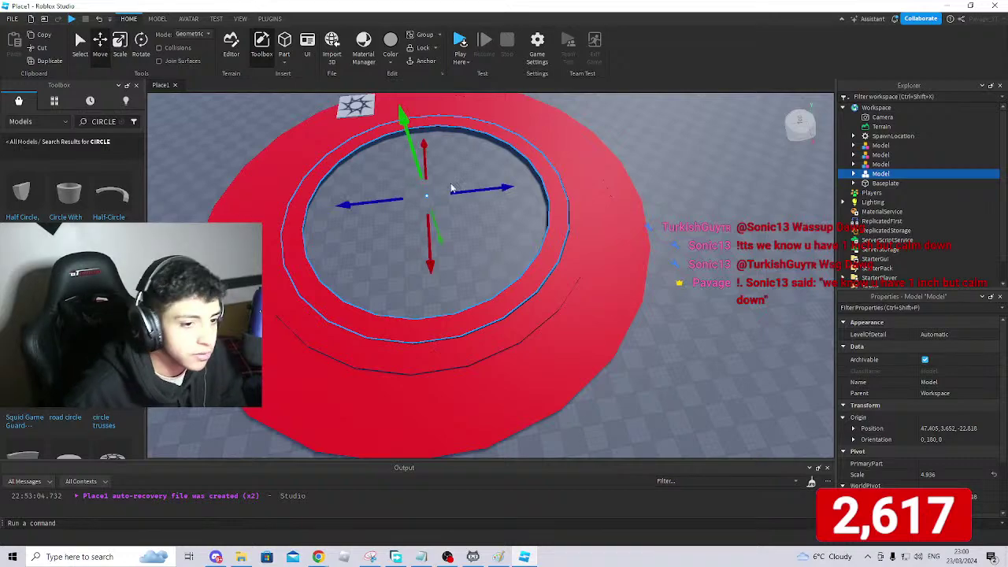
left_click_drag(374, 203, 376, 202)
right_click_drag(525, 225, 524, 226)
scroll(618, 163, "up", 2)
left_click(614, 169)
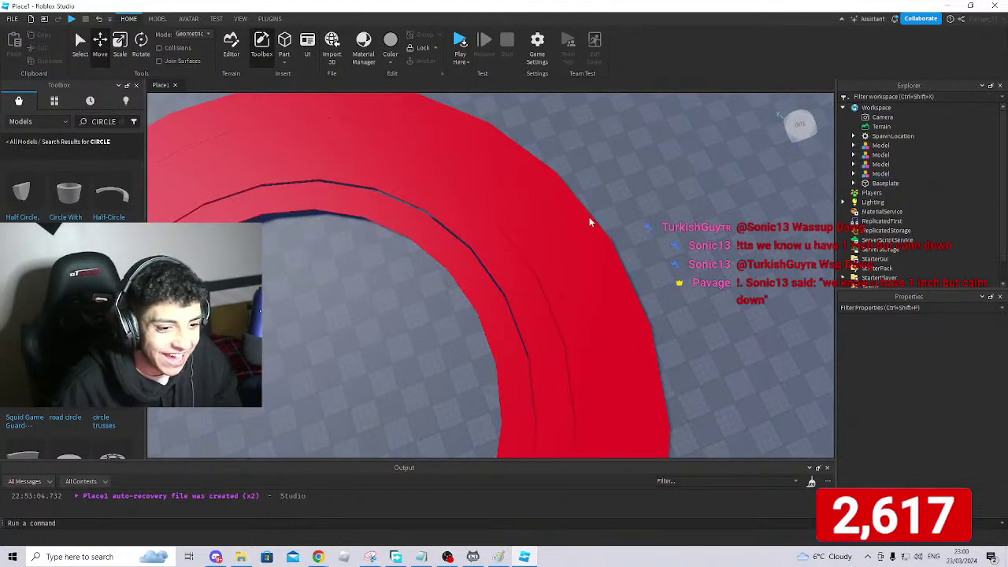
scroll(457, 291, "down", 2)
left_click(512, 278)
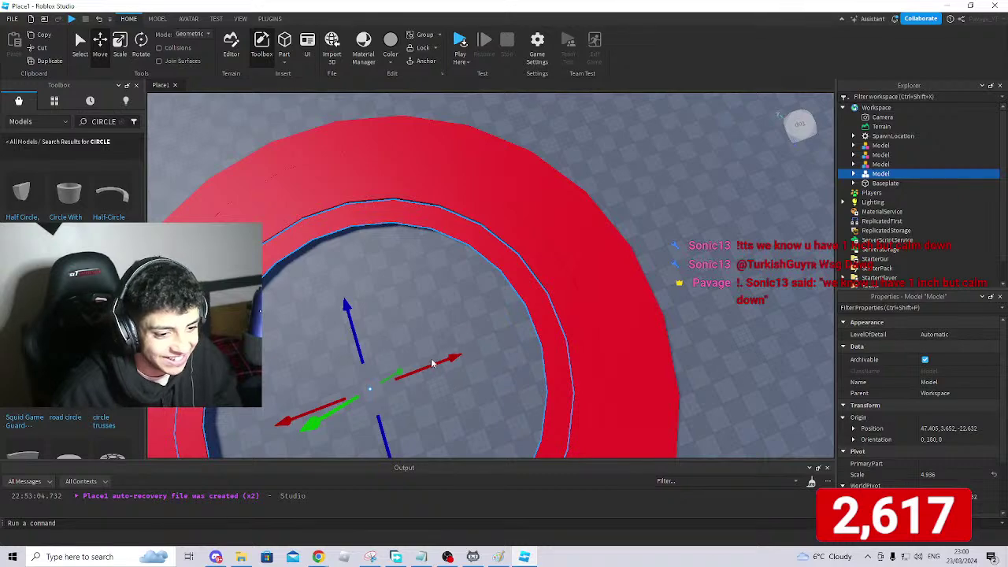
left_click(433, 361)
left_click(494, 357)
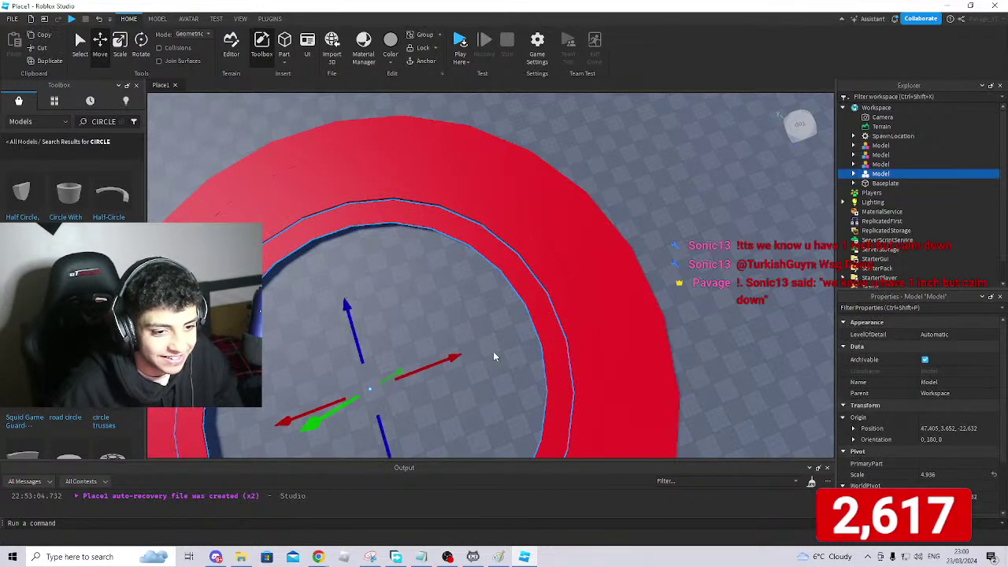
left_click_drag(443, 361, 449, 359)
scroll(642, 302, "up", 3)
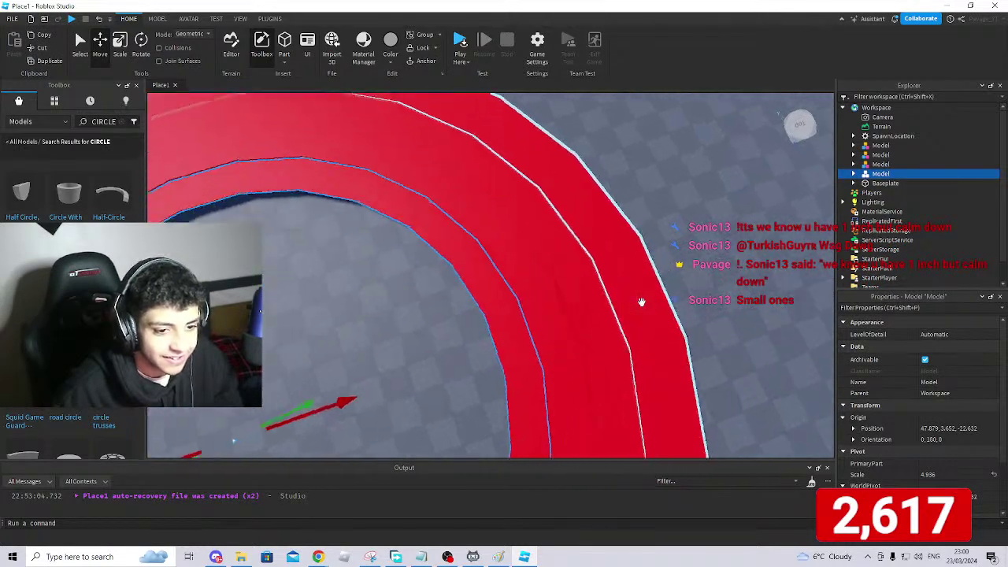
Lower the smallest circle beneath the surrounding ones to a height of about 2.88.
scroll(641, 302, "up", 10)
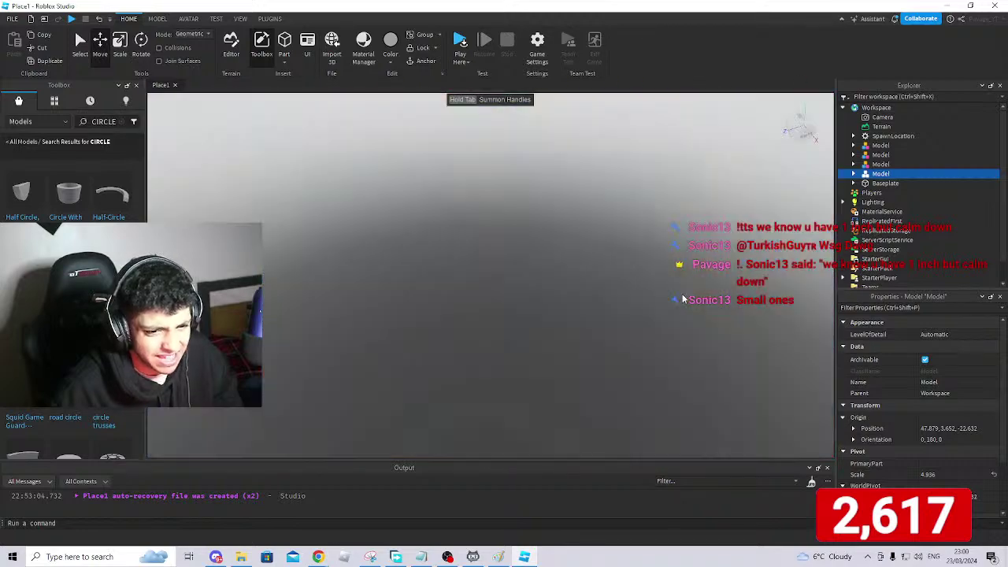
right_click_drag(683, 300, 684, 295)
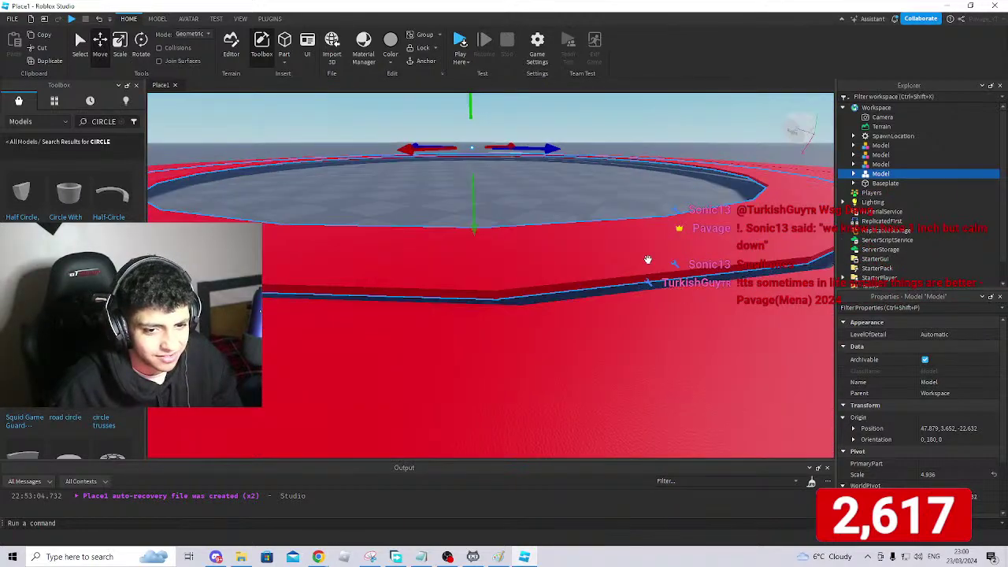
right_click_drag(648, 260, 646, 255)
left_click(614, 332)
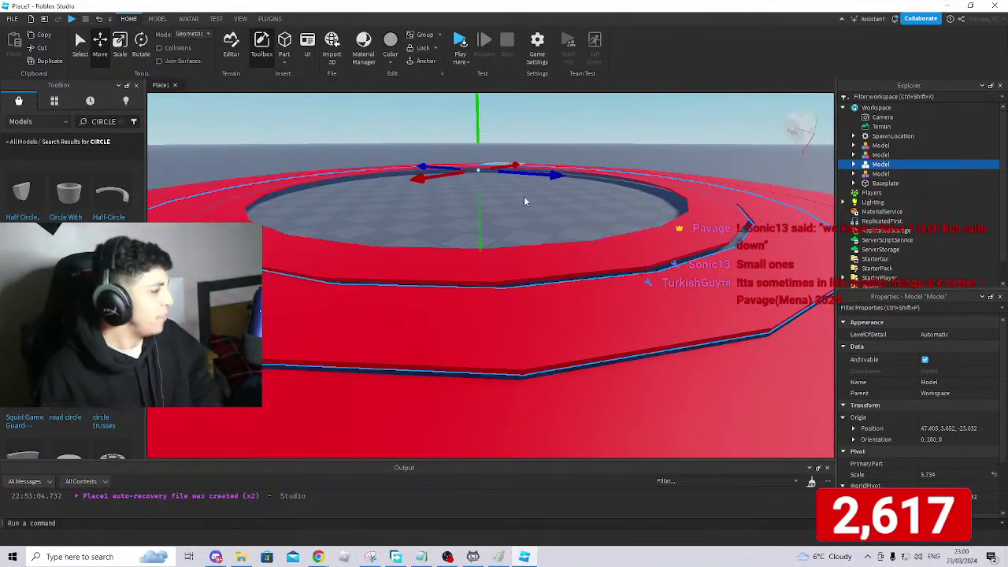
right_click_drag(609, 192, 608, 196)
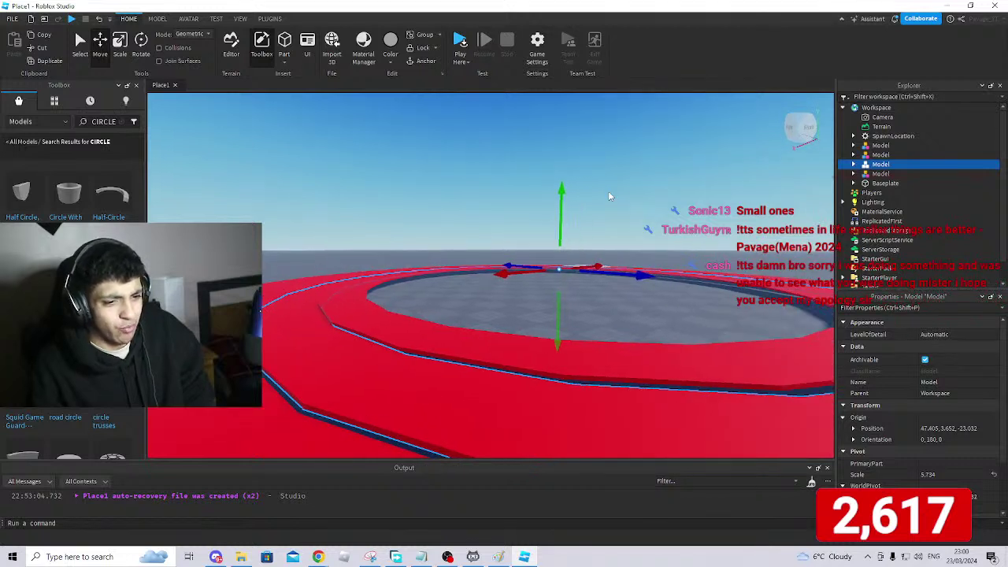
left_click_drag(563, 200, 558, 232)
left_click(580, 356)
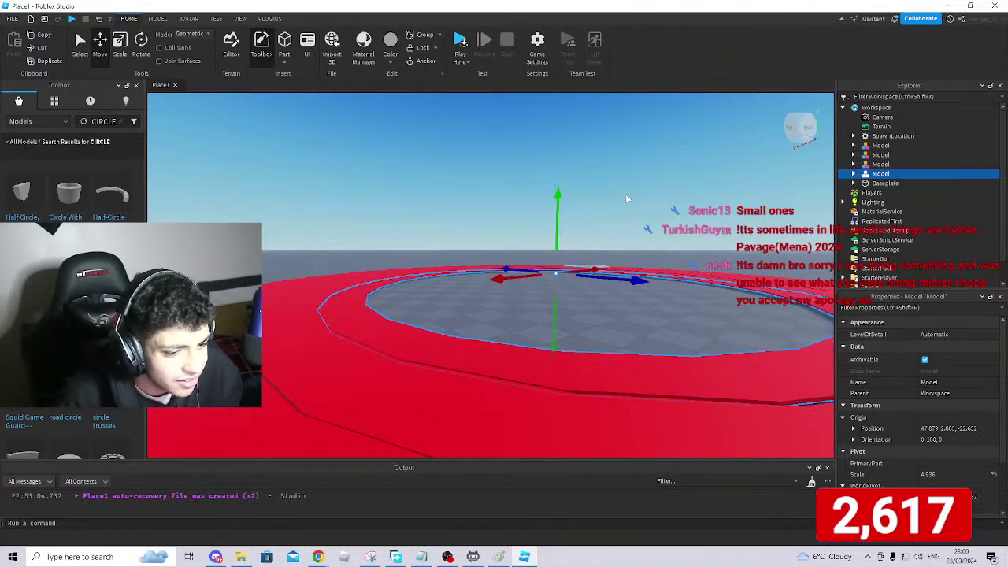
Shift the smallest circle along Z to about -22.9 to even out its fit.
left_click(670, 186)
right_click_drag(670, 186, 674, 189)
key("w")
key("s")
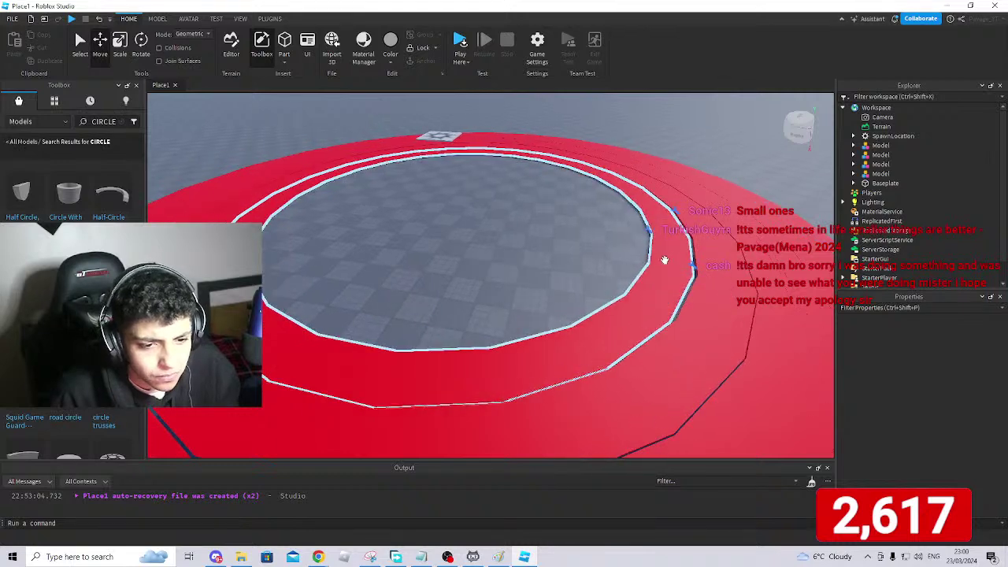
left_click(669, 263)
left_click_drag(529, 193, 539, 197)
Examine the nested red circles and the spawn pad from low and overhead viewpoints.
key("s")
right_click_drag(638, 128, 638, 127)
key("w")
key("a")
left_click(636, 135)
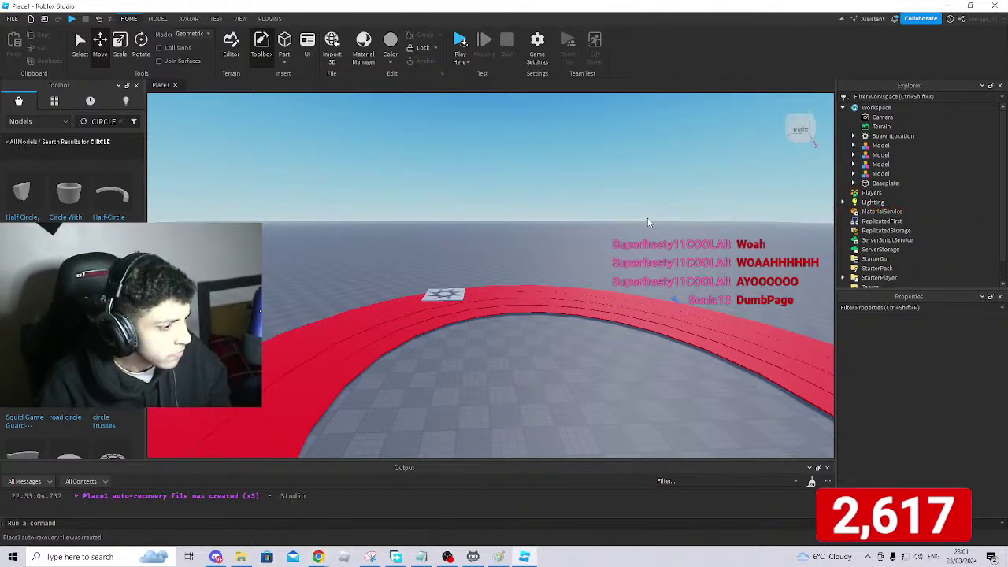
key("w")
right_click_drag(648, 223, 647, 223)
key("a")
key("s")
key("w")
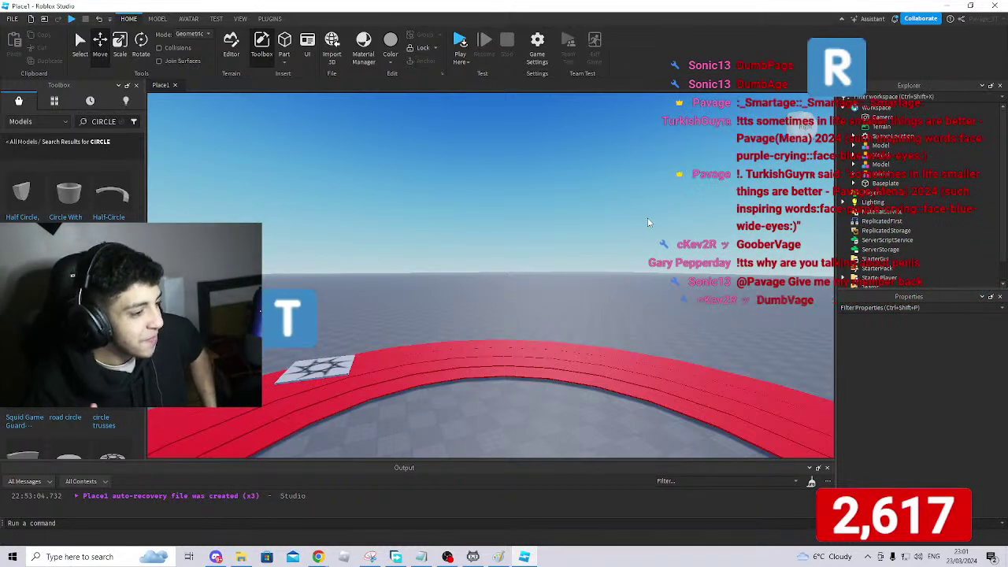
right_click_drag(647, 222, 647, 218)
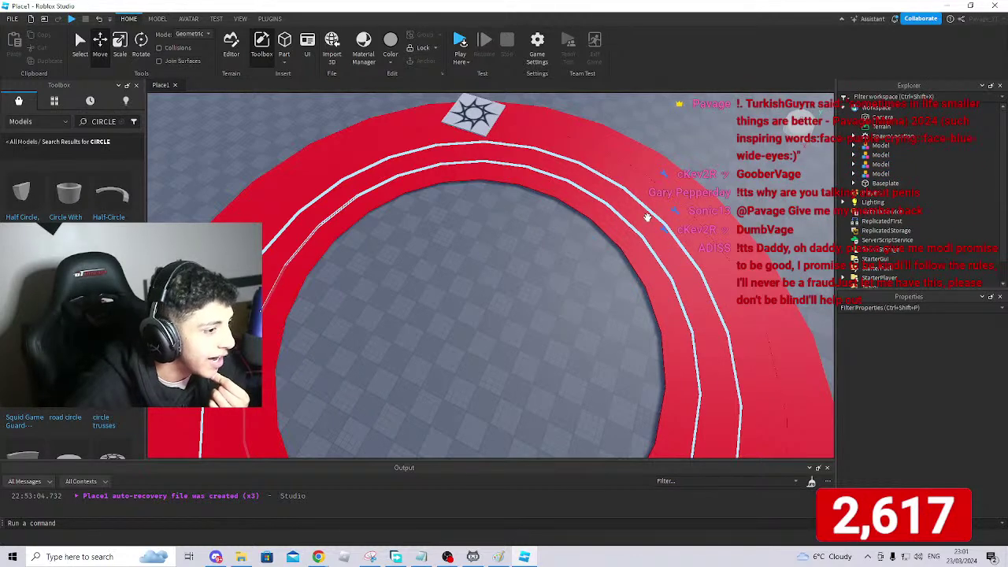
right_click_drag(648, 218, 647, 218)
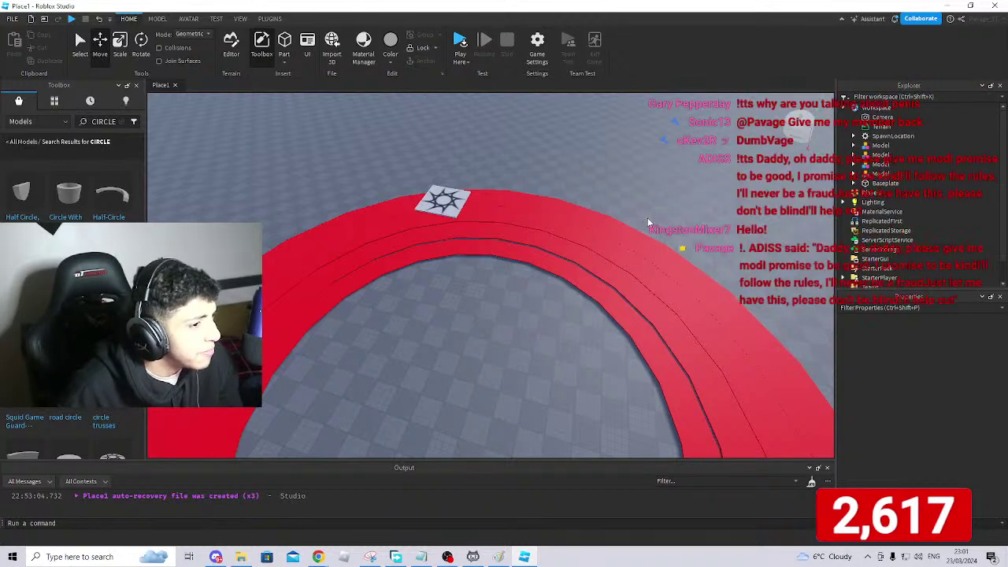
key("w")
right_click_drag(647, 218, 650, 215)
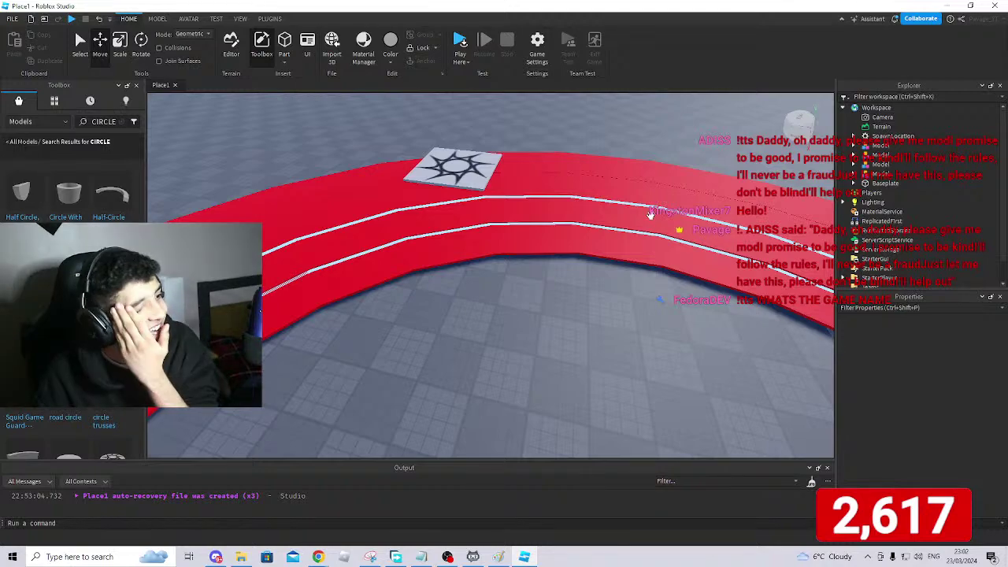
Shift the smallest circle to an X position of about 47.58 and a Z position of about -23.33.
right_click_drag(649, 212, 645, 219)
scroll(646, 221, "up", 2)
scroll(646, 218, "down", 3)
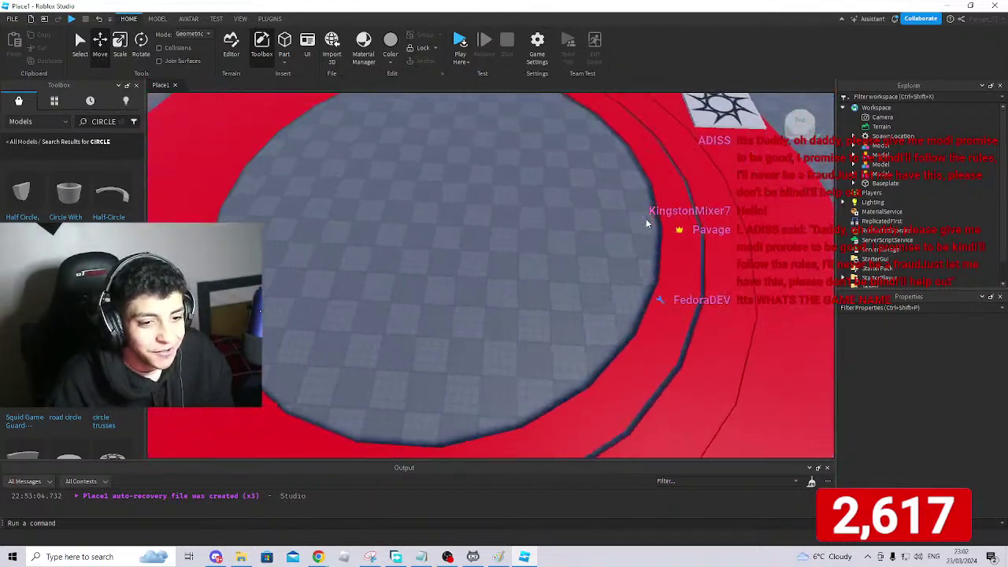
left_click(675, 298)
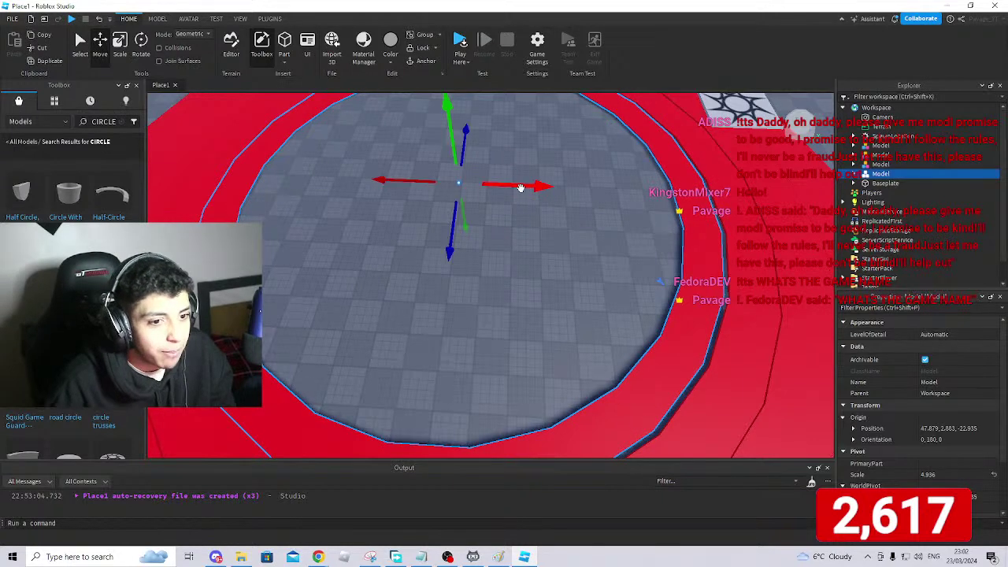
left_click_drag(521, 187, 524, 192)
scroll(622, 214, "down", 2)
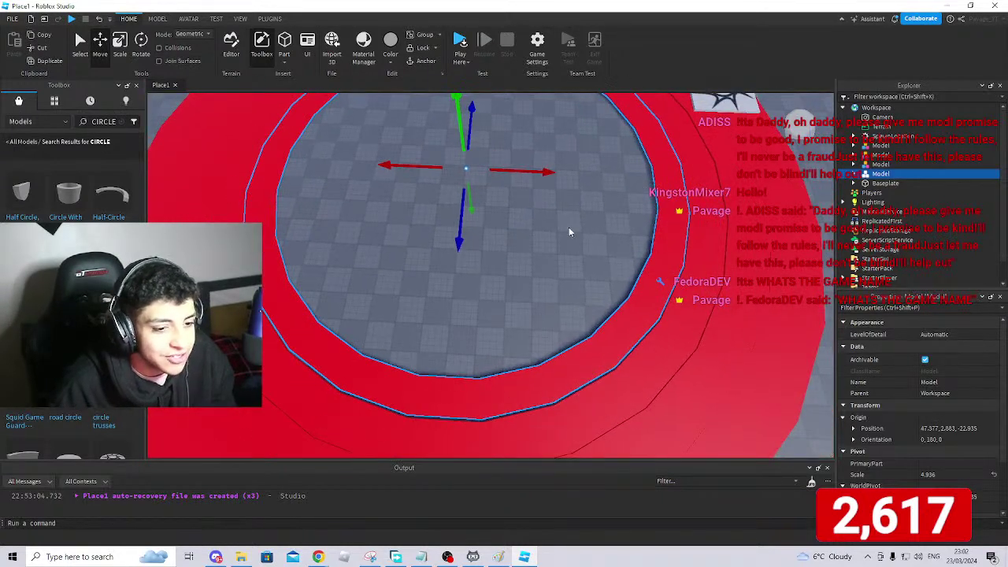
left_click_drag(456, 225, 454, 227)
right_click_drag(454, 227, 490, 189)
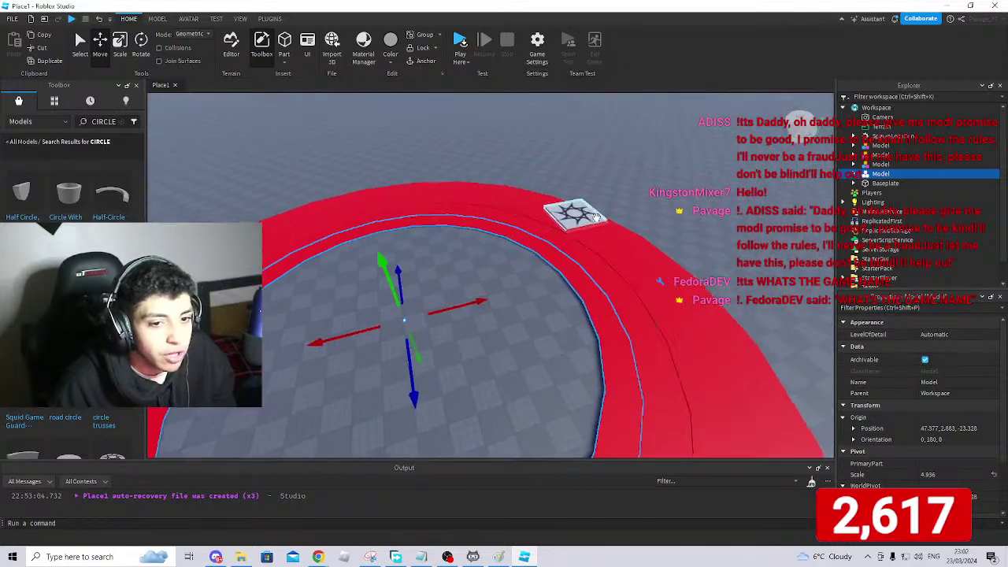
Examine the gaps between the nested red circles and the spawn pad from low and raised viewpoints.
left_click(614, 180)
right_click_drag(613, 180, 614, 180)
left_click(613, 176)
scroll(614, 177, "down", 2)
scroll(613, 177, "up", 2)
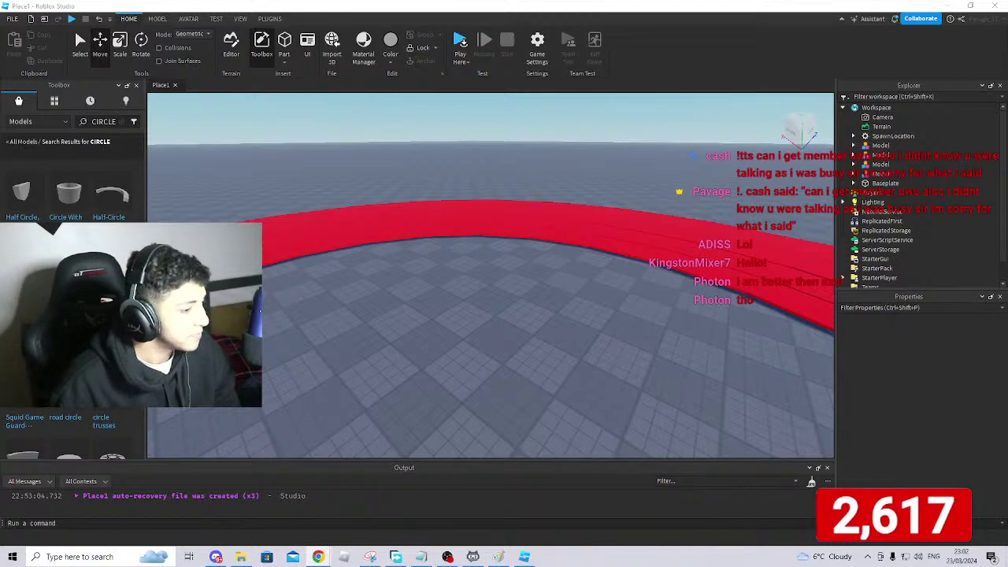
right_click_drag(371, 347, 371, 348)
key("w")
key("s")
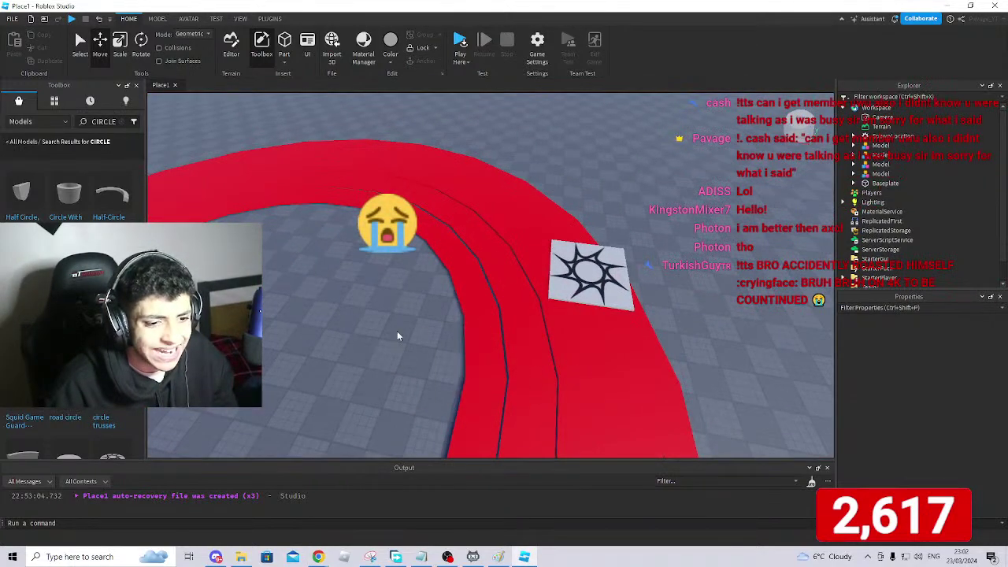
scroll(525, 341, "down", 5)
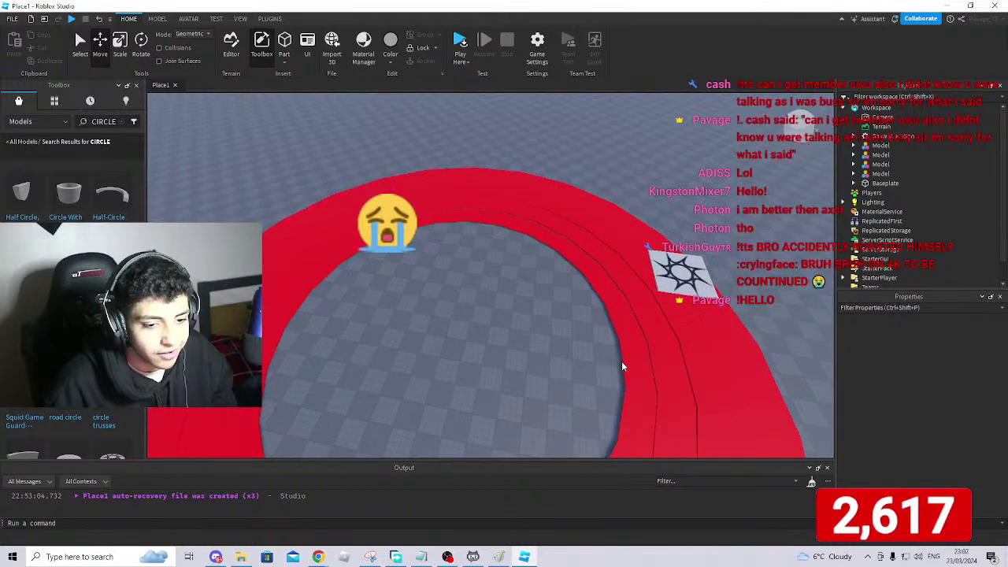
Duplicate the smallest circle and scale the copy down to about 4.27 so it sits inside the original.
left_click(627, 356)
key("ctrl+d")
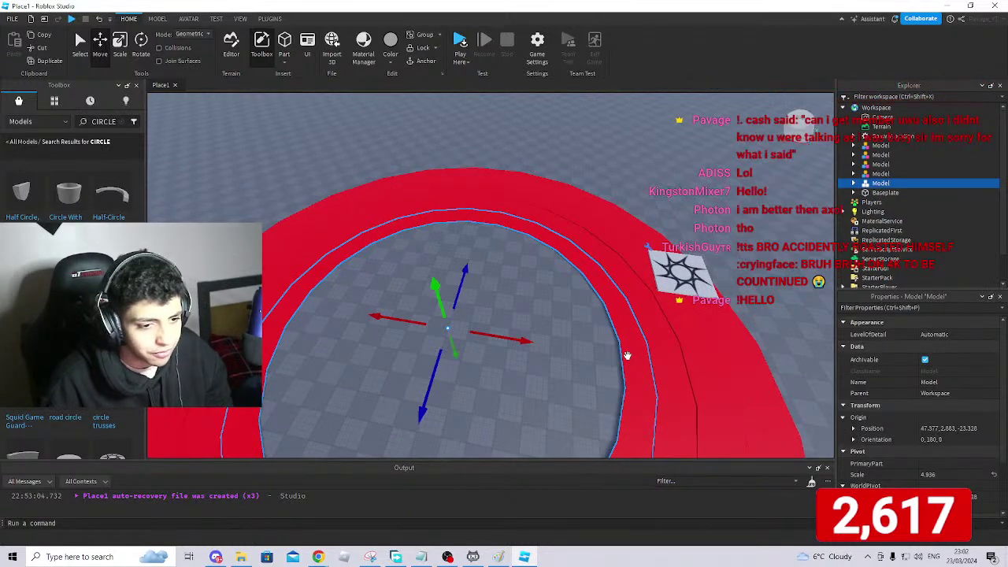
left_click_drag(507, 338, 482, 335)
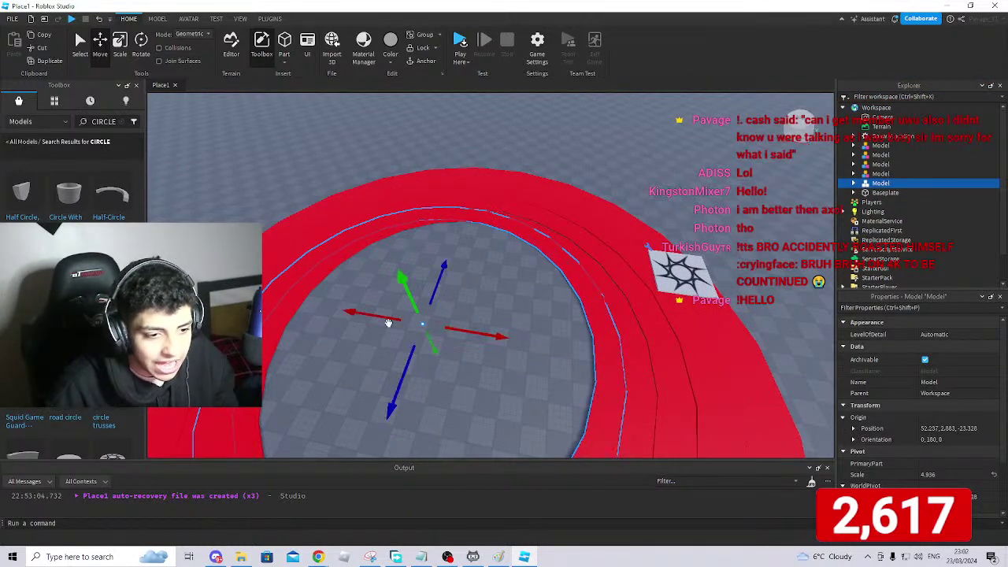
left_click(121, 45)
left_click_drag(221, 301, 266, 306)
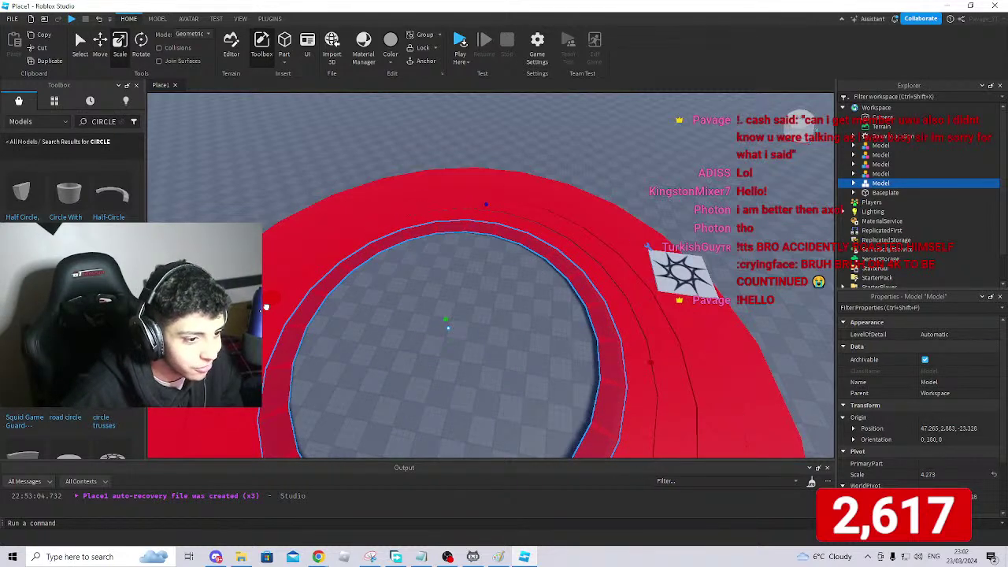
Trim the new inner circle's scale to about 4.26, bringing its X position to about 47.56.
right_click_drag(532, 350, 534, 350)
key("w")
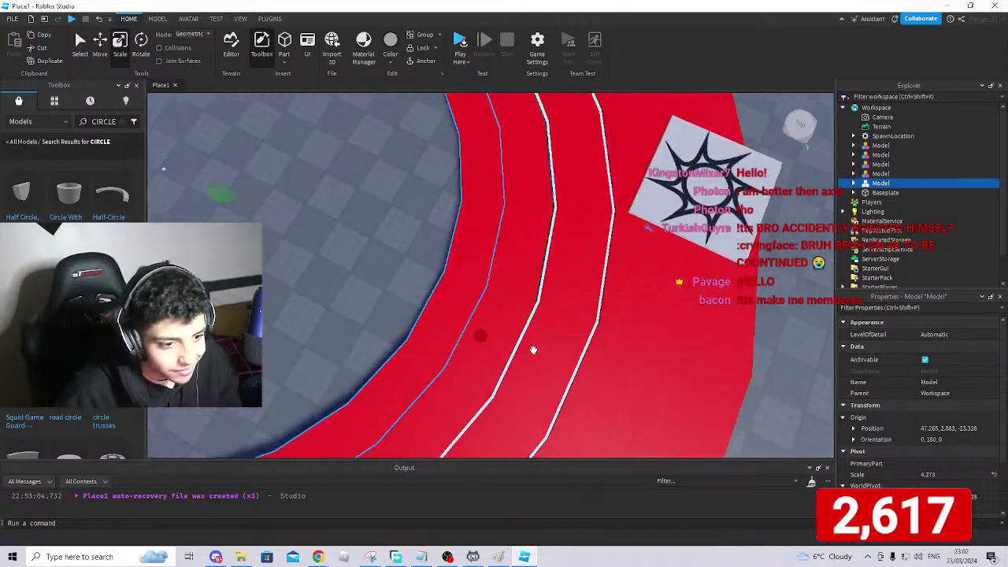
key("a")
left_click_drag(550, 335, 545, 335)
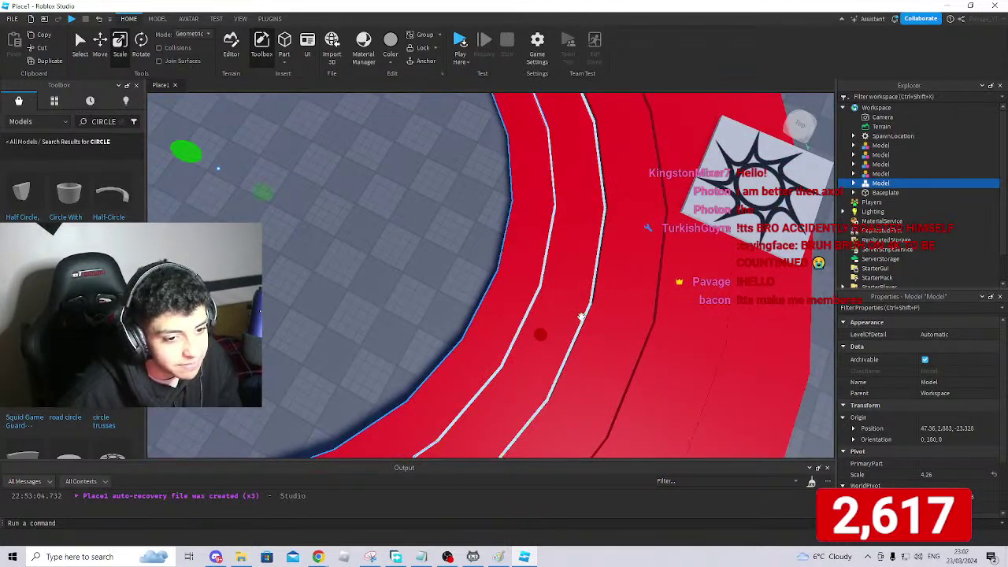
Lower the new inner circle beneath the surrounding one to a height of about 2.24.
right_click_drag(581, 317, 581, 316)
key("w")
key("a")
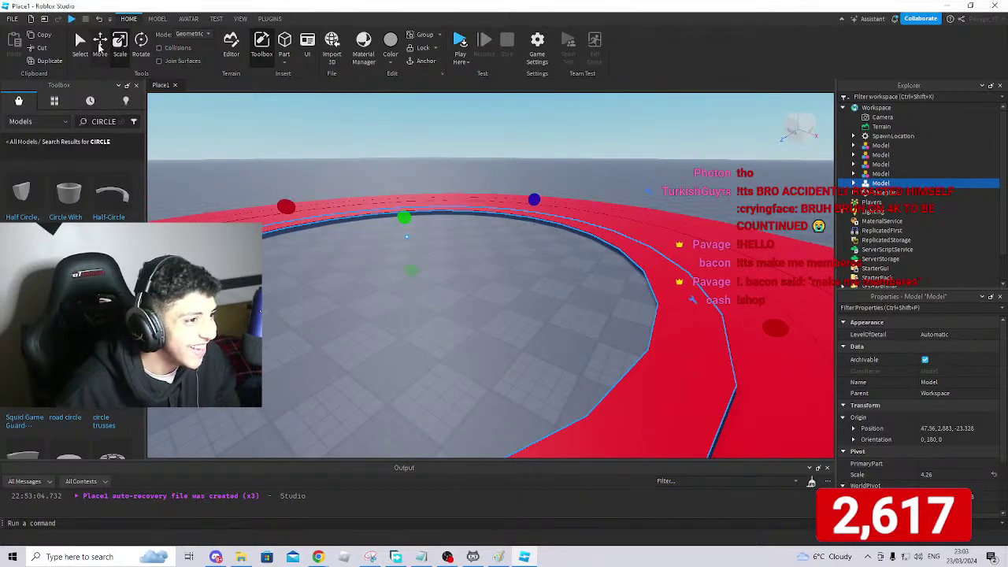
left_click(100, 43)
left_click_drag(396, 155, 402, 164)
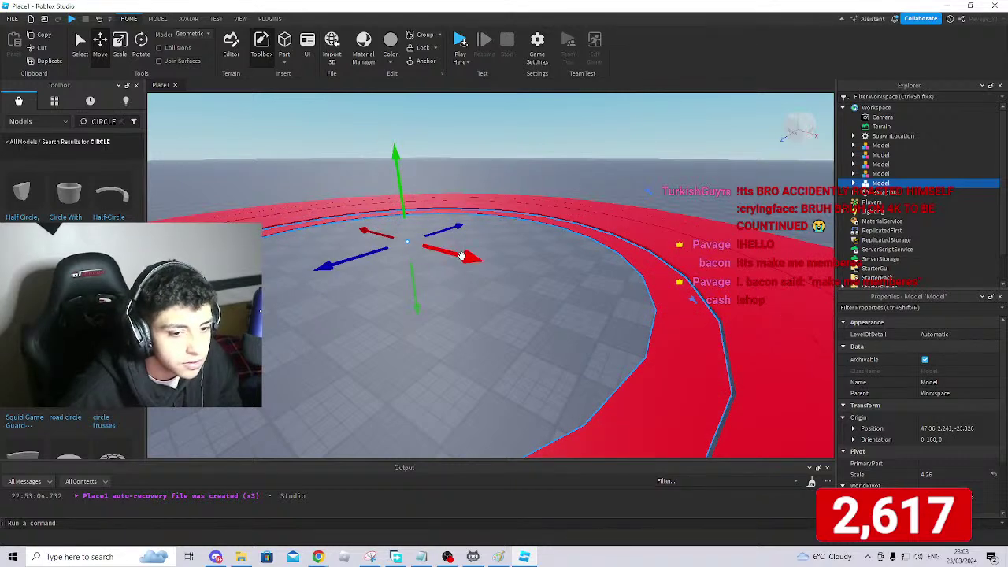
Scale the lowered inner circle up from both sides to about 4.277 to tighten its fit.
left_click(123, 41)
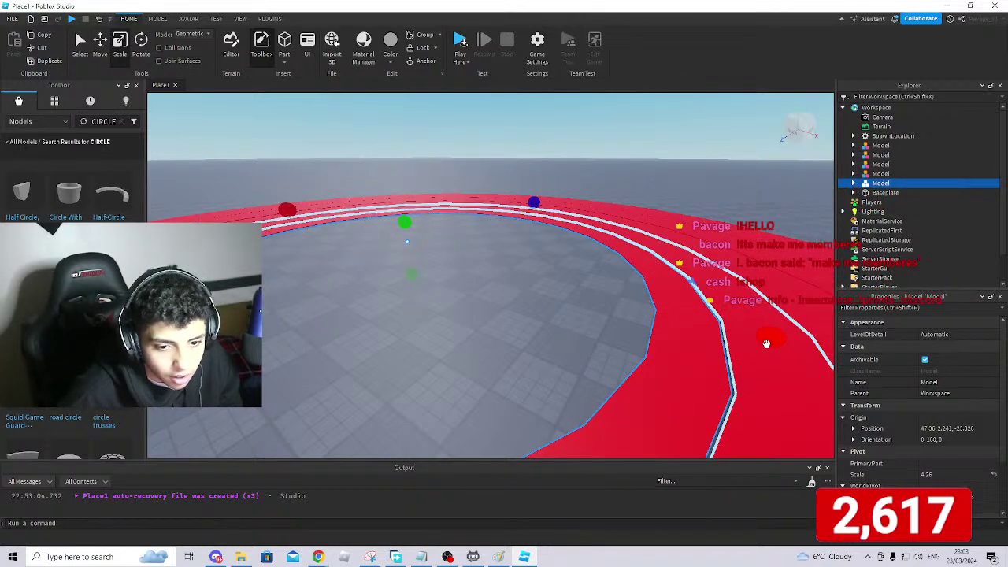
left_click_drag(766, 344, 768, 342)
key("a")
right_click_drag(581, 290, 580, 290)
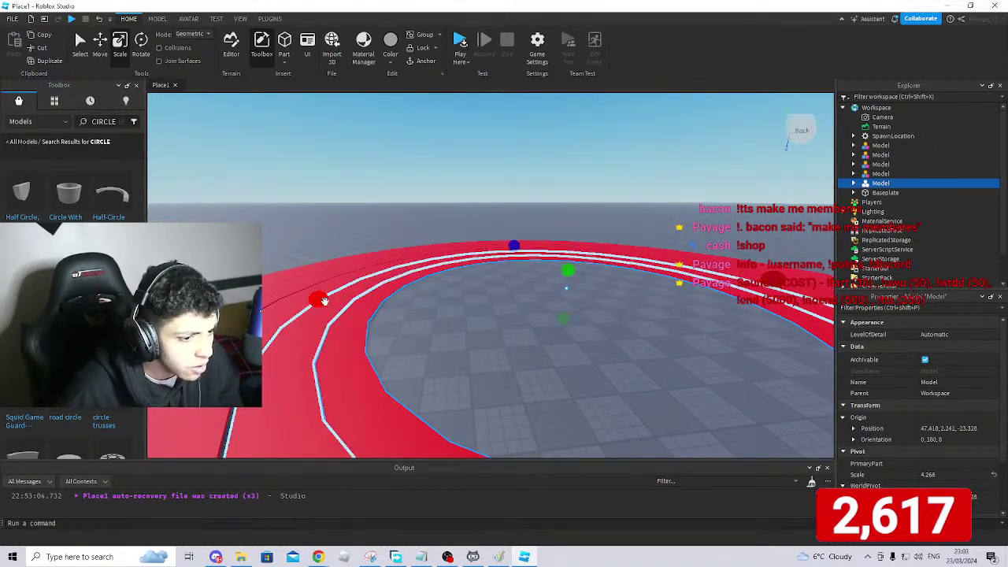
left_click_drag(324, 301, 369, 379)
Adjust the scale of the circle directly around the innermost one slightly, then clear the selection.
left_click(381, 388)
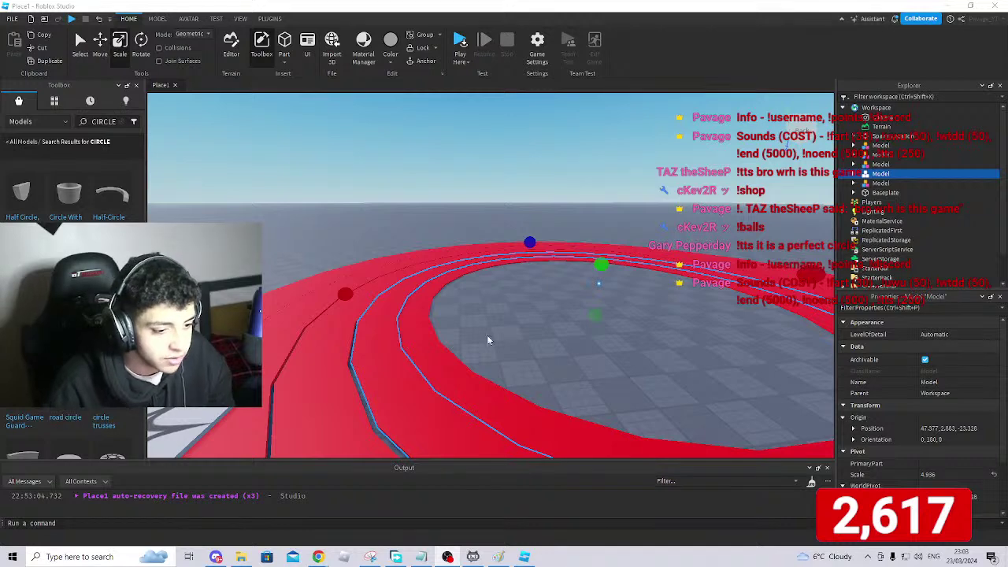
right_click_drag(568, 353, 568, 354)
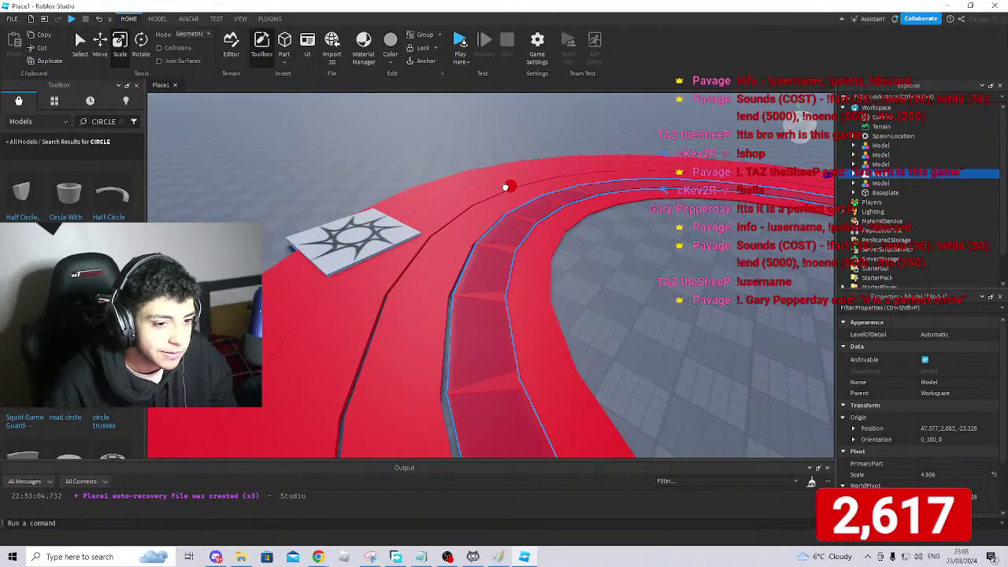
left_click_drag(505, 187, 503, 187)
key("d")
left_click(587, 268)
Examine the nested red circles from overhead, near and far, to check their spacing and alignment.
right_click_drag(591, 299, 592, 300)
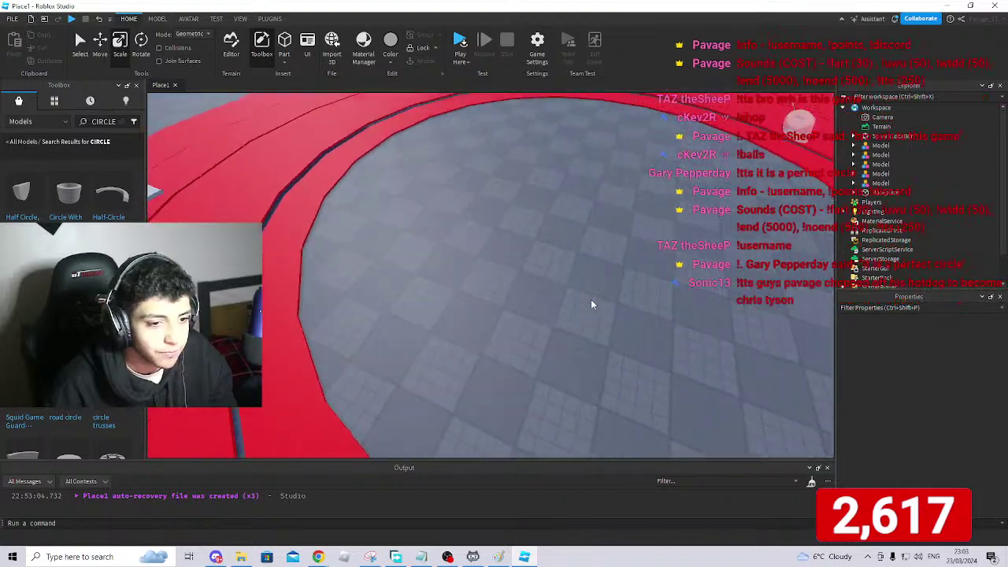
scroll(591, 299, "down", 5)
scroll(591, 300, "up", 5)
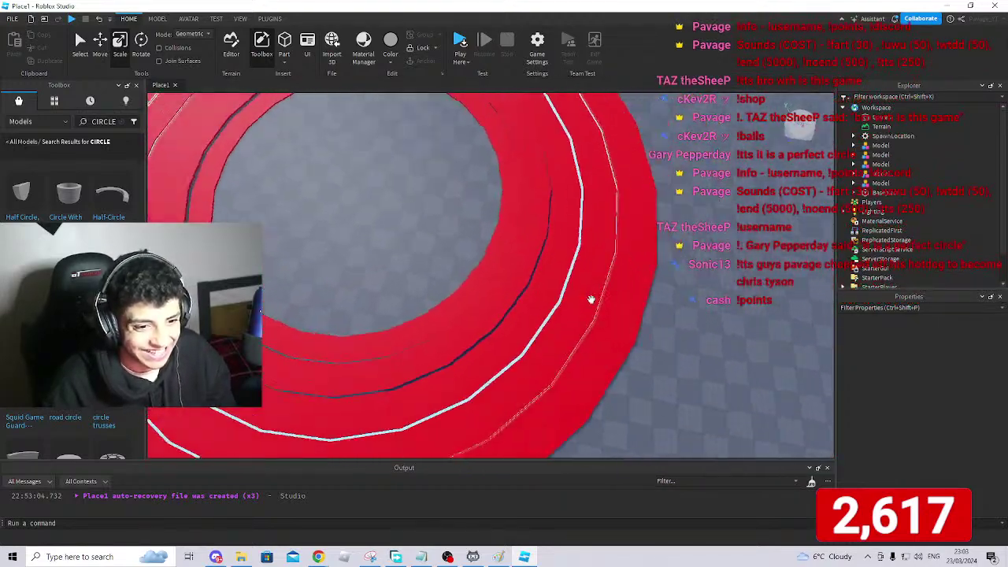
scroll(622, 285, "down", 4)
scroll(690, 268, "up", 2)
scroll(690, 268, "down", 4)
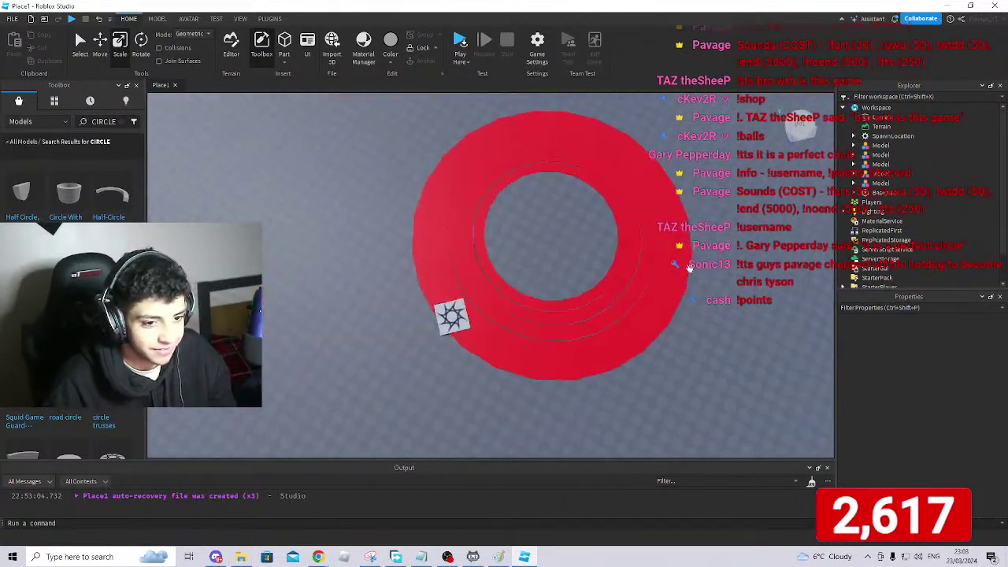
left_click(690, 268)
scroll(690, 268, "up", 5)
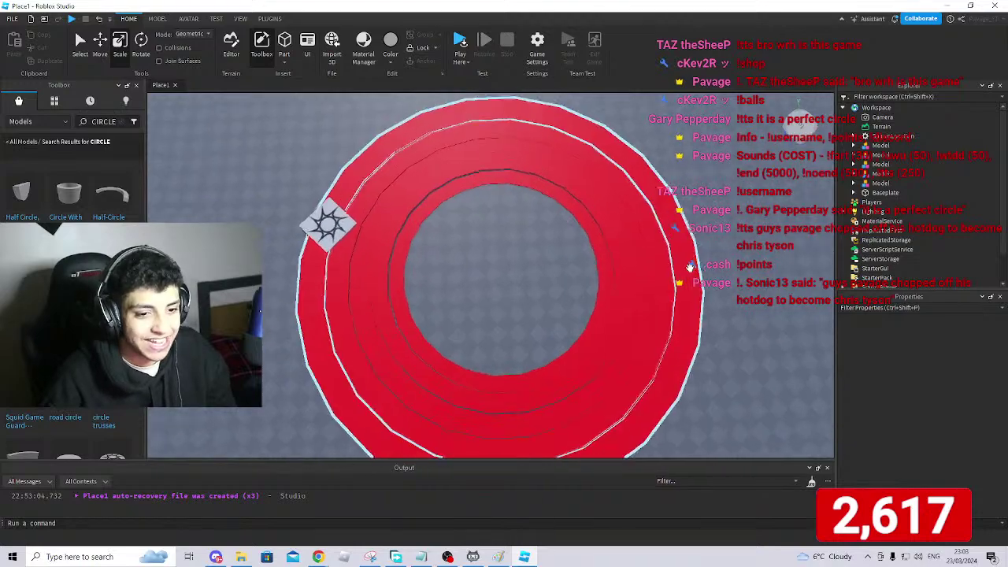
scroll(690, 268, "up", 5)
scroll(696, 268, "down", 8)
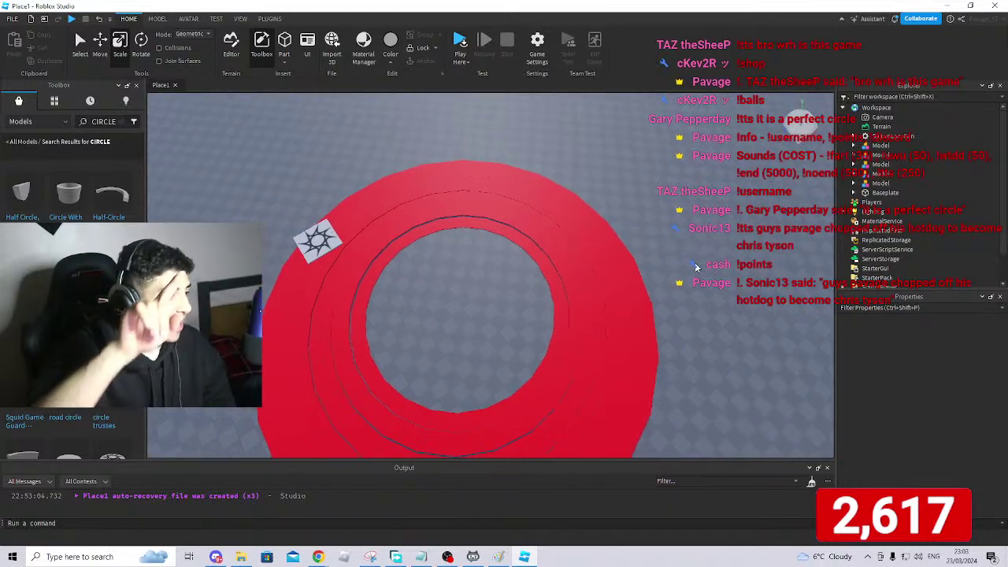
left_click(696, 268)
scroll(696, 268, "up", 5)
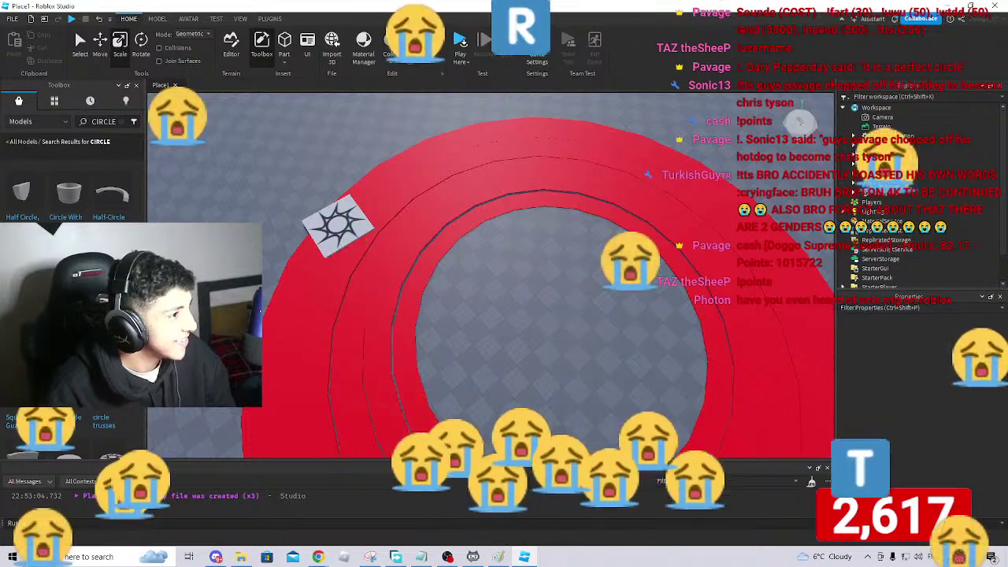
scroll(429, 342, "up", 10)
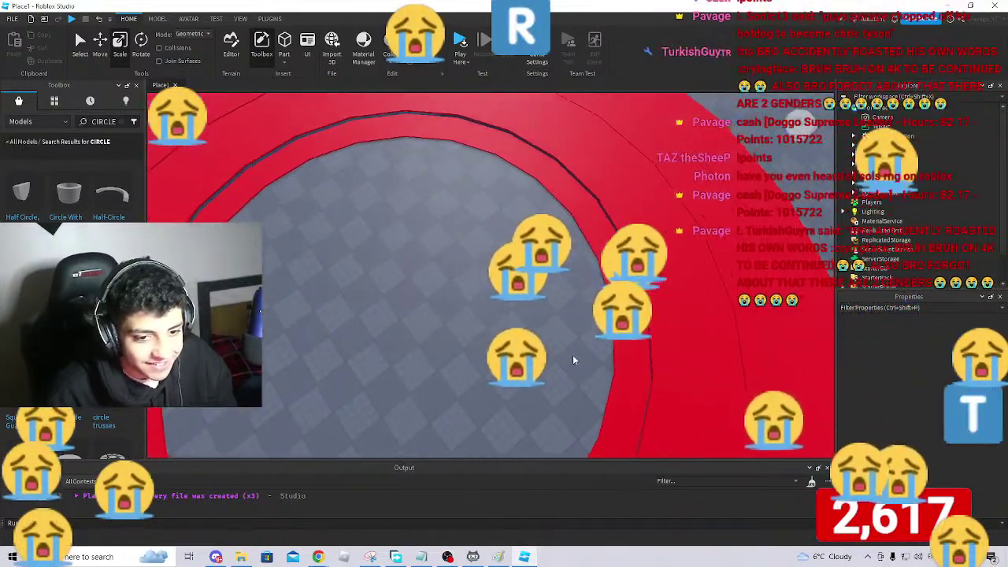
Duplicate the smallest circle and slide the copy along Z to about -16.6.
left_click(596, 300)
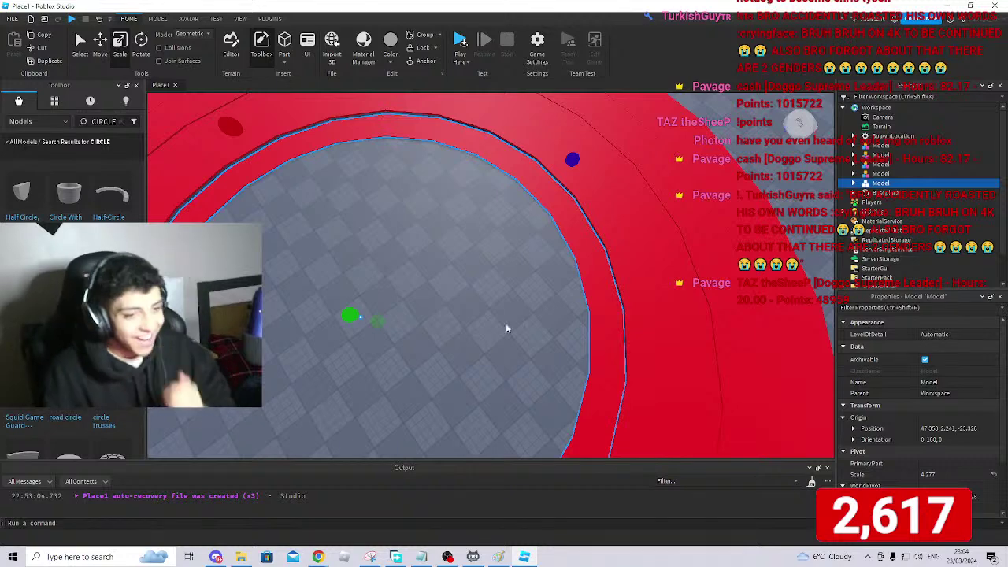
key("ctrl+d")
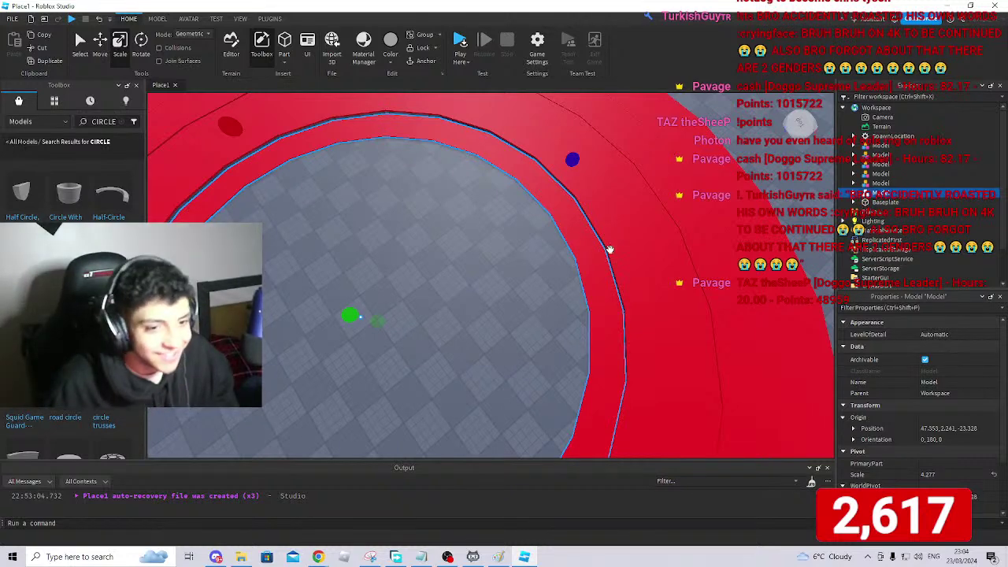
left_click(100, 43)
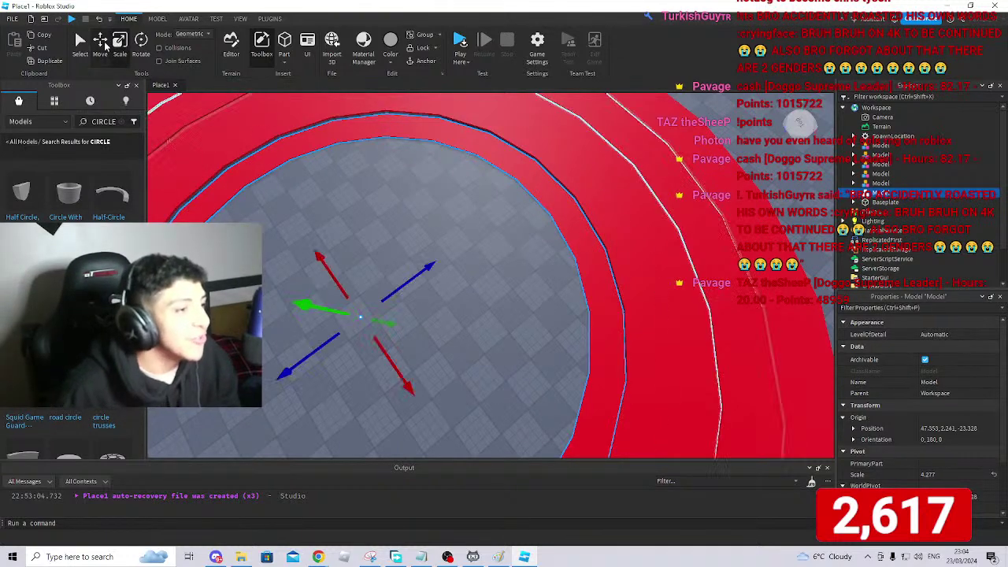
left_click_drag(403, 282, 378, 302)
right_click_drag(482, 400, 481, 398)
key("s")
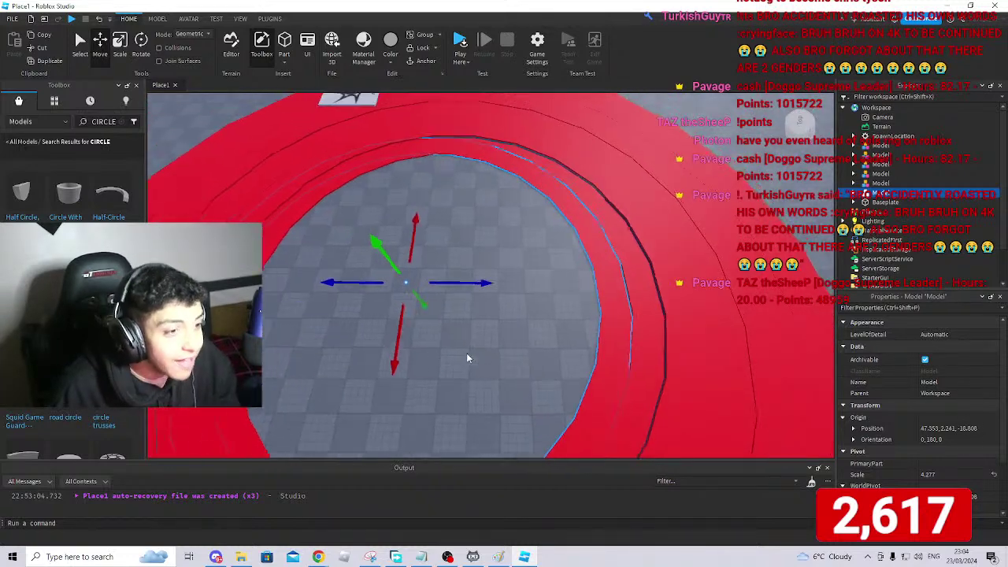
Scale the copied circle down to about 3.68 inside the previous one, at a Z position of about -23.28.
key("a")
key("d")
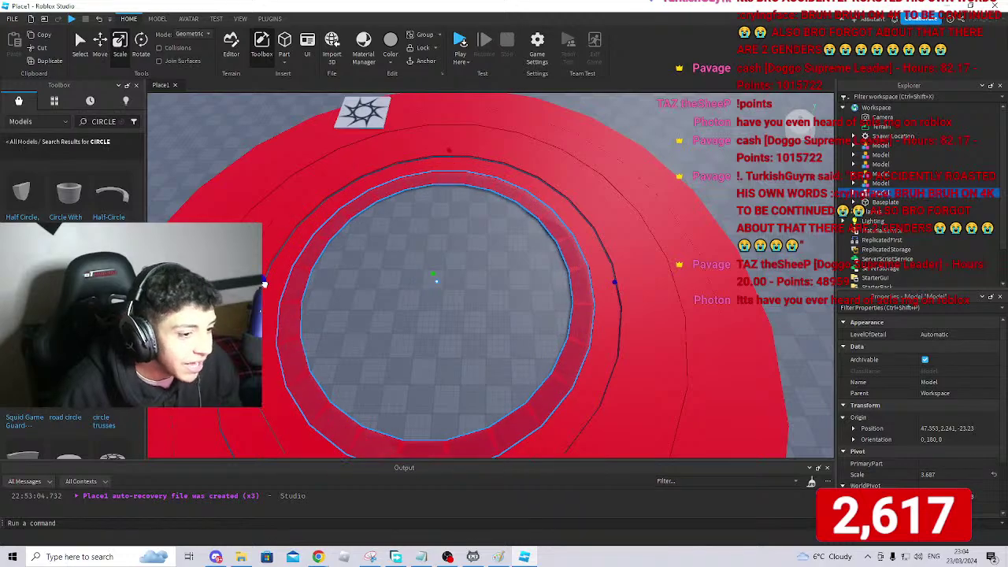
left_click_drag(264, 284, 266, 284)
right_click_drag(444, 332, 475, 321)
key("w")
key("s")
left_click(752, 252)
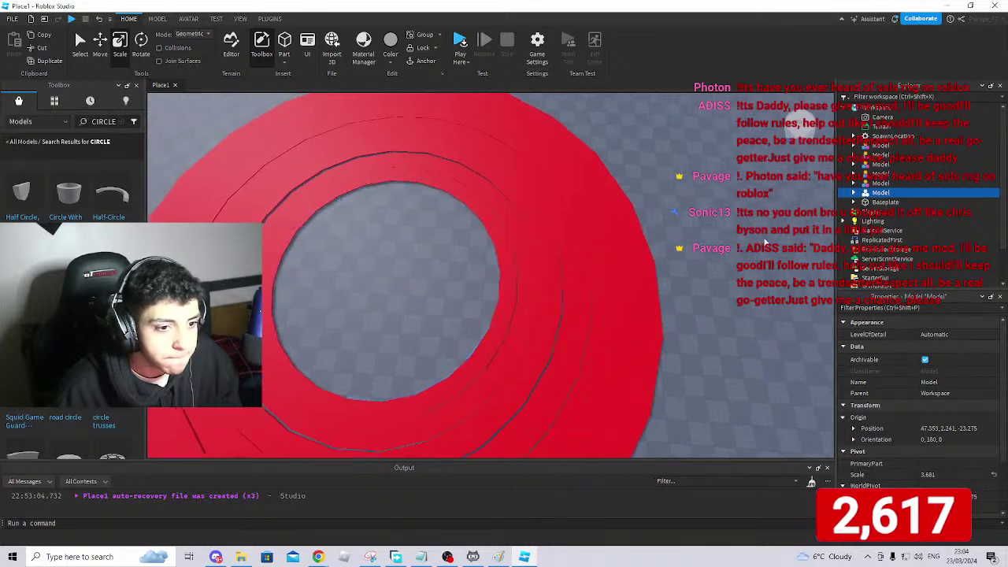
right_click_drag(753, 252, 570, 335)
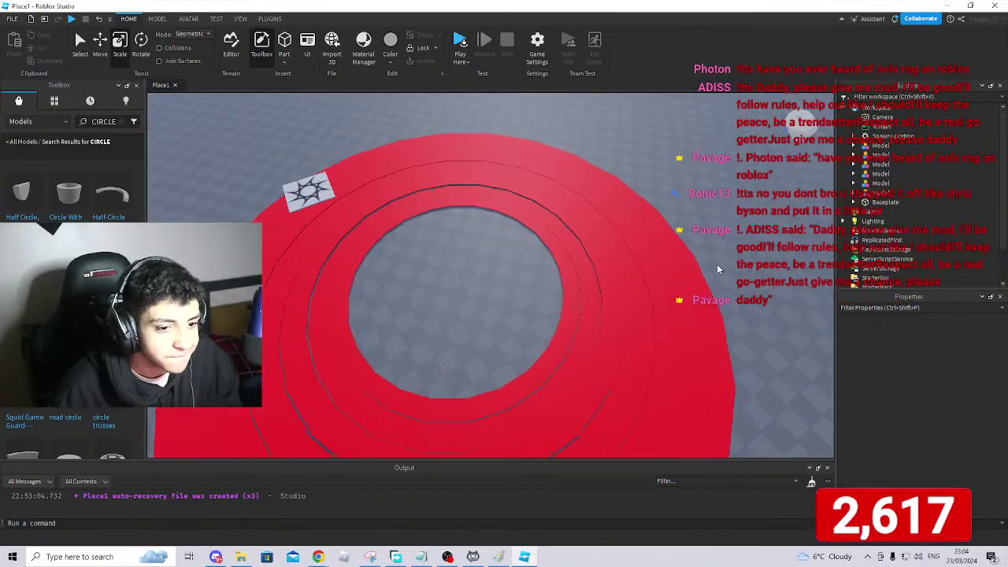
Duplicate the smallest circle, scale the copy down to about 3.285 and centre it at a Z position of about -23.29.
left_click(570, 337)
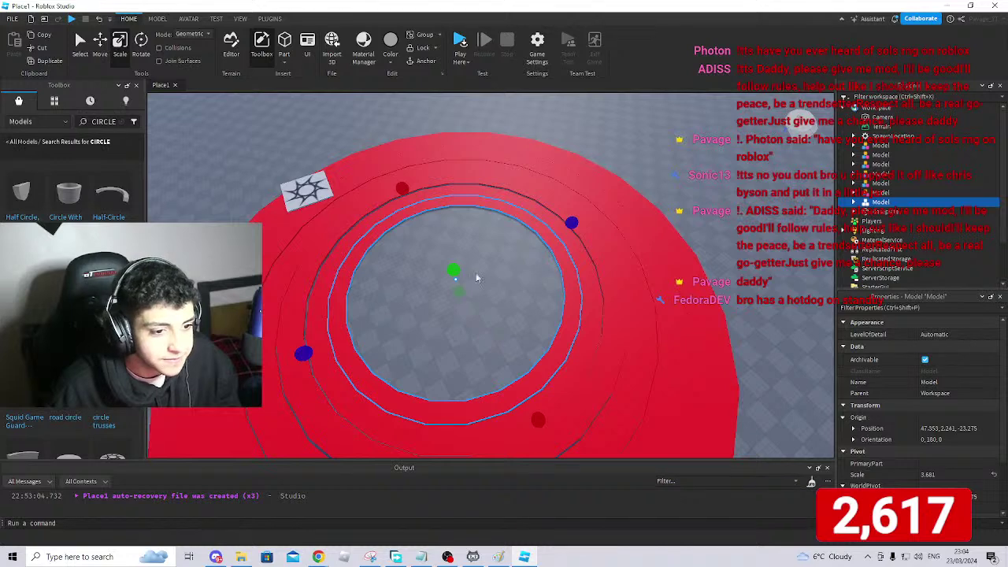
left_click_drag(304, 353, 337, 339)
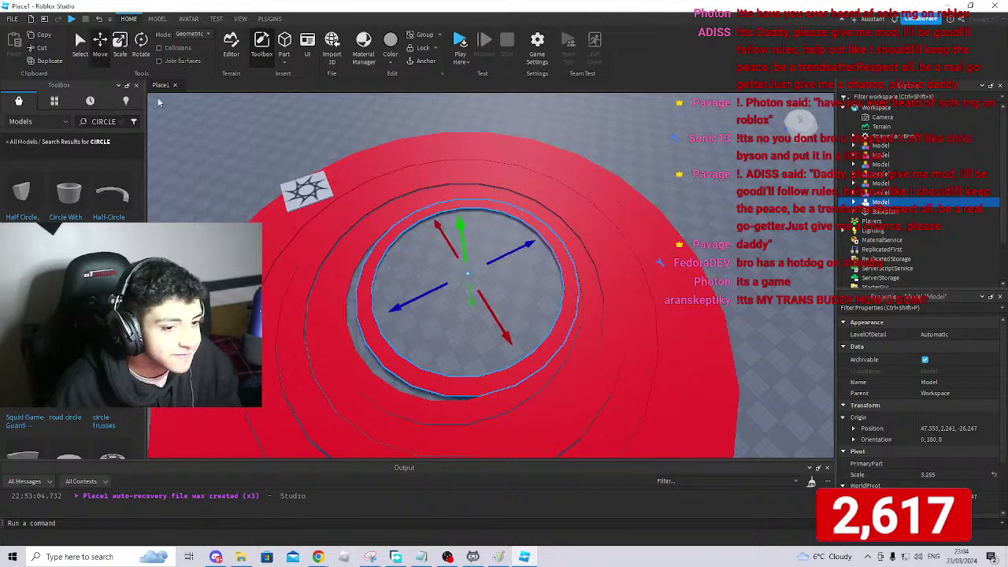
left_click_drag(523, 259, 513, 252)
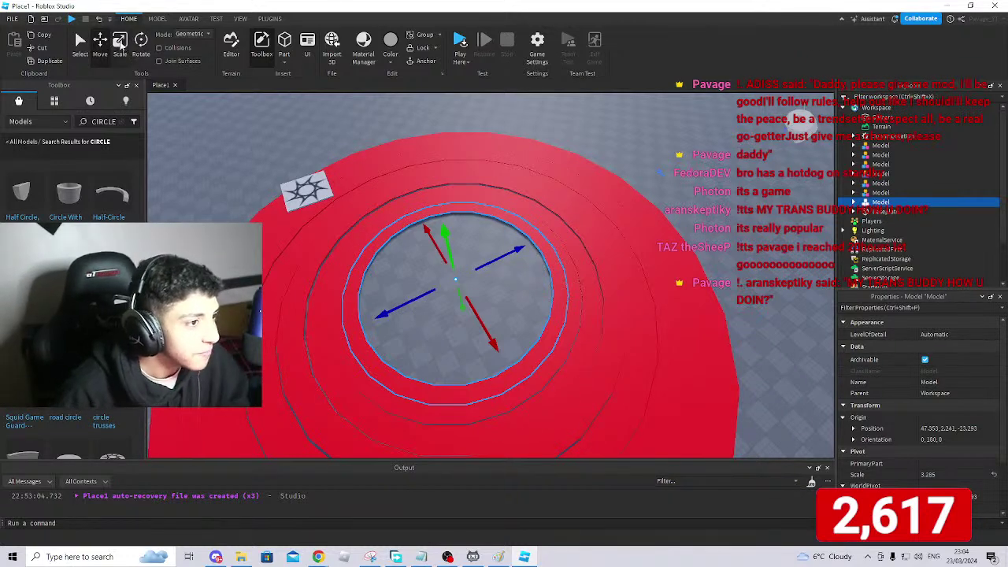
Examine the innermost red circles from above, close up and from afar, to check their spacing and fit.
key("w")
right_click_drag(722, 224, 721, 222)
key("s")
scroll(377, 96, "down", 3)
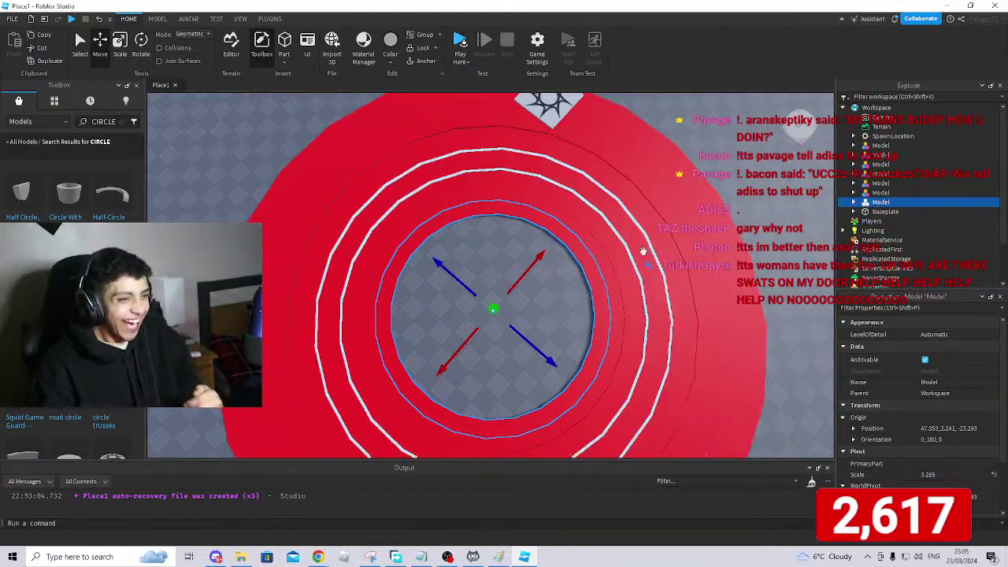
right_click_drag(717, 263, 597, 263)
scroll(728, 264, "down", 1)
scroll(729, 264, "down", 3)
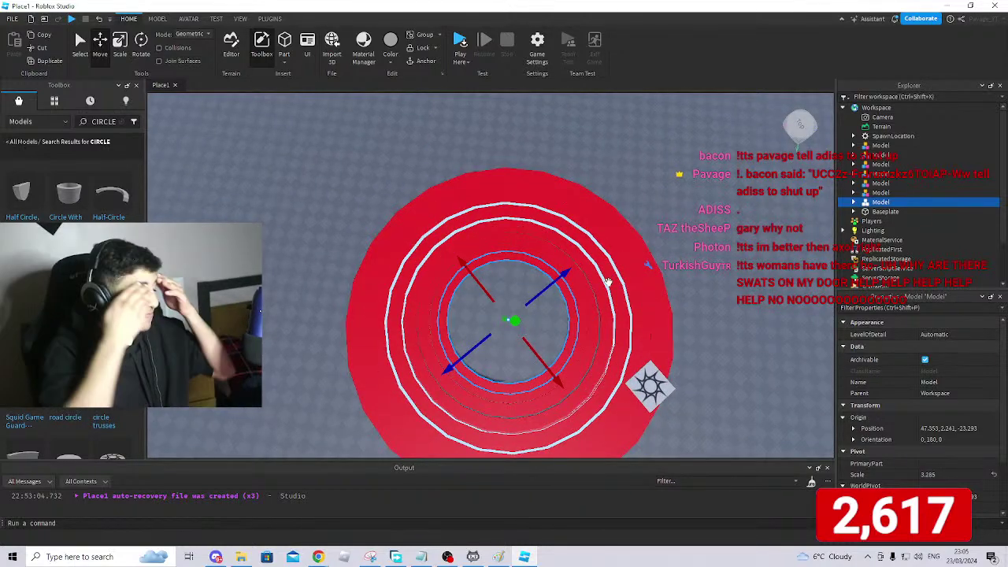
scroll(609, 282, "up", 4)
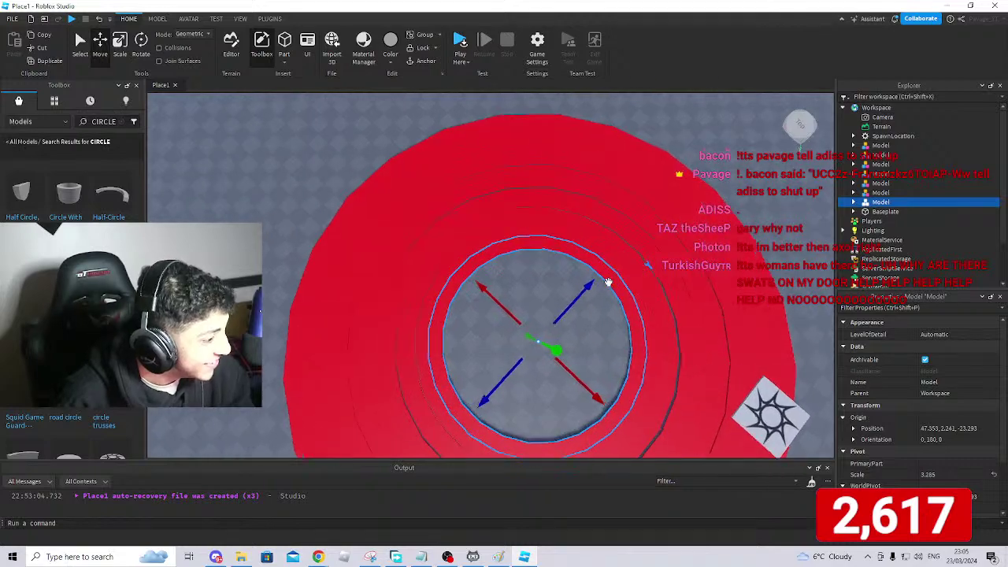
right_click_drag(608, 282, 608, 282)
scroll(609, 282, "up", 5)
scroll(608, 282, "down", 2)
scroll(608, 281, "up", 1)
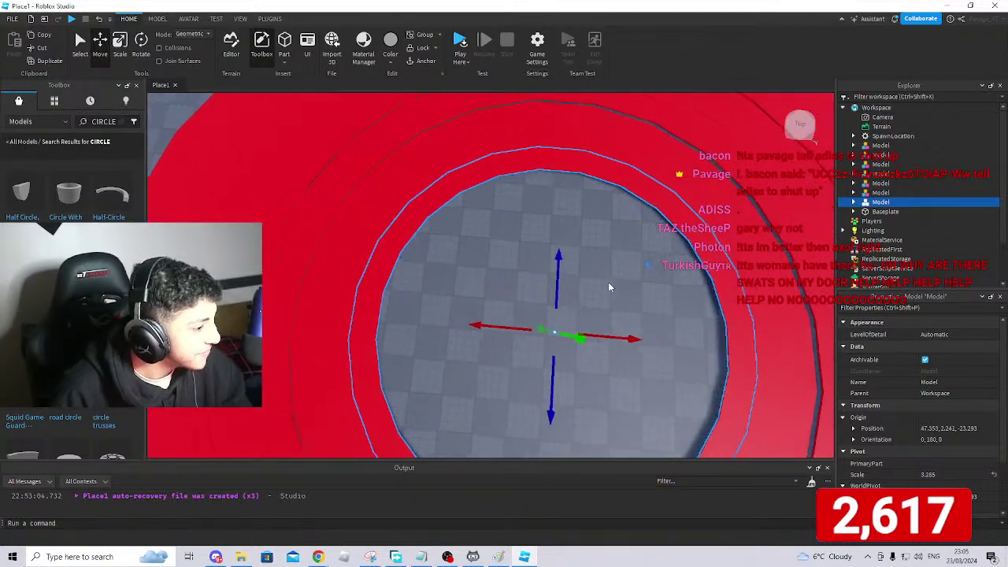
scroll(609, 284, "up", 1)
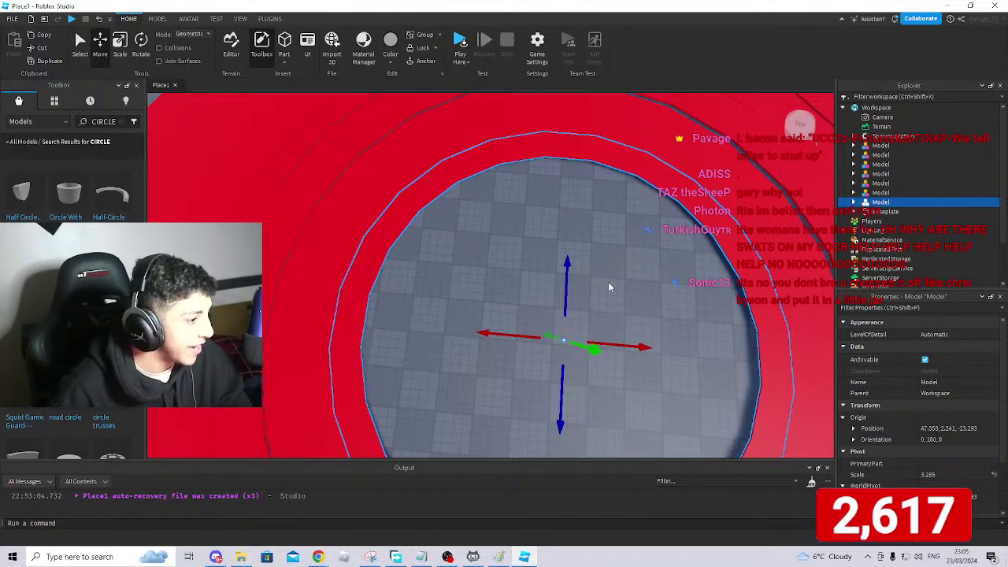
right_click_drag(608, 283, 607, 274)
scroll(607, 274, "down", 2)
scroll(607, 274, "up", 2)
scroll(607, 275, "down", 3)
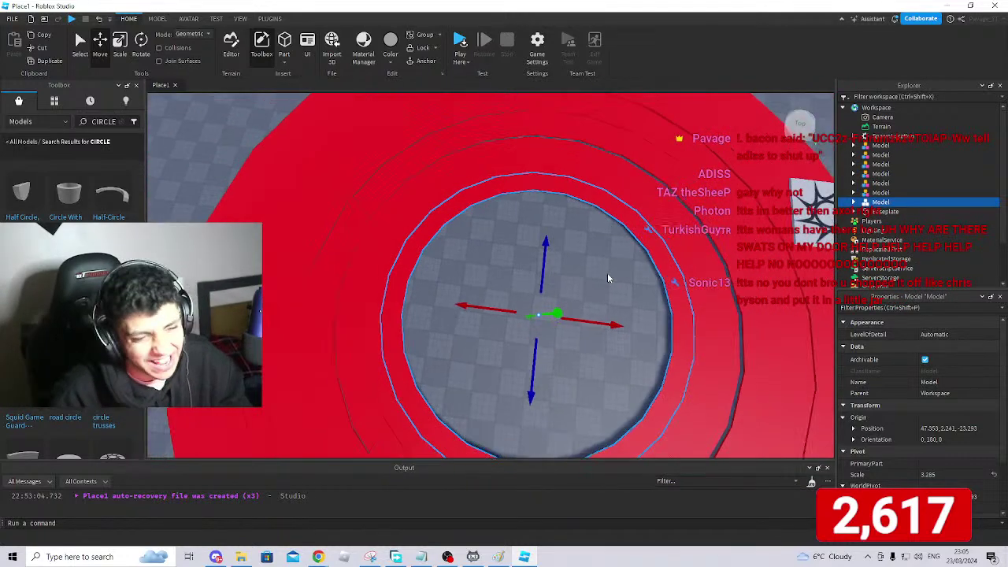
Duplicate the smallest circle, scale the copy down to about 2.862 and centre it at an X position of about 47.48.
left_click(680, 281)
left_click_drag(614, 324, 589, 323)
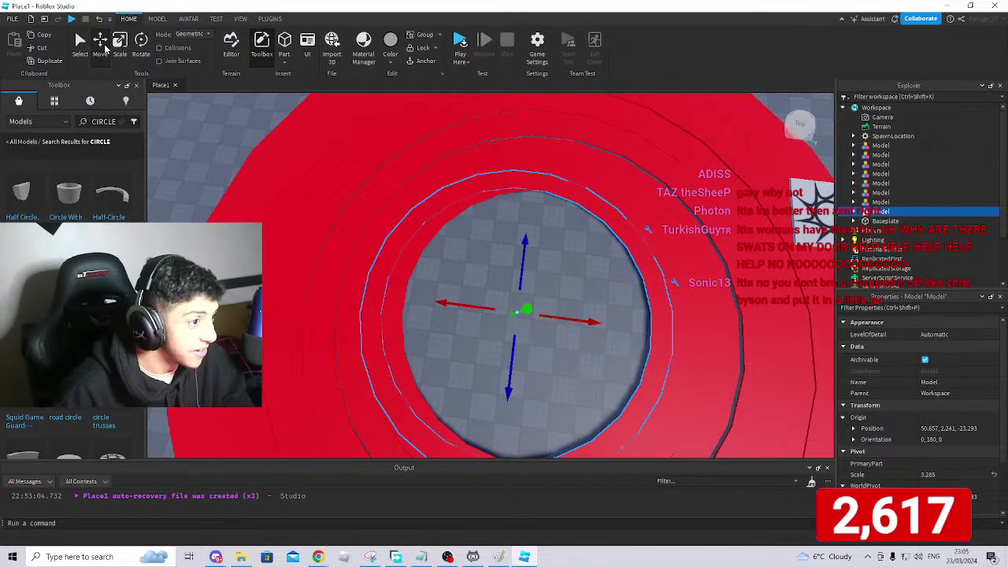
left_click(141, 43)
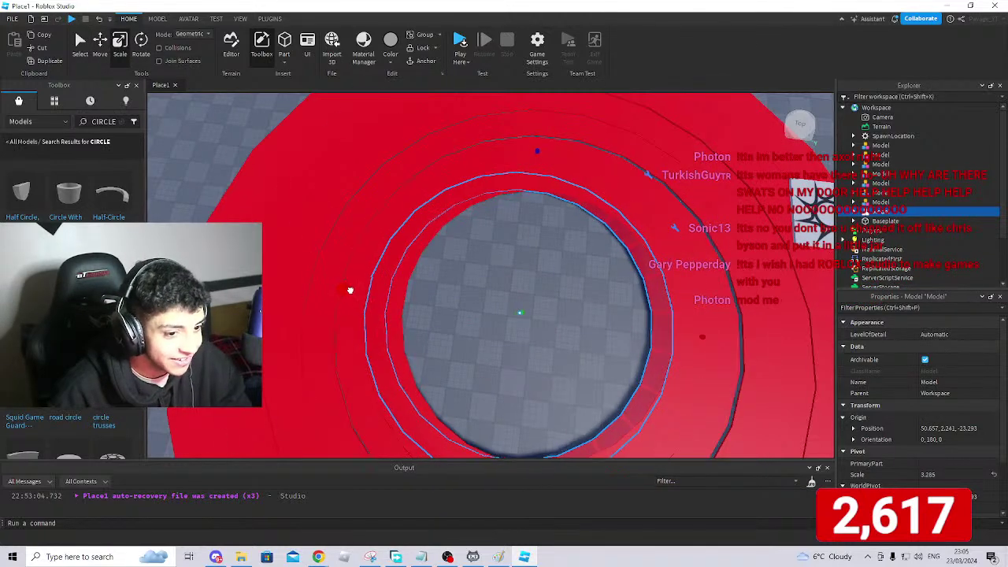
left_click_drag(351, 290, 388, 285)
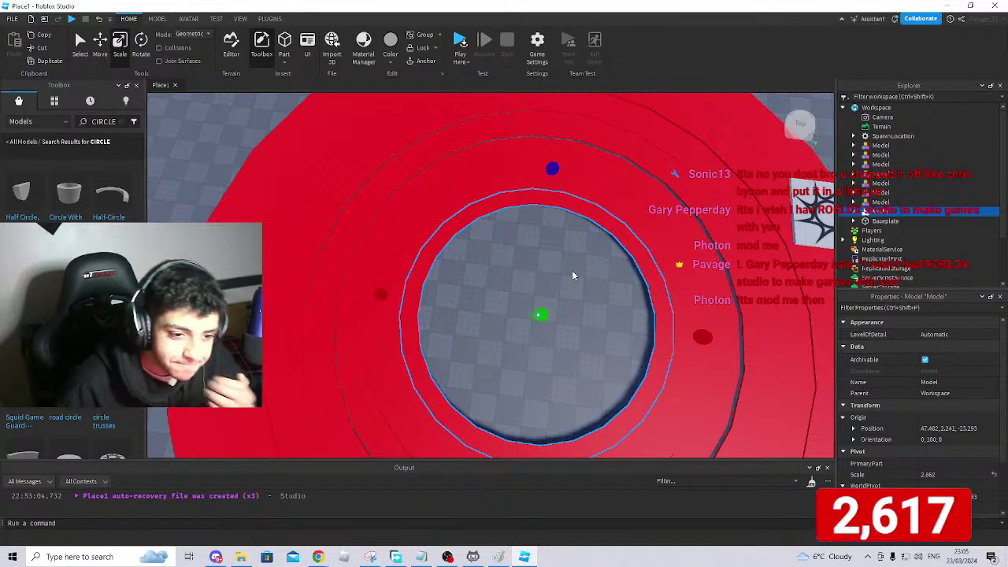
Duplicate the new smallest circle and scale the copy down evenly from both sides to about 2.472.
key("ctrl+d")
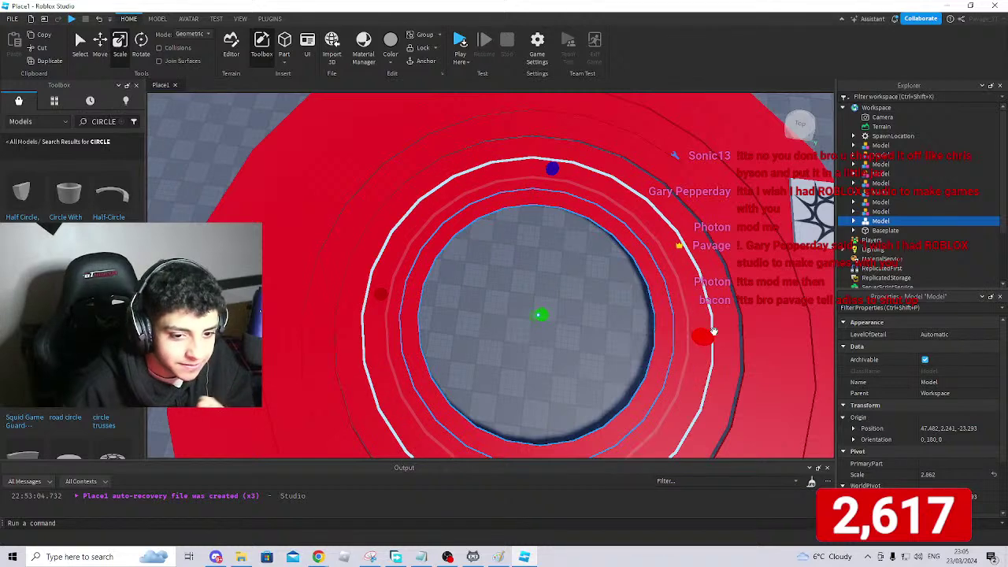
left_click_drag(676, 332, 638, 326)
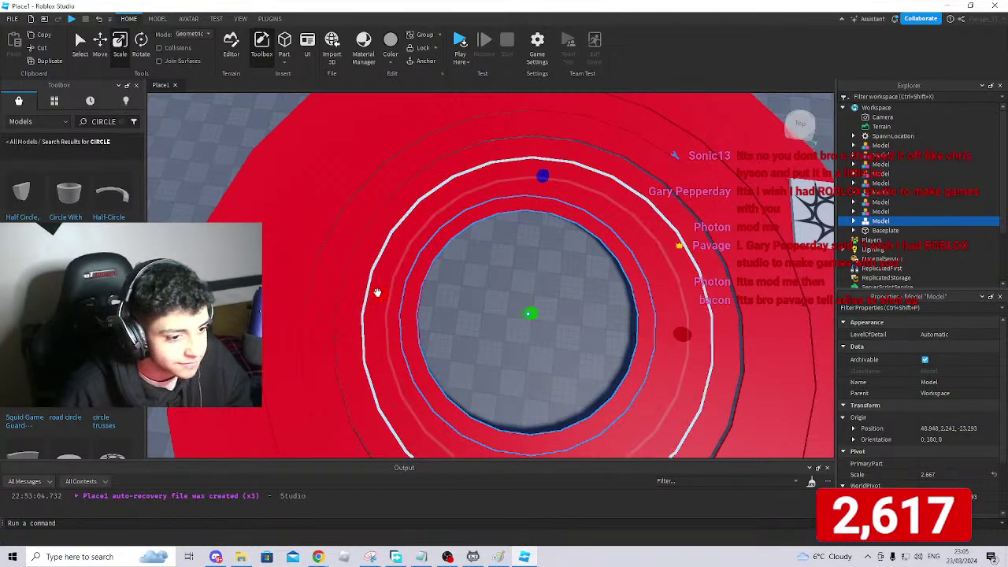
left_click_drag(387, 298, 406, 296)
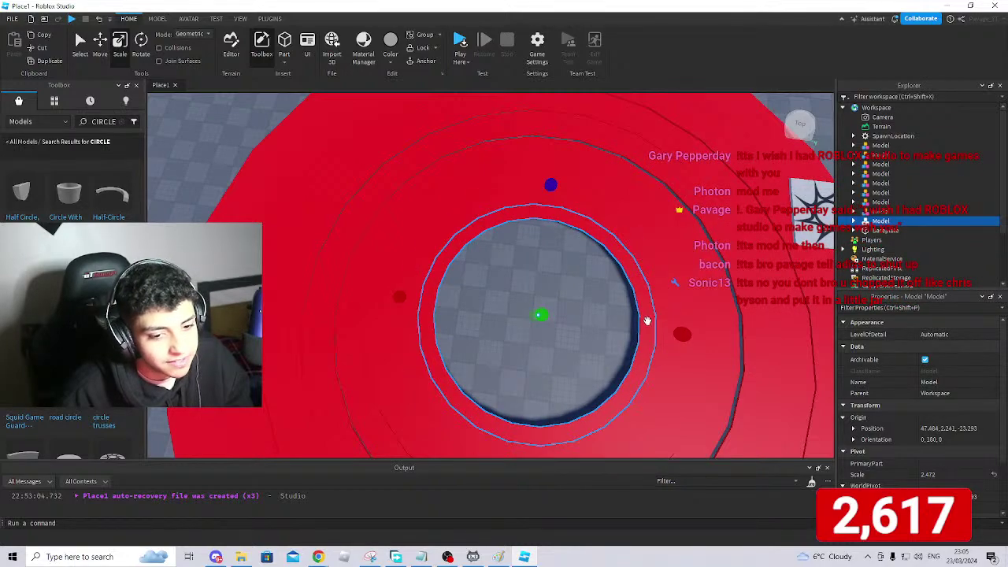
Lower the innermost circle to a Y position of about 1.449.
right_click_drag(703, 295, 703, 297)
key("w")
key("w")
key("s")
key("w")
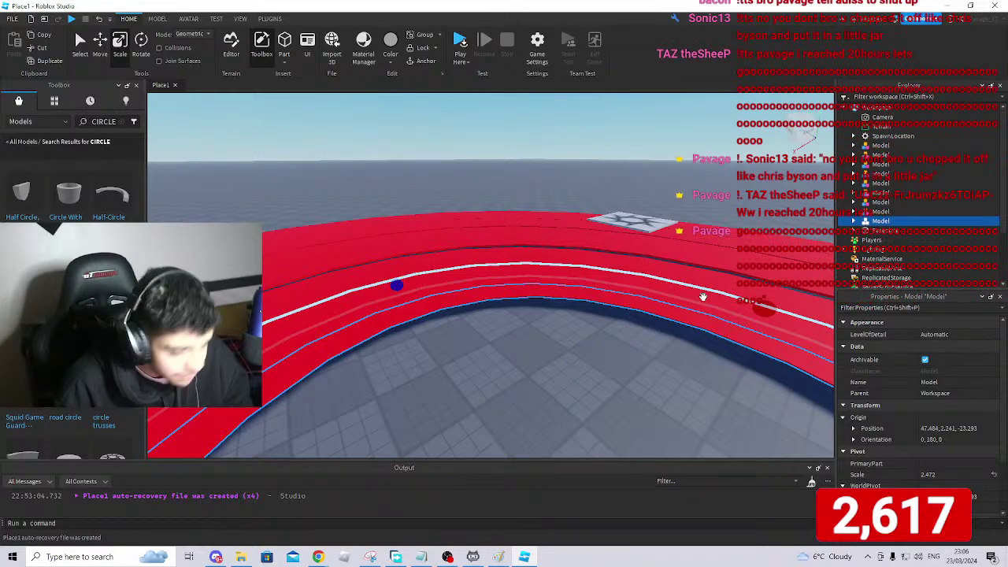
right_click_drag(702, 296, 704, 301)
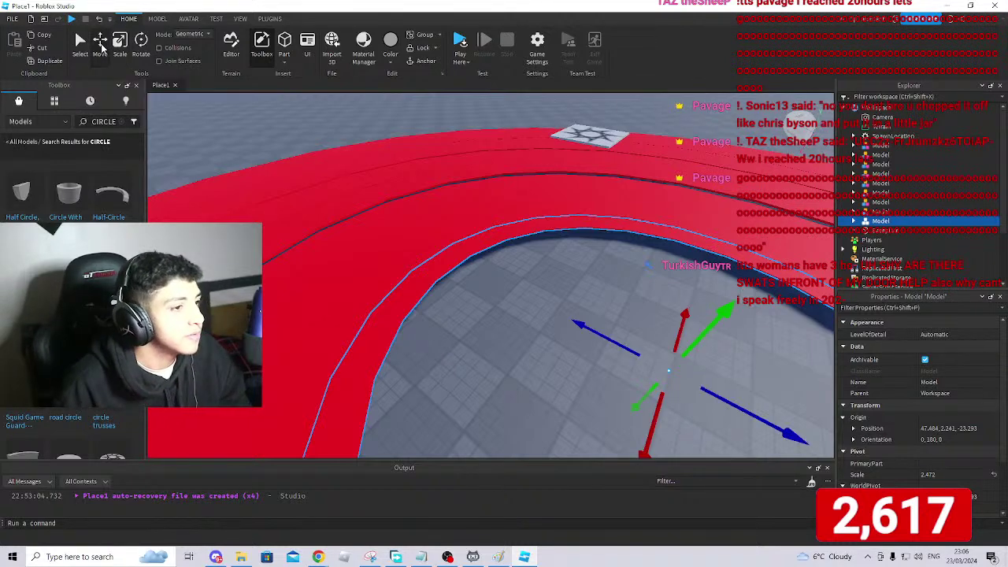
mouse_move(724, 315)
left_mouse_down()
mouse_move(734, 303)
mouse_move(722, 326)
left_mouse_up()
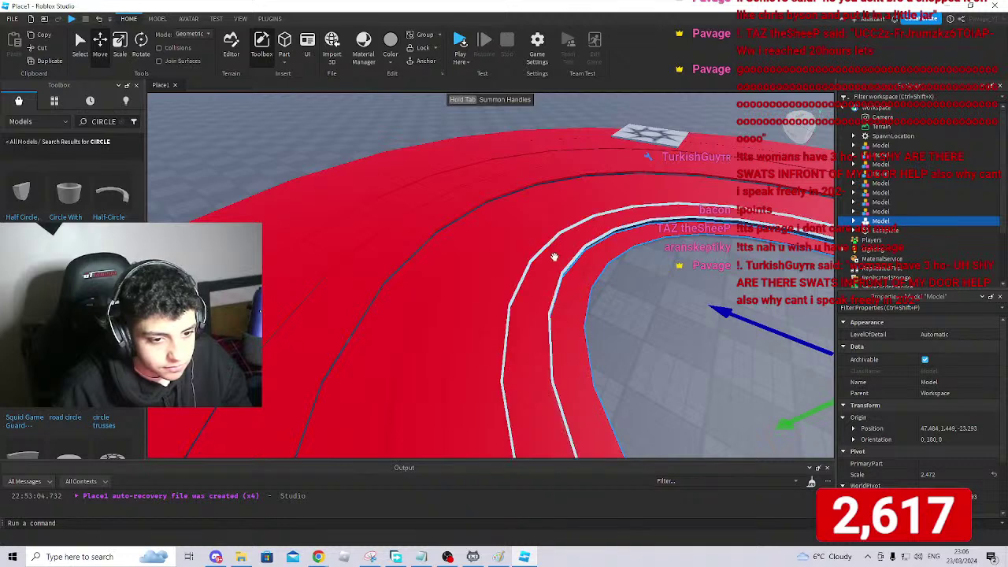
Lower the next two circles outward, to Y positions of about 1.517 and 1.73, to form steps.
left_click(554, 256)
mouse_move(713, 315)
left_mouse_down()
mouse_move(702, 327)
mouse_move(700, 319)
left_mouse_up()
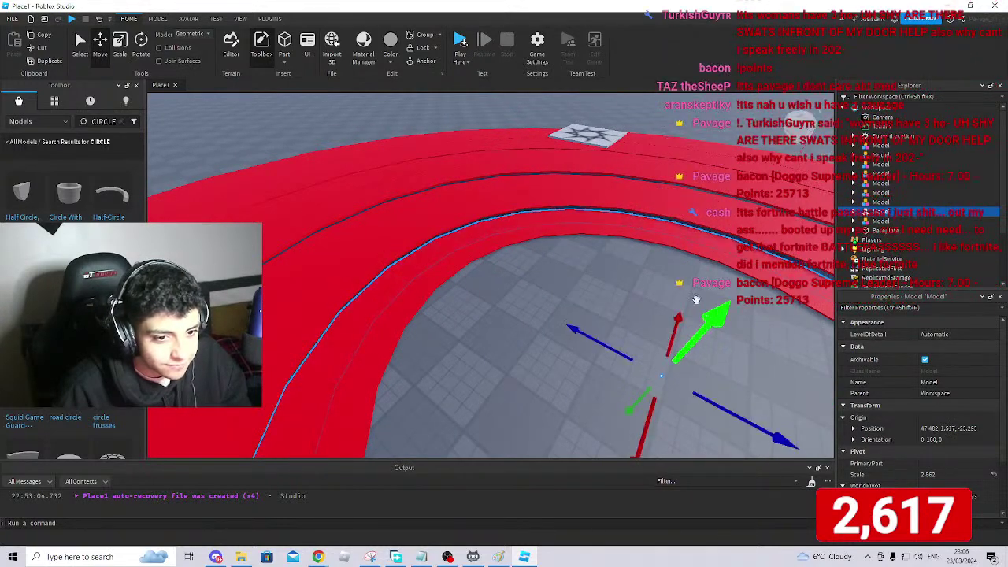
left_click(547, 202)
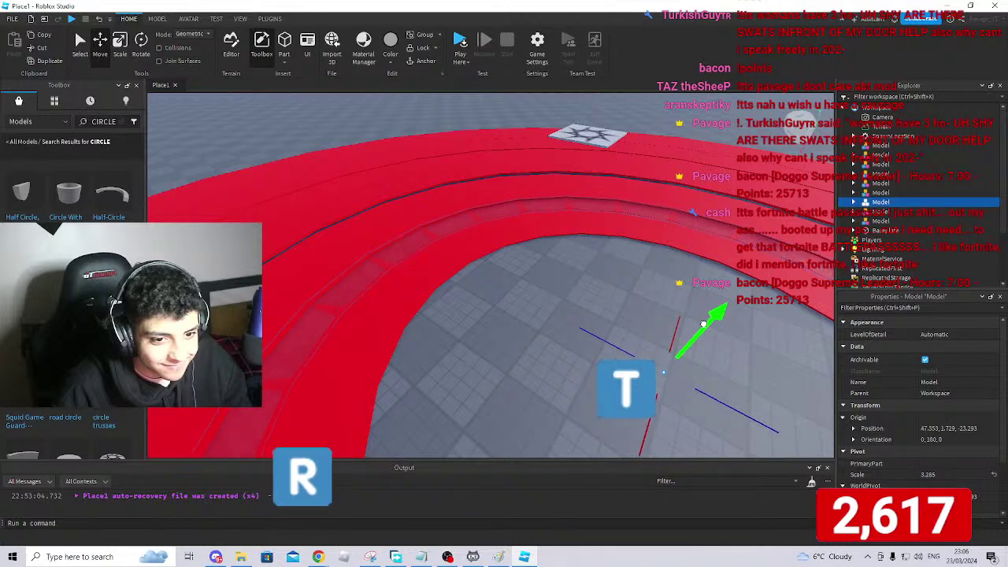
left_click(699, 208)
left_click_drag(715, 306, 718, 308)
Lower the larger middle circles one by one, bringing the second-largest to a Y position of about 3.383.
left_click(728, 208)
left_click(722, 188)
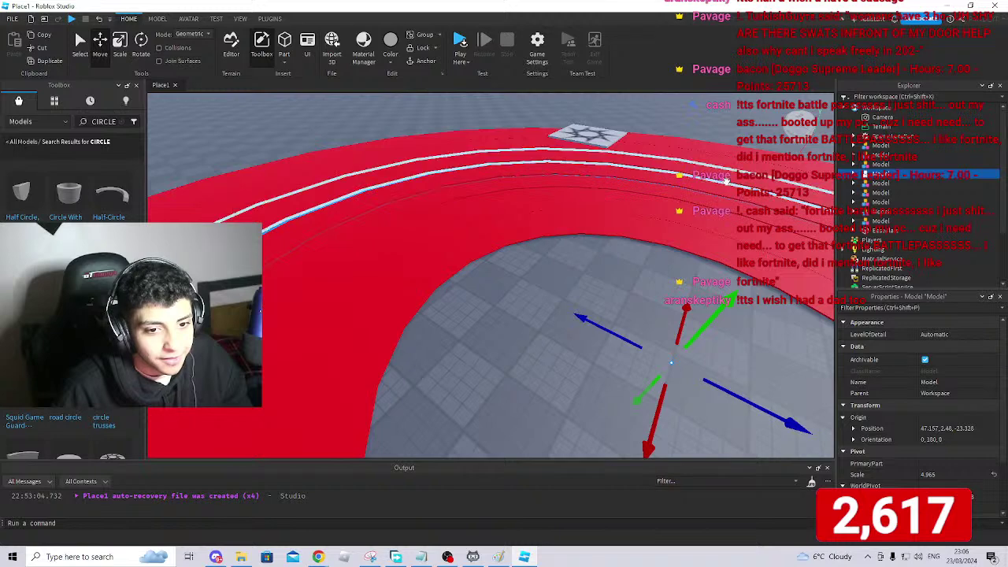
left_click(716, 294)
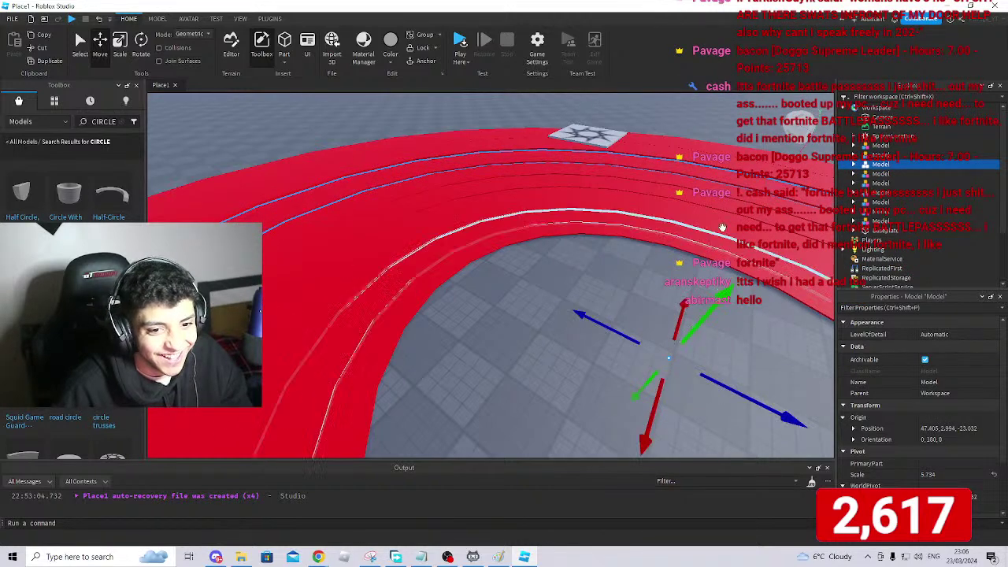
left_click(725, 253)
left_click_drag(720, 283, 723, 290)
Lower the outermost circle to a Y position of about 3.909.
right_click_drag(757, 274, 763, 233)
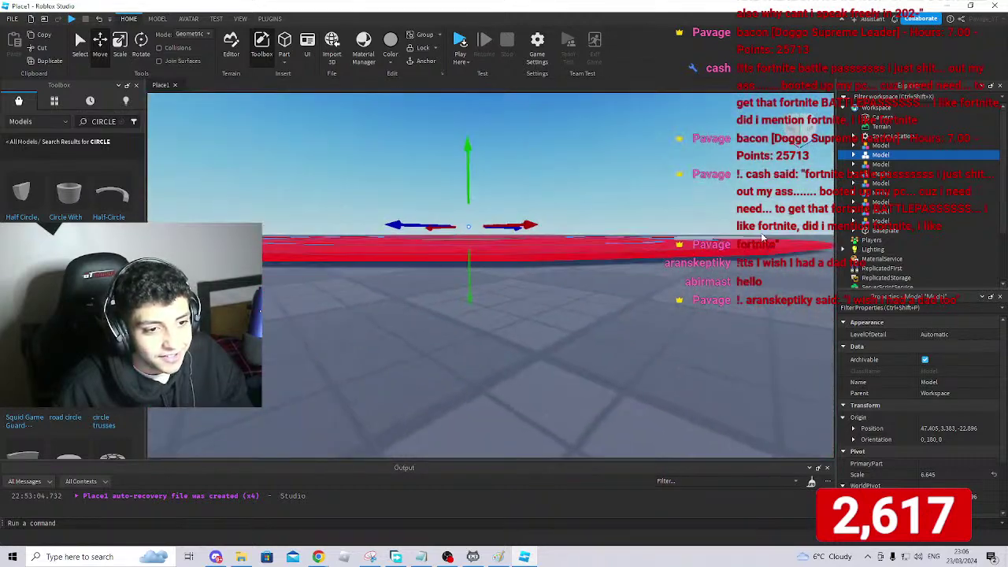
left_click(686, 256)
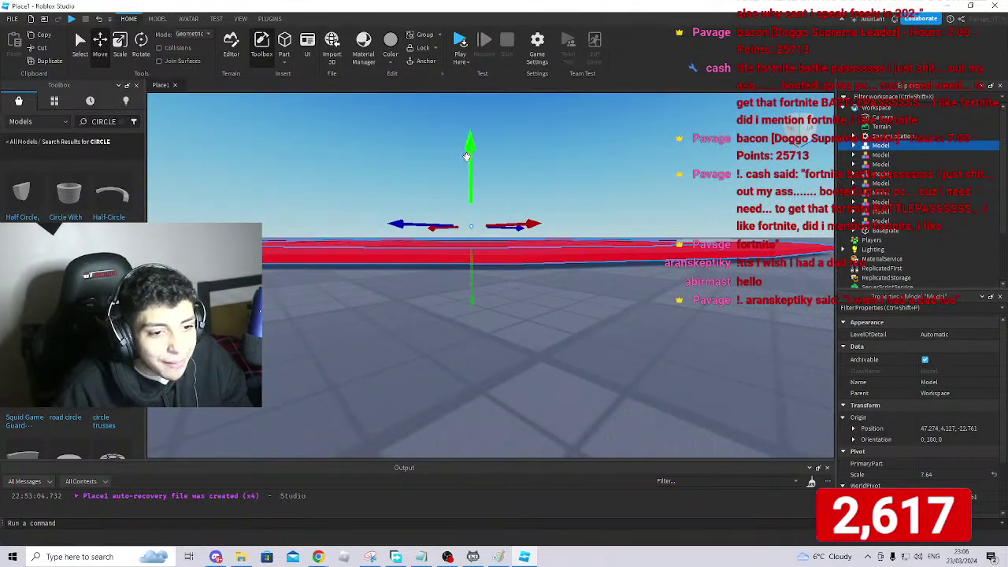
left_click_drag(468, 155, 473, 155)
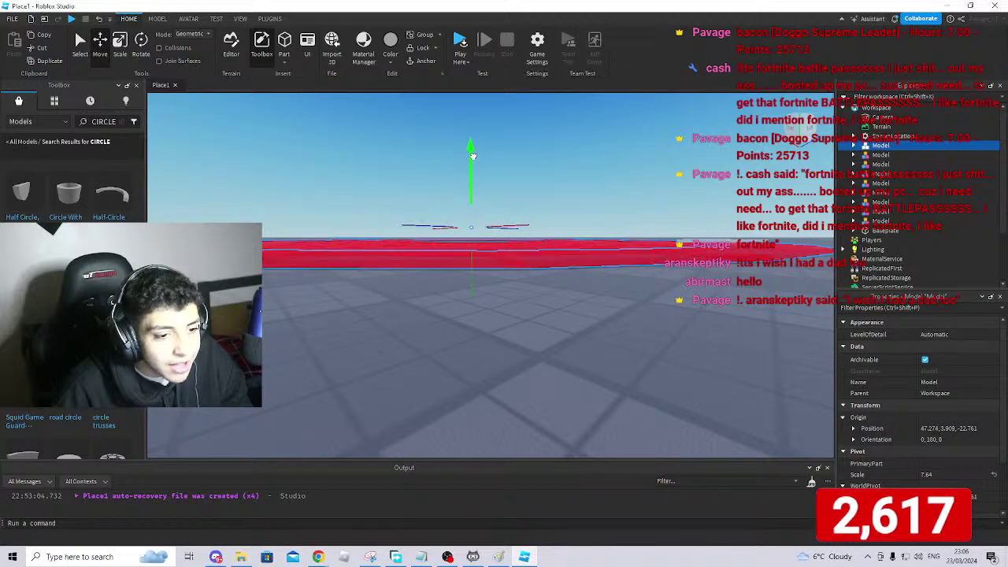
Insert the hollow grey "Circle With" model from the Toolbox search results near the innermost opening.
right_click_drag(606, 184, 605, 180)
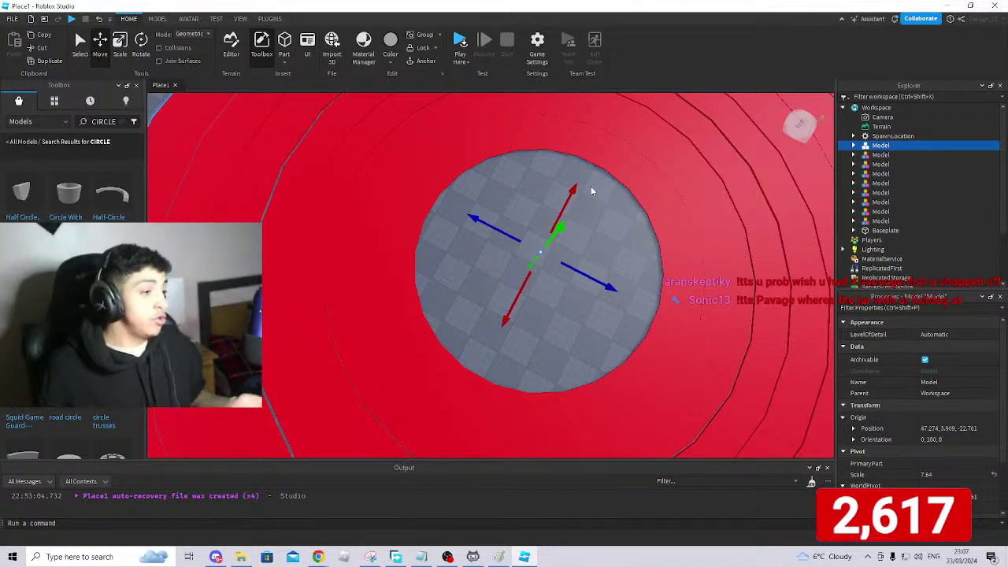
right_click_drag(610, 247, 616, 260)
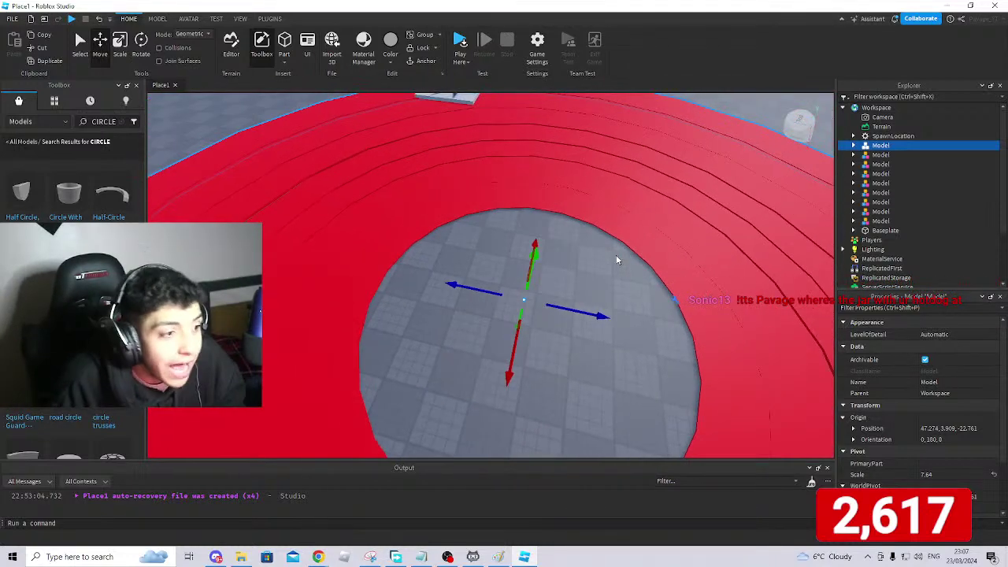
left_click(93, 203)
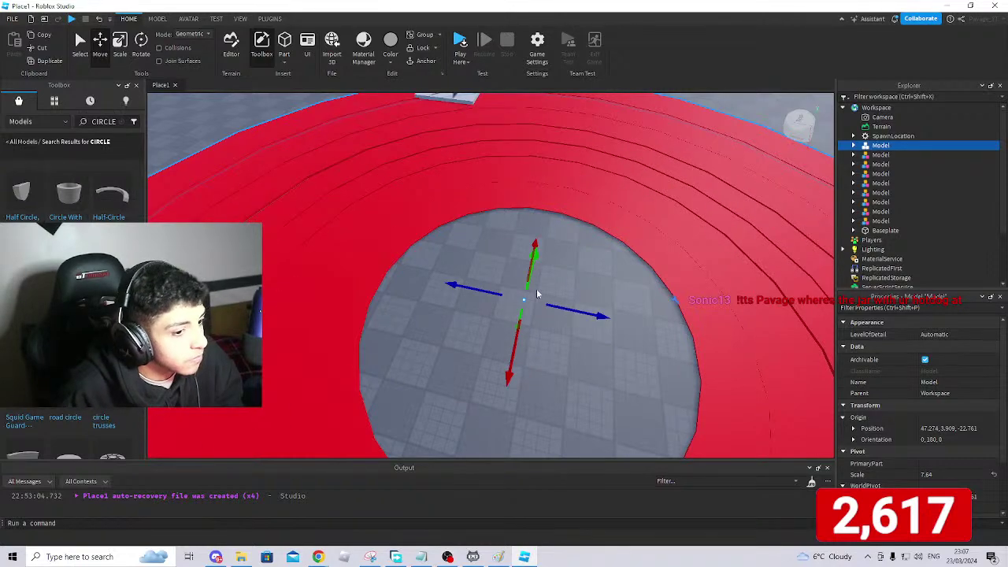
key("f")
right_click_drag(536, 288, 536, 288)
scroll(592, 305, "down", 2)
scroll(591, 302, "down", 8)
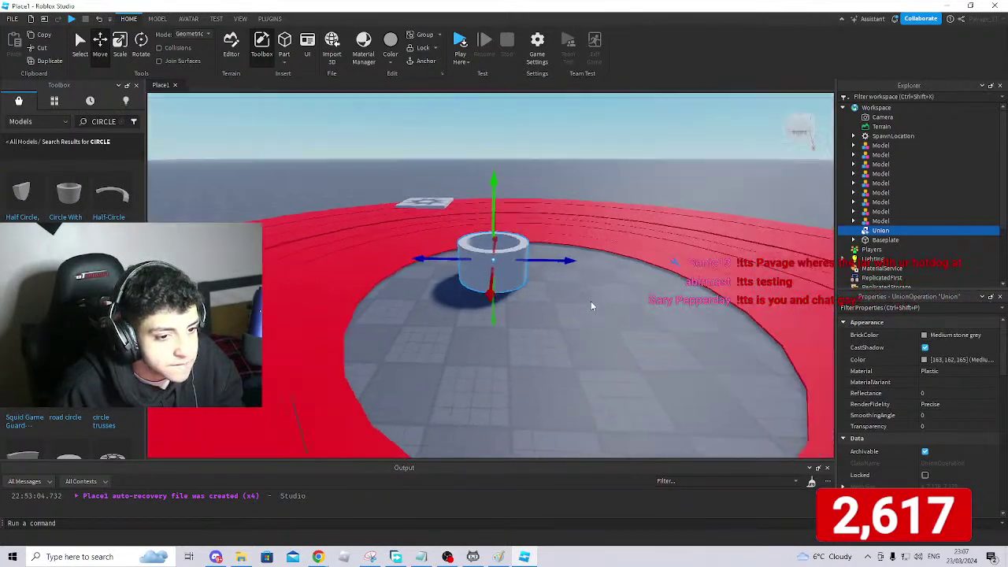
Move the hollow grey cylinder along its horizontal axes towards the centre of the nested red circles.
right_click_drag(591, 303, 587, 302)
right_click_drag(551, 367, 551, 363)
scroll(527, 288, "down", 1)
left_click_drag(534, 289, 556, 320)
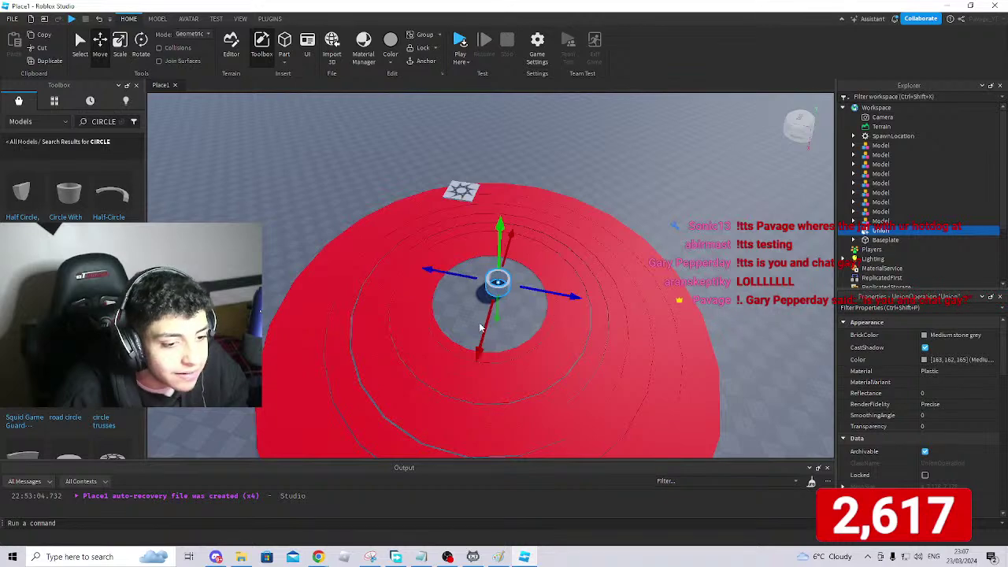
mouse_move(482, 330)
left_mouse_down()
mouse_move(486, 322)
mouse_move(481, 338)
left_mouse_up()
left_click_drag(463, 289, 456, 288)
Scale the grey cylinder up until its ring is larger than the outermost red circle.
scroll(626, 282, "down", 1)
right_click_drag(626, 282, 625, 282)
scroll(625, 282, "down", 3)
left_click(125, 54)
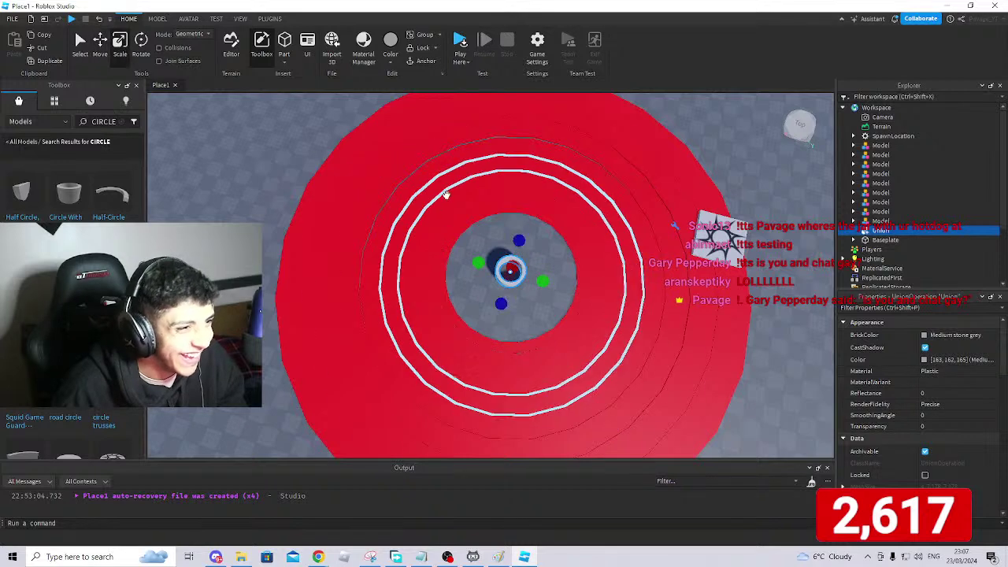
left_click_drag(547, 286, 883, 300)
scroll(645, 315, "down", 5)
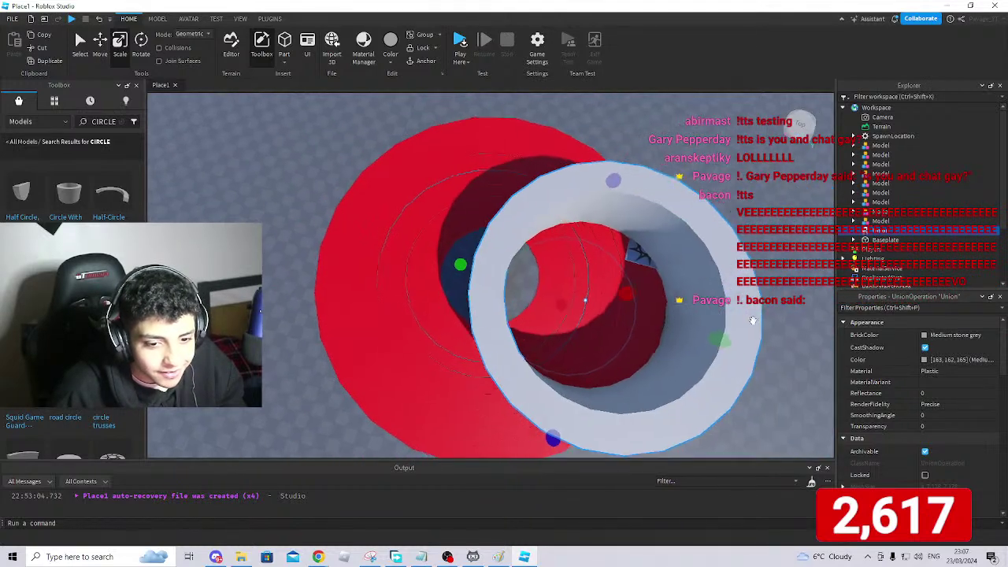
scroll(637, 320, "down", 3)
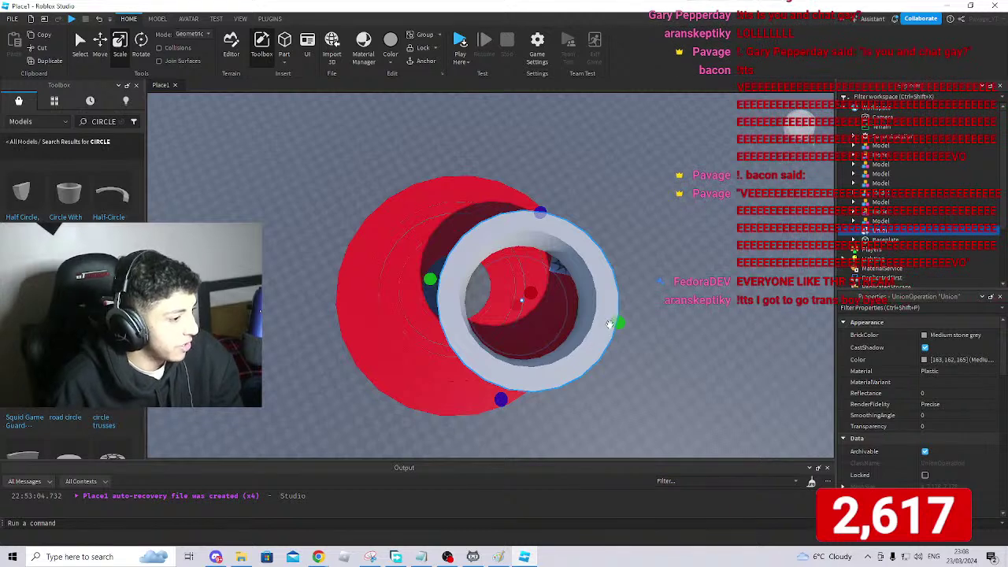
left_click_drag(617, 325, 670, 301)
Move the enlarged grey cylinder so it surrounds the nested red circles concentrically.
right_click_drag(670, 301, 671, 302)
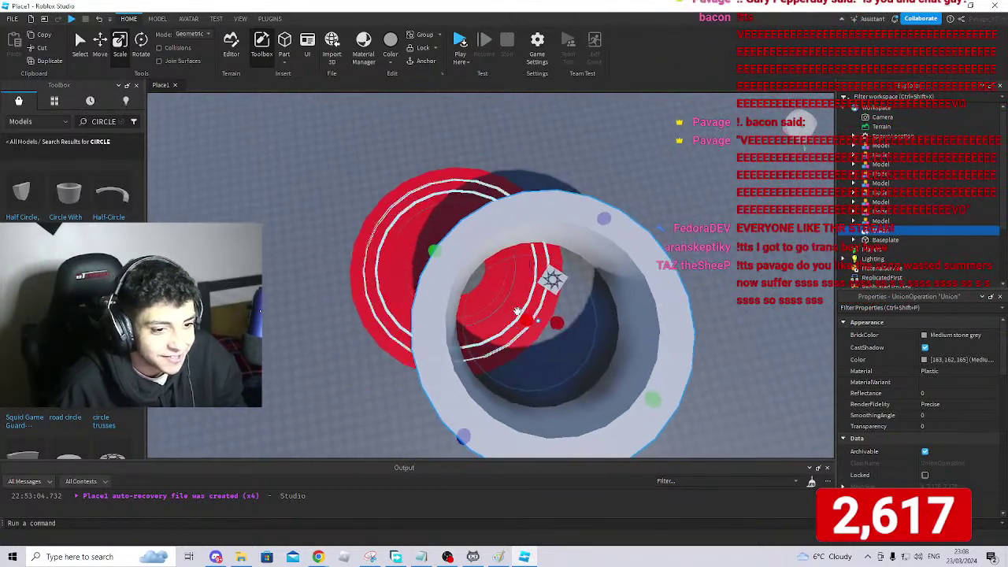
mouse_move(484, 271)
right_mouse_down()
mouse_move(468, 268)
mouse_move(498, 265)
mouse_move(473, 254)
right_mouse_up()
left_click(100, 41)
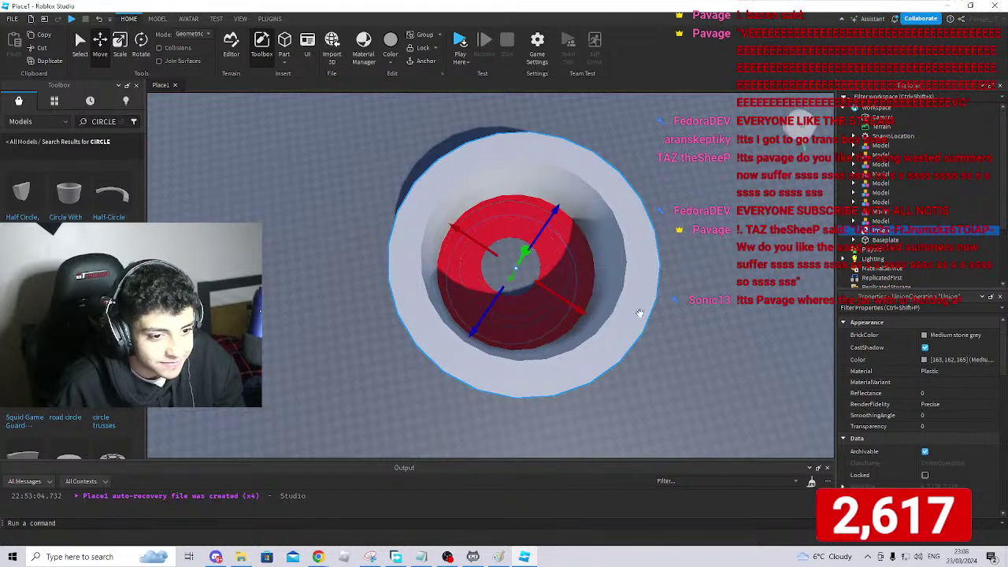
left_click(80, 41)
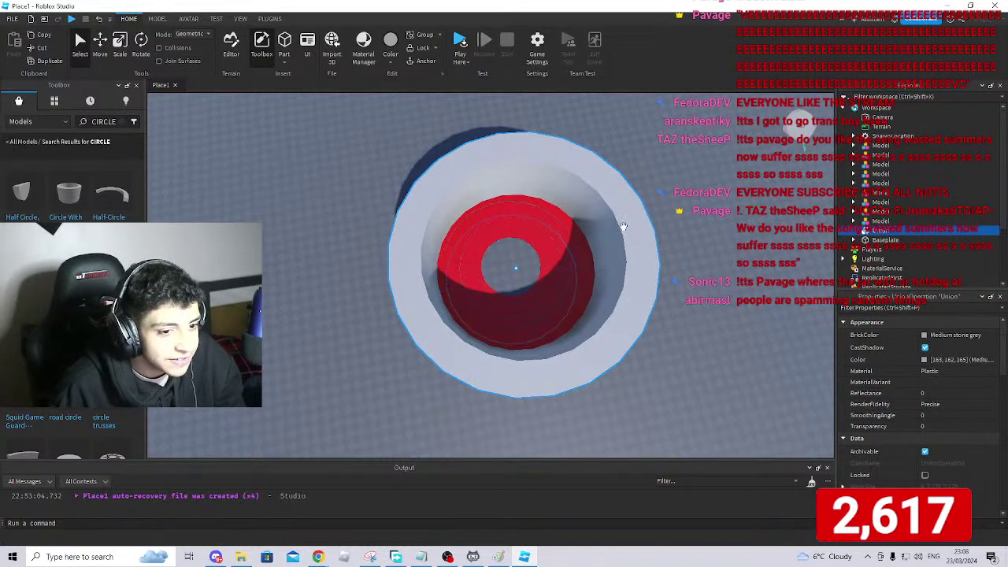
Deselect the grey cylinder and look around it to check how it encloses the red circles.
right_click_drag(718, 289, 718, 269)
left_click(701, 316)
left_click(608, 349)
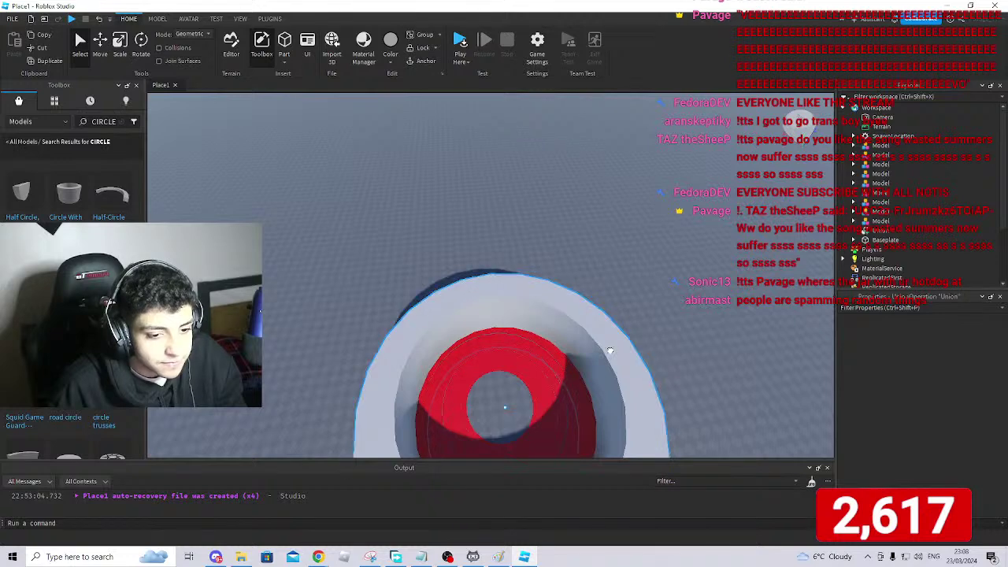
right_click_drag(736, 405, 742, 383)
key("w")
left_click(664, 353)
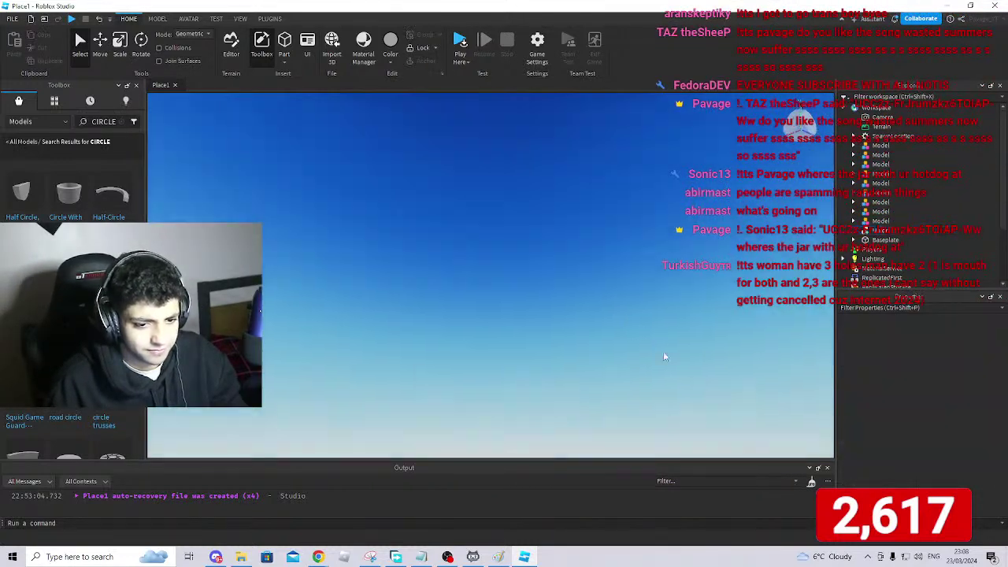
Select the hollow grey cylinder and scale it up further around the nested red circles.
right_click_drag(664, 352, 712, 340)
left_click(580, 329)
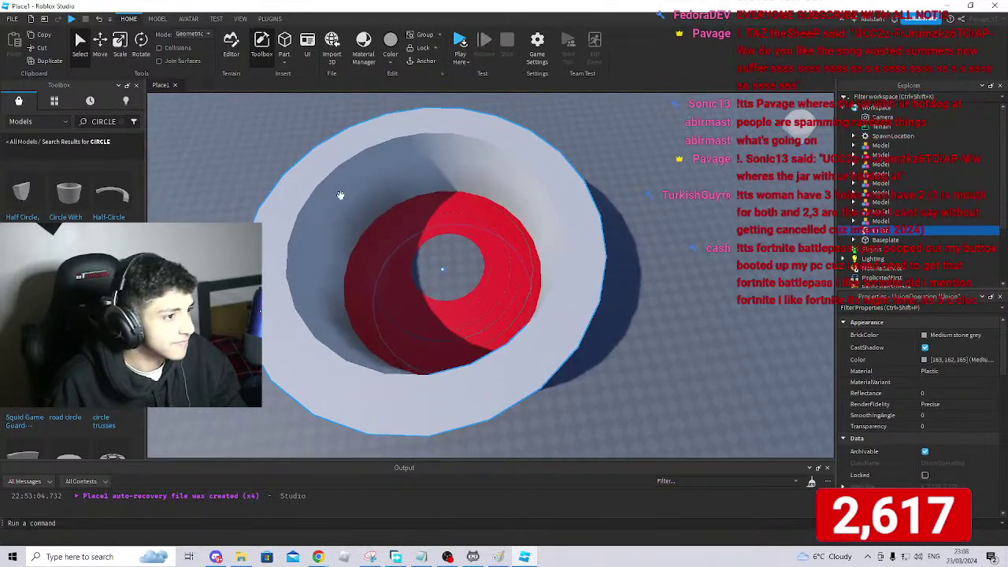
left_click(123, 49)
left_click_drag(569, 368, 718, 408)
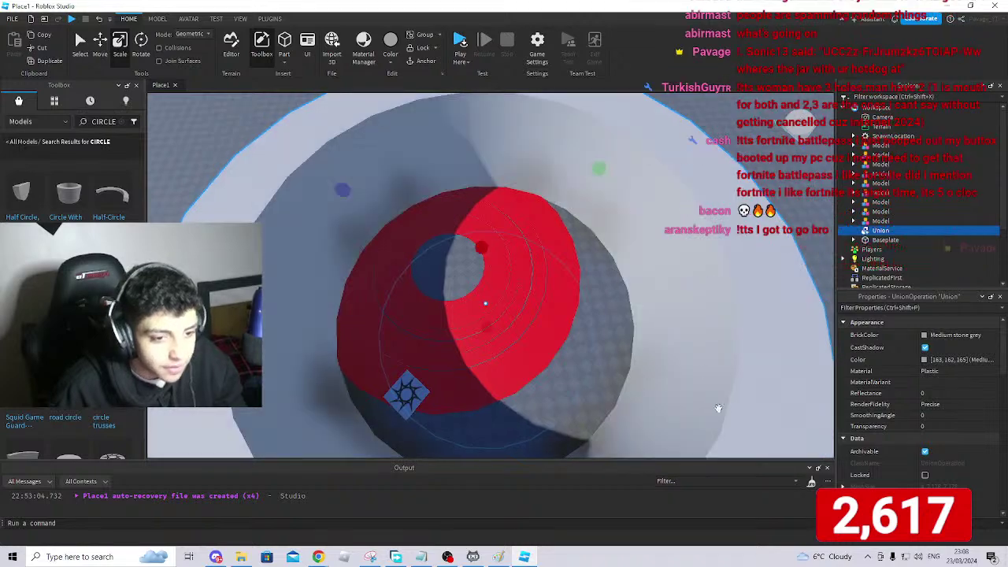
right_click_drag(680, 309, 673, 289)
key("s")
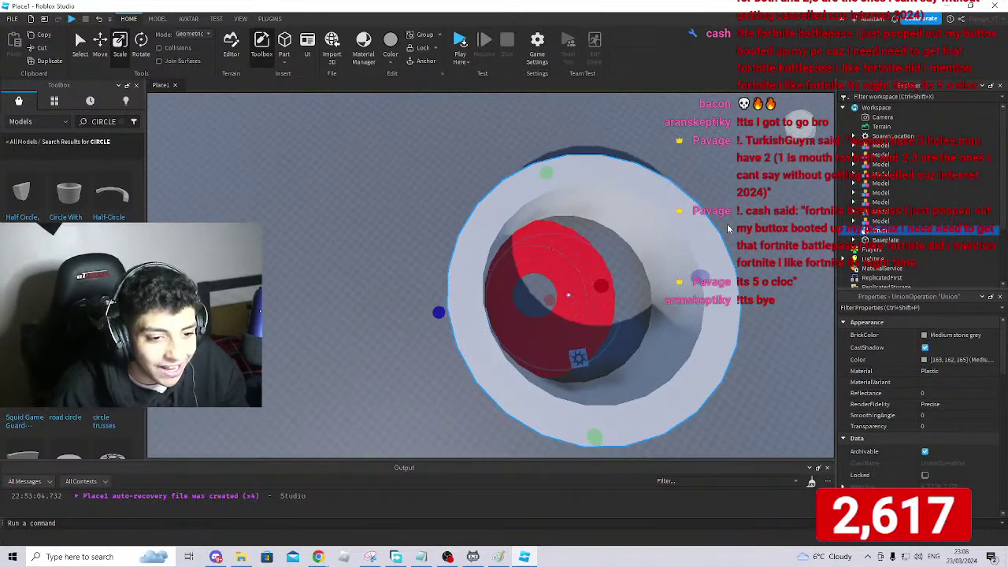
right_click_drag(727, 224, 743, 334)
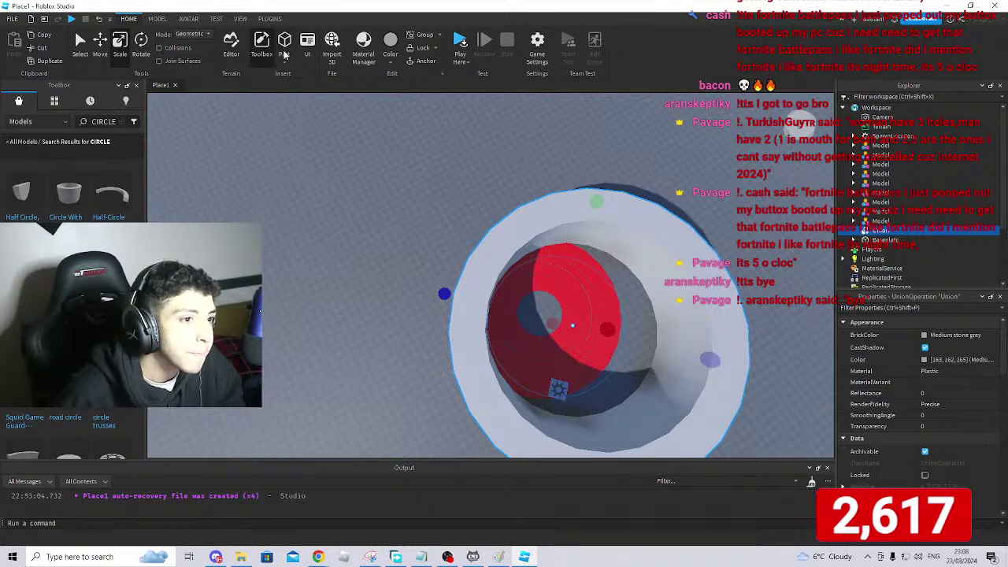
Move the grey cylinder along both horizontal axes until it is centred on the nested red circles.
left_click(101, 46)
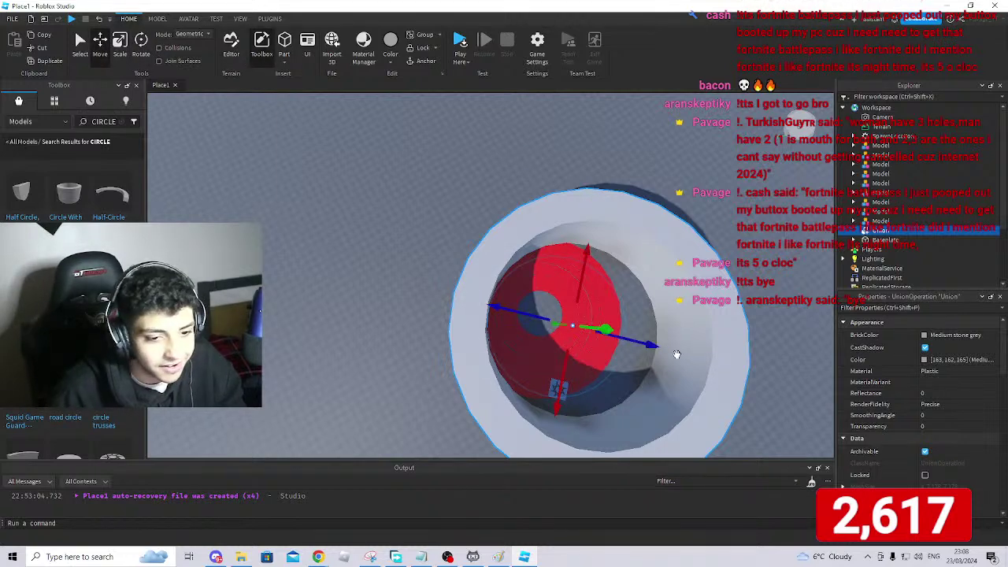
left_click(540, 315)
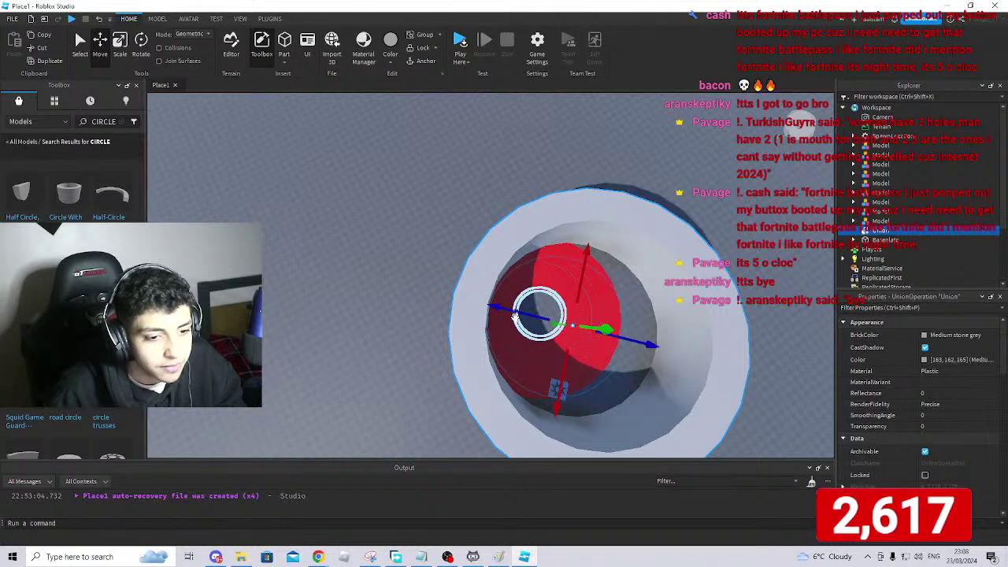
left_click_drag(516, 313, 484, 303)
left_click_drag(551, 251, 553, 244)
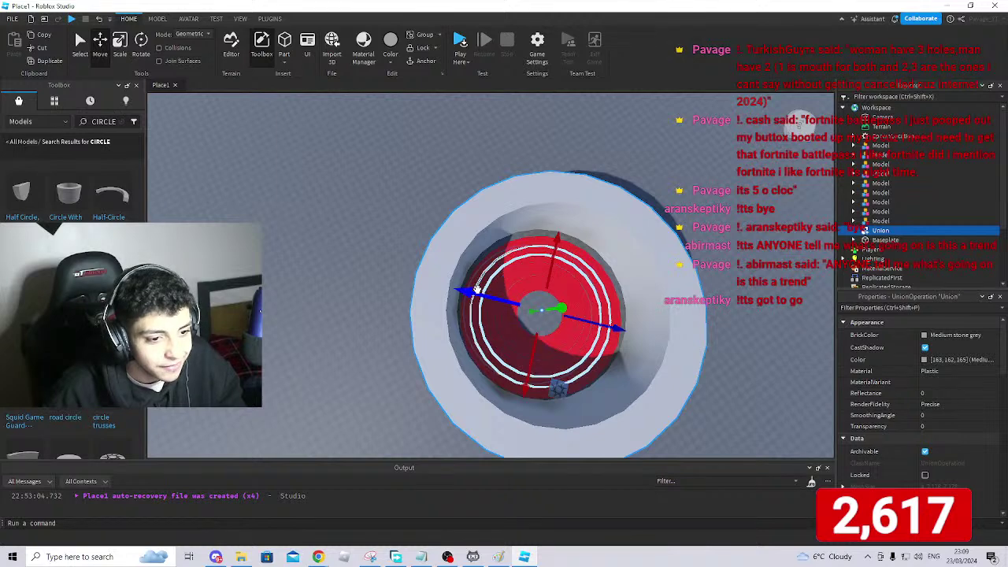
left_click_drag(473, 291, 472, 290)
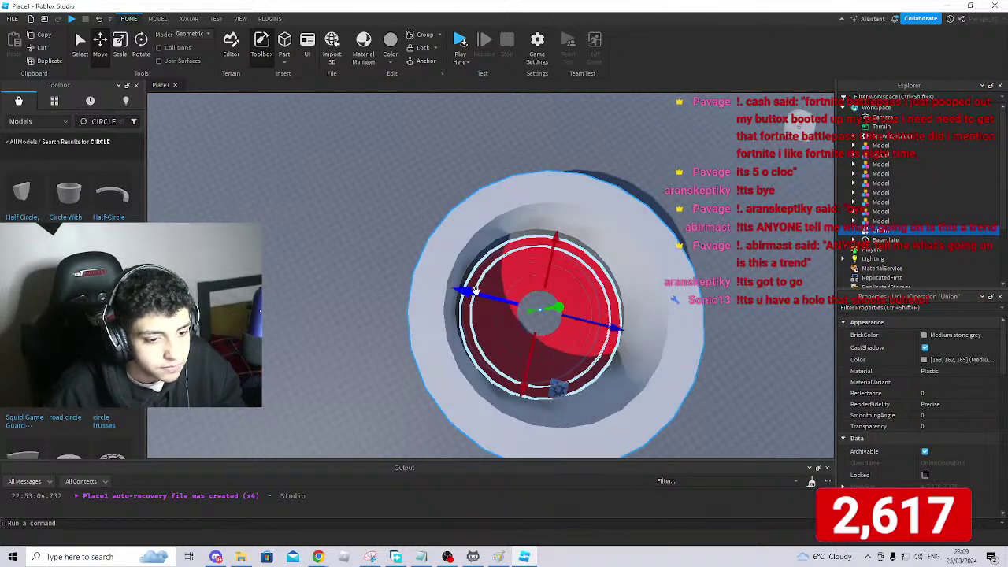
Scale the grey cylinder down slightly and recentre it over the red circles.
left_click(120, 44)
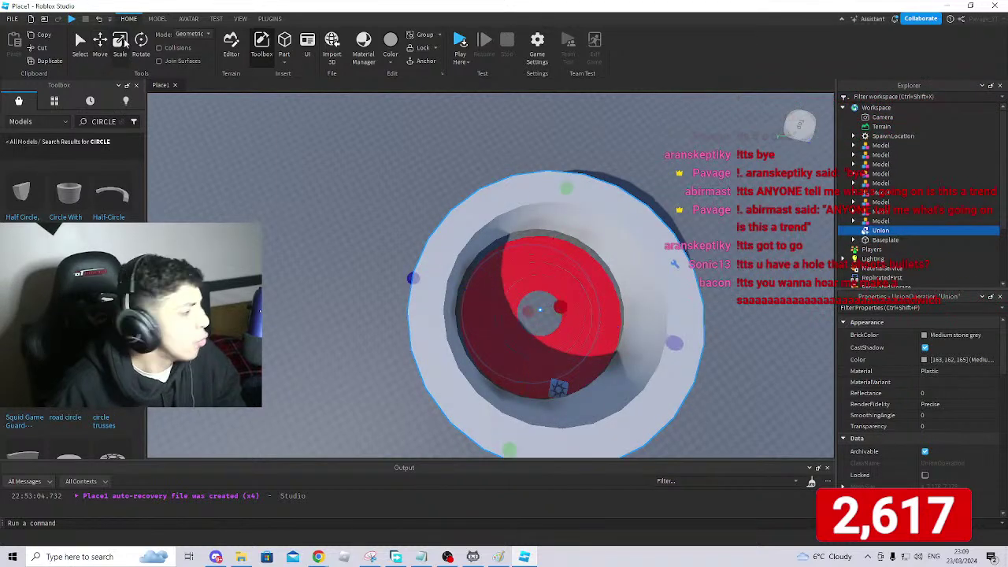
left_click_drag(566, 188, 565, 195)
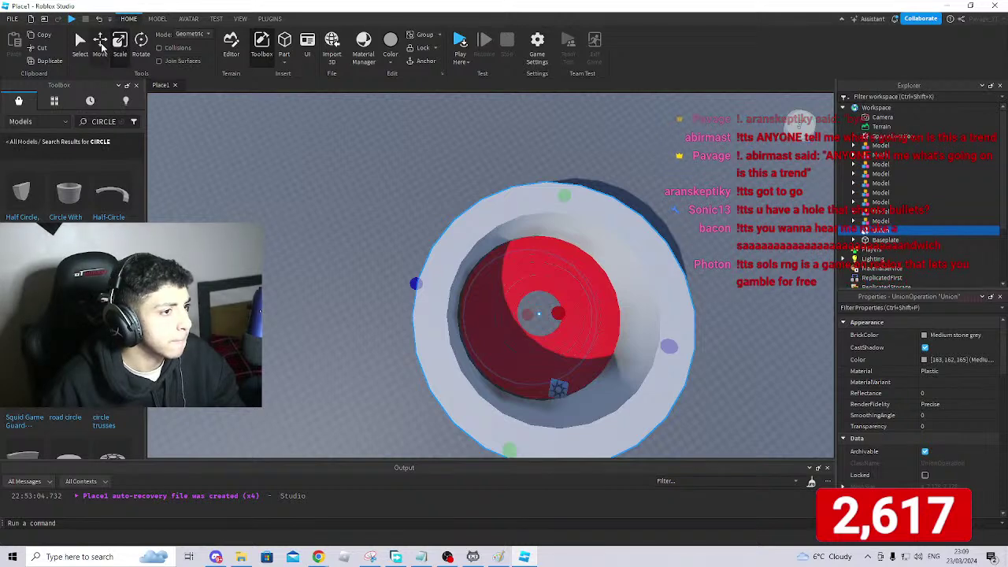
left_click(100, 43)
left_click_drag(499, 295, 473, 298)
left_click_drag(554, 249, 556, 243)
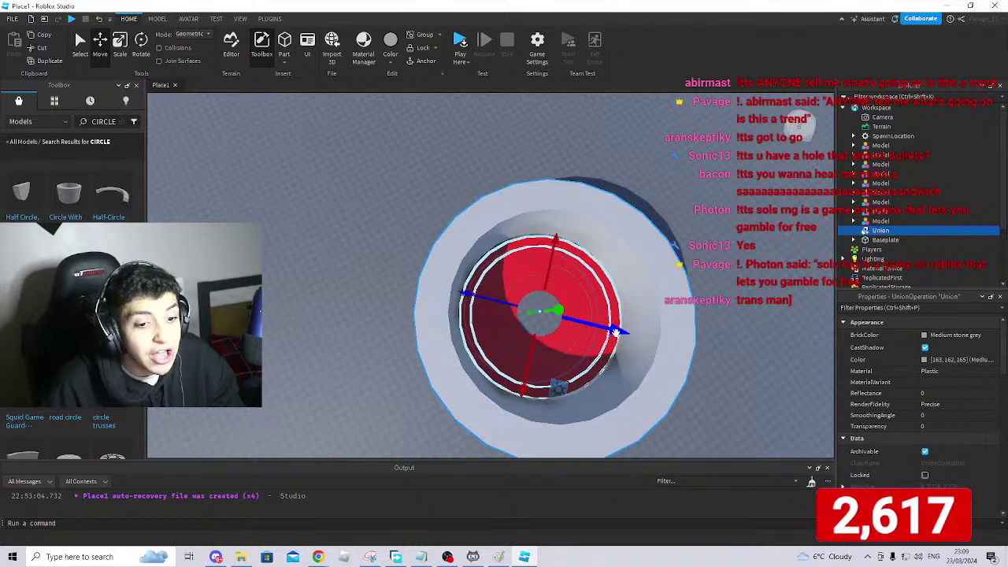
left_click_drag(616, 332, 616, 332)
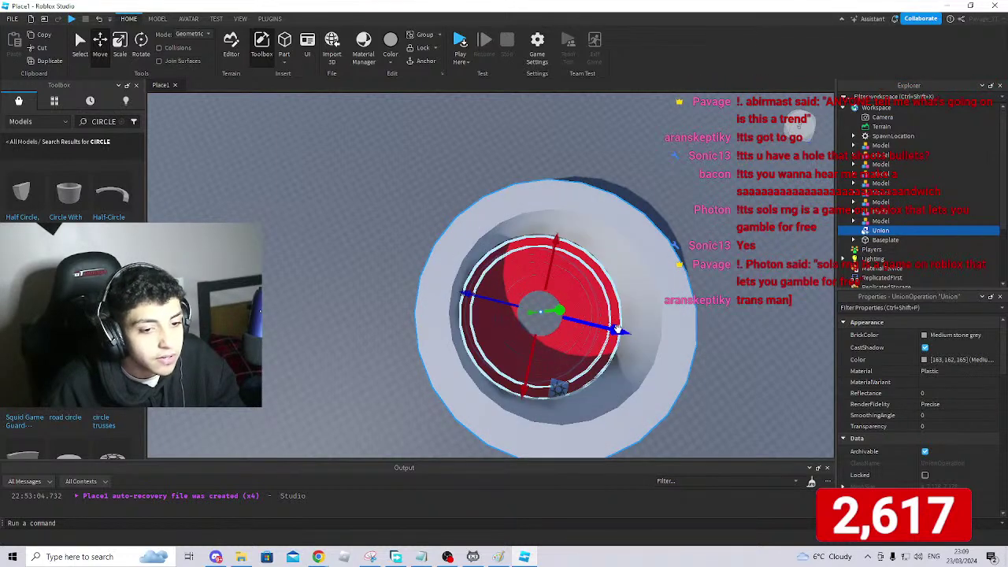
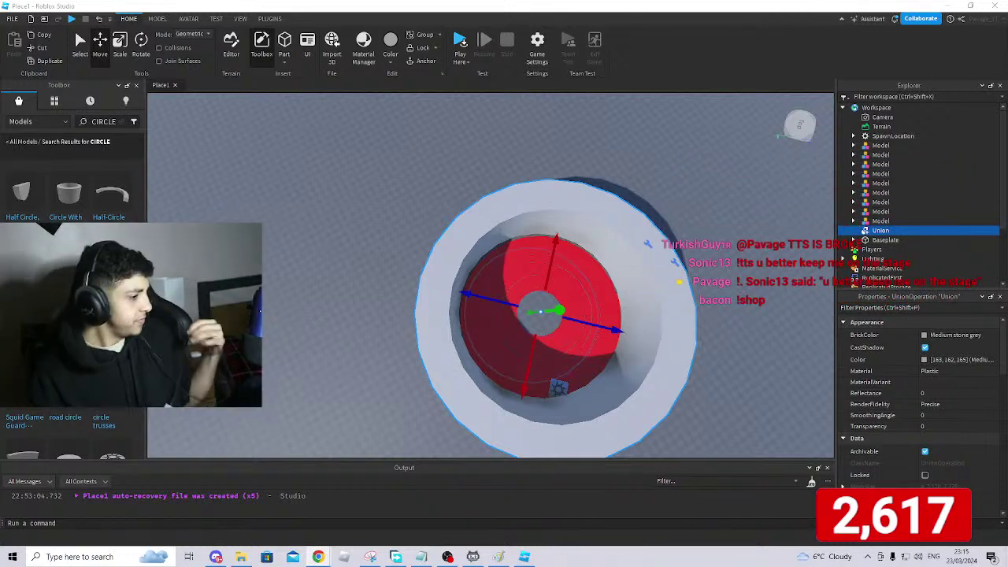
Check the gap between the cylinder's inner wall and the outermost red circle, and nudge the cylinder along a horizontal axis to even it out.
left_click(755, 344)
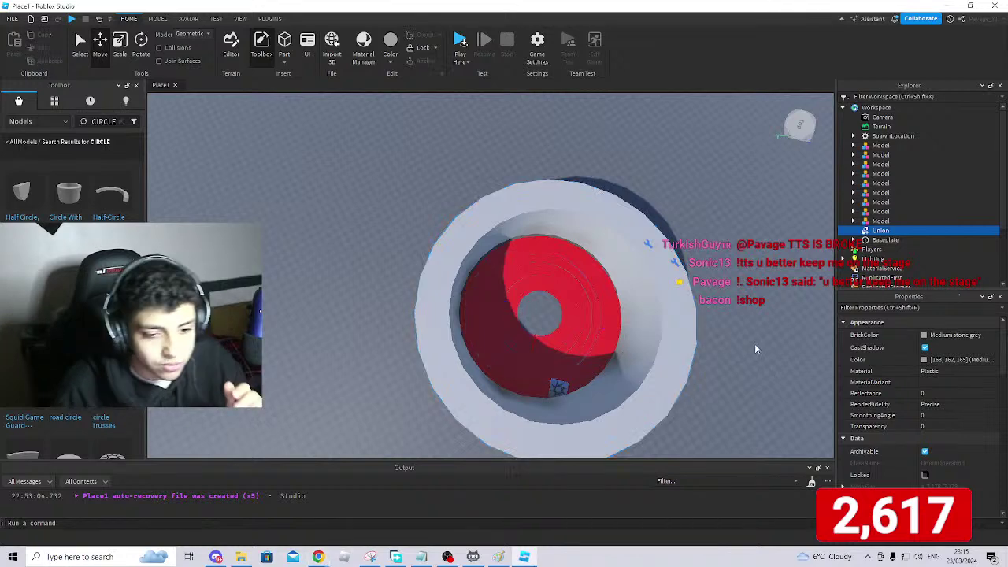
scroll(755, 344, "down", 10)
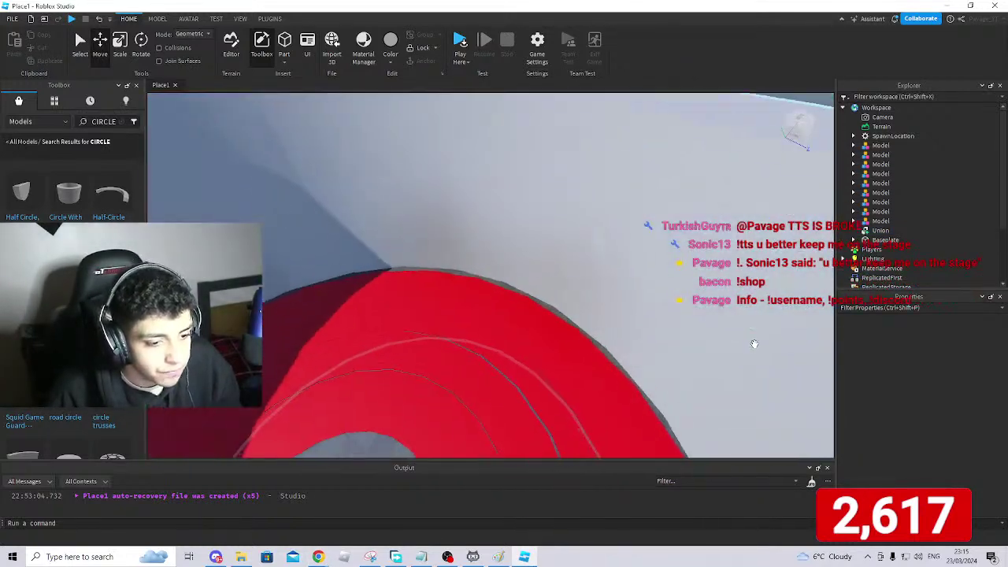
right_click_drag(755, 344, 755, 344)
scroll(655, 292, "down", 2)
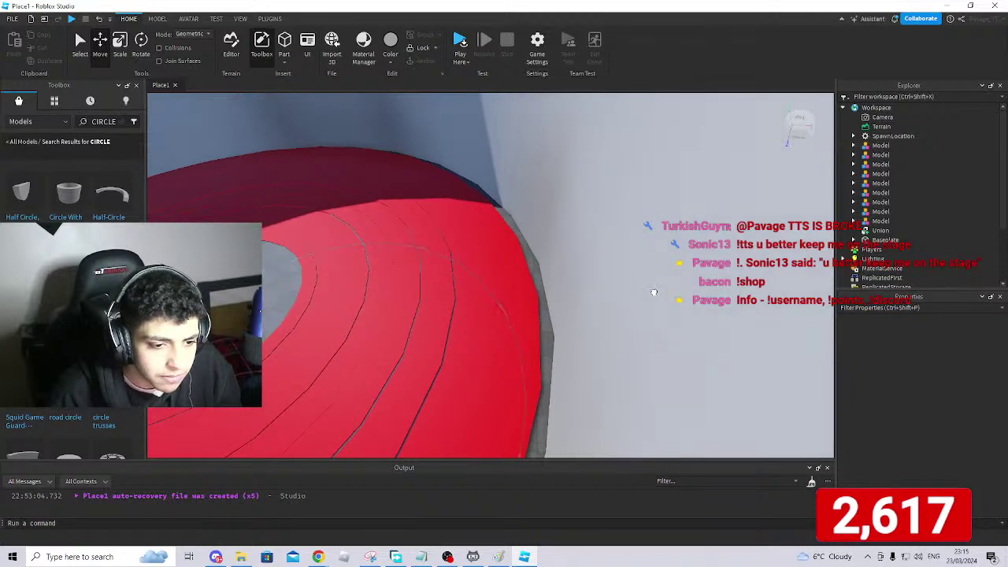
left_click(655, 293)
scroll(654, 303, "down", 4)
scroll(647, 281, "down", 3)
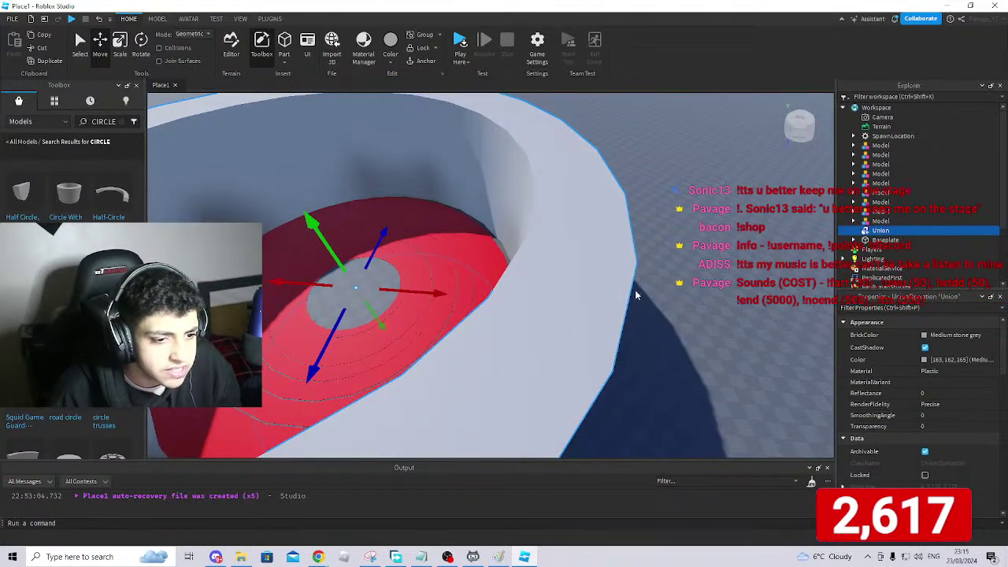
scroll(553, 266, "down", 2)
left_click_drag(446, 293, 445, 294)
key("a")
key("d")
key("d")
right_click_drag(570, 308, 570, 308)
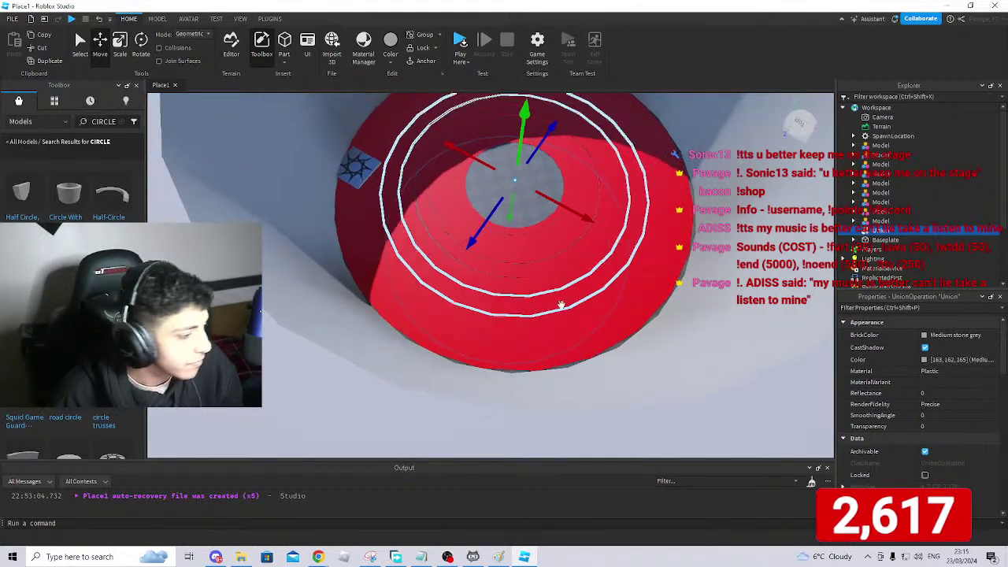
Scale the grey cylinder in small amounts from its sides to fit its inner wall closely around the outermost red circle.
left_click(119, 43)
scroll(488, 140, "down", 5)
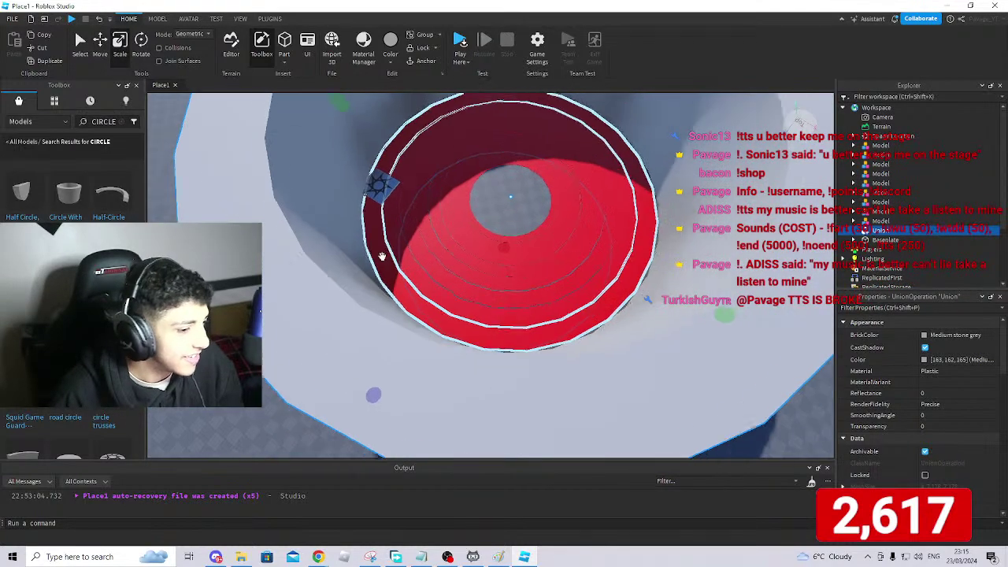
right_click_drag(586, 163, 585, 164)
left_click_drag(575, 228, 574, 230)
key("s")
key("d")
left_click_drag(596, 441, 590, 443)
key("w")
right_click_drag(612, 367, 614, 367)
left_click_drag(631, 214, 632, 217)
key("a")
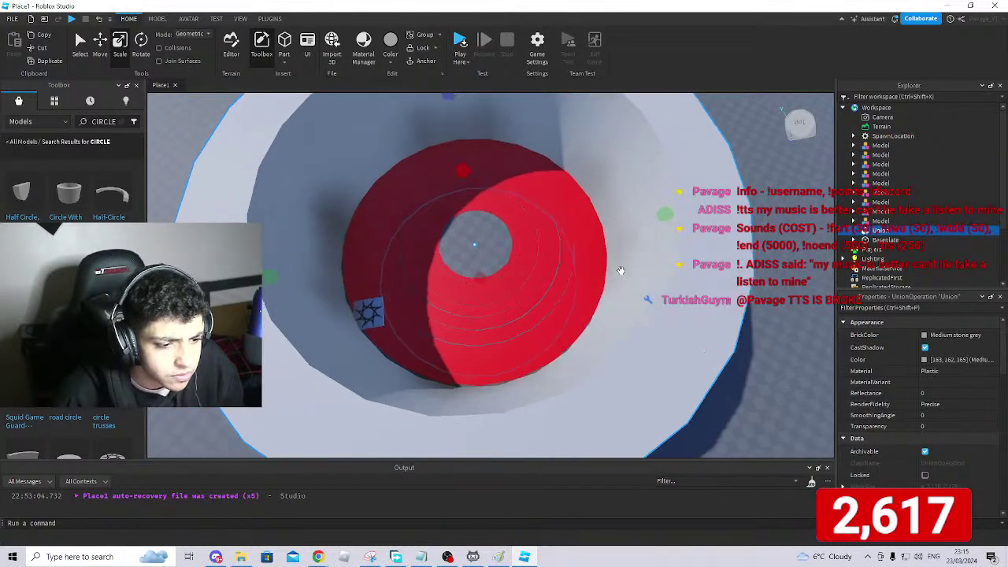
key("s")
left_click_drag(547, 420, 548, 417)
key("a")
left_click_drag(365, 278, 366, 277)
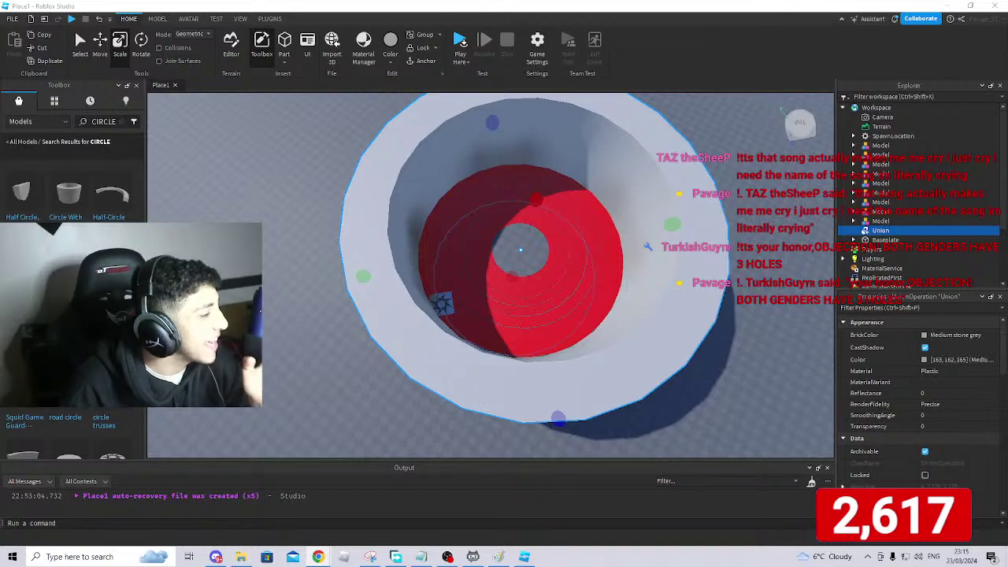
Switch to the browser, play the BandLab track "i hear CRINGE", and return to Roblox Studio.
left_click_drag(0, 102, 709, 0)
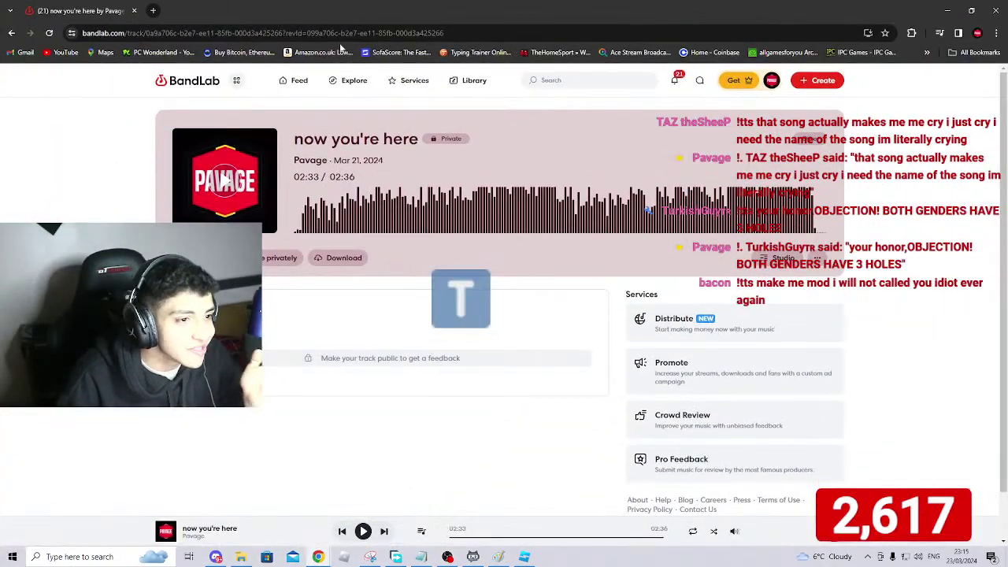
key("alt+Left")
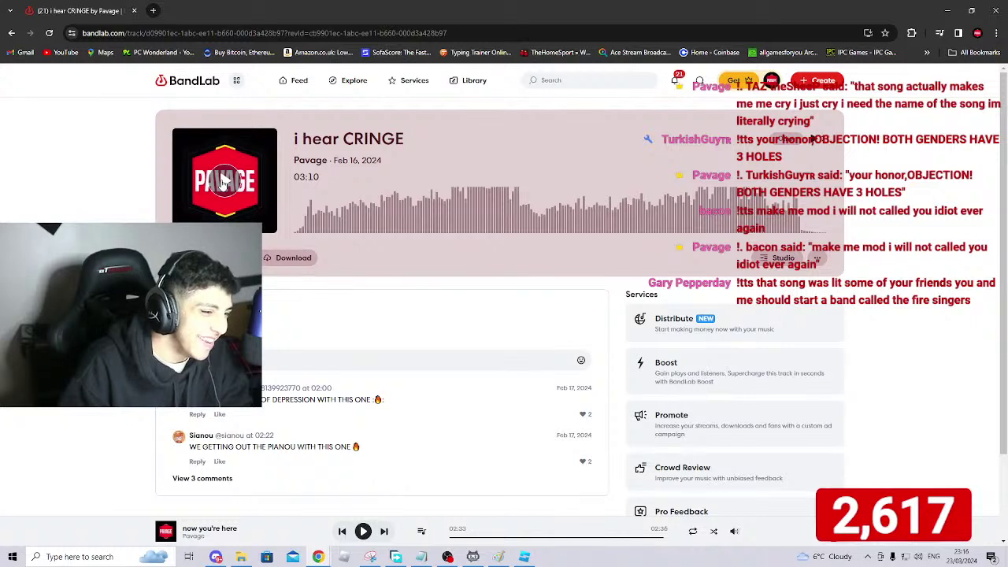
left_click(224, 183)
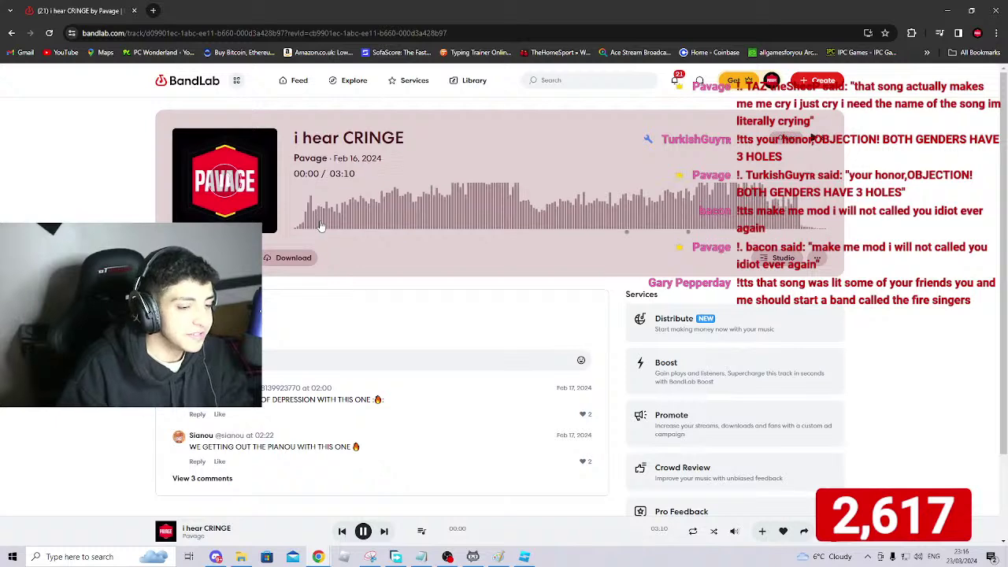
left_click(951, 11)
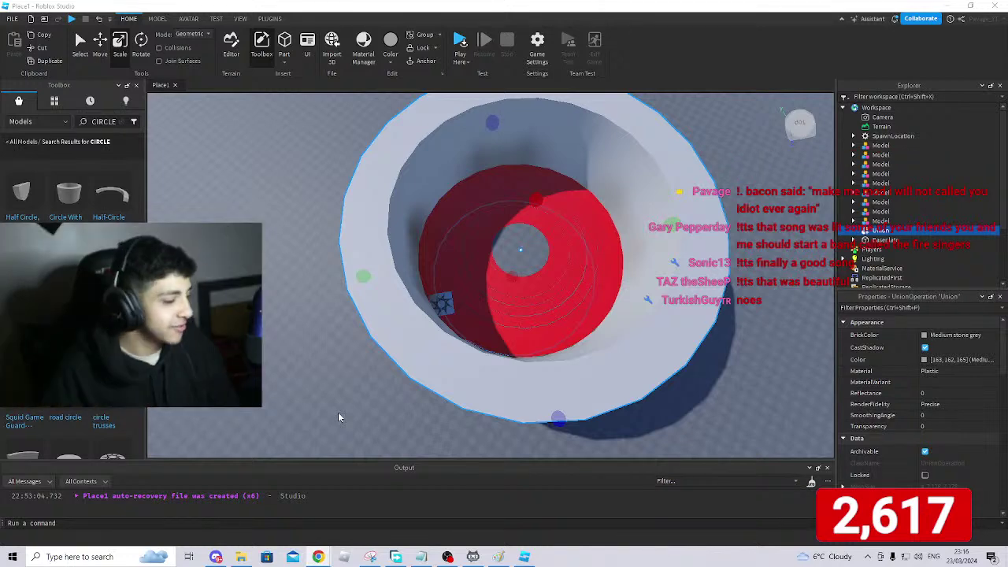
Examine the inside of the grey cylinder and the nested red circles down to the central hole.
scroll(698, 396, "up", 4)
right_click_drag(698, 396, 701, 396)
scroll(701, 396, "down", 2)
scroll(700, 397, "up", 4)
scroll(701, 396, "up", 2)
scroll(702, 396, "down", 4)
scroll(701, 396, "up", 2)
scroll(701, 397, "down", 6)
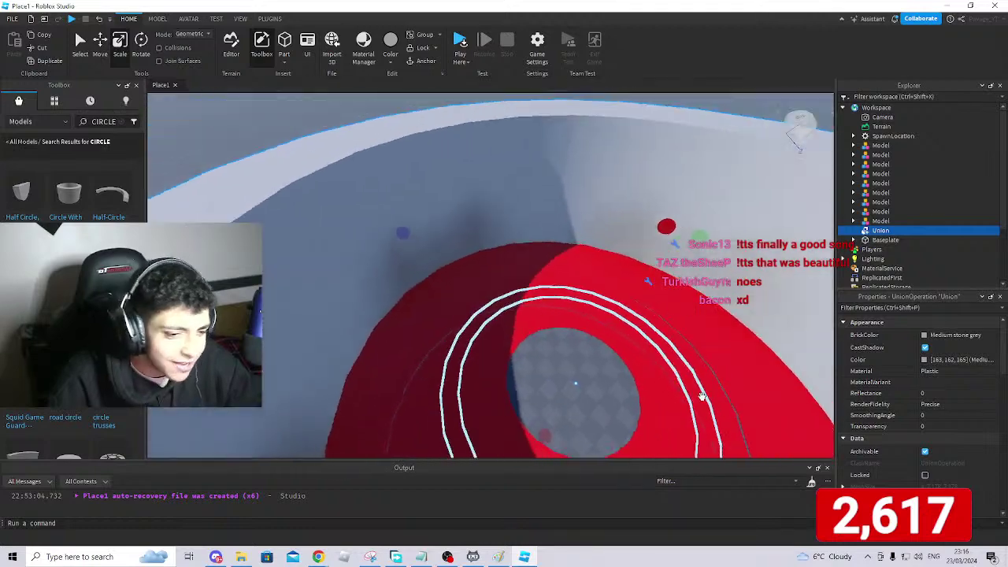
scroll(701, 396, "up", 5)
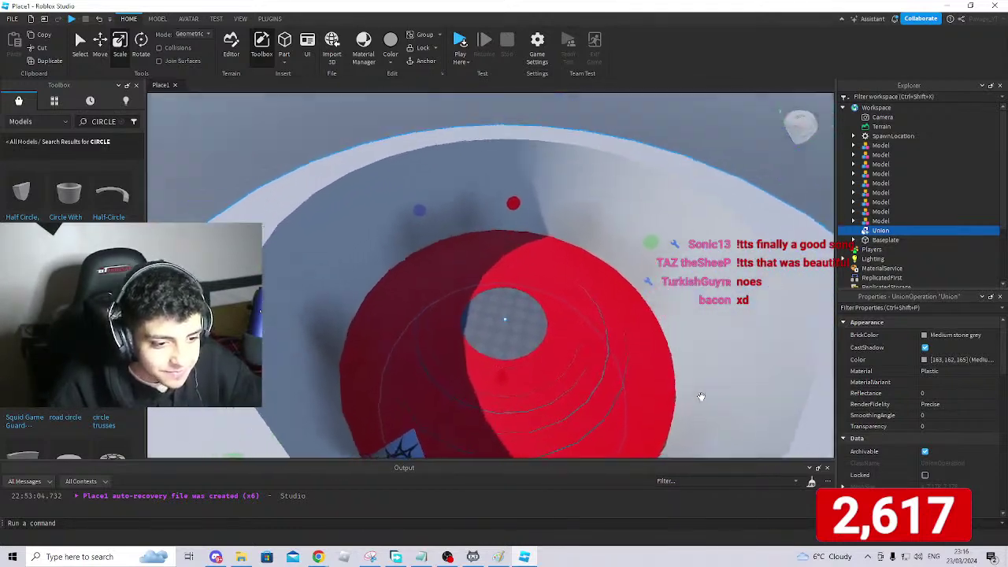
right_click_drag(701, 396, 701, 397)
scroll(702, 397, "up", 2)
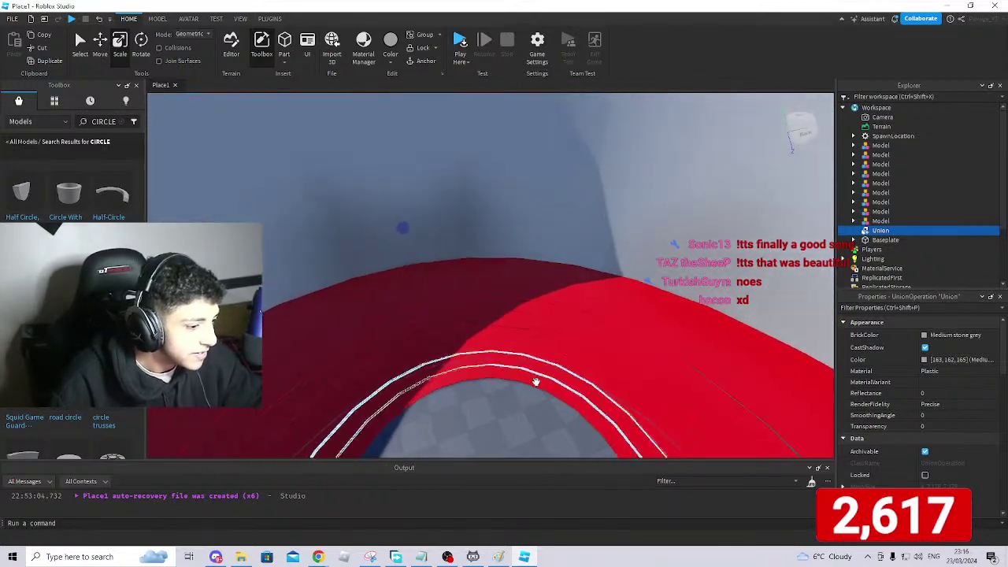
right_click_drag(506, 371, 506, 372)
scroll(505, 372, "up", 2)
Find the Hollow Semi-Circle among the circle models and insert it inside the central hole of the red circles.
scroll(505, 373, "down", 4)
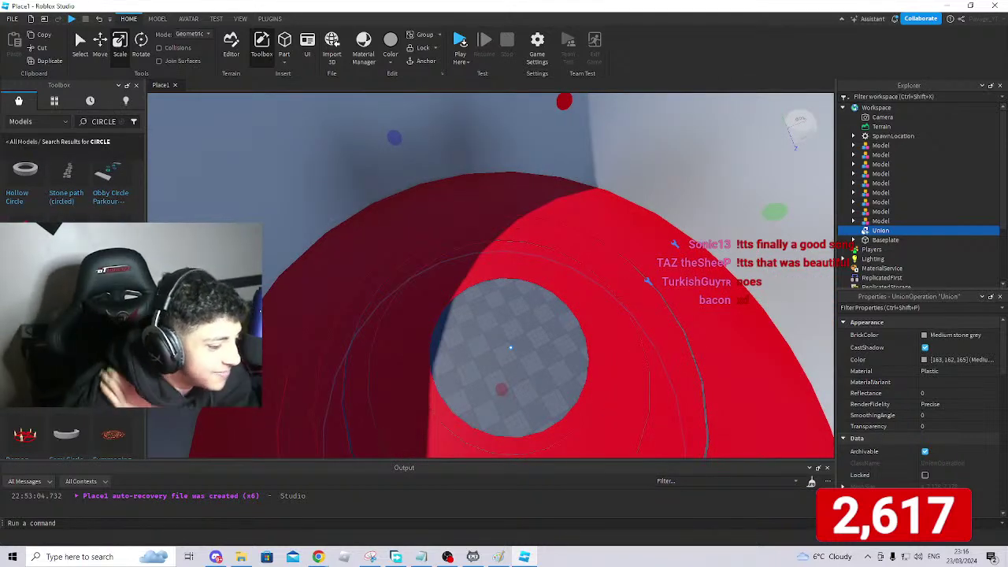
right_click_drag(417, 331, 417, 330)
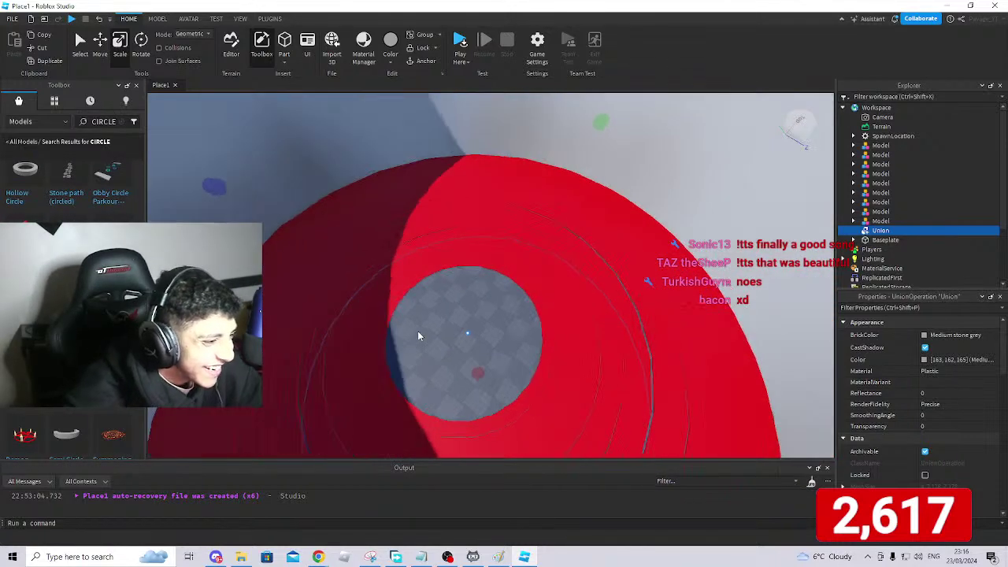
scroll(418, 331, "up", 2)
scroll(73, 306, "down", 10)
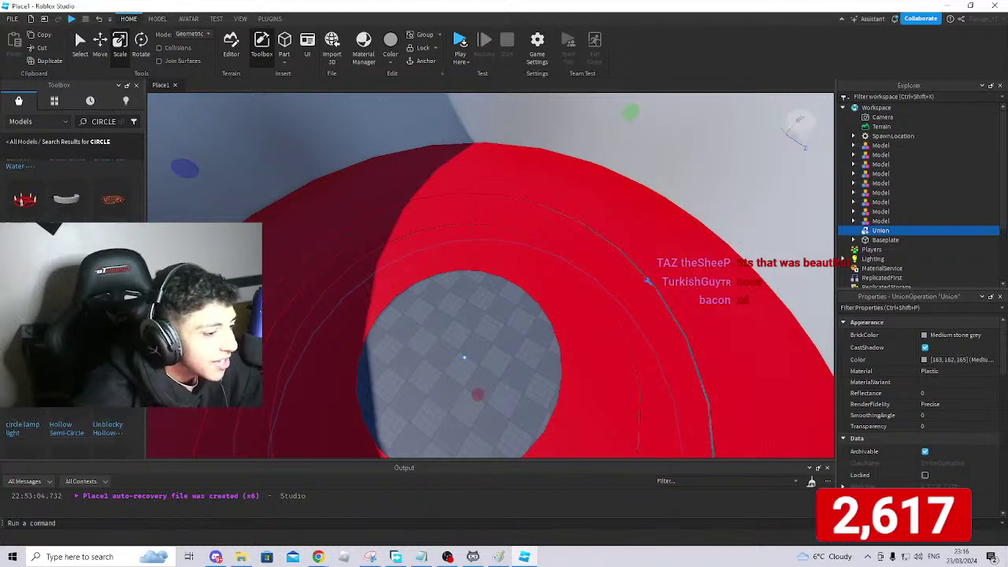
scroll(76, 421, "down", 3)
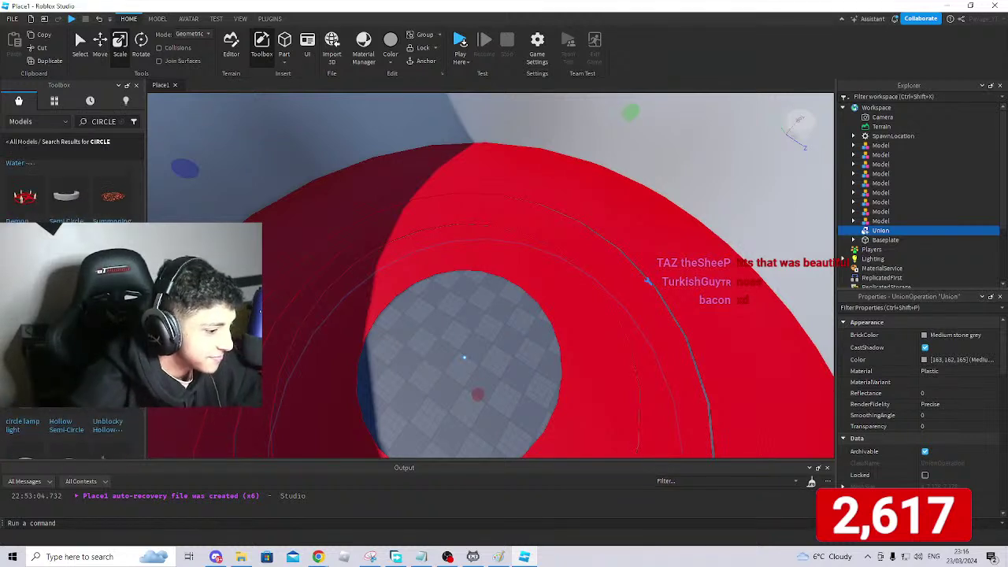
left_click(71, 411)
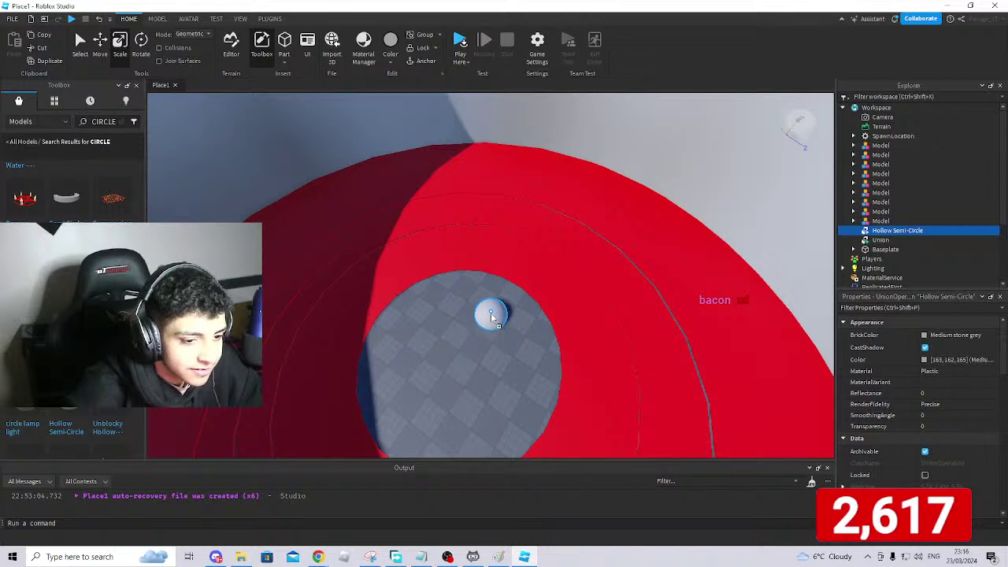
Move the inserted Hollow Semi-Circle across the baseplate to the edge of the central hole.
right_click_drag(517, 359, 516, 358)
key("w")
left_click_drag(499, 309, 500, 293)
Duplicate the Hollow Semi-Circle and place the copy beside the original along the edge of the central hole.
scroll(531, 323, "down", 3)
right_click_drag(531, 322, 506, 291)
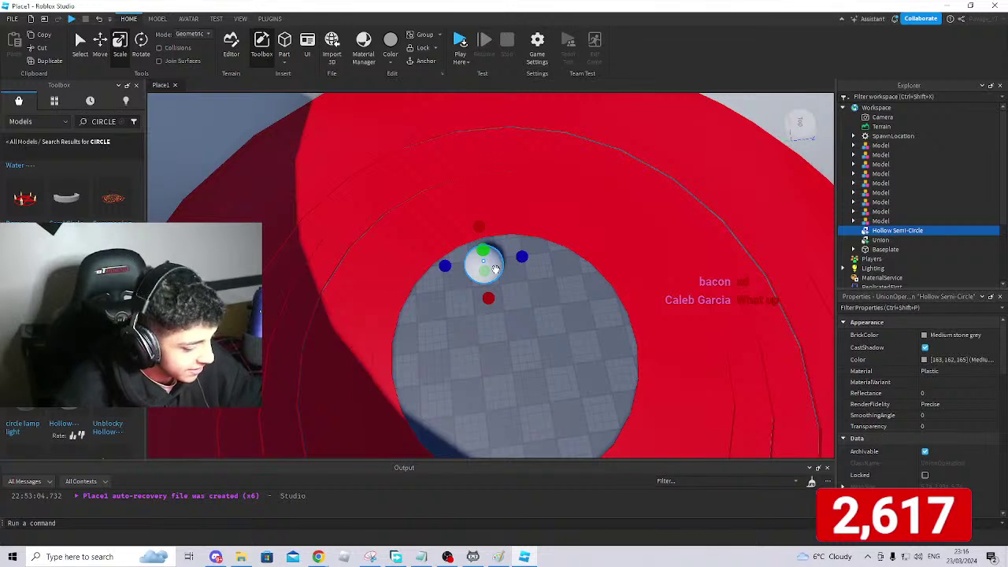
key("ctrl+d")
left_click_drag(494, 268, 554, 281)
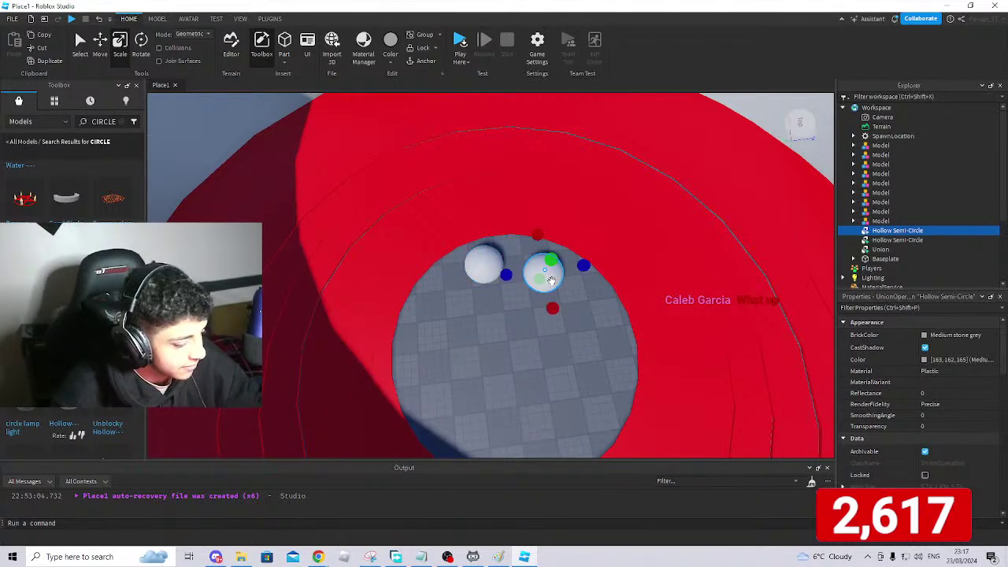
Duplicate the Hollow Semi-Circle repeatedly and place the copies along one side of the central hole's edge.
key("ctrl+d")
left_click_drag(551, 279, 602, 396)
key("ctrl+d")
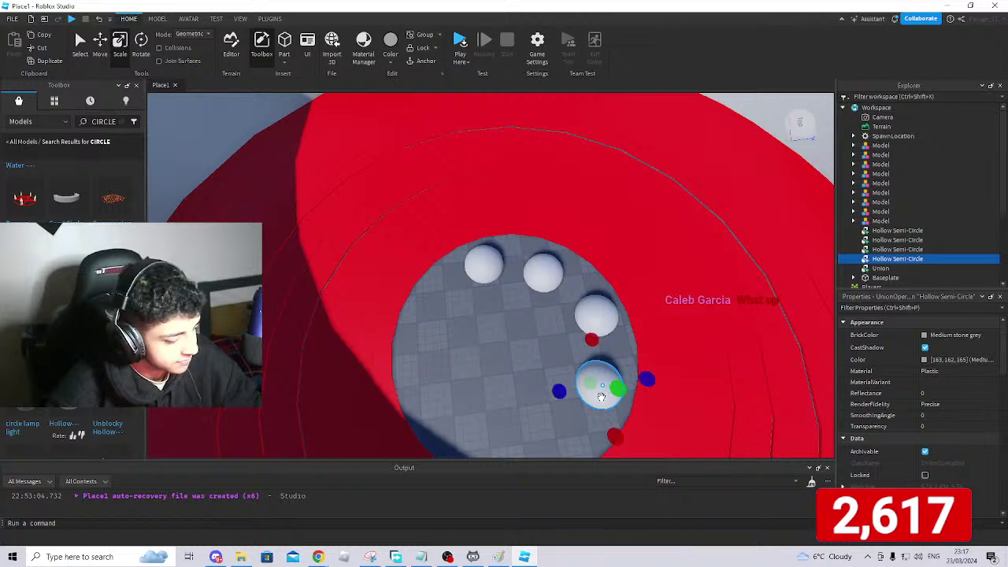
key("ctrl+d")
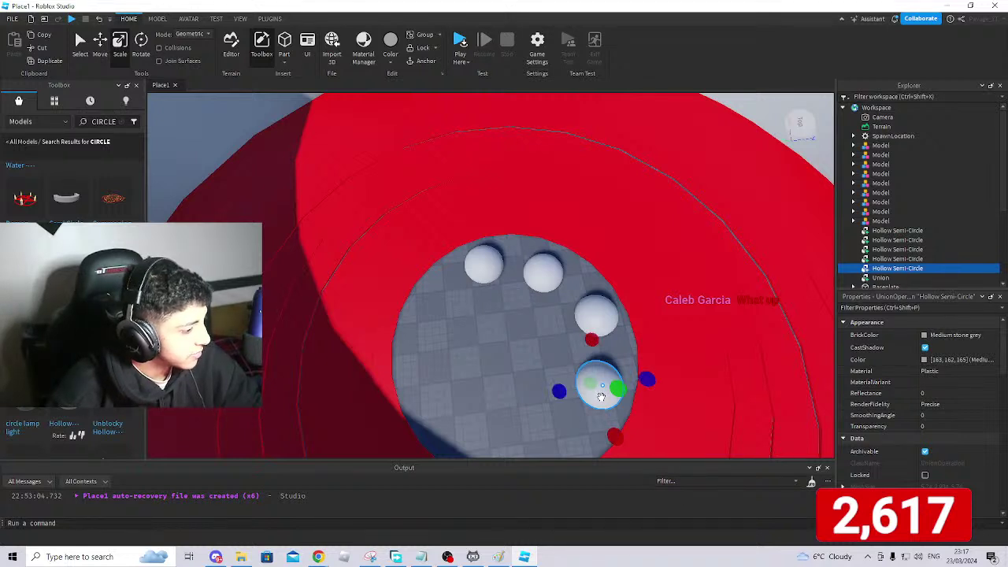
left_click_drag(609, 397, 569, 445)
right_click_drag(652, 418, 646, 418)
Place more Hollow Semi-Circle copies to complete a ring of nine around the central hole, and even out their spacing.
key("ctrl+d")
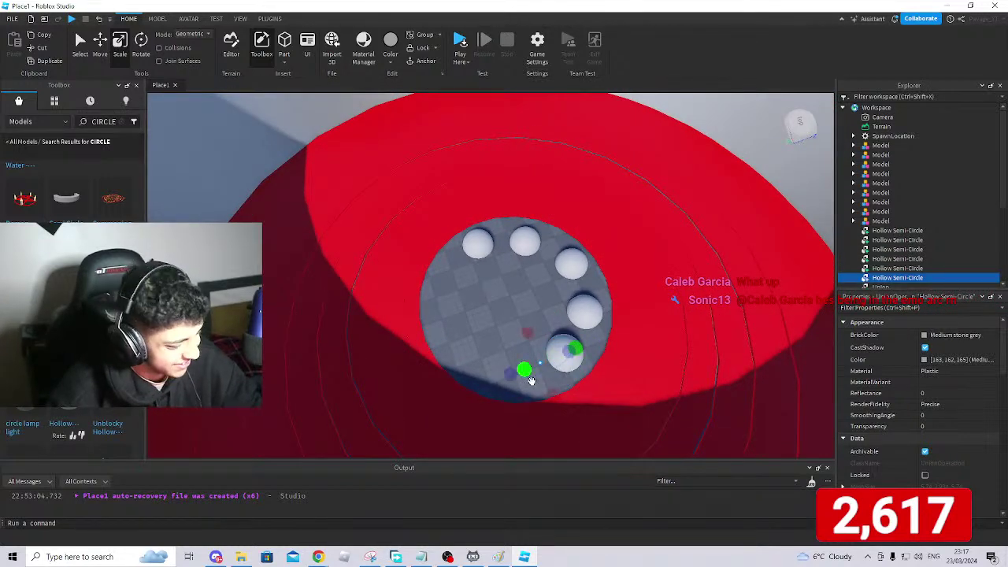
left_click_drag(531, 380, 459, 279)
left_click(100, 43)
key("ctrl+d")
left_click_drag(530, 246, 557, 254)
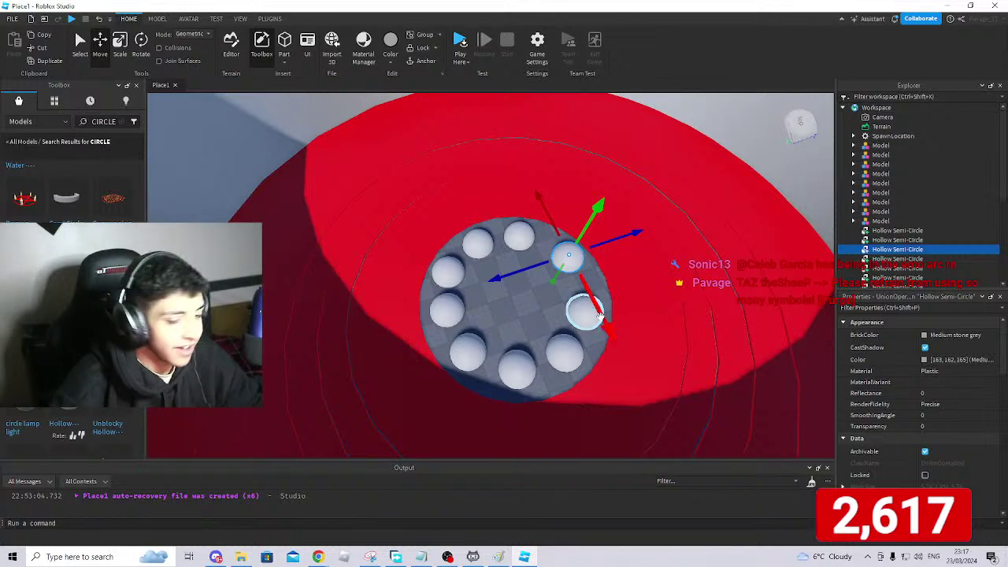
left_click_drag(583, 318, 592, 312)
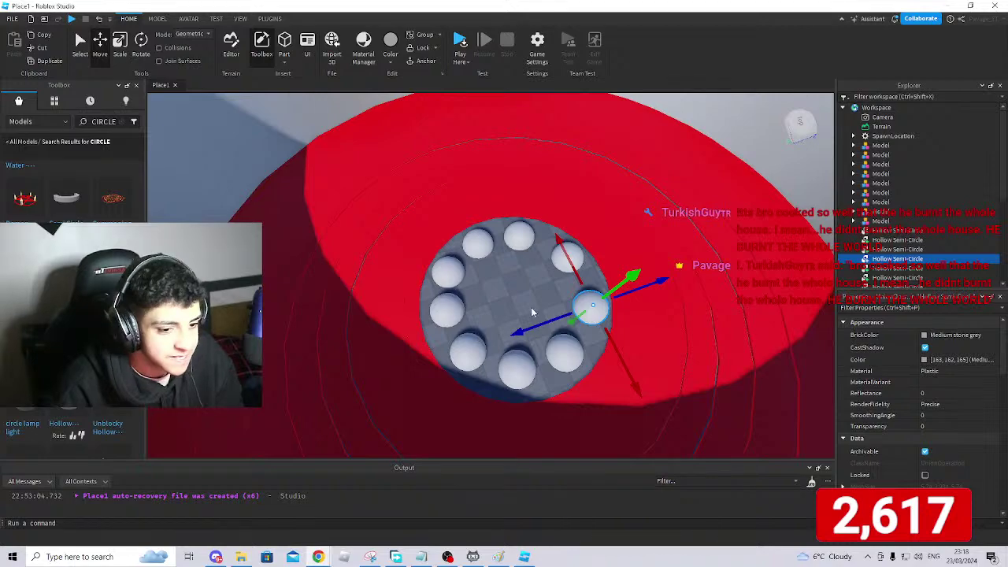
Examine the ring of Hollow Semi-Circles inside the central hole, from a distance and up close.
right_click_drag(531, 310, 531, 304)
scroll(531, 310, "up", 3)
scroll(631, 328, "down", 3)
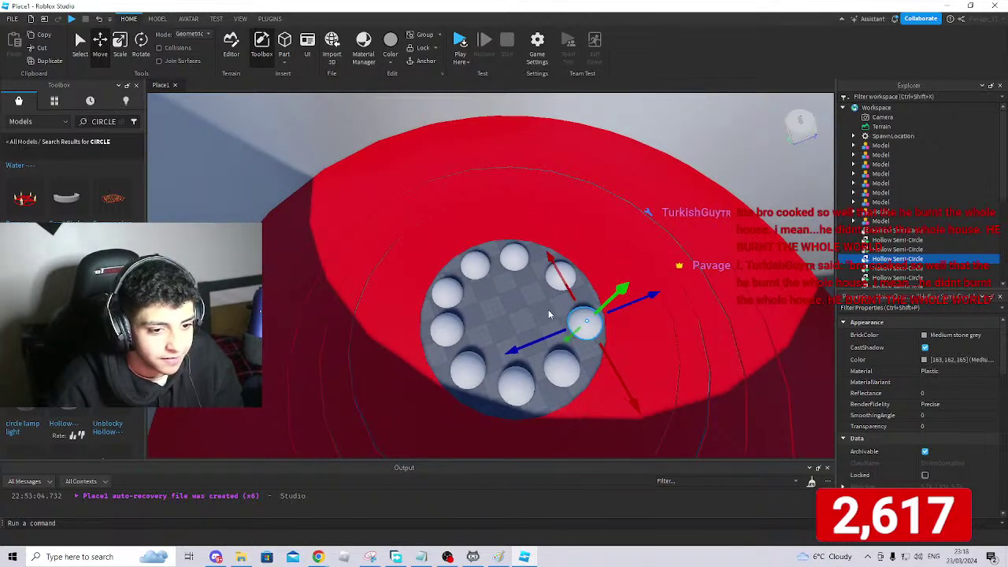
scroll(536, 311, "up", 2)
scroll(535, 311, "down", 2)
scroll(551, 315, "up", 4)
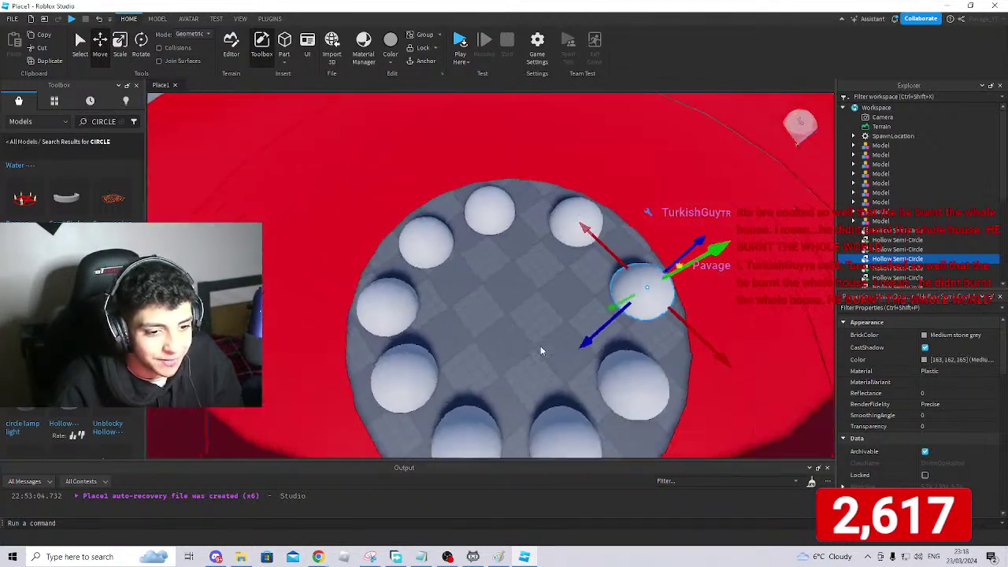
scroll(541, 349, "up", 3)
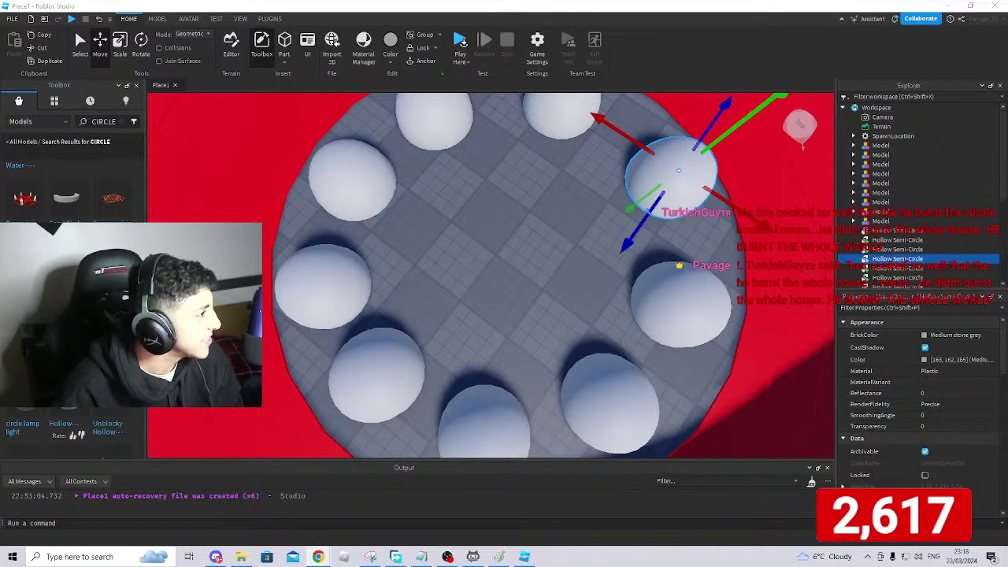
key("super")
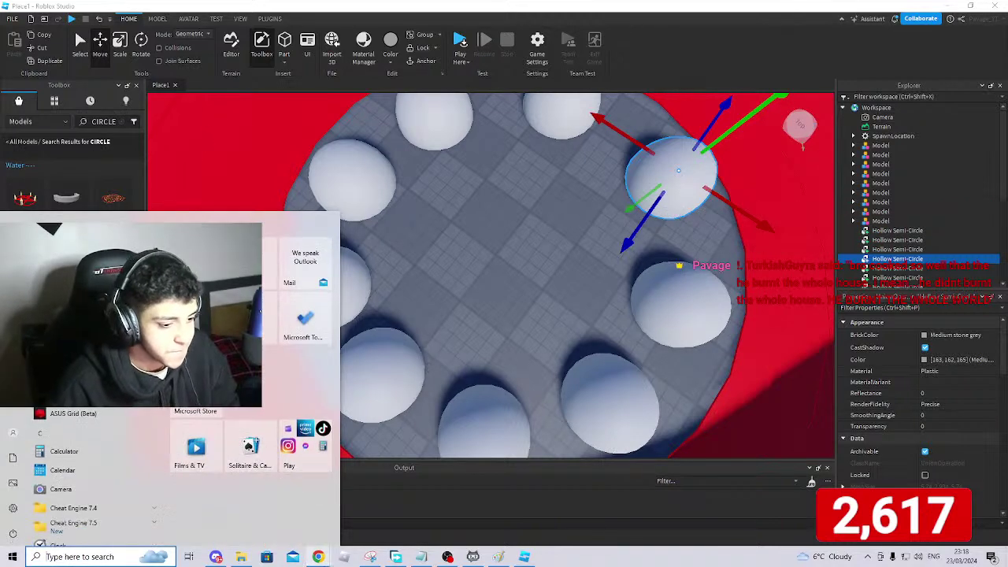
mouse_move(321, 557)
left_click(479, 478)
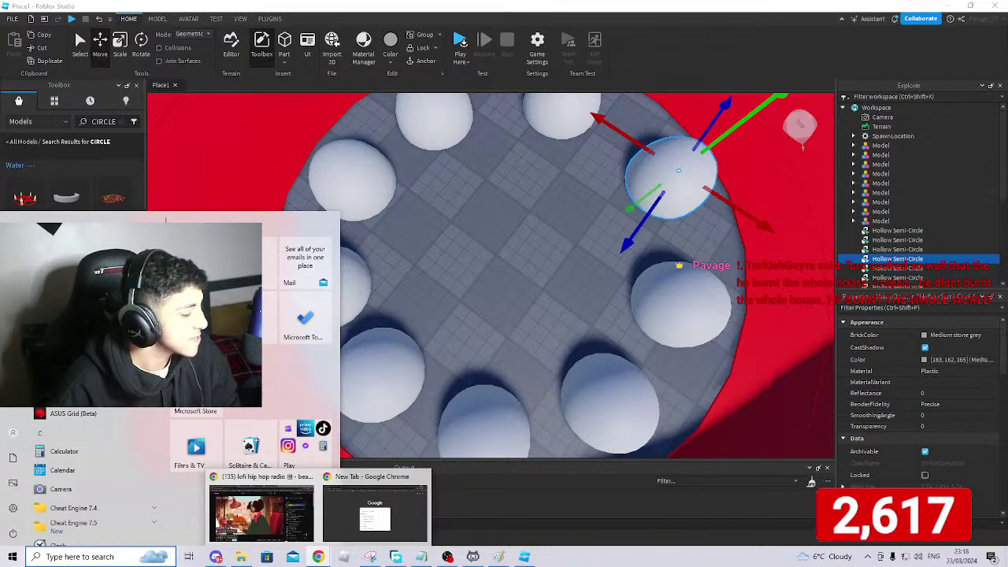
key("Escape")
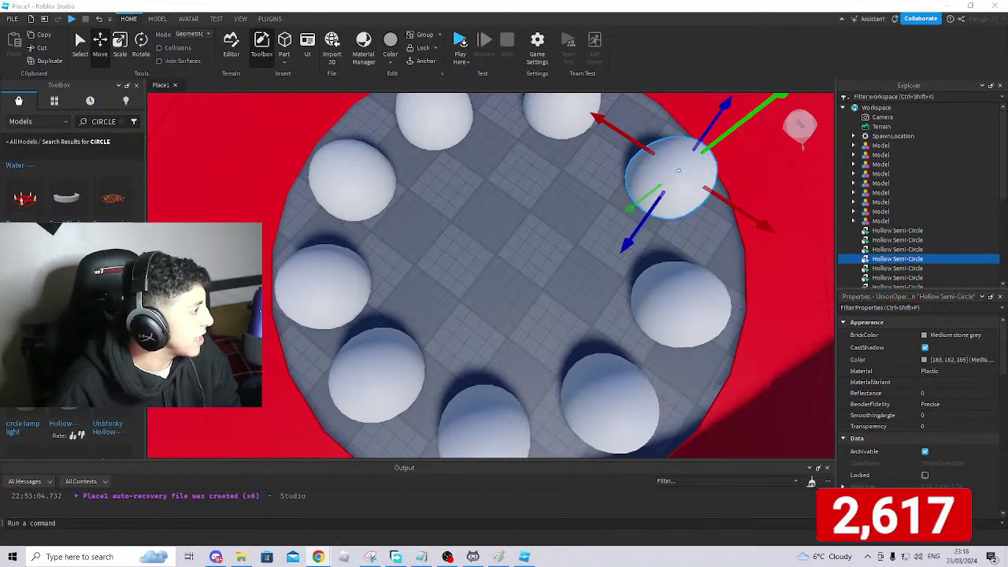
Anchor the individual Hollow Semi-Circles around the central hole, going through the ring one by one.
left_click(536, 257)
right_click_drag(534, 256, 562, 285)
key("s")
scroll(533, 261, "up", 3)
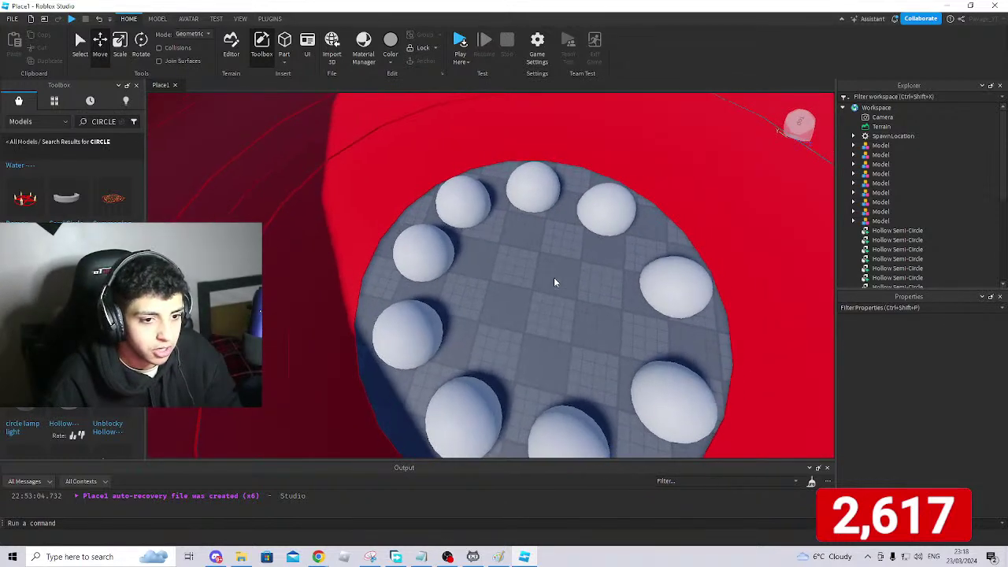
key("w")
scroll(553, 278, "down", 5)
left_click(587, 263)
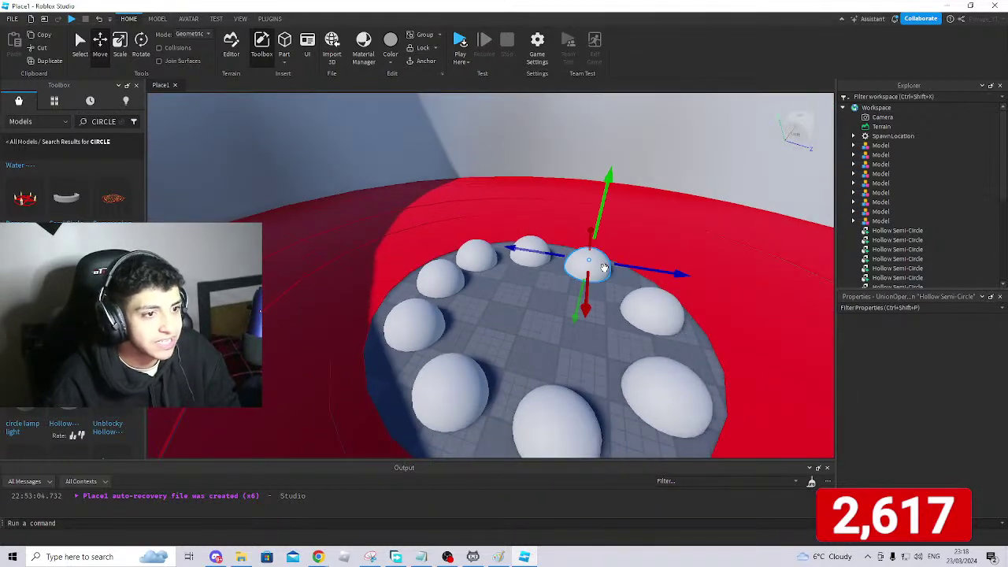
left_click(637, 295)
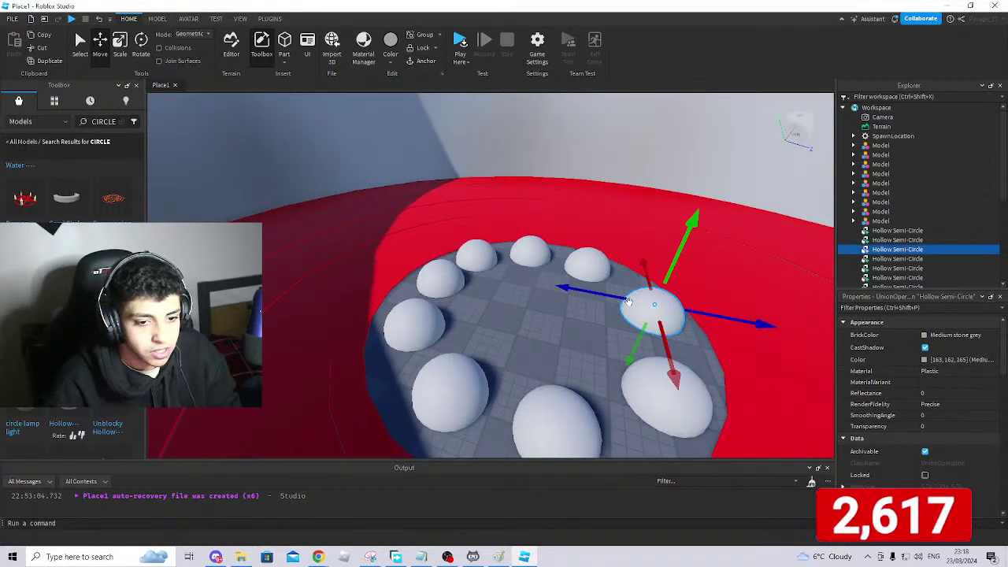
left_click(666, 390)
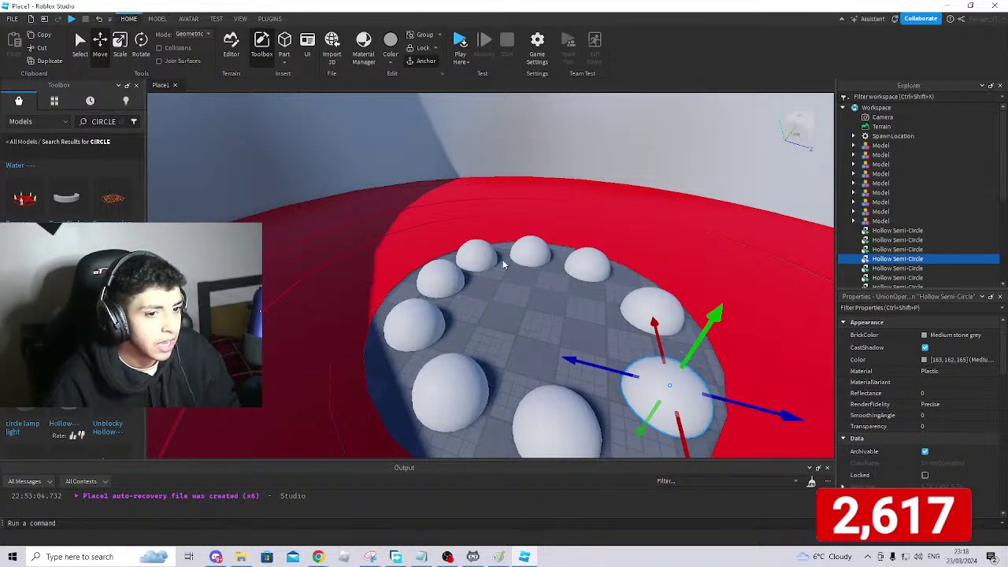
left_click(555, 406)
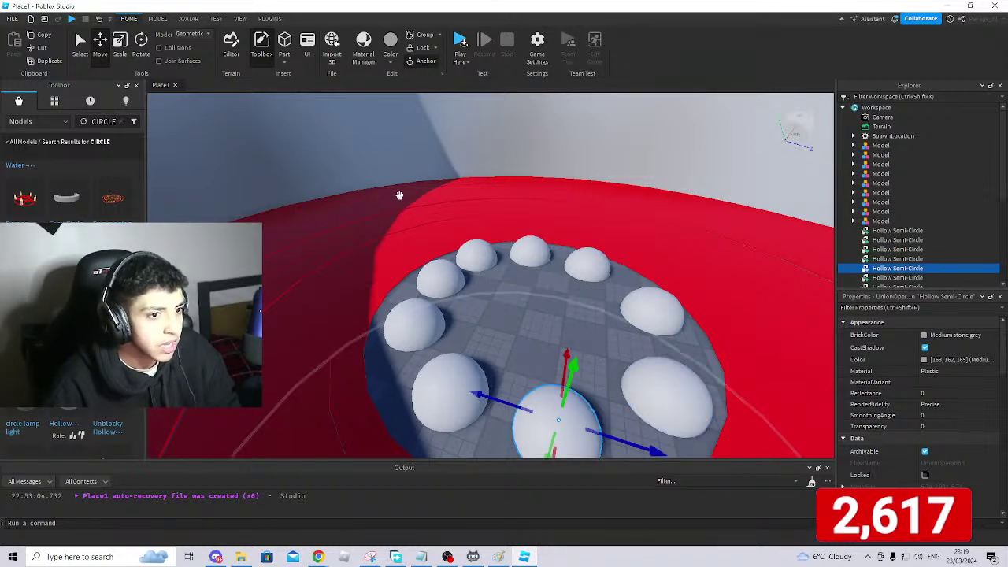
left_click(442, 378)
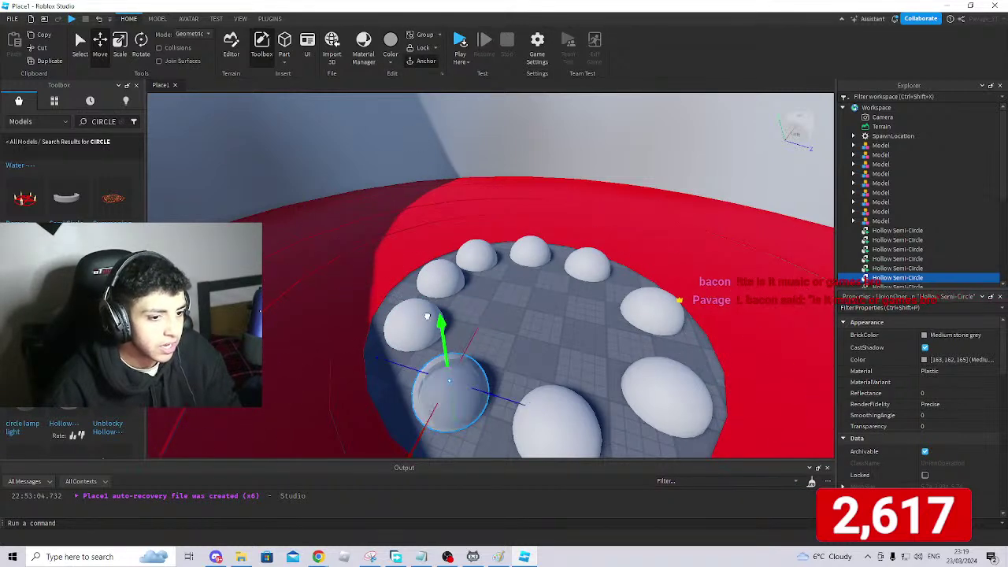
left_click(452, 266)
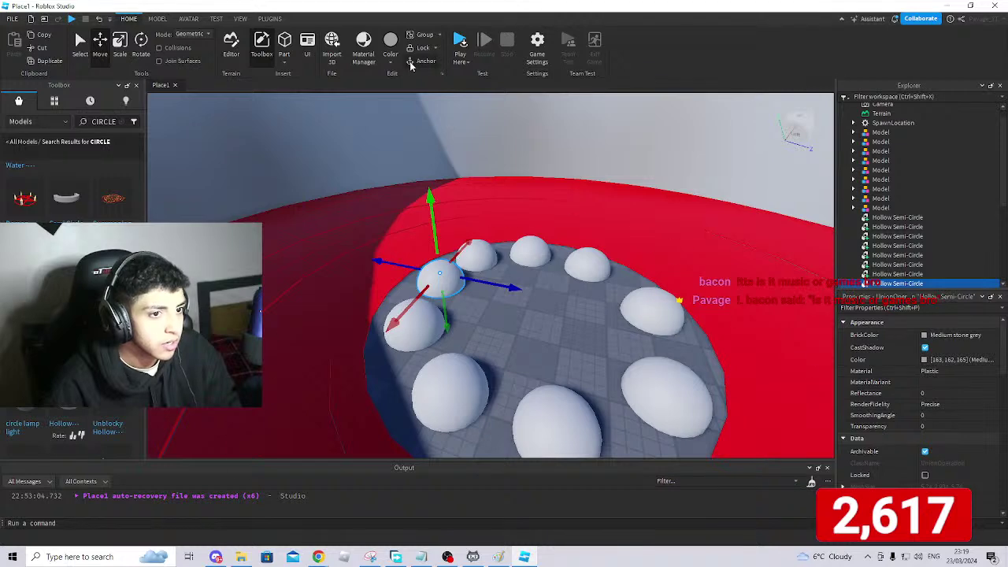
left_click(476, 253)
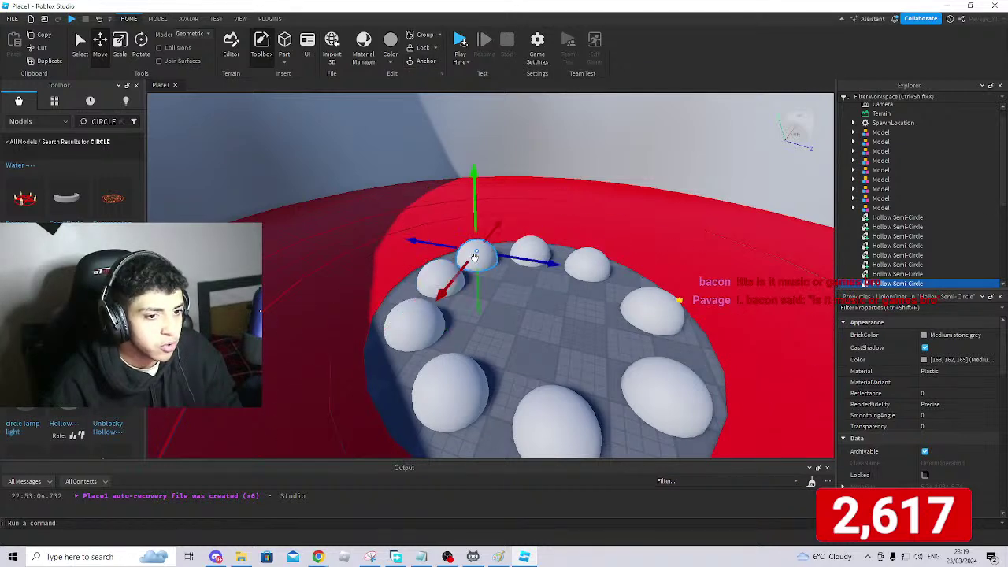
left_click(517, 247)
left_click(587, 264)
left_click(650, 309)
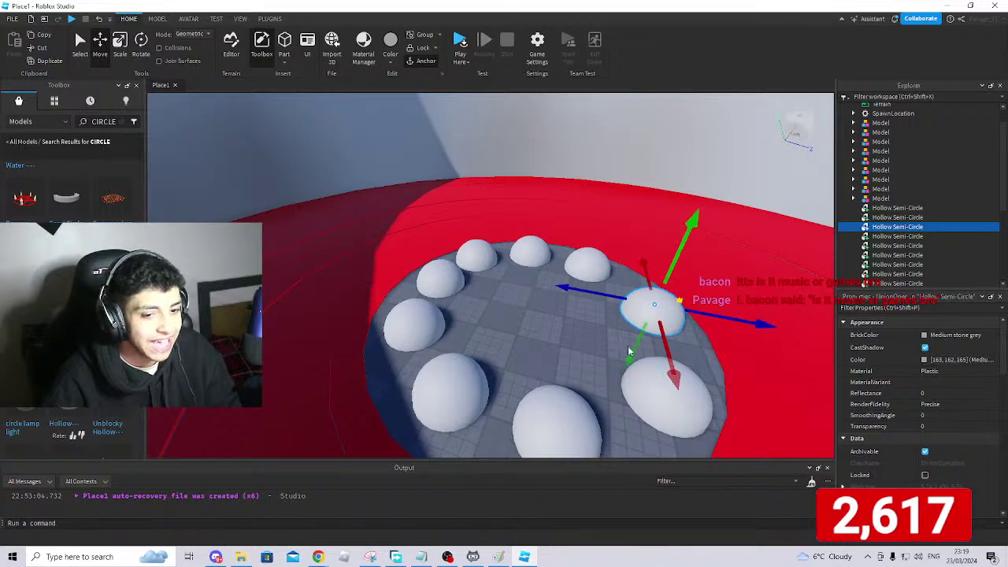
Select the grey cylinder, red circles and semi-circles together and check whether they are anchored, then clear the selection.
left_click(641, 124)
right_click_drag(645, 132, 644, 132)
key("s")
key("w")
left_click(593, 275)
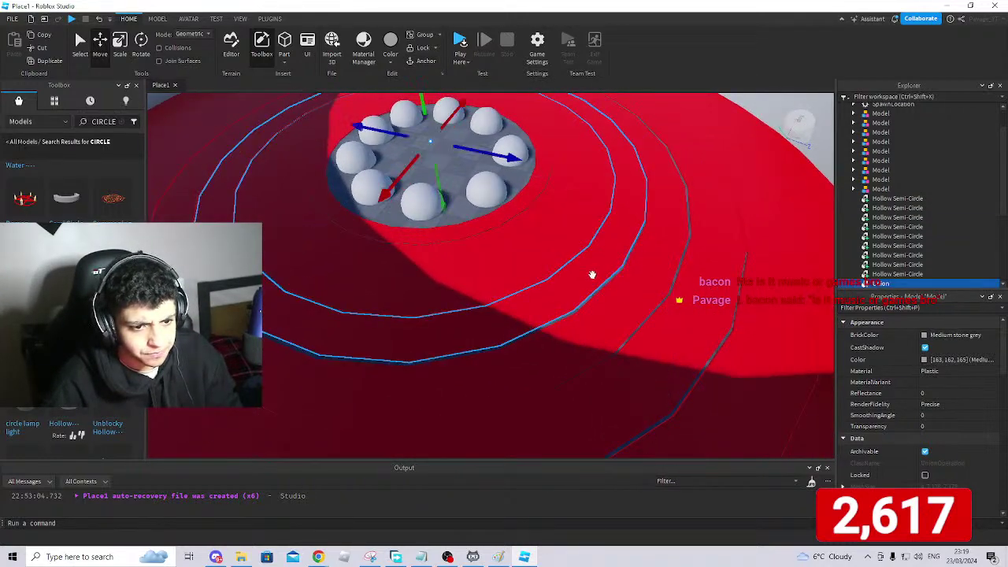
left_click(592, 275)
key("f")
right_click_drag(591, 272, 363, 203)
key("d")
scroll(364, 203, "down", 10)
left_click_drag(311, 136, 648, 378)
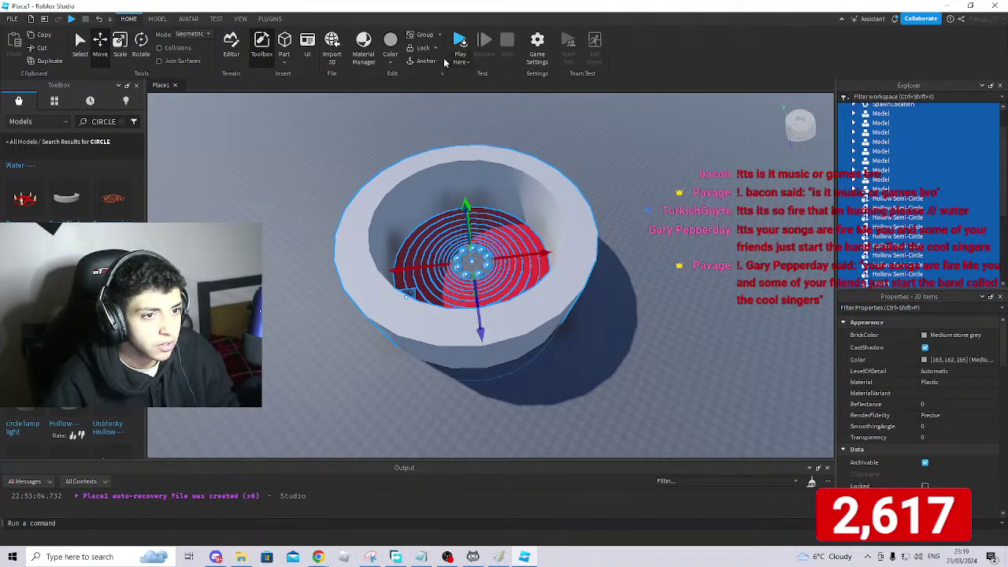
left_click(638, 178)
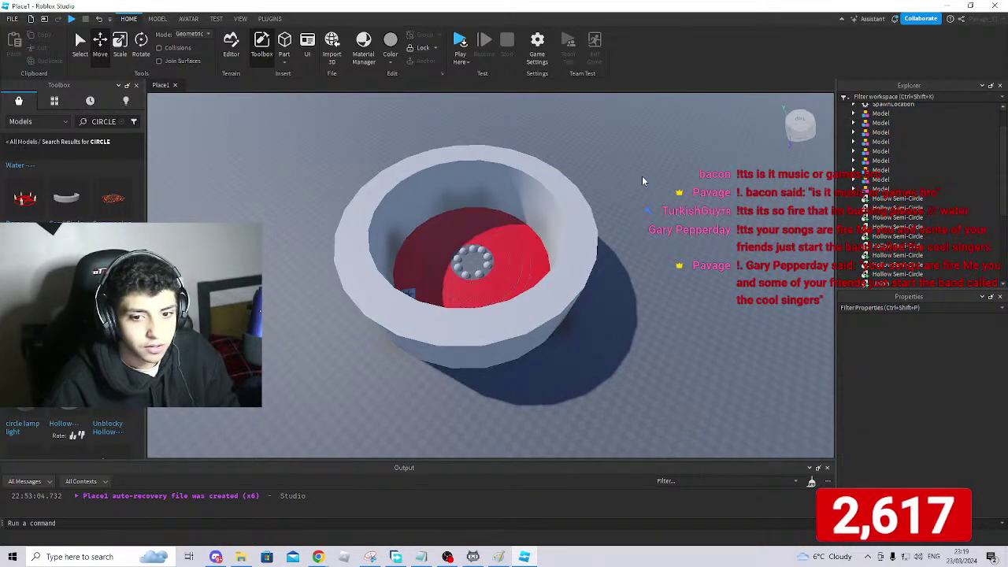
Rename the first red circle Model in the Workspace as STAGE 1.
scroll(640, 176, "up", 5)
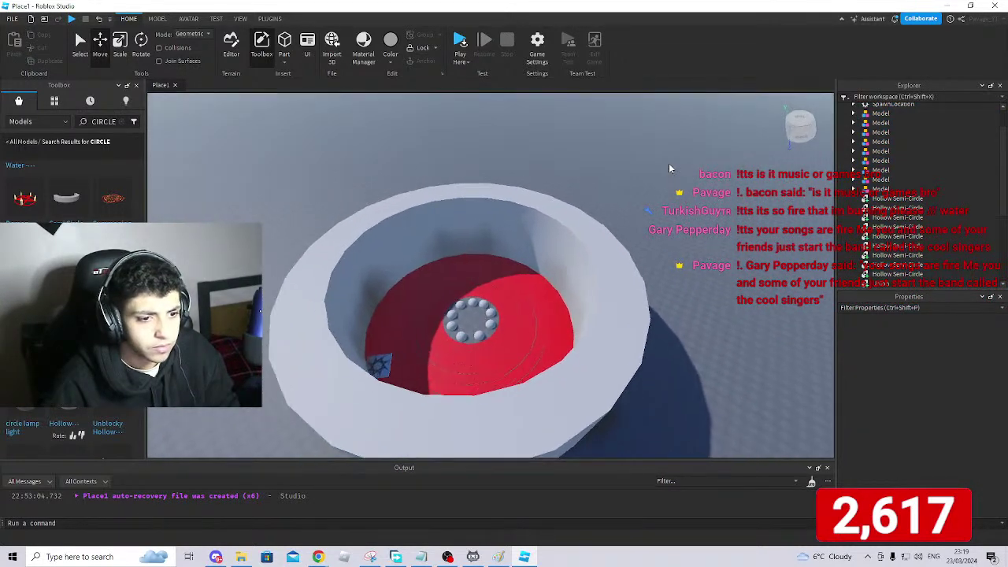
scroll(669, 168, "up", 10)
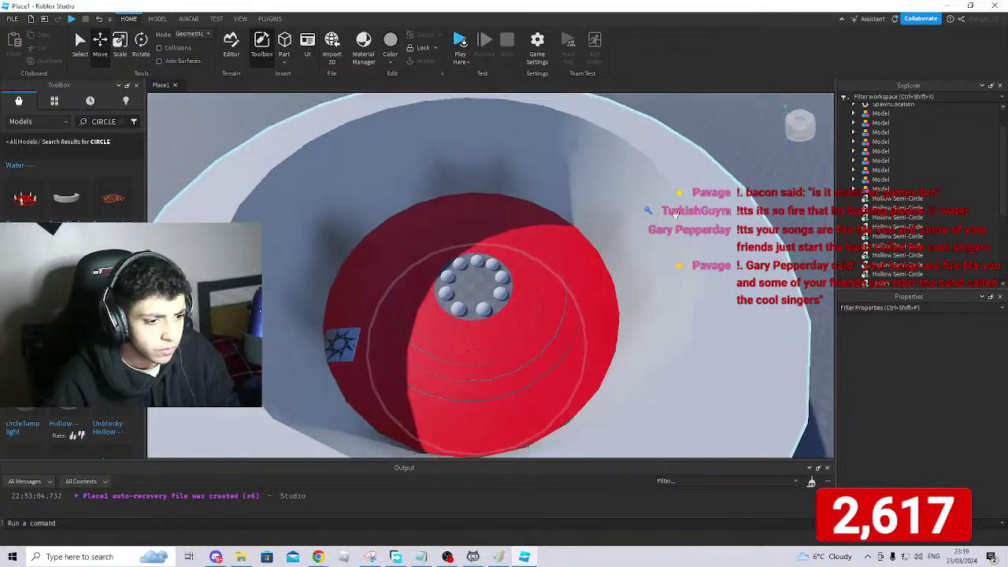
scroll(846, 142, "up", 1)
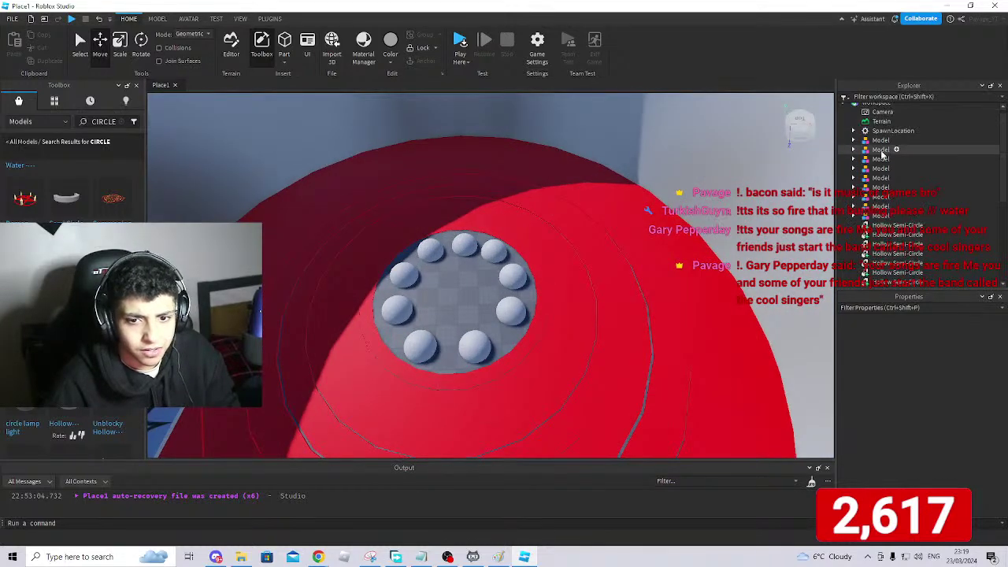
left_click(875, 140)
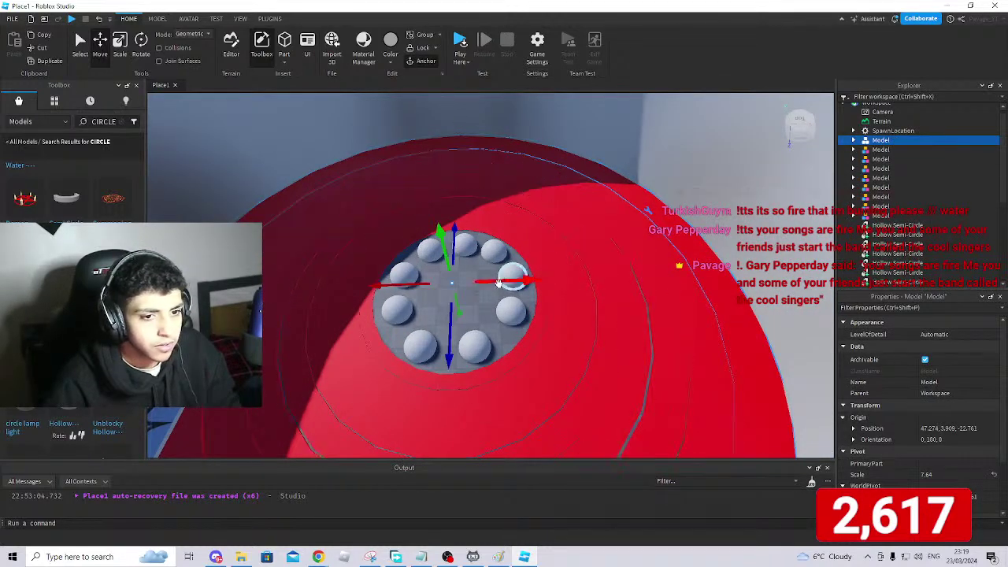
double_click(884, 143)
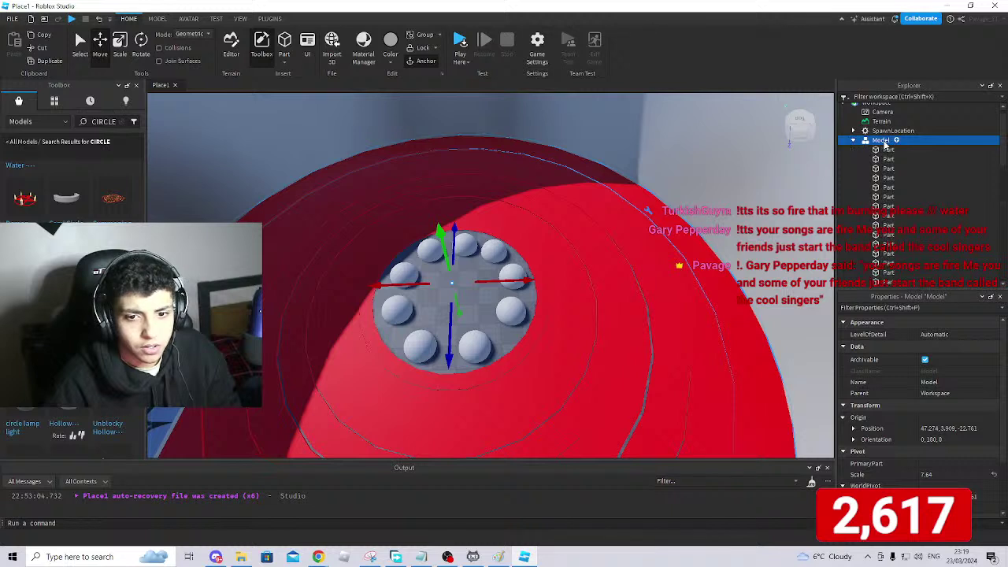
double_click(885, 144)
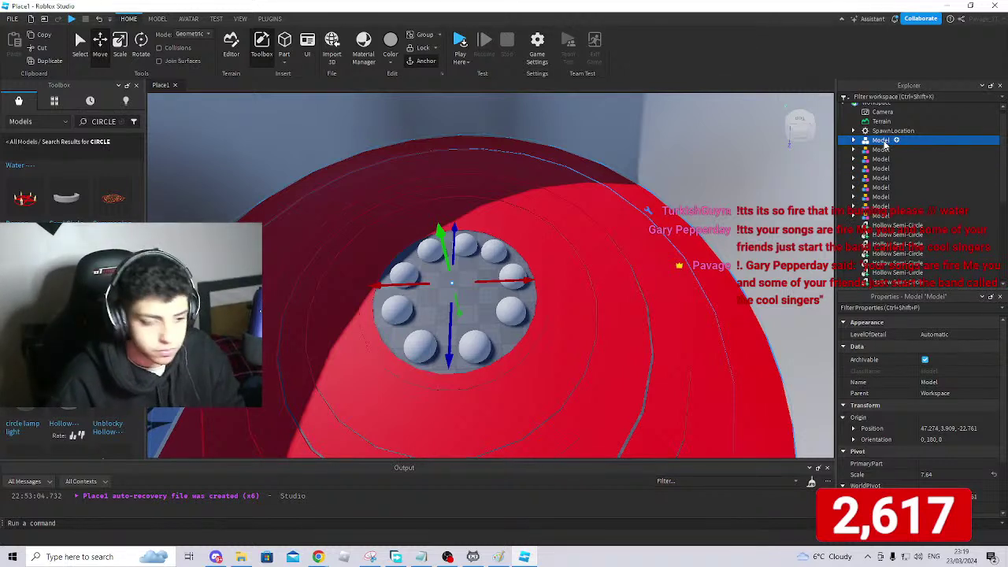
left_click(885, 143)
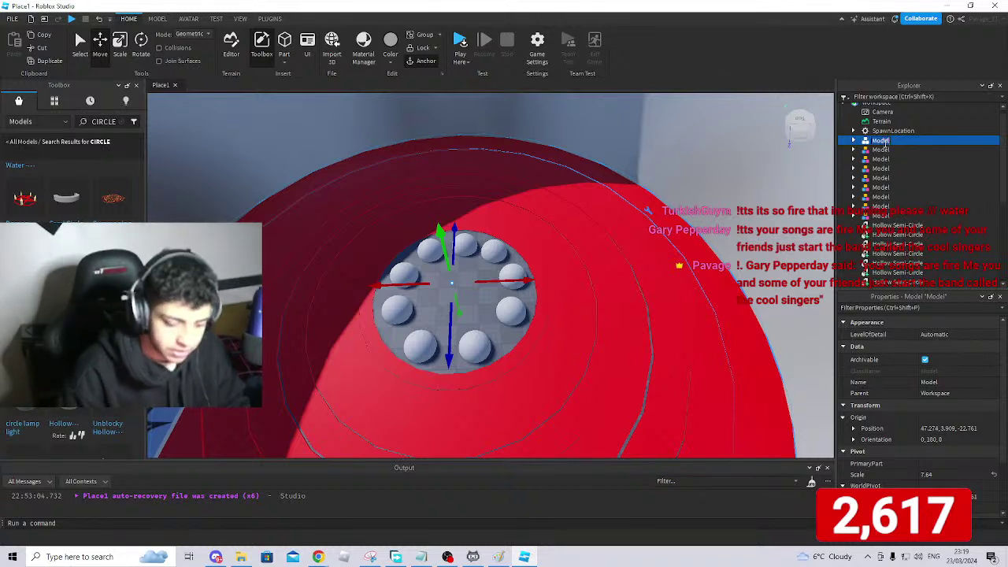
type("STAGE1")
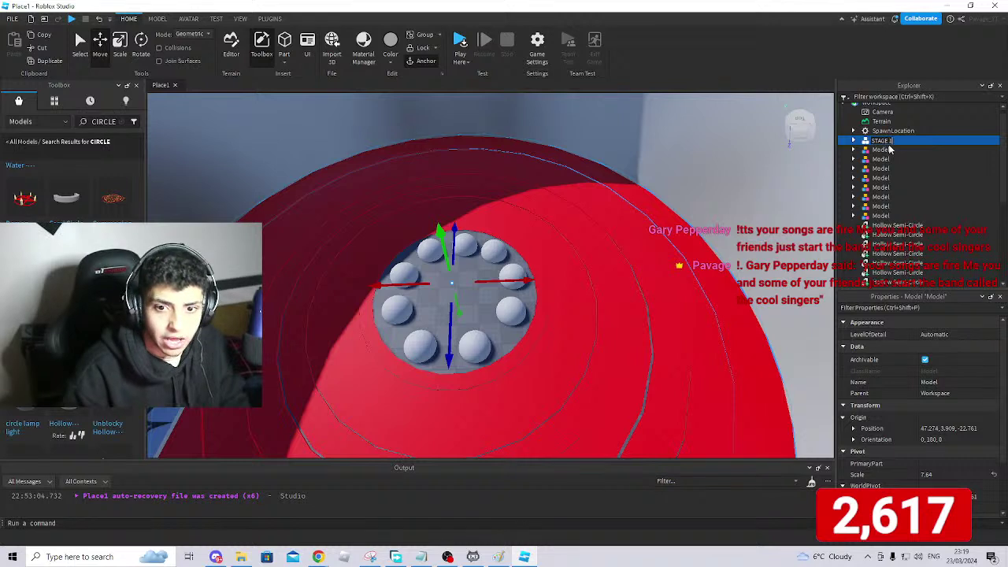
key("Return")
Rename the second red circle Model in the Workspace as STAGE 2.
left_click(882, 149)
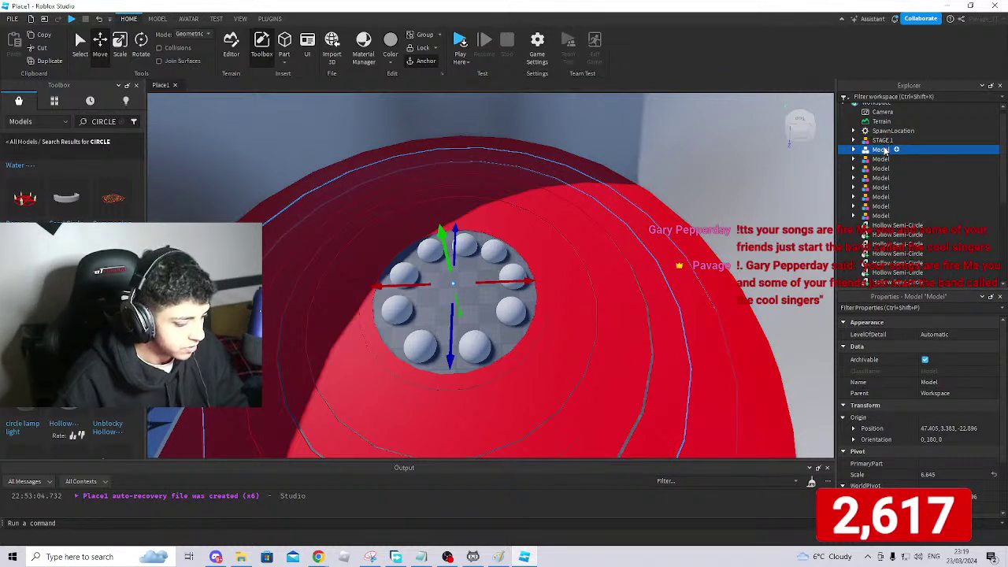
key("F2")
type("S")
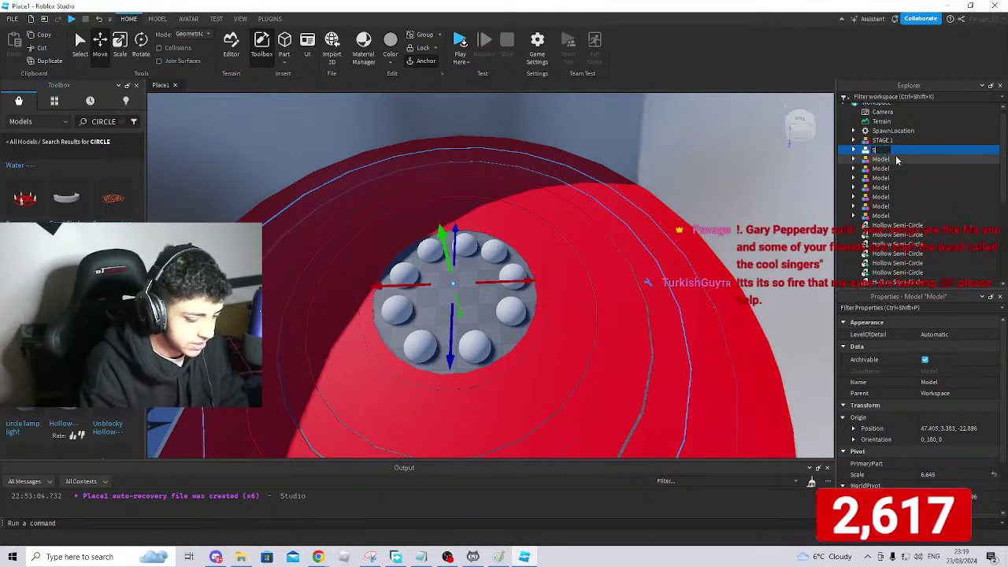
type("TAGE 3")
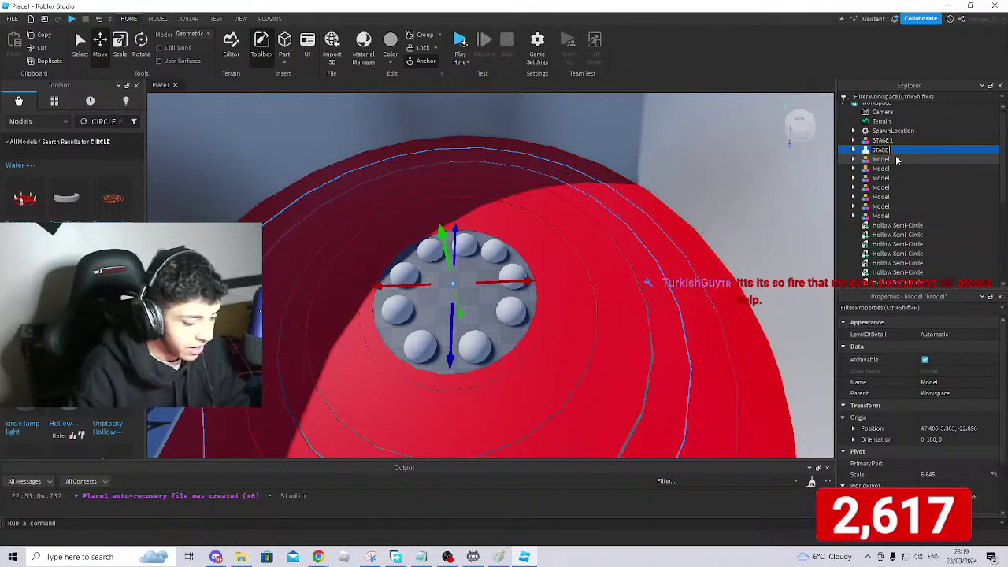
left_click(895, 160)
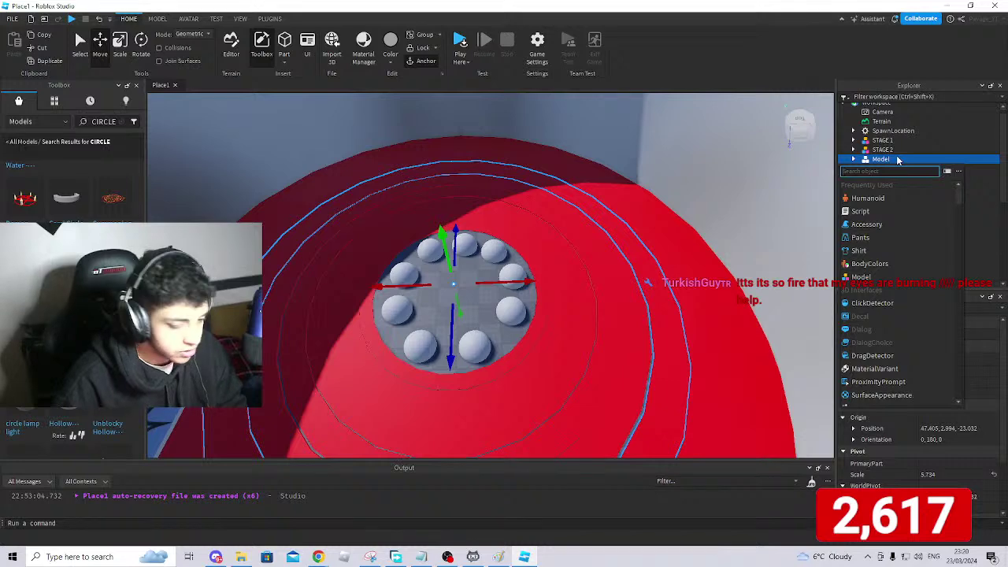
left_click(891, 161)
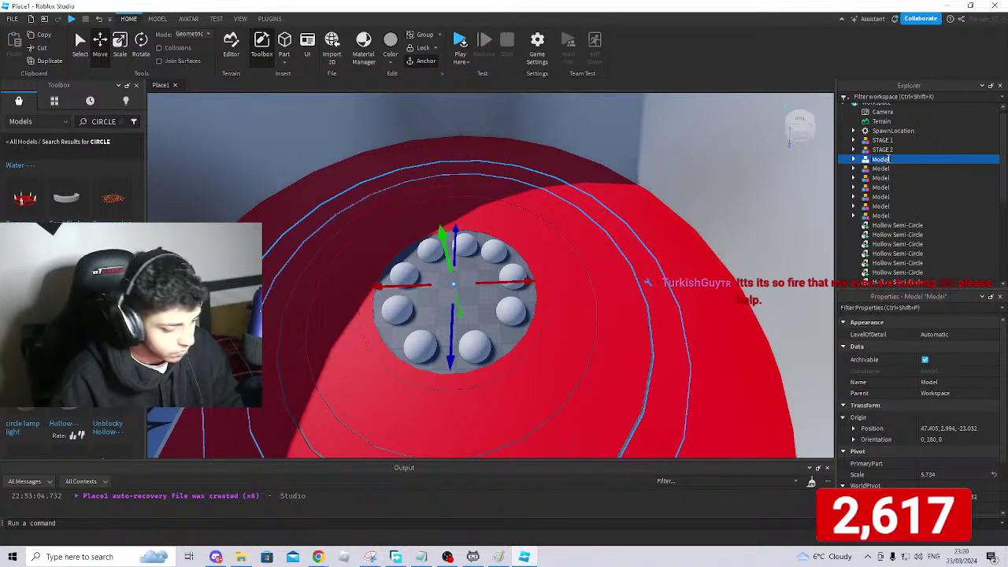
right_click_drag(732, 252, 734, 251)
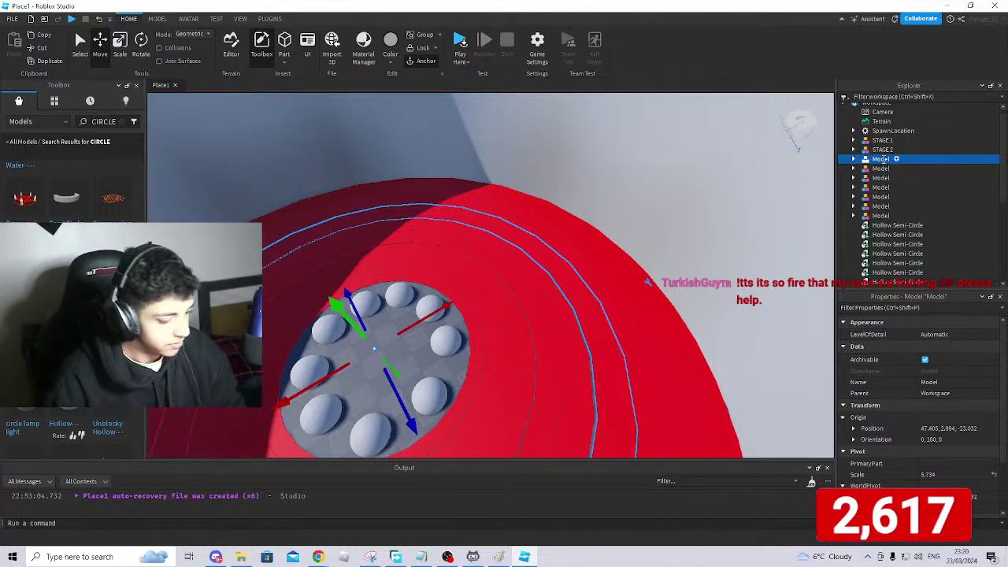
double_click(884, 162)
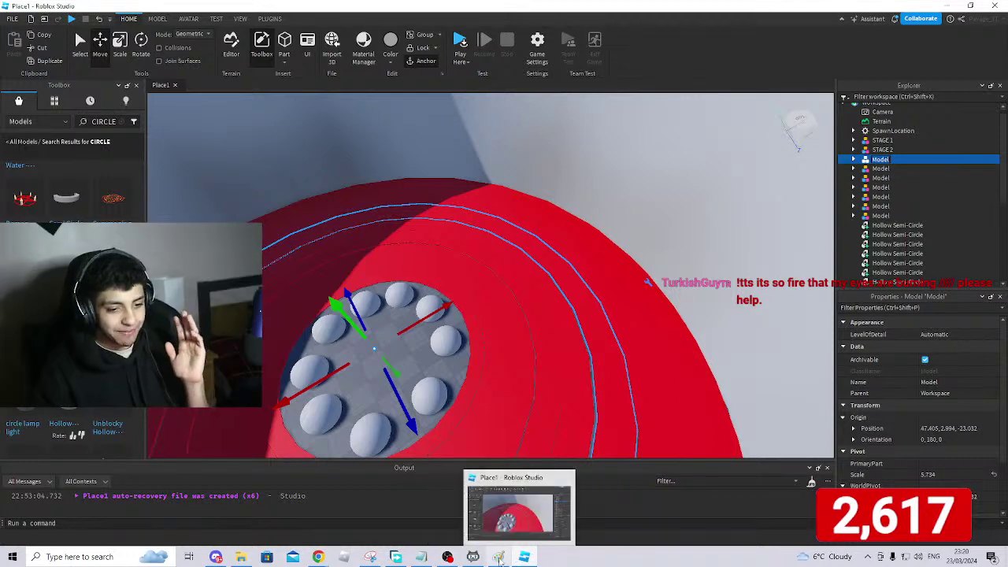
Switch to Notepad and review the numbered list of game ideas, from circle game to PVP.
left_click(422, 558)
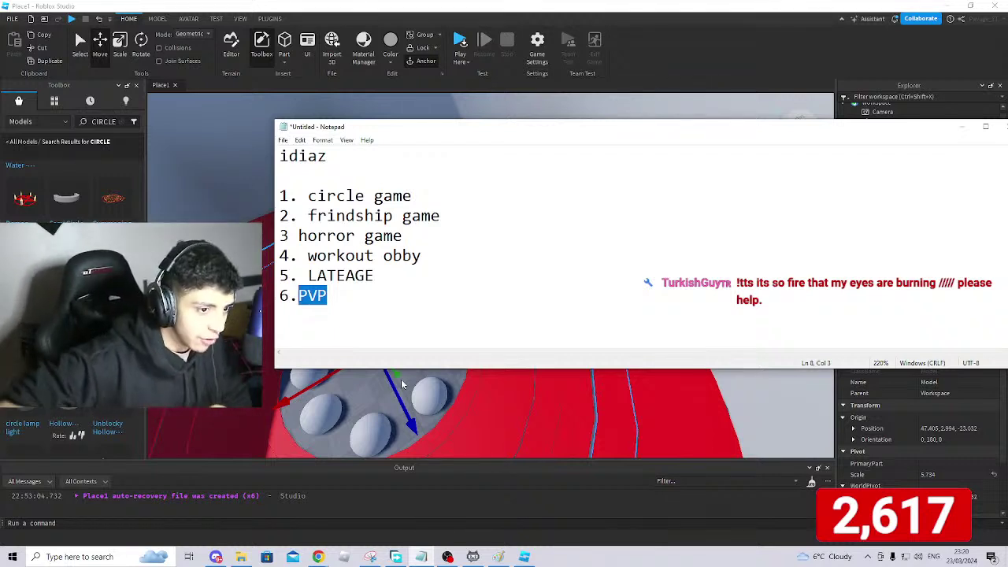
left_click(349, 304)
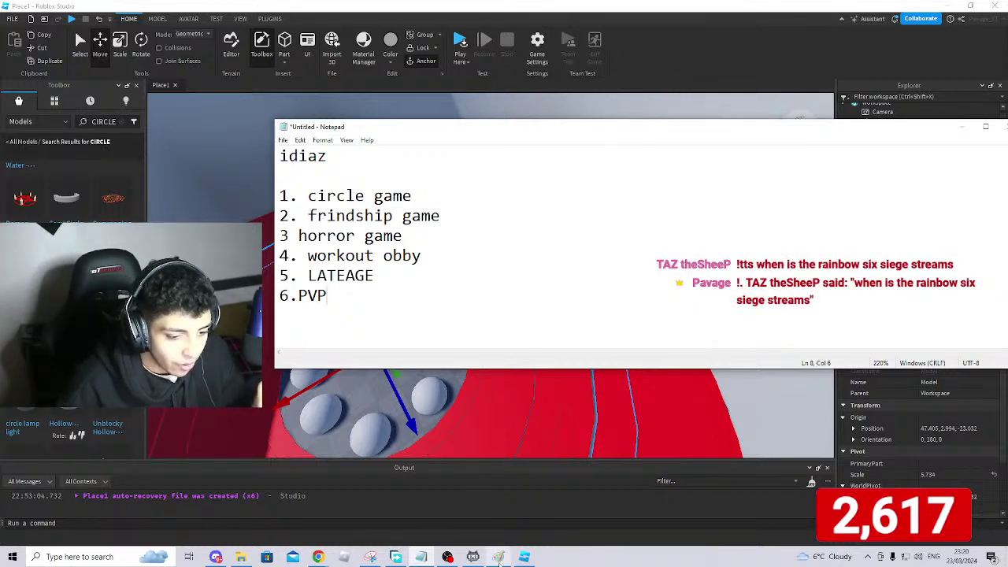
Switch to Paint, retrace the outlines of the four small circles in the sketch and fill them green, undoing the stray background fill.
left_click(499, 555)
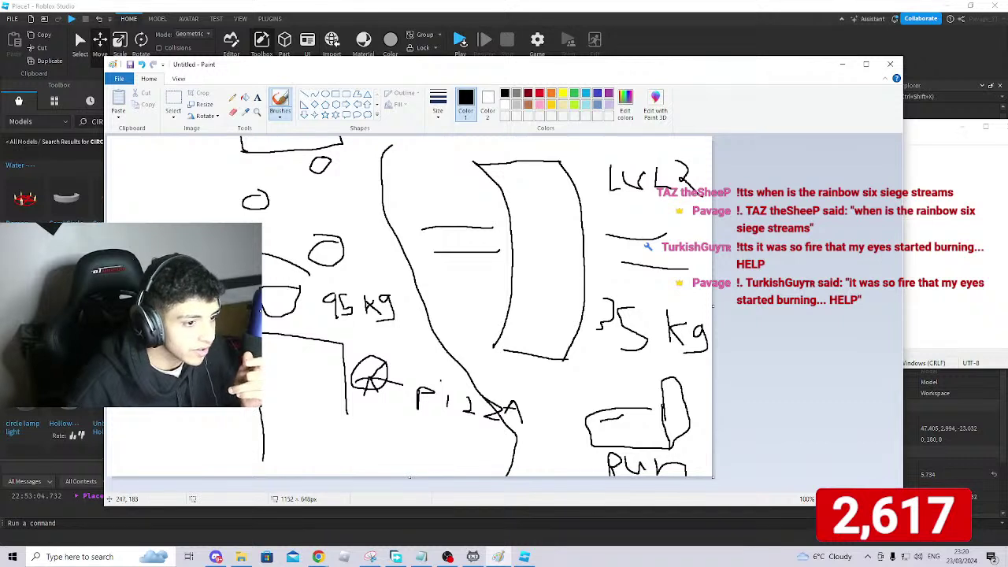
mouse_move(261, 193)
left_mouse_down()
mouse_move(247, 194)
mouse_move(246, 207)
mouse_move(257, 191)
left_mouse_up()
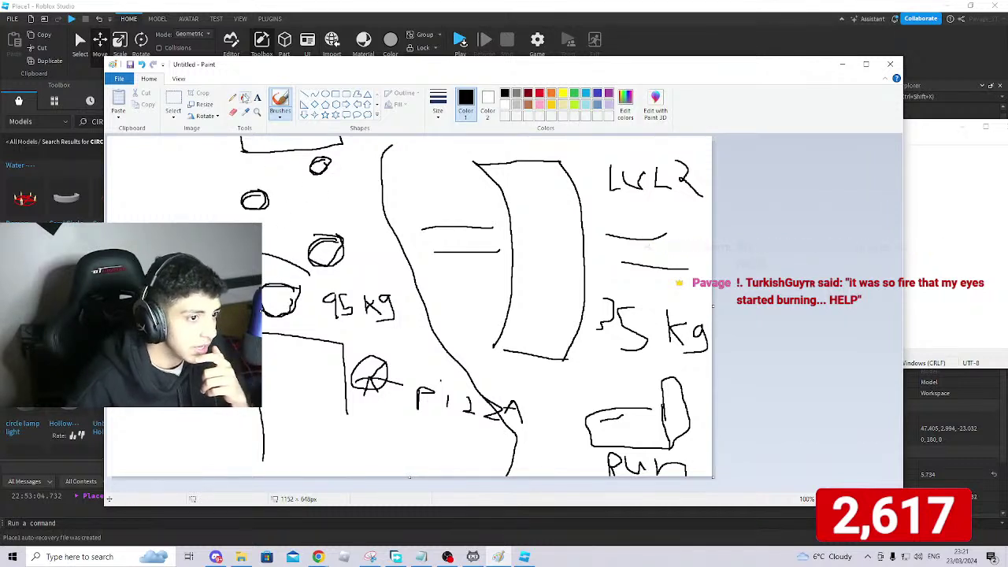
left_click(245, 97)
left_click(574, 94)
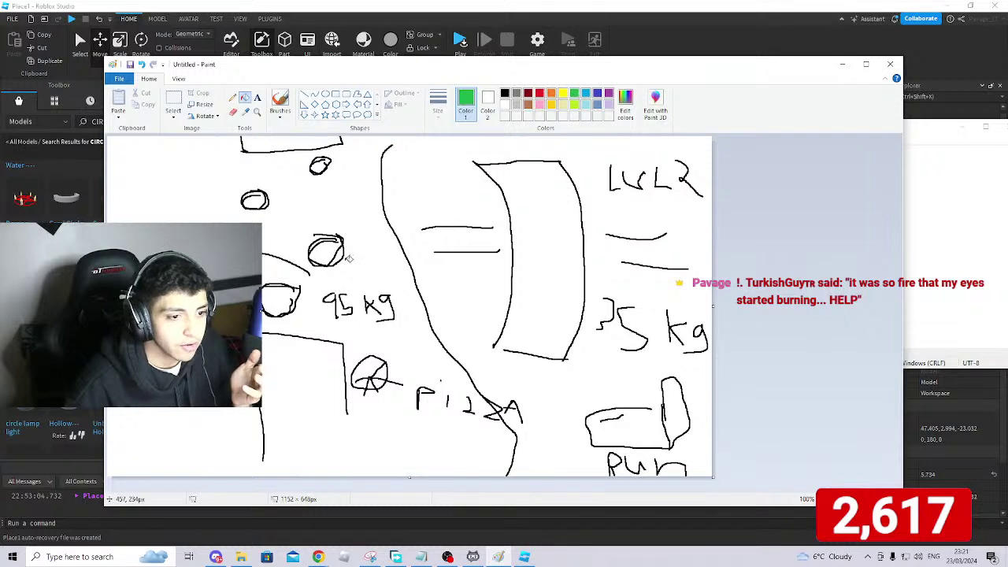
left_click(279, 296)
left_click(305, 215)
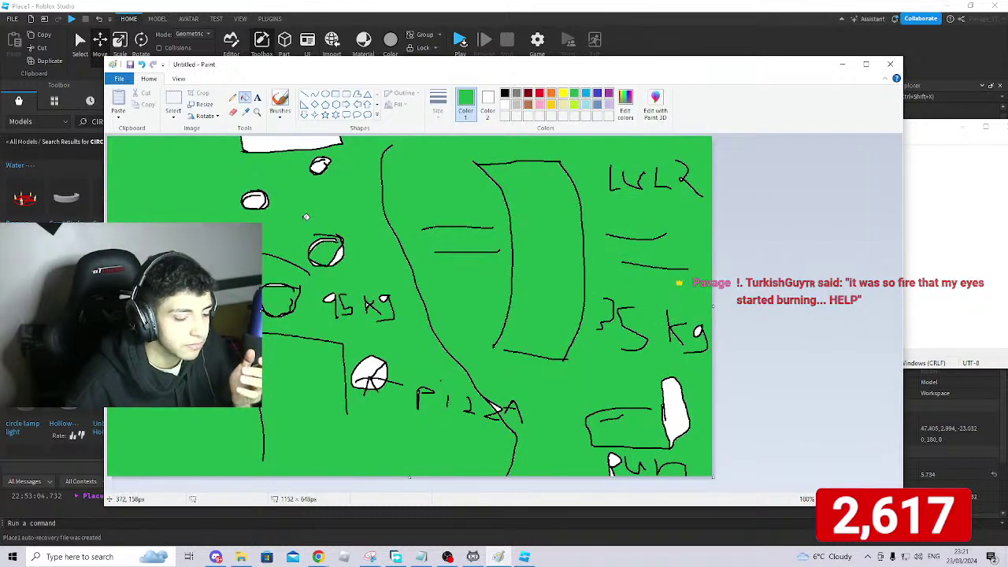
key("ctrl+z")
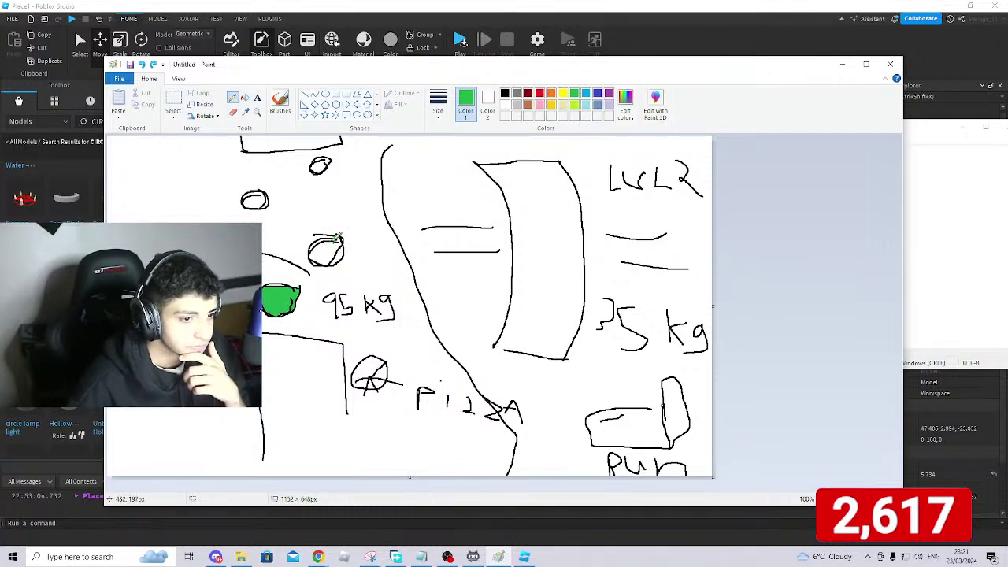
left_click(245, 97)
left_click(324, 247)
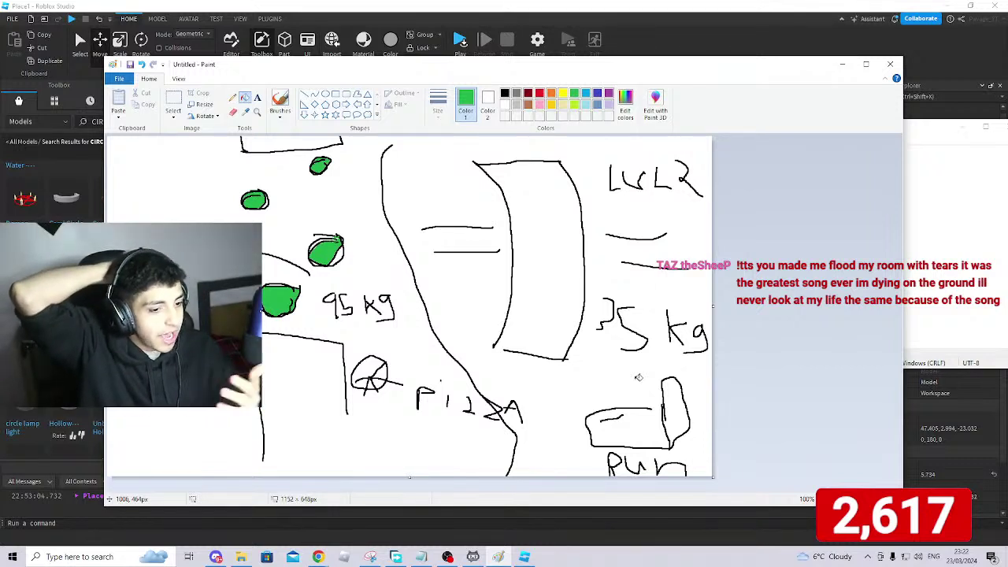
Minimise Paint and Notepad and return to the circle map in Roblox Studio.
left_click(842, 63)
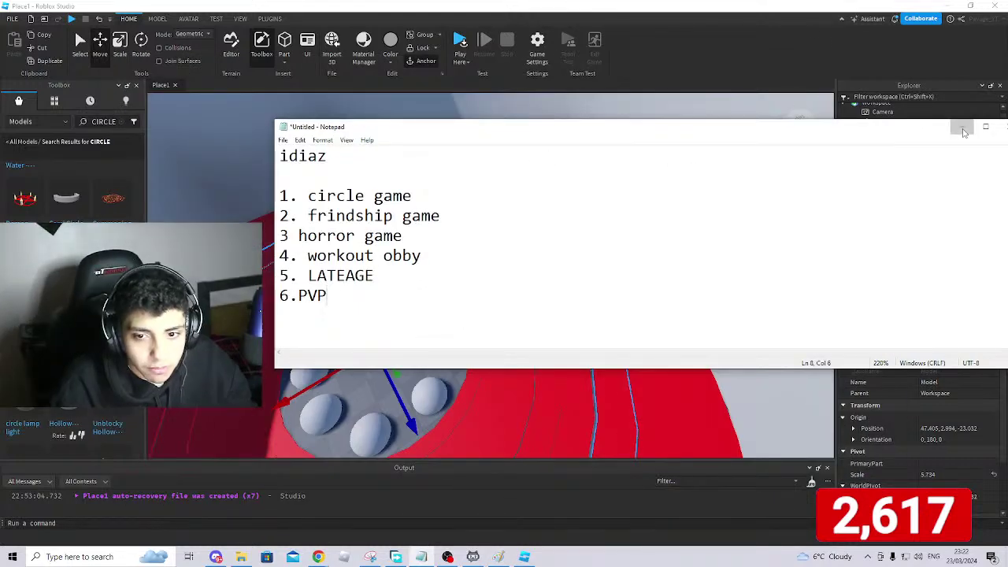
left_click(962, 126)
scroll(721, 188, "up", 2)
right_click_drag(723, 190, 737, 130)
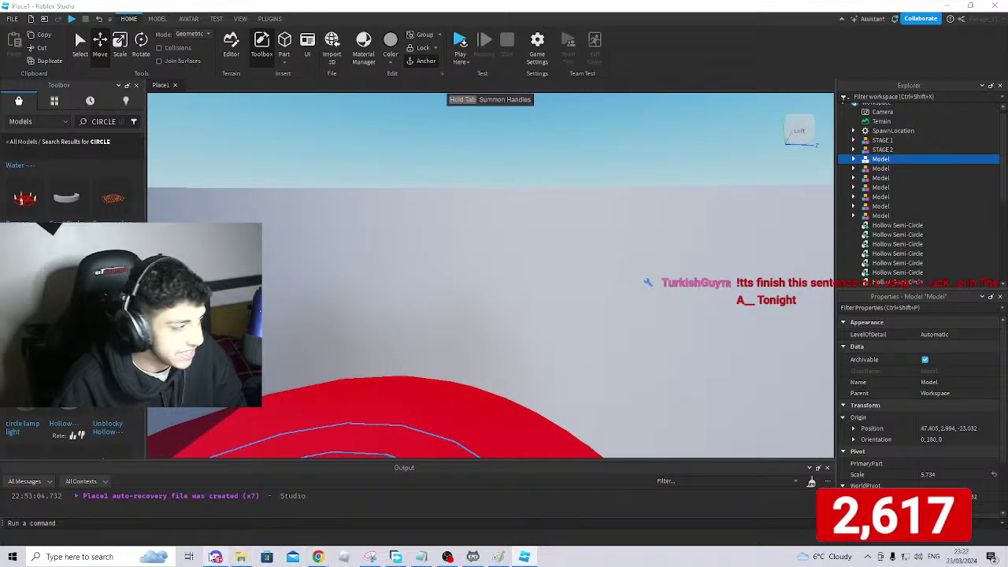
Switch to Discord, look at the PPC Legends image in a direct message enlarged, and return to Roblox Studio.
left_click(216, 556)
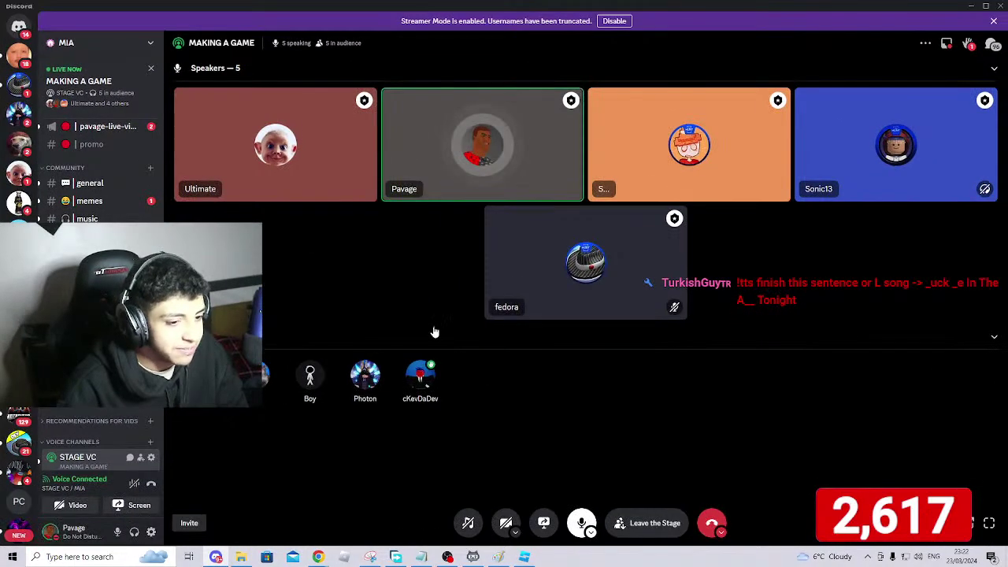
left_click(19, 26)
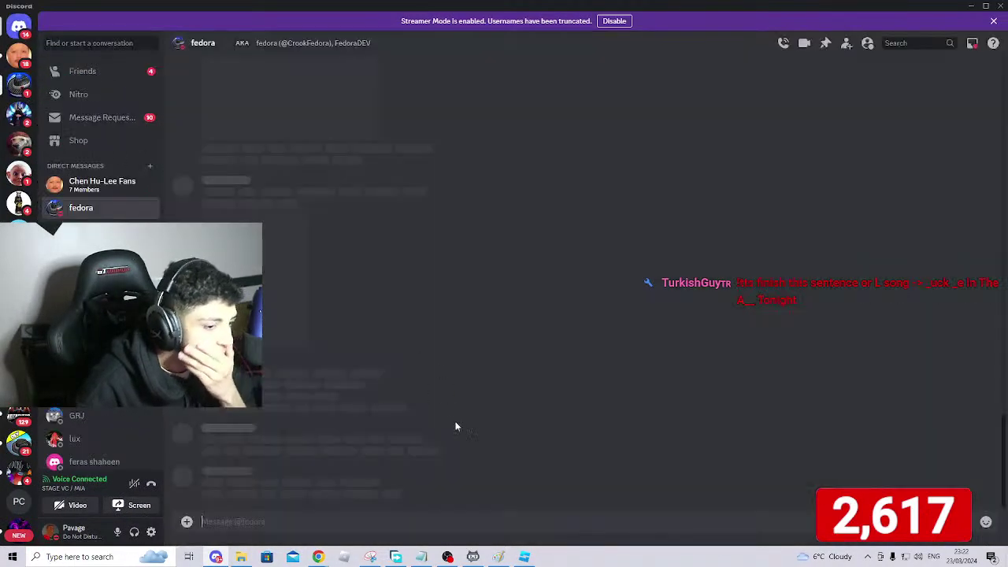
left_click(372, 423)
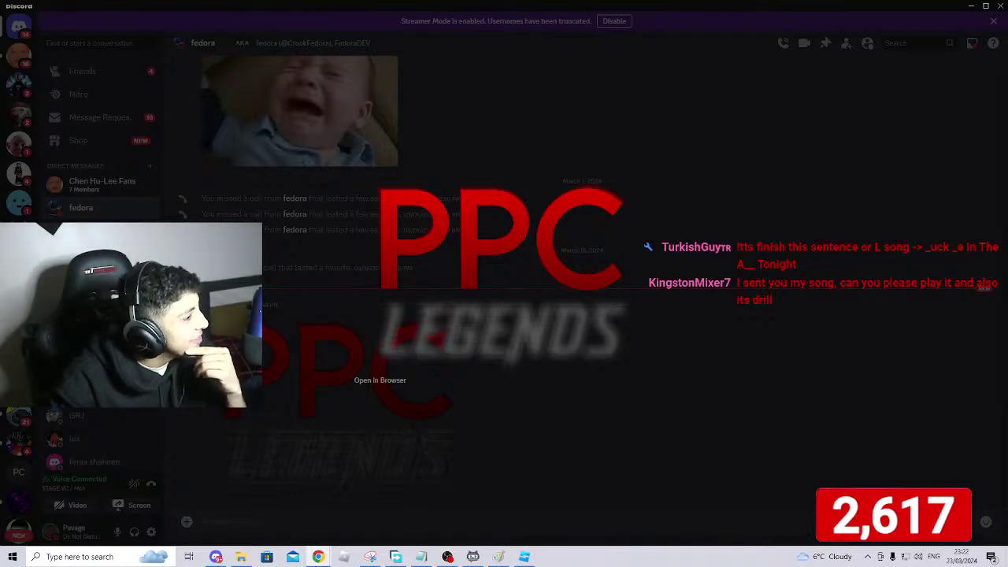
key("alt+Tab")
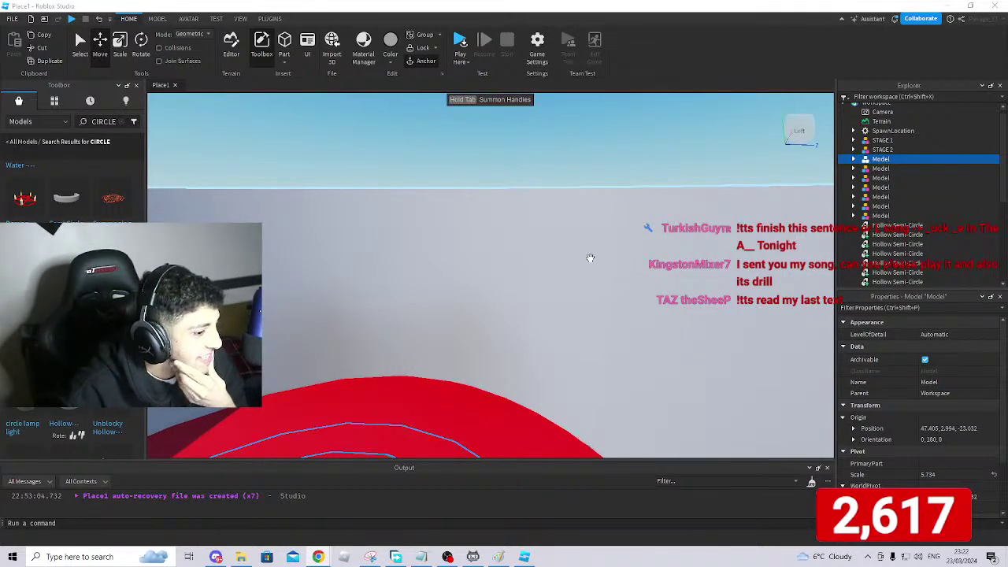
right_click_drag(536, 243, 537, 236)
scroll(536, 236, "down", 5)
scroll(537, 236, "up", 3)
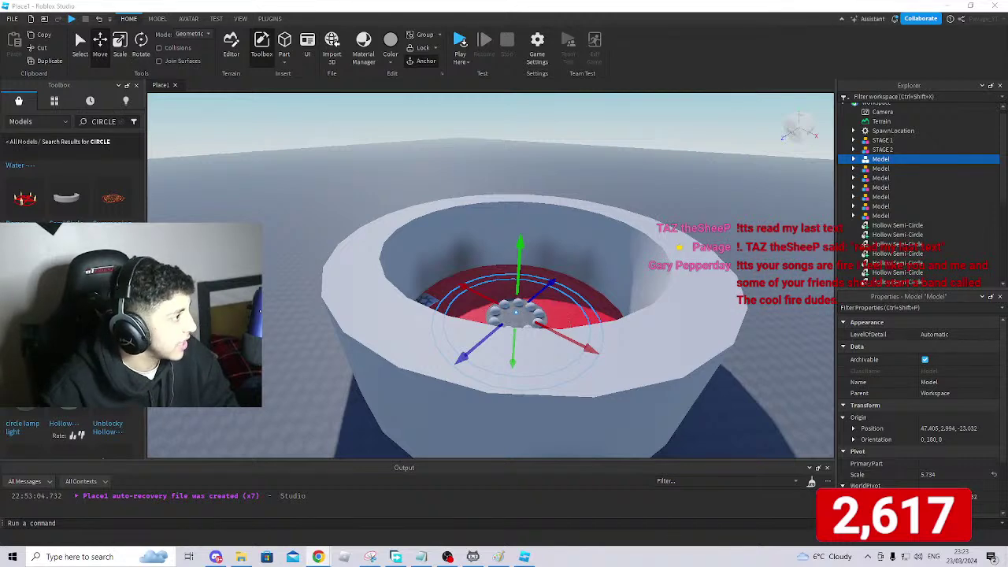
mouse_move(728, 233)
right_mouse_down()
mouse_move(738, 259)
mouse_move(734, 241)
right_mouse_up()
key("w")
Switch to Discord, check the speakers in the MAKING A GAME stage channel, and minimise it again.
key("alt+Tab")
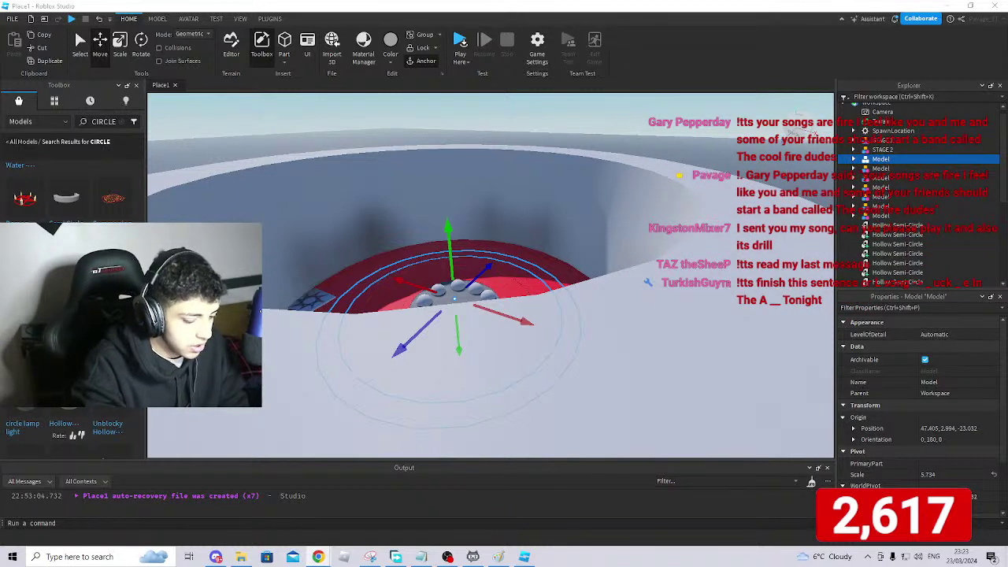
left_click(219, 557)
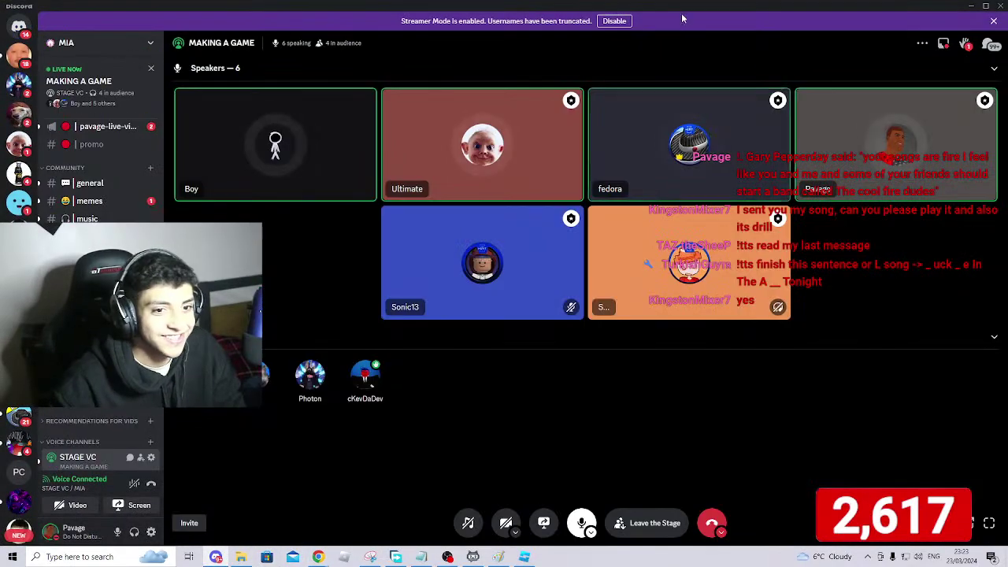
left_click(71, 488)
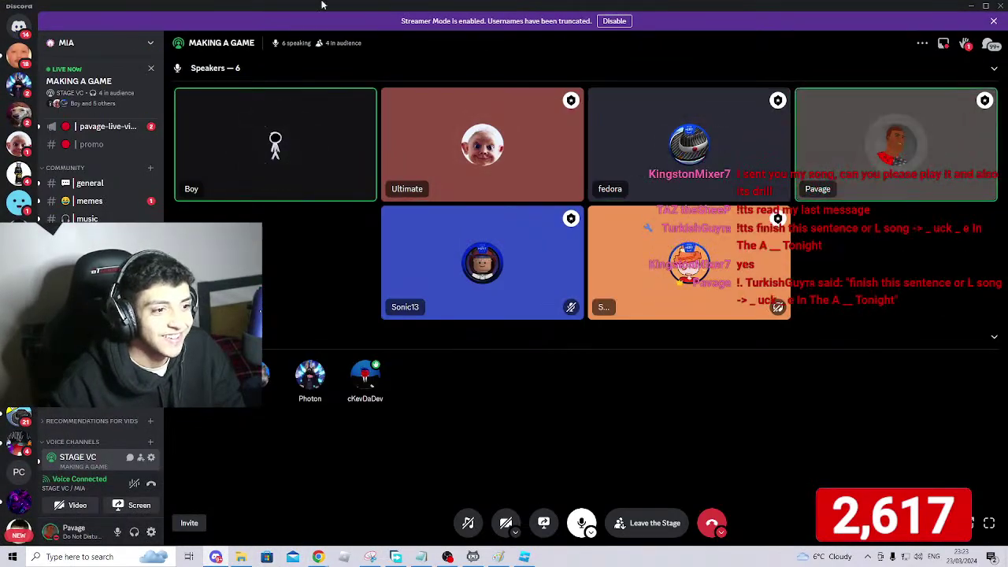
left_click(971, 6)
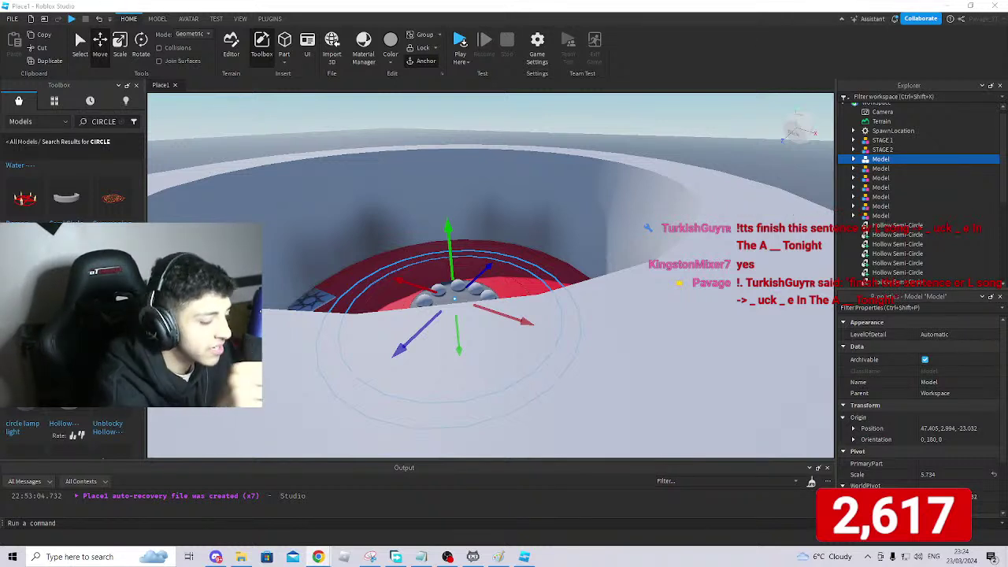
Clear the Model selection, insert a grey block part and move it to the middle of the grey cylinder's top rim.
left_click(609, 129)
right_click_drag(609, 132, 608, 127)
key("w")
right_click_drag(436, 169, 477, 268)
right_click_drag(478, 303, 480, 293)
right_click_drag(371, 284, 371, 286)
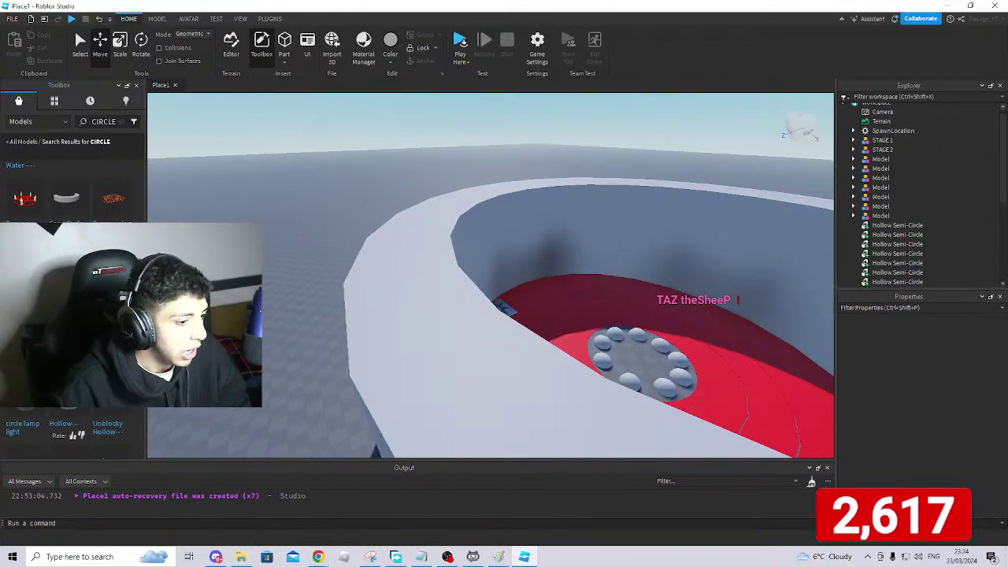
left_click(433, 253)
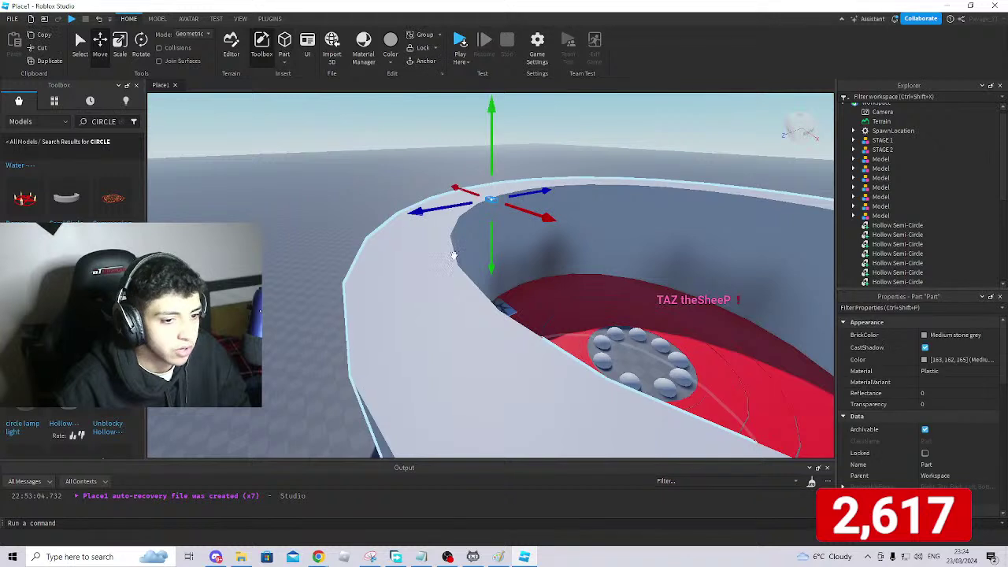
left_click_drag(445, 208, 387, 237)
left_click_drag(463, 227, 564, 335)
left_click_drag(456, 263, 381, 356)
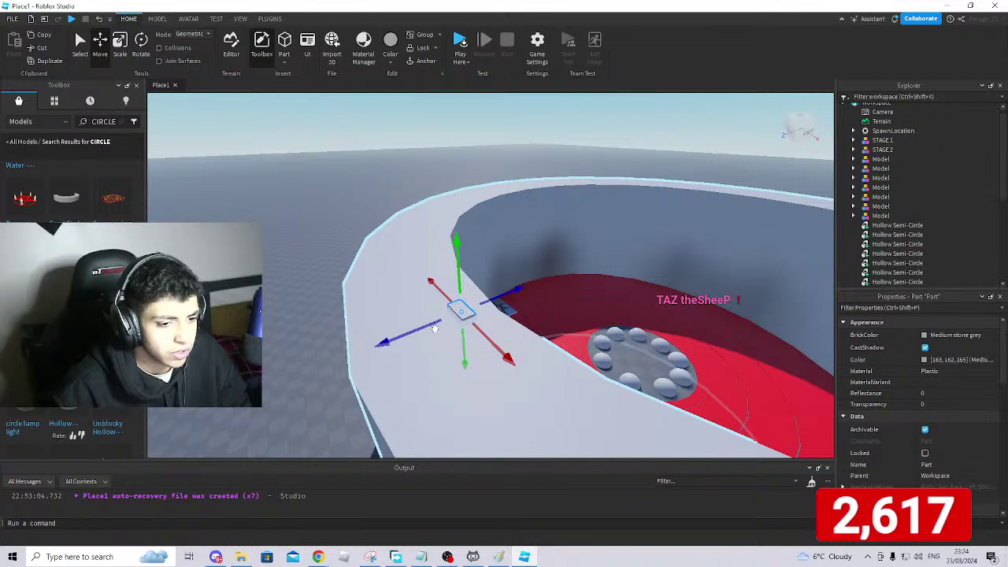
left_click_drag(330, 383, 315, 399)
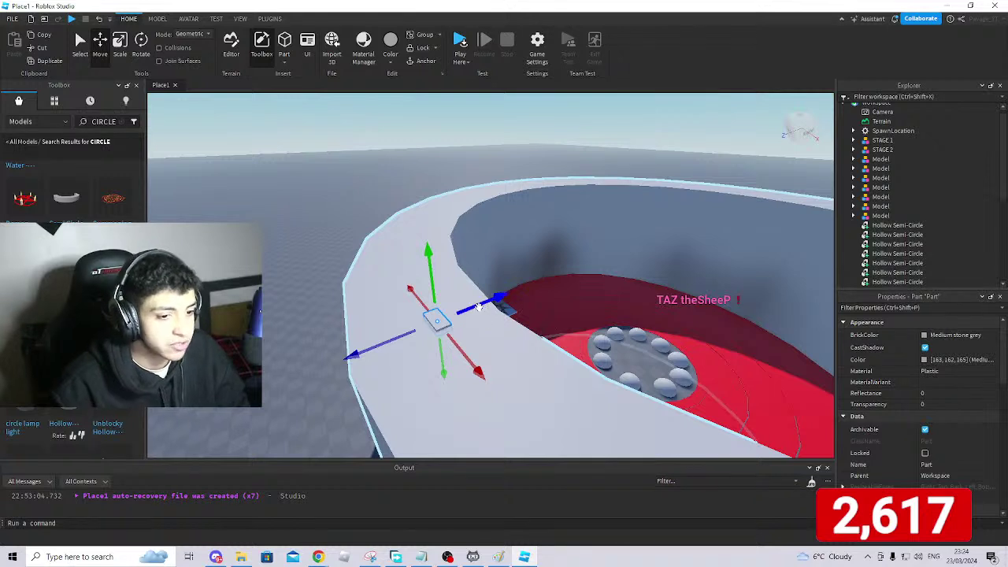
Scale the block part into a slab spanning the width of the cylinder's rim and lengthen it in both directions along the rim.
left_click(119, 53)
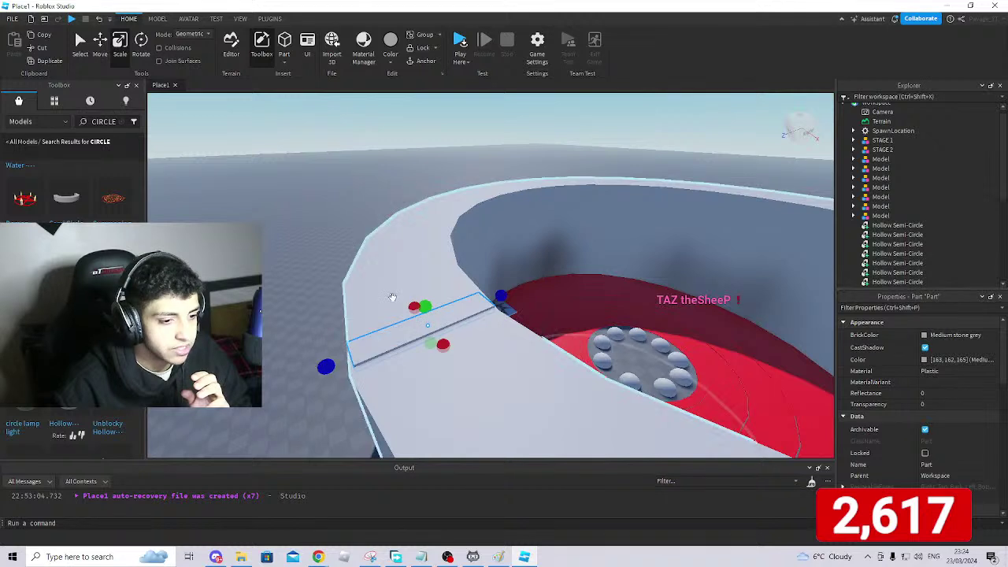
left_click_drag(413, 307, 383, 211)
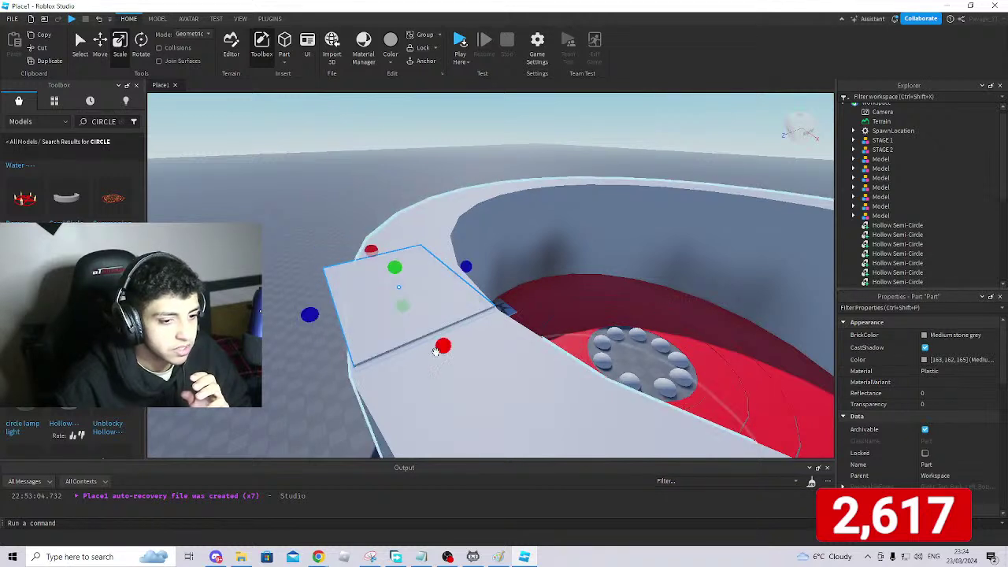
left_click_drag(445, 346, 530, 451)
right_click_drag(579, 404, 572, 398)
scroll(551, 378, "down", 2)
middle_click_drag(531, 360, 394, 329)
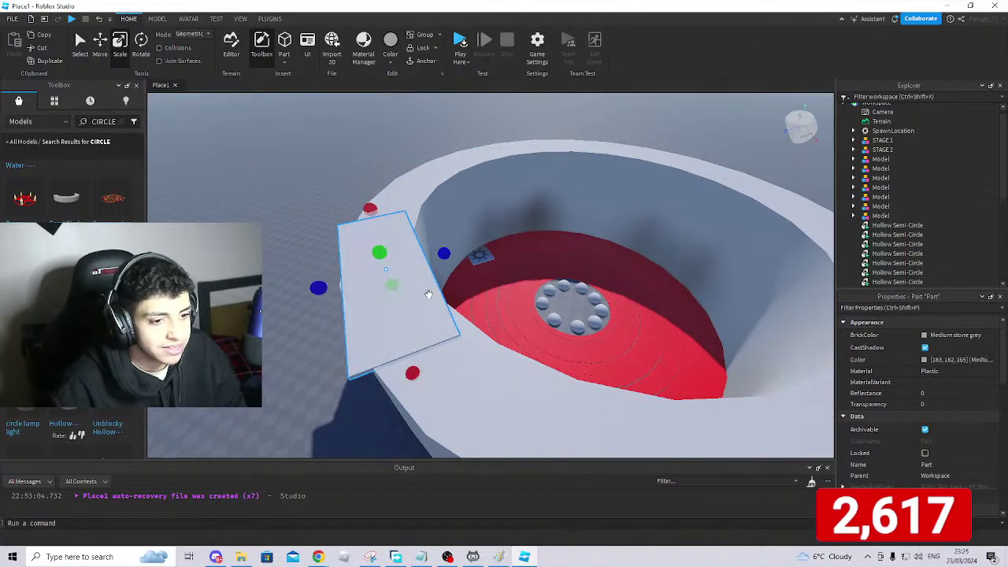
Check the slab from close up and shift it slightly outward across the cylinder's rim.
key("w")
right_click_drag(428, 289, 429, 288)
key("w")
key("s")
key("w")
key("s")
key("d")
right_click_drag(509, 336, 527, 342)
key("w")
key("s")
key("w")
left_click_drag(531, 304, 502, 300)
key("s")
key("d")
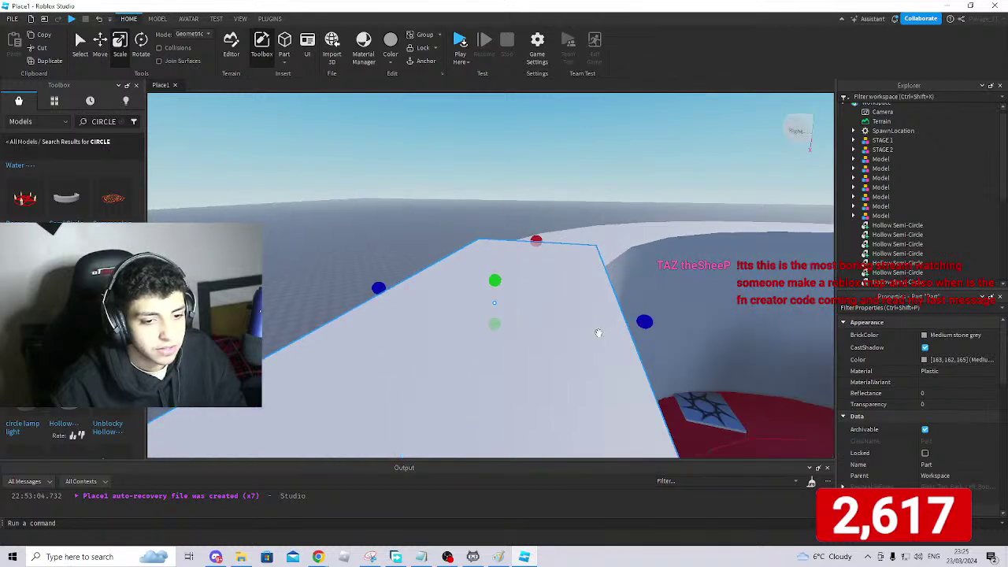
left_click_drag(568, 315, 511, 301)
key("s")
key("d")
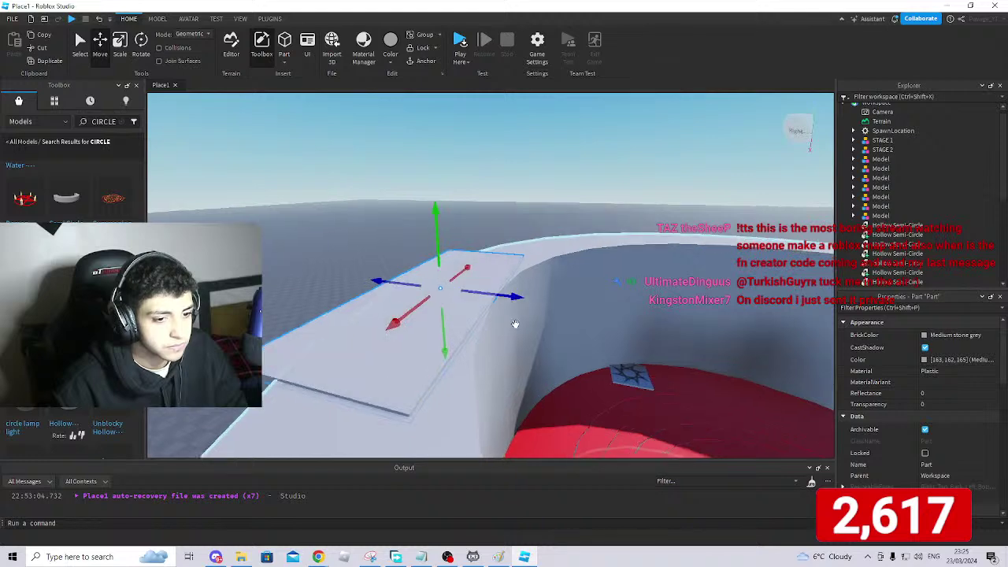
Examine how the slab fits the curve of the cylinder's rim and clear the selection.
key("w")
key("a")
right_click_drag(515, 324, 516, 326)
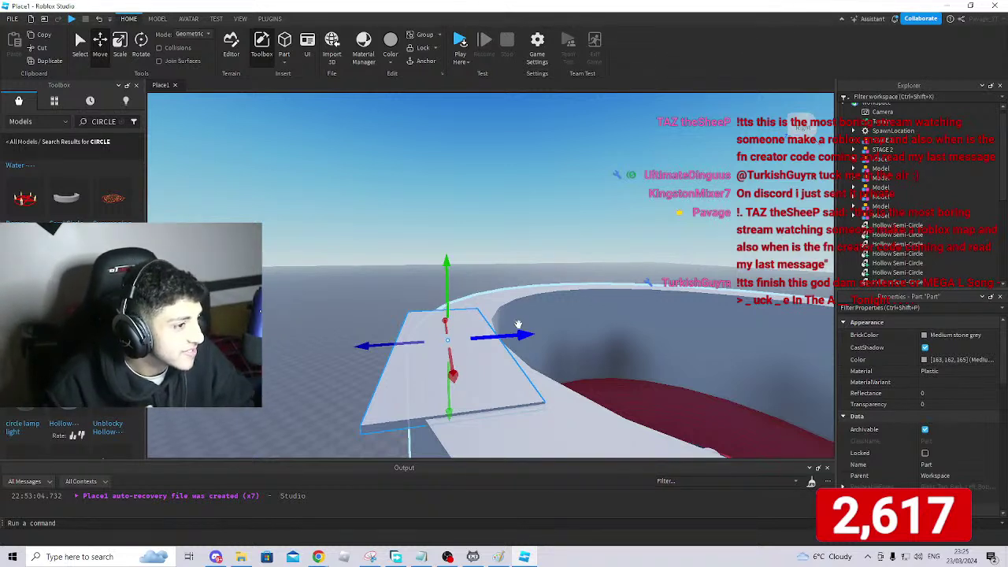
key("w")
right_click_drag(522, 247, 522, 241)
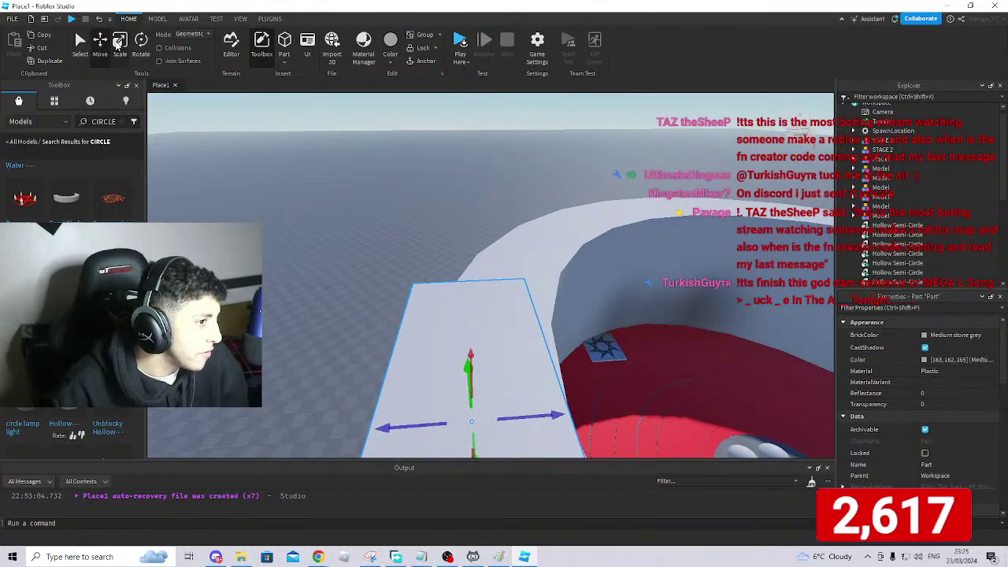
right_click_drag(516, 256, 464, 241)
left_click(464, 241)
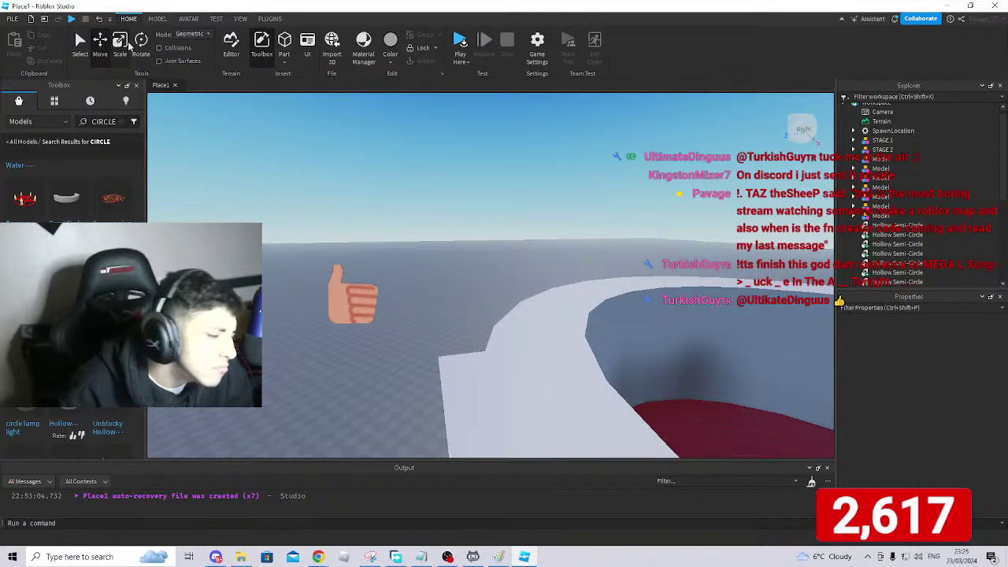
key("a")
key("d")
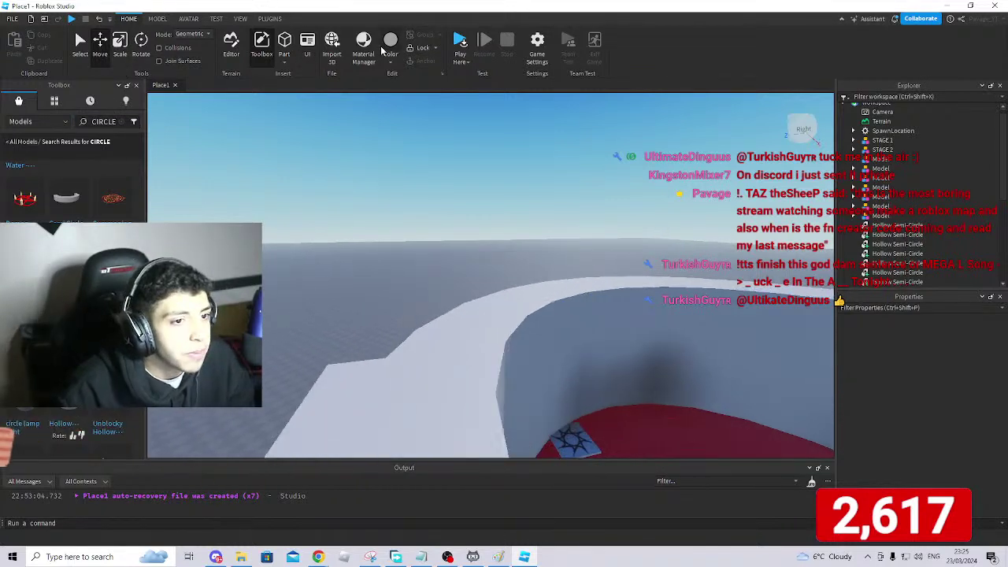
key("a")
left_click(284, 45)
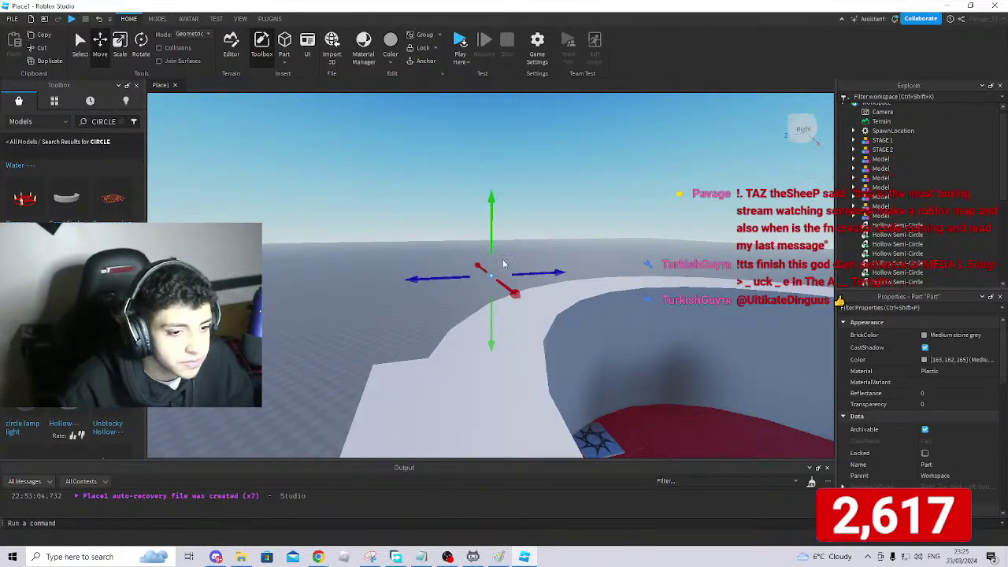
key("w")
right_click_drag(494, 209, 549, 289)
key("s")
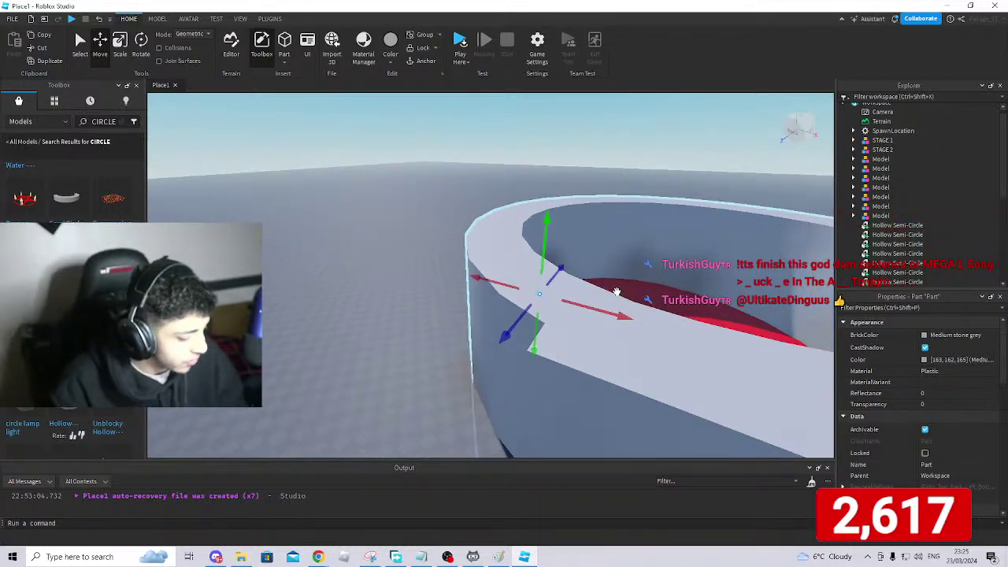
key("ctrl+z")
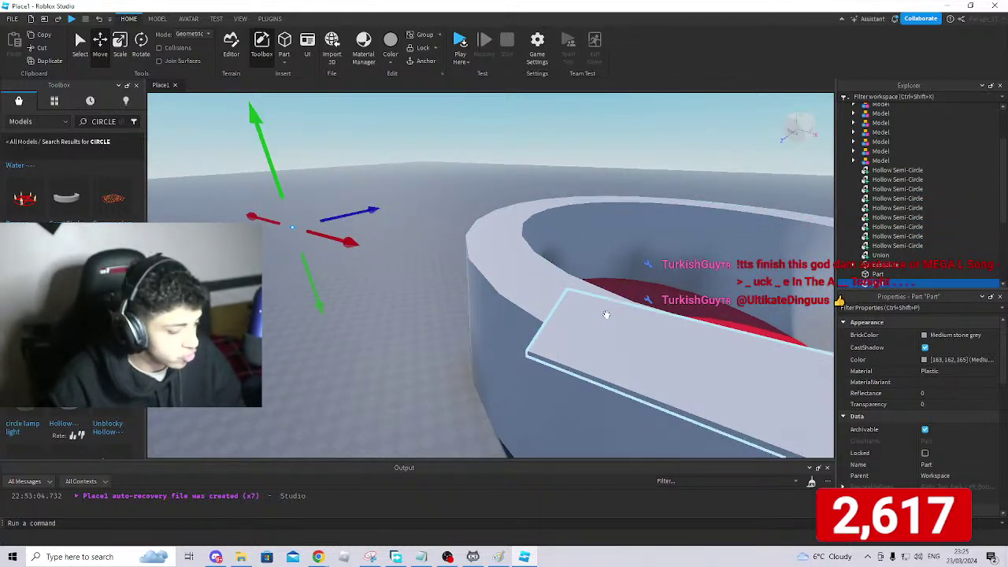
key("ctrl+z")
Duplicate the slab on the cylinder's rim and rotate the copy so it stands upright along the rim.
left_click(641, 335)
key("w")
right_click_drag(644, 336, 647, 334)
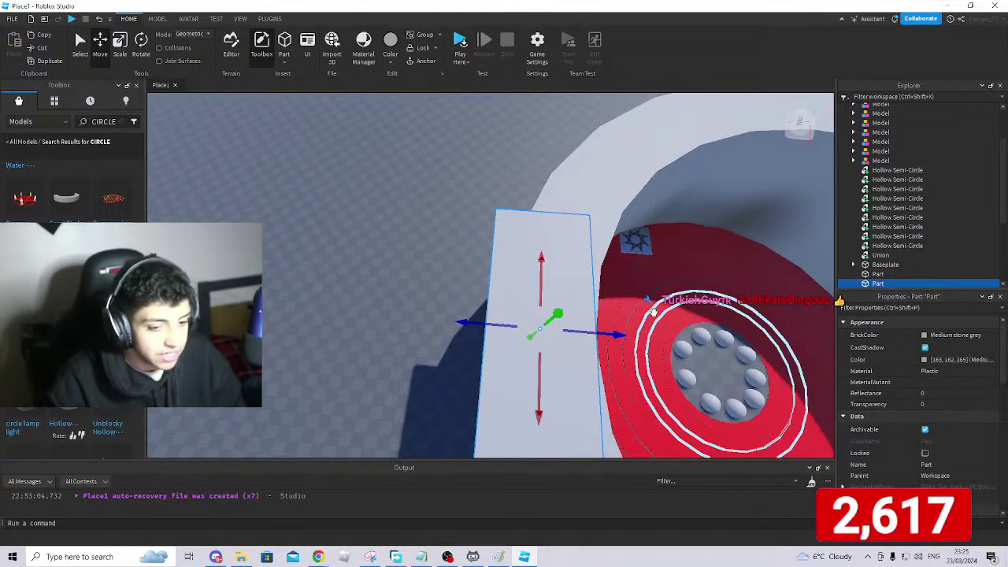
key("w")
key("s")
left_click_drag(539, 310, 437, 287)
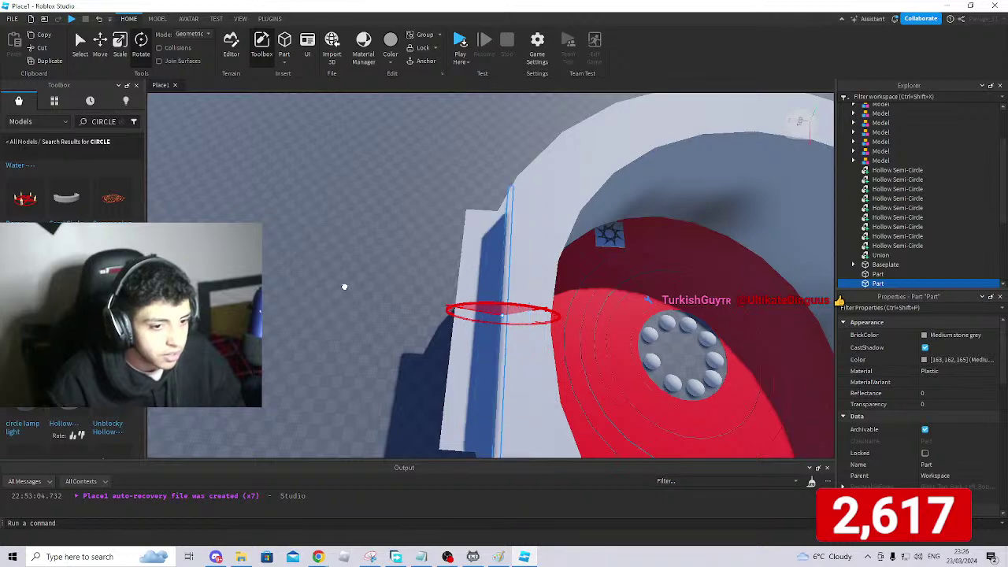
right_click_drag(619, 341, 620, 342)
key("w")
key("s")
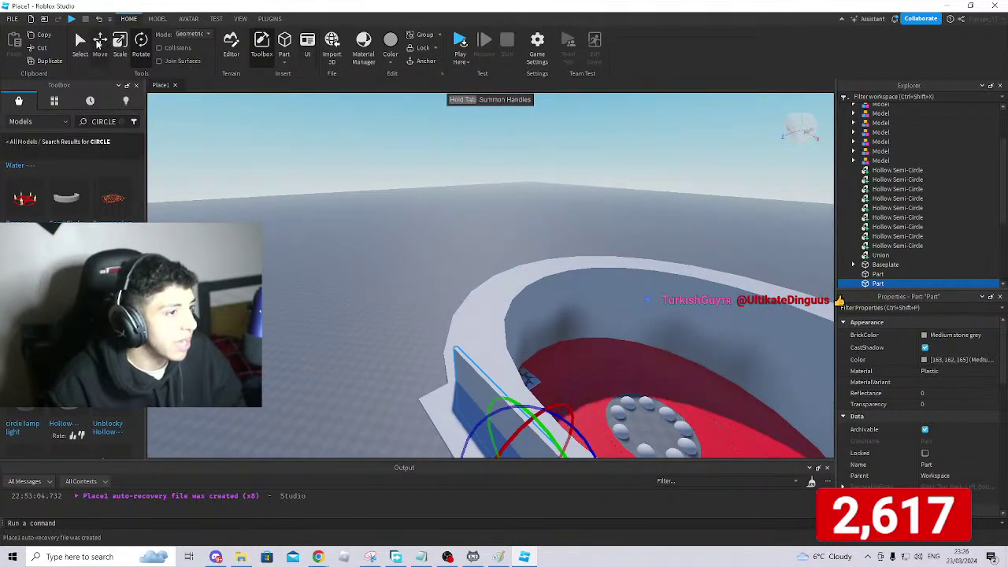
right_click_drag(558, 378, 558, 378)
key("w")
mouse_move(493, 290)
left_mouse_down()
mouse_move(499, 275)
mouse_move(489, 276)
left_mouse_up()
right_click_drag(600, 334, 601, 334)
key("s")
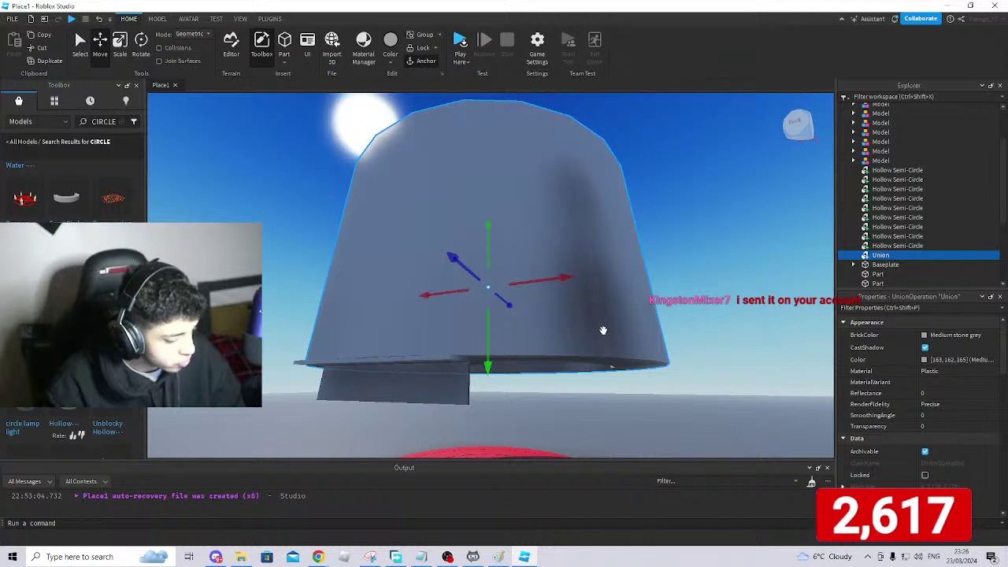
key("ctrl+z")
right_click_drag(611, 361, 607, 349)
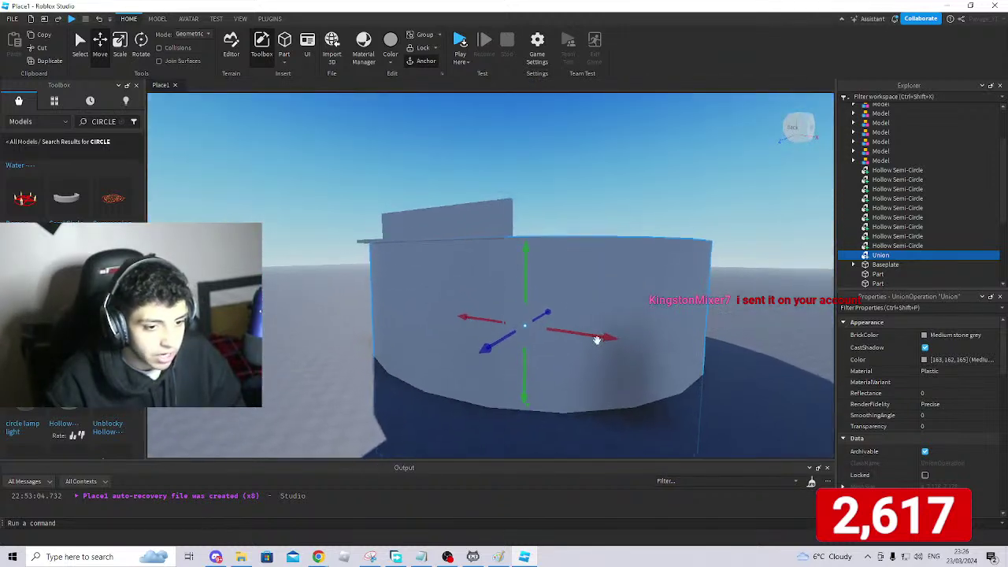
Lower the grey ring wall union around the red stepped floor until the arena interior shows above its rim.
left_click_drag(533, 265, 535, 276)
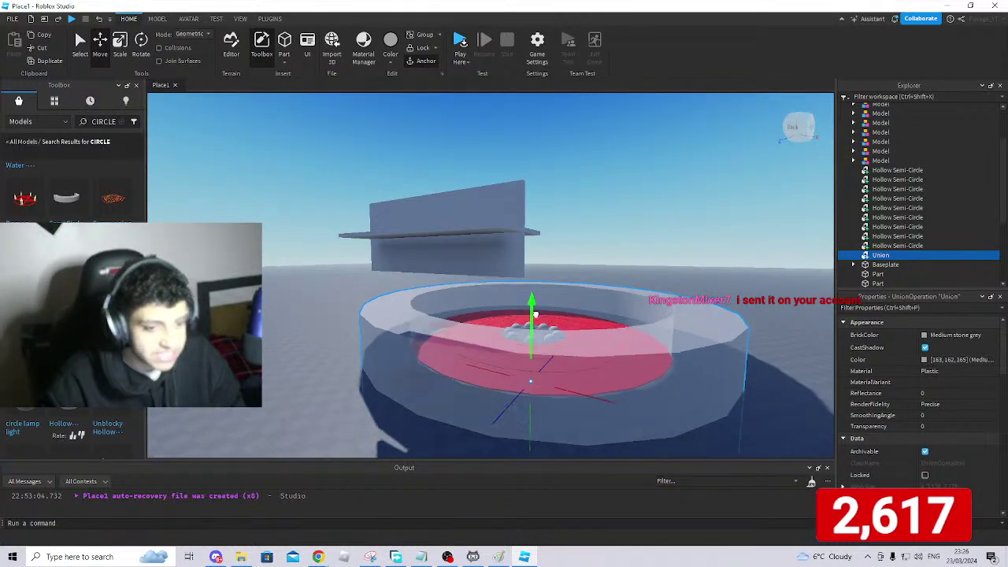
left_click_drag(535, 317, 535, 317)
key("w")
key("d")
right_click_drag(701, 326, 692, 360)
key("s")
key("w")
key("s")
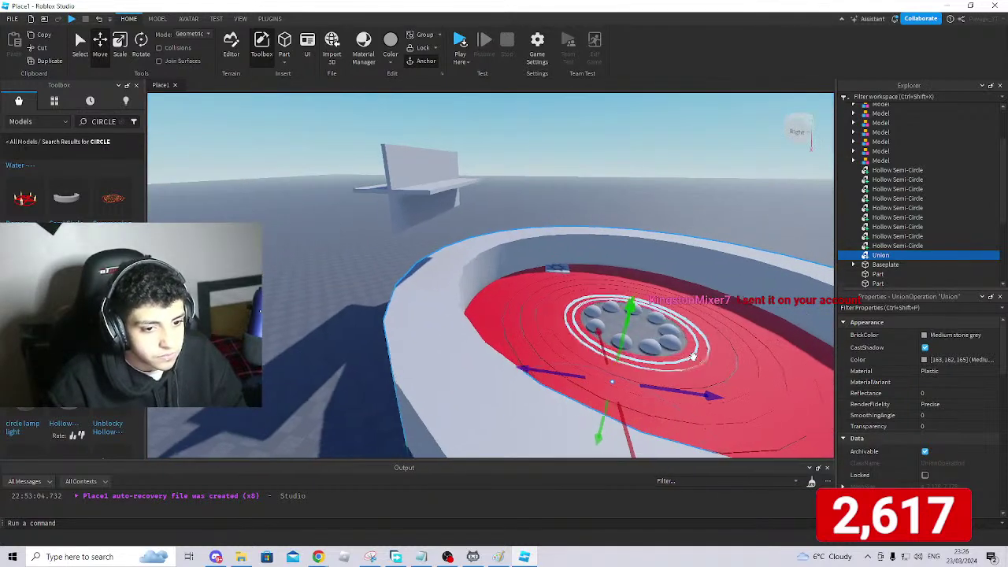
Lower the floating horizontal slab onto the top of the ring wall's rim.
key("w")
key("a")
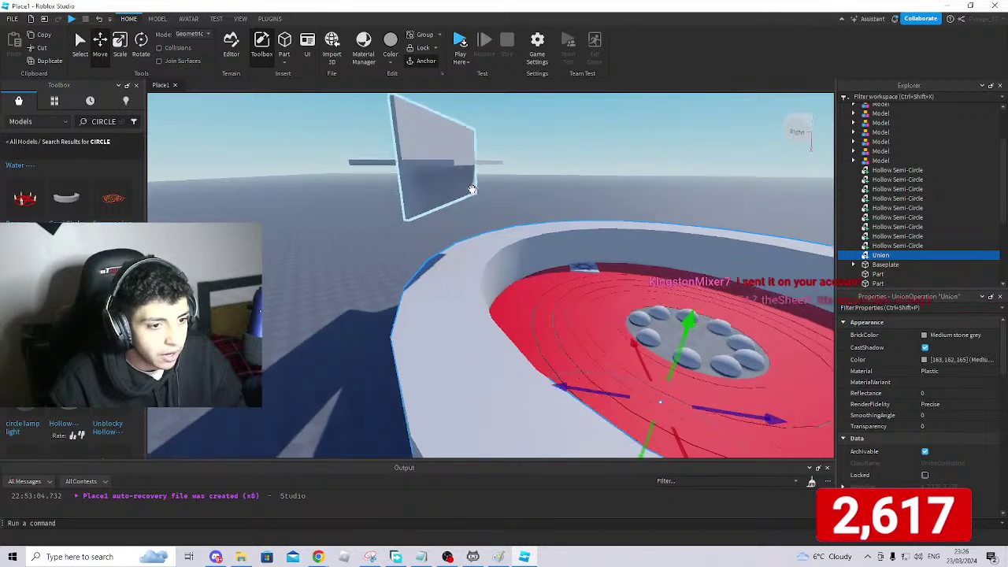
key("s")
left_click(486, 171)
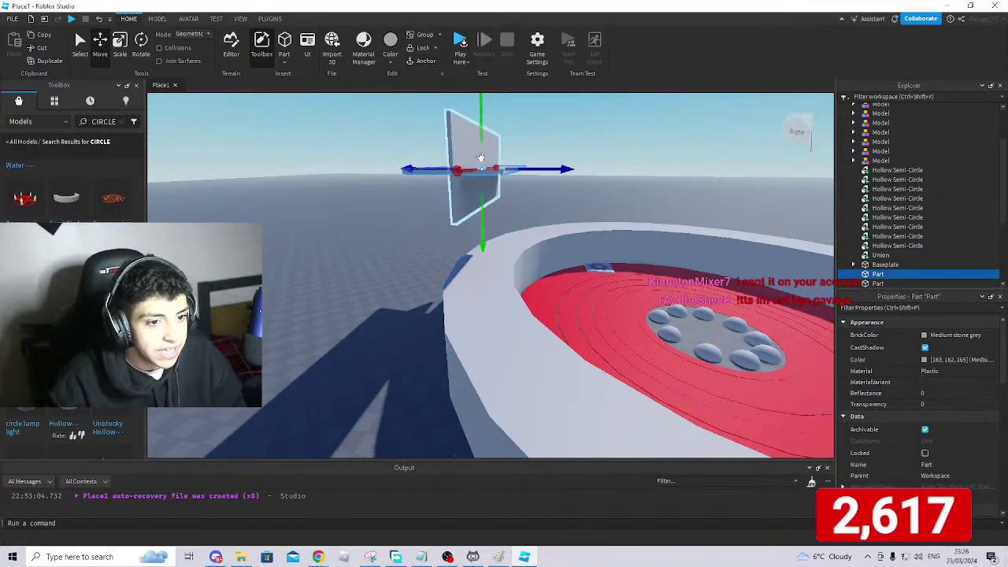
left_click_drag(479, 140, 471, 212)
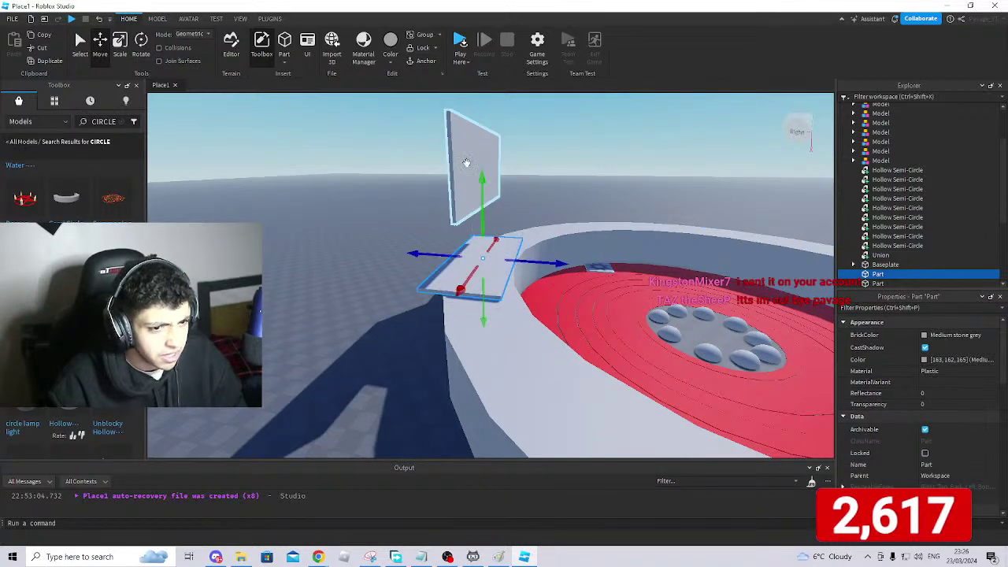
Lower the upright panel onto the slab and shift it outward to the slab's outer edge.
left_click(468, 177)
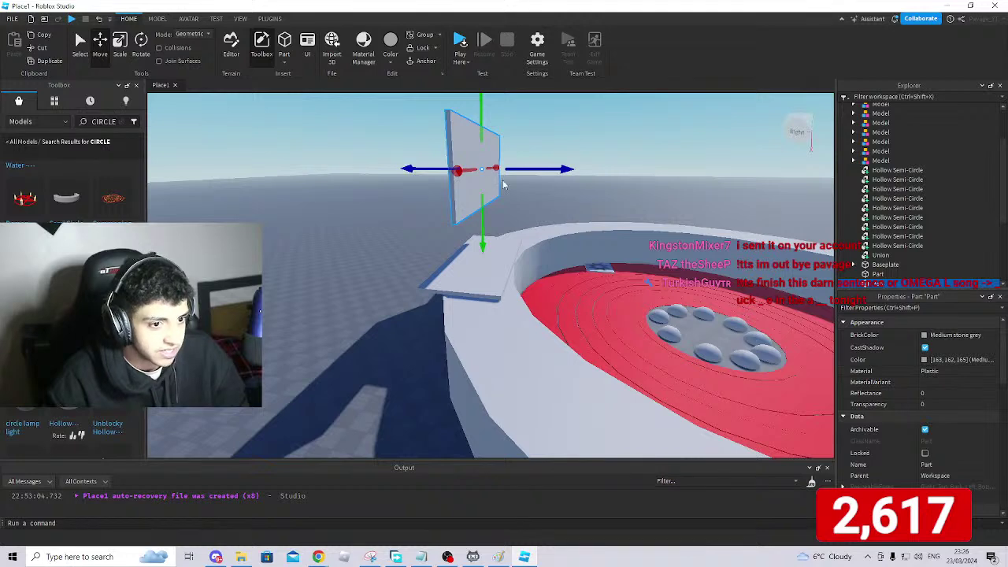
left_click_drag(483, 213, 475, 254)
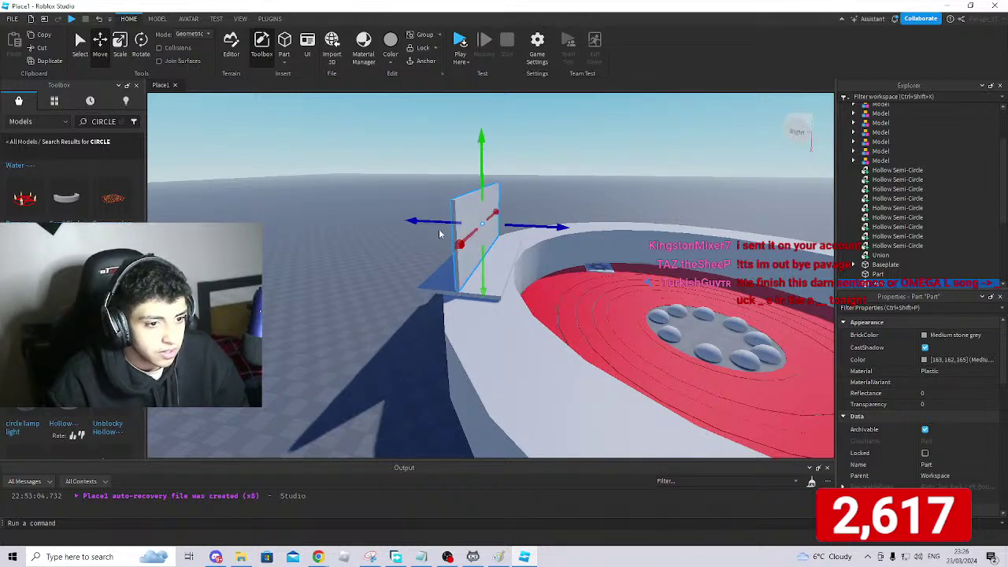
left_click_drag(439, 223, 427, 222)
right_click_drag(588, 284, 585, 284)
key("w")
Nudge the horizontal slab slightly down into the rim and lower the upright panel to match.
left_click(556, 277)
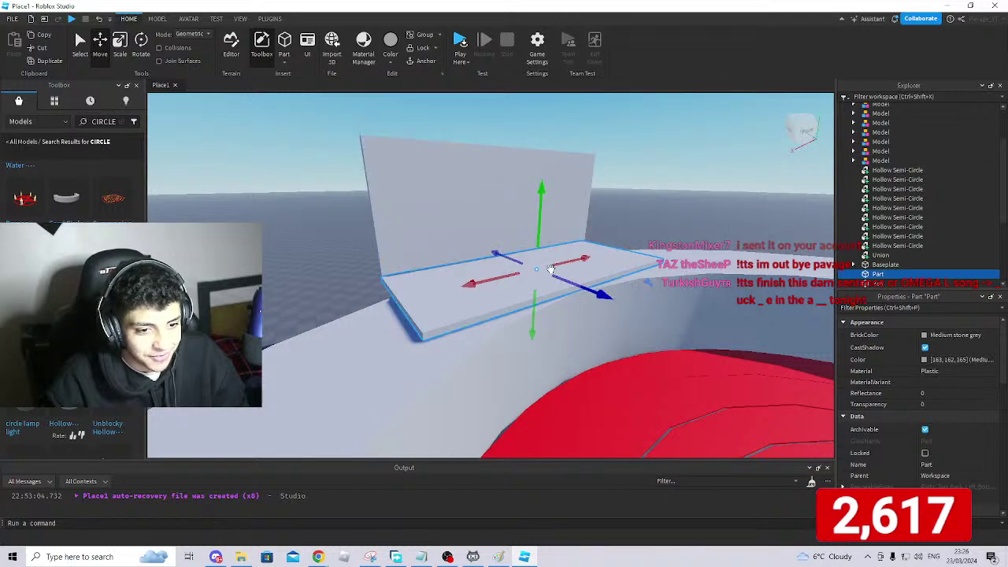
left_click_drag(543, 222, 543, 226)
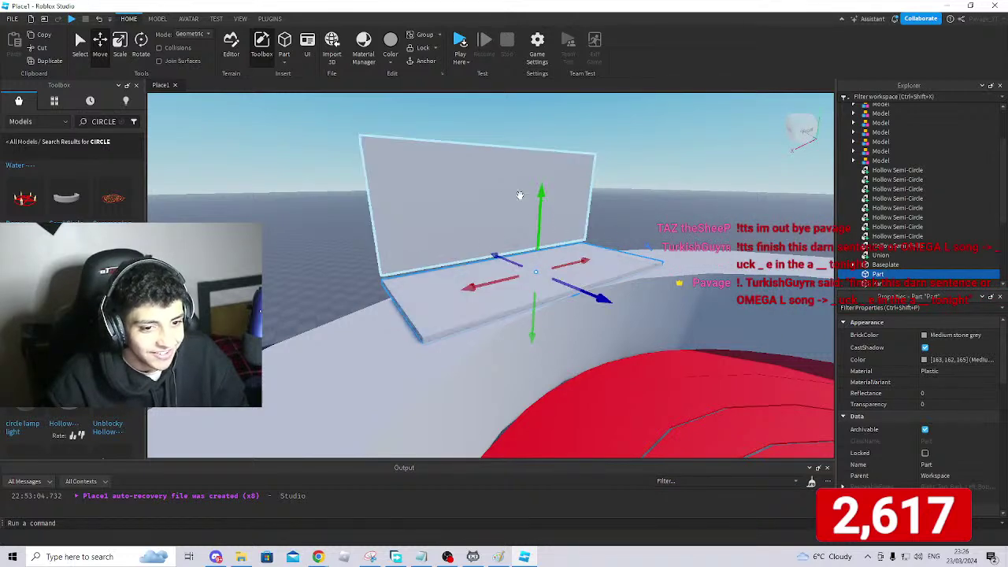
left_click(505, 182)
left_click_drag(512, 160, 510, 168)
right_click_drag(632, 241, 635, 245)
key("a")
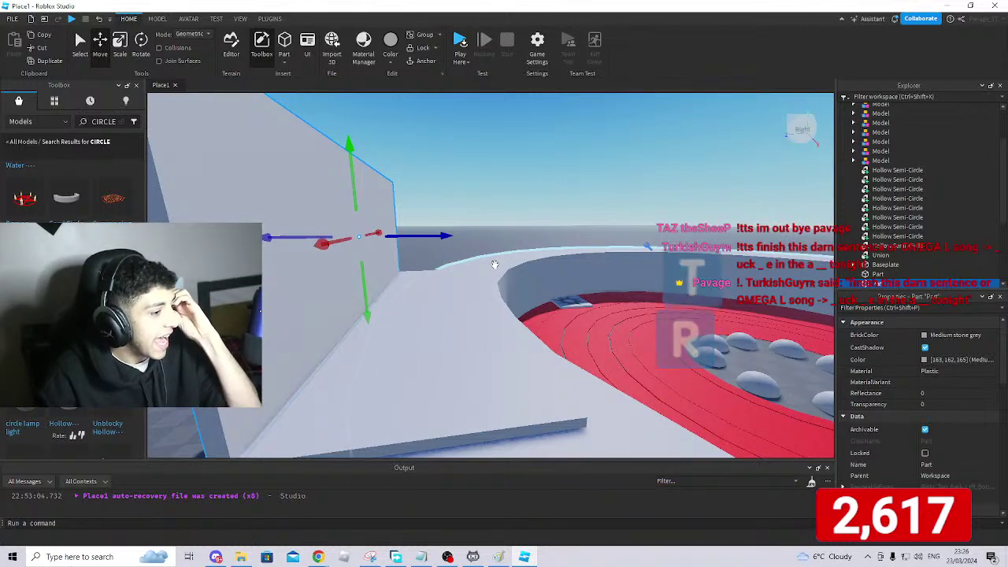
Deselect the panel and examine the slab, the ring wall's rim and the spawn pad inside the arena.
left_click(564, 195)
key("w")
right_click_drag(563, 195, 562, 189)
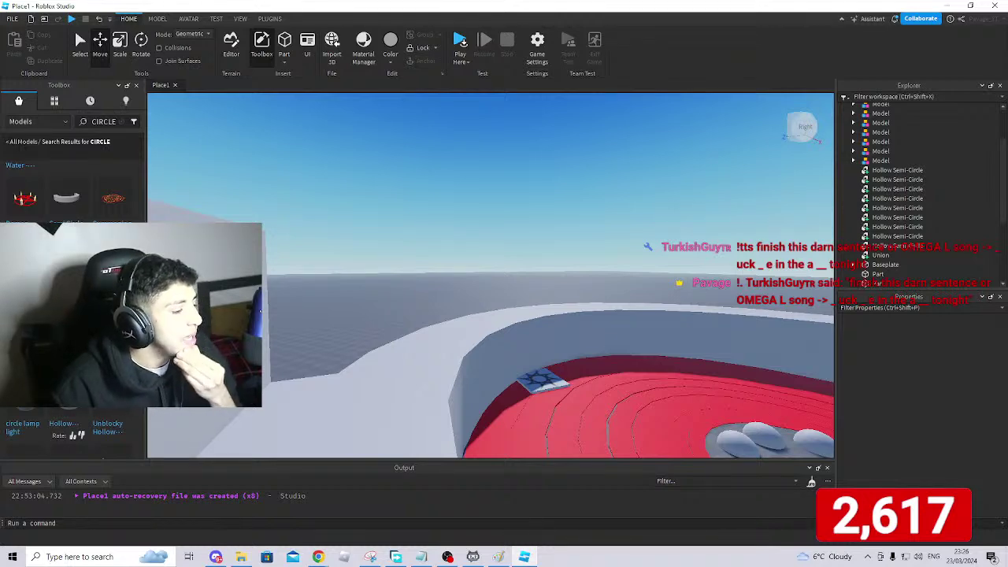
key("w")
right_click_drag(403, 244, 398, 229)
key("s")
key("w")
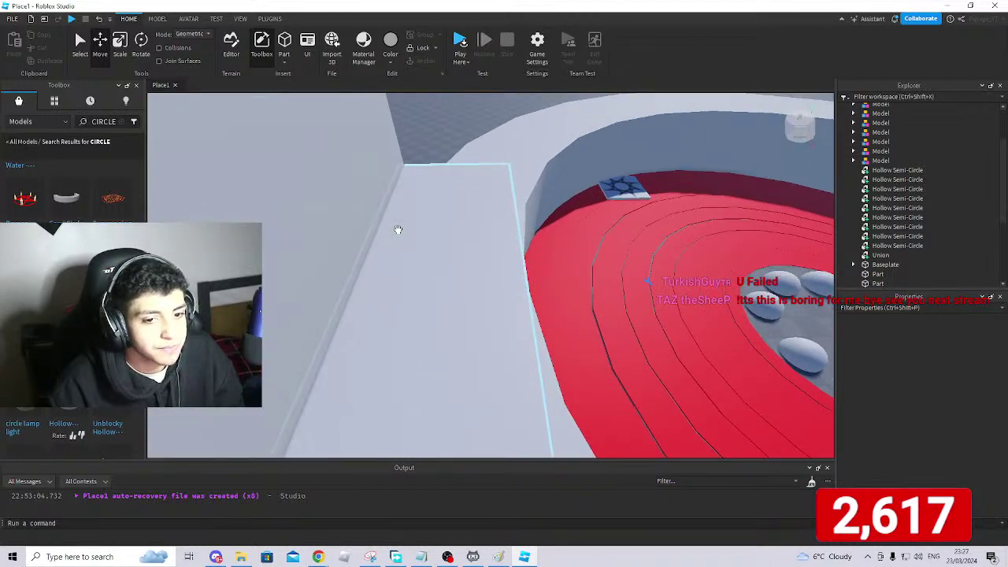
right_click_drag(194, 196, 327, 108)
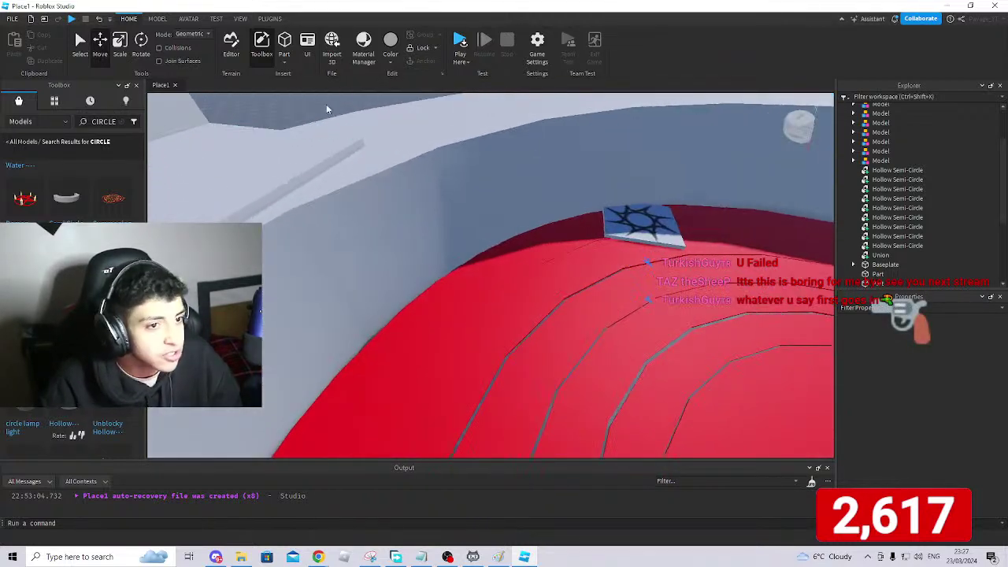
Start a playtest from the current view and jump the character around the red floor beside the ring wall.
left_click(461, 41)
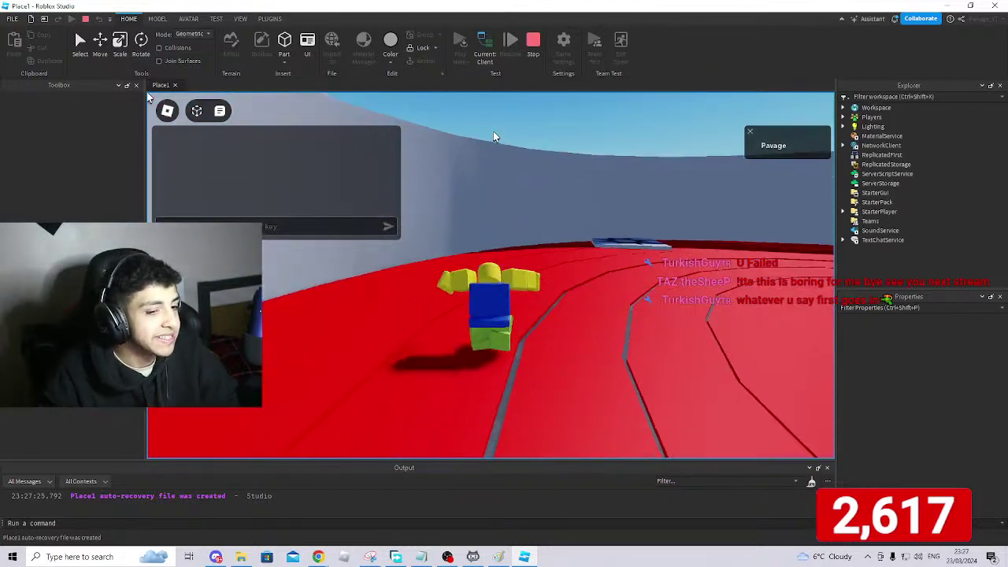
right_click_drag(576, 204, 586, 216)
key("s")
key("w")
key("space")
key("space")
key("space")
key("space")
scroll(577, 266, "down", 5)
right_click_drag(577, 265, 578, 266)
scroll(409, 230, "up", 5)
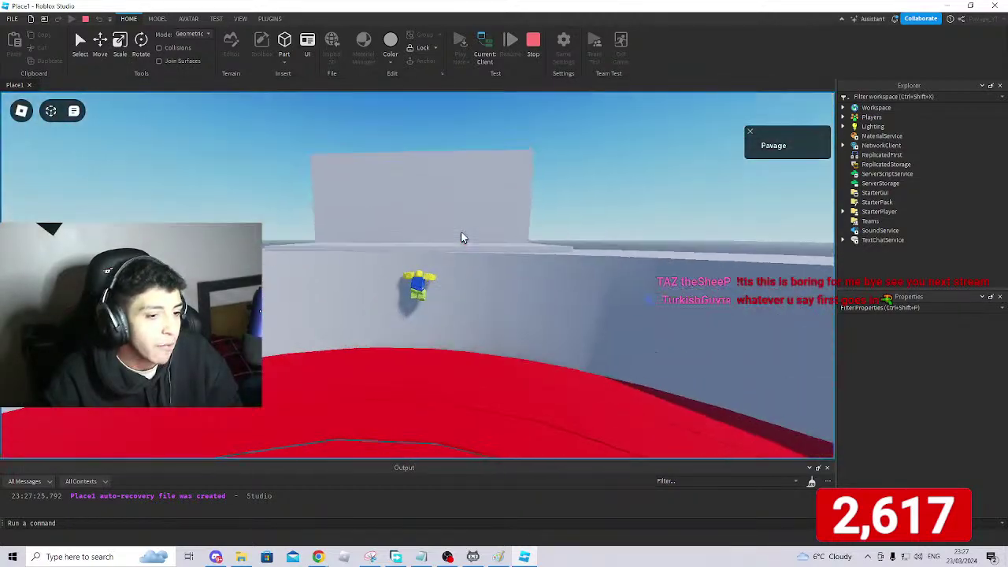
Bring the character to the central circle of domes and examine the arena walls from there.
right_click_drag(461, 232, 464, 233)
key("space")
key("d")
key("w")
key("space")
right_click_drag(465, 231, 464, 231)
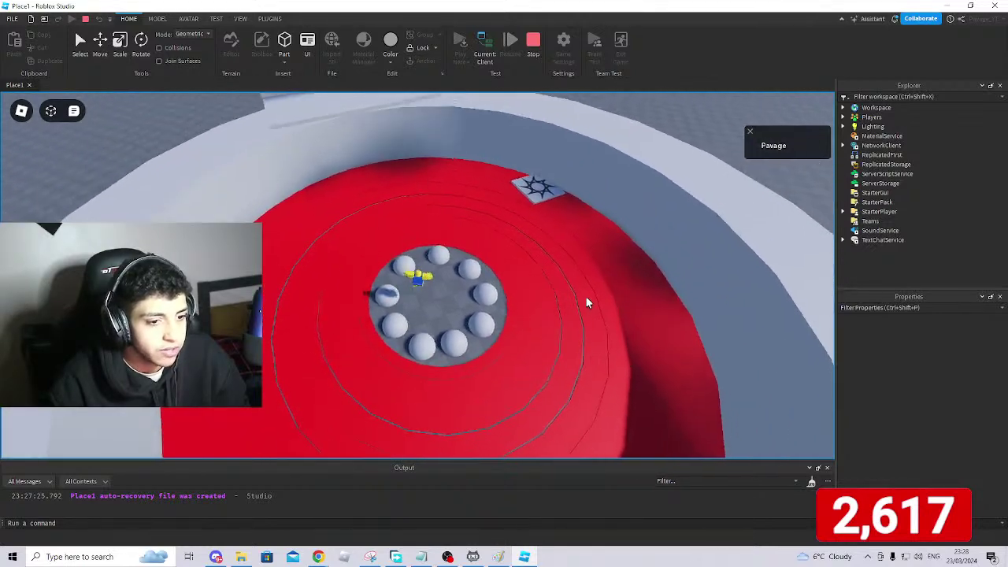
right_click_drag(586, 297, 589, 297)
scroll(588, 297, "up", 8)
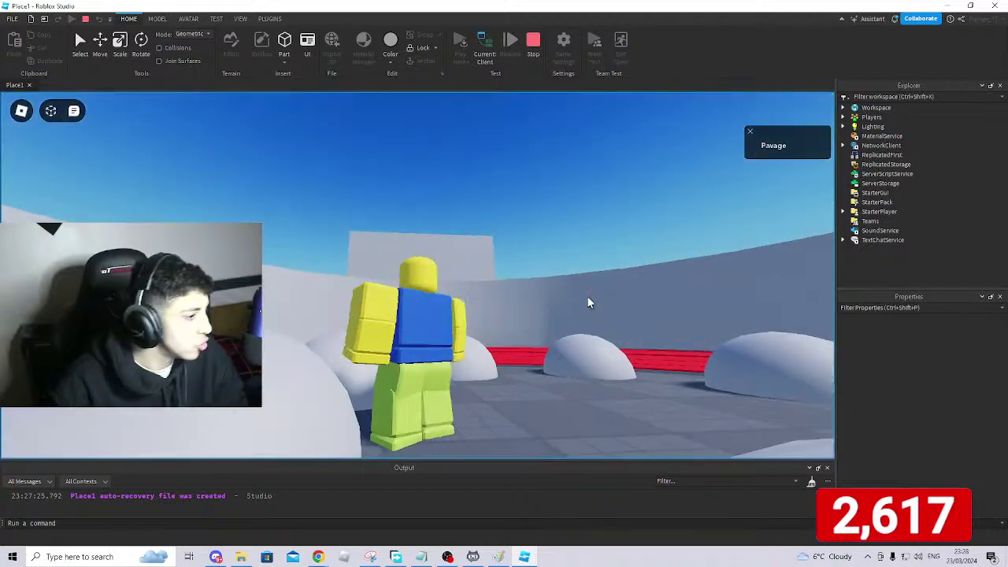
Walk the character around the central circle while examining the whole arena and its panels from high above.
scroll(586, 302, "down", 5)
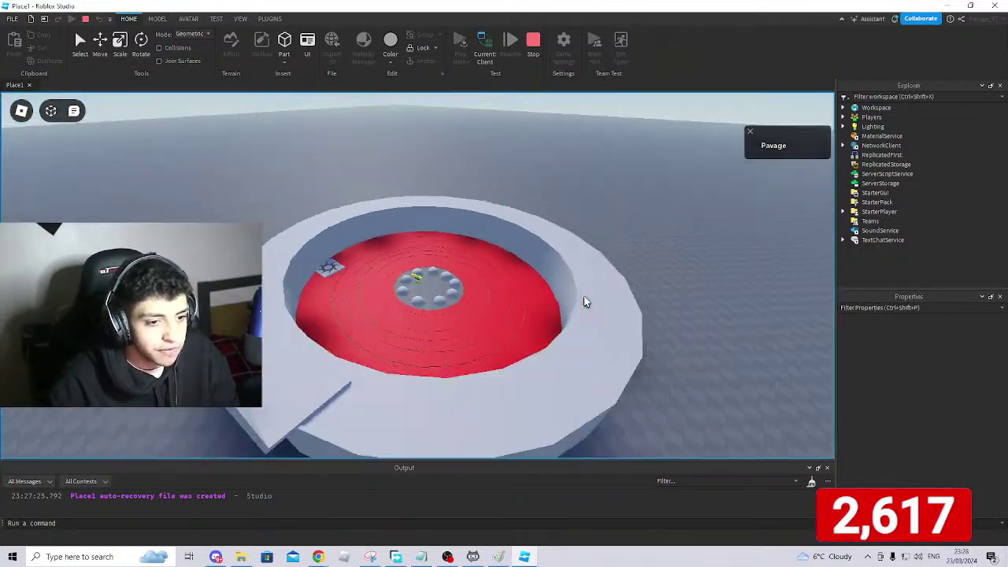
key("s")
right_click_drag(584, 297, 575, 297)
key("d")
scroll(585, 297, "up", 5)
scroll(584, 297, "down", 5)
key("w")
key("a")
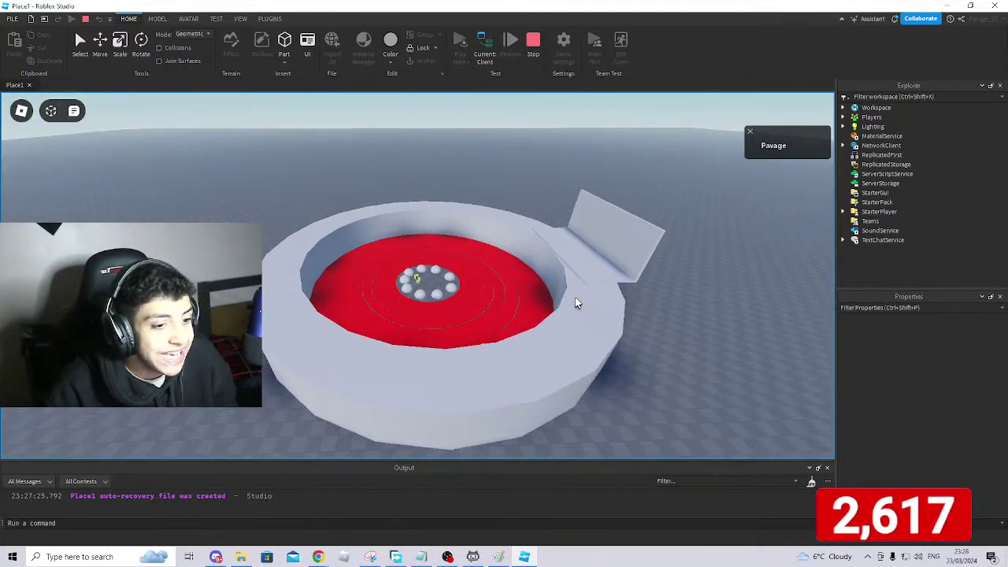
key("a")
key("s")
key("d")
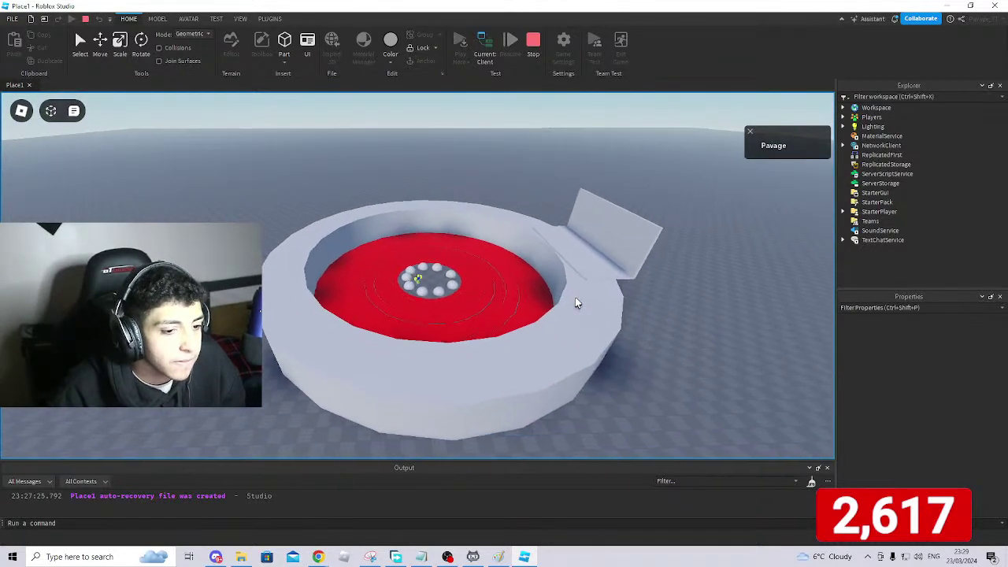
key("w")
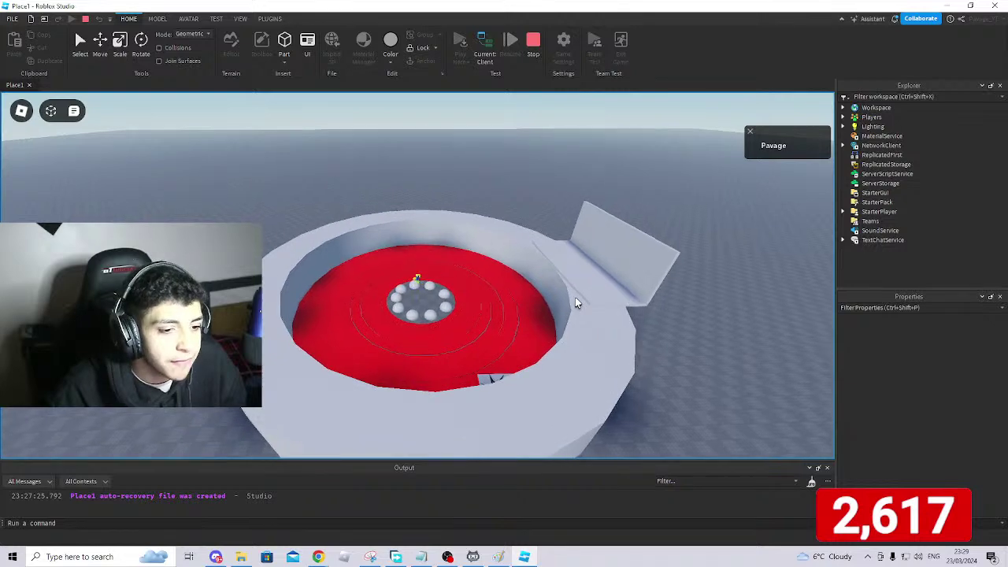
right_click_drag(576, 303, 576, 302)
key("s")
key("d")
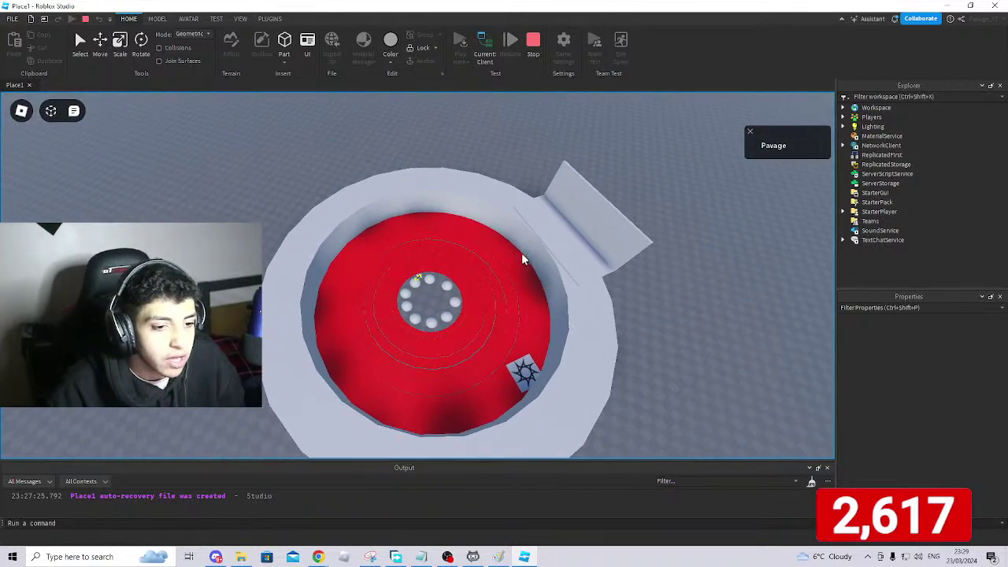
key("s")
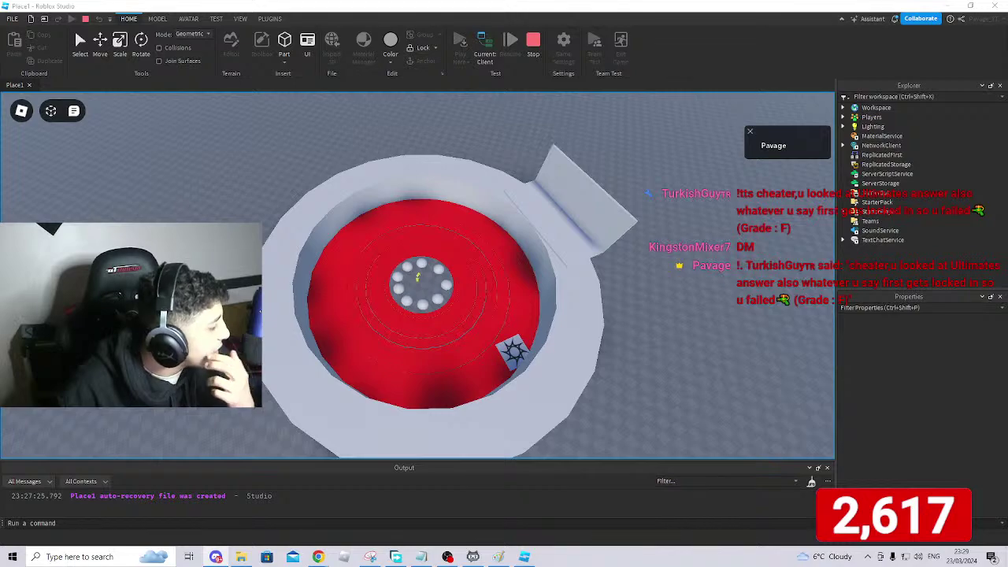
Switch to Discord and view the image posted in the general channel at full size, closing it again.
left_click_drag(0, 126, 312, 1)
left_click(364, 293)
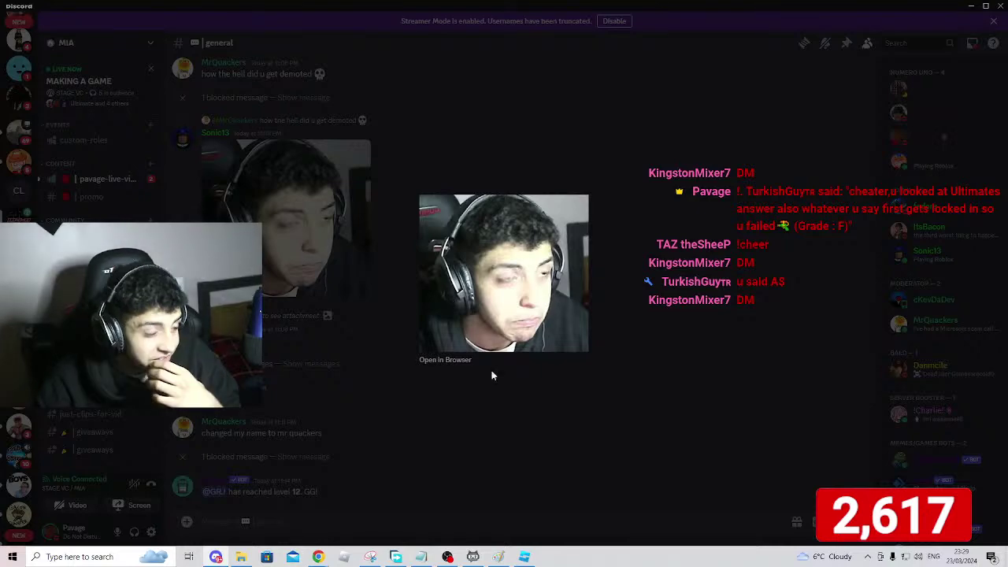
left_click(525, 462)
scroll(23, 110, "up", 3)
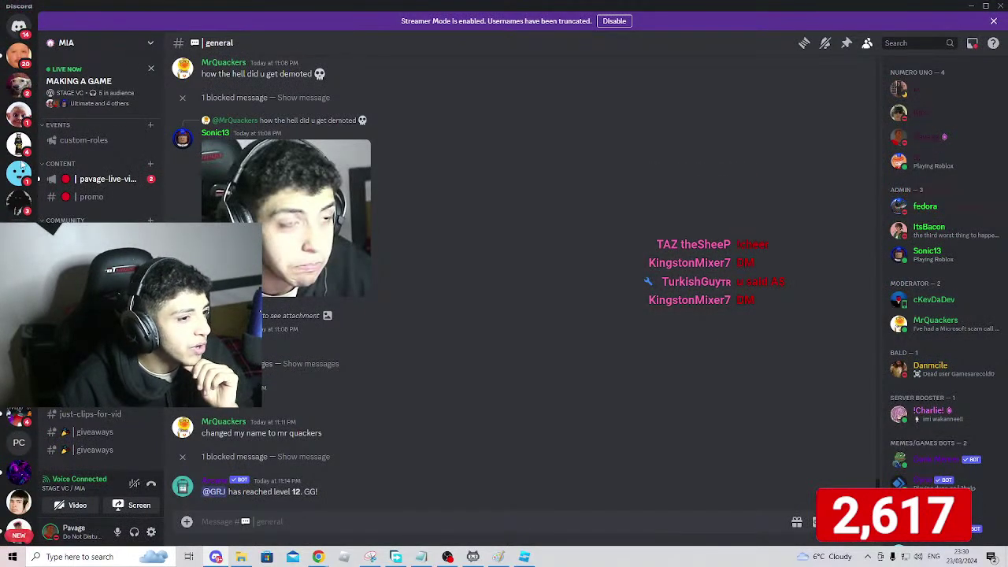
Open the pending message requests in direct messages and accept the newest one, which has an attachment.
left_click(19, 26)
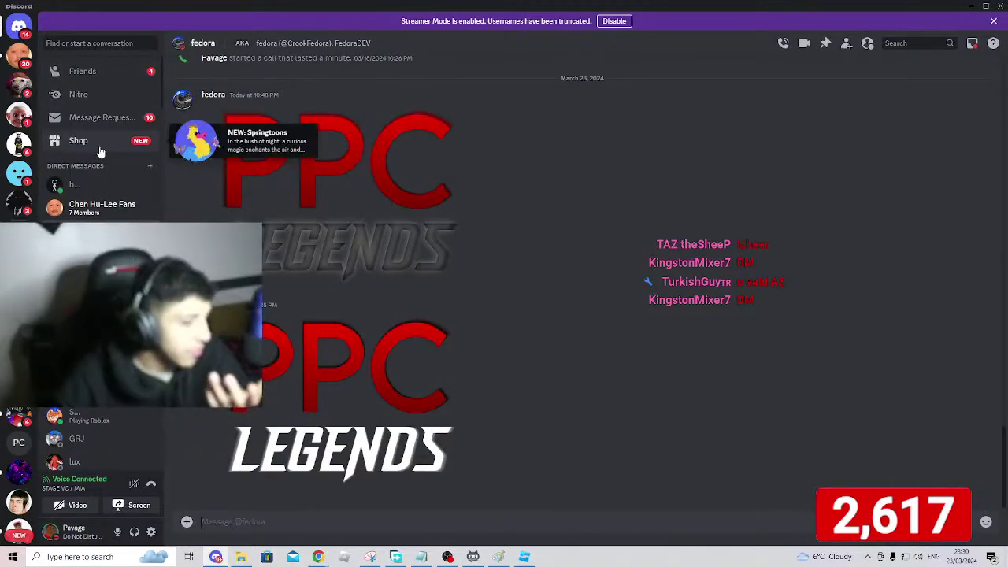
left_click(111, 73)
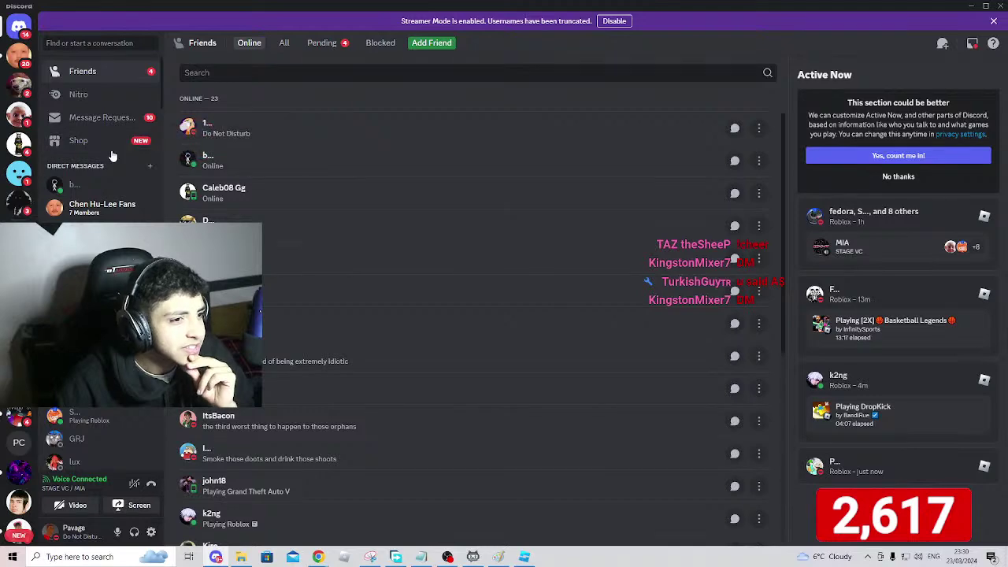
left_click(110, 118)
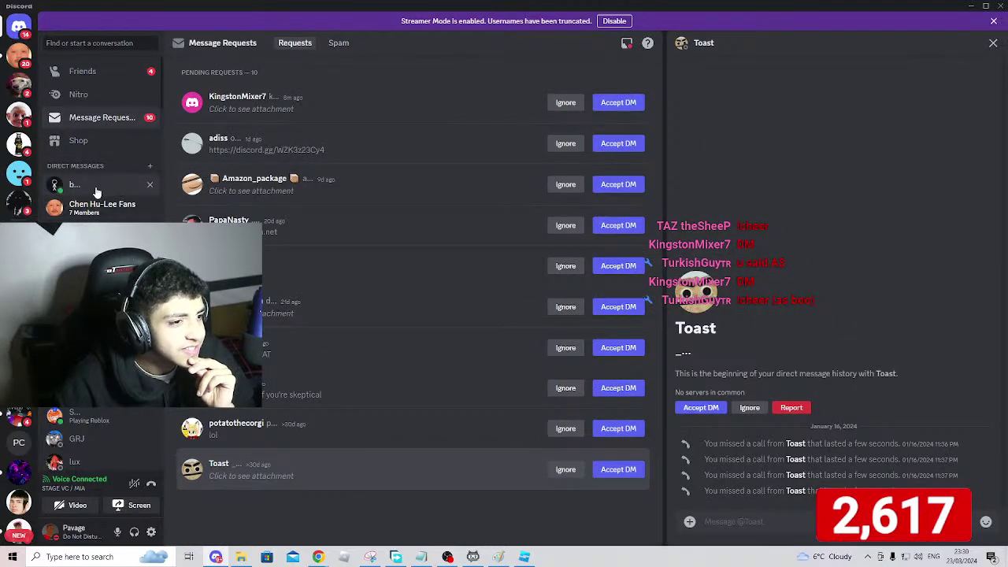
left_click(292, 111)
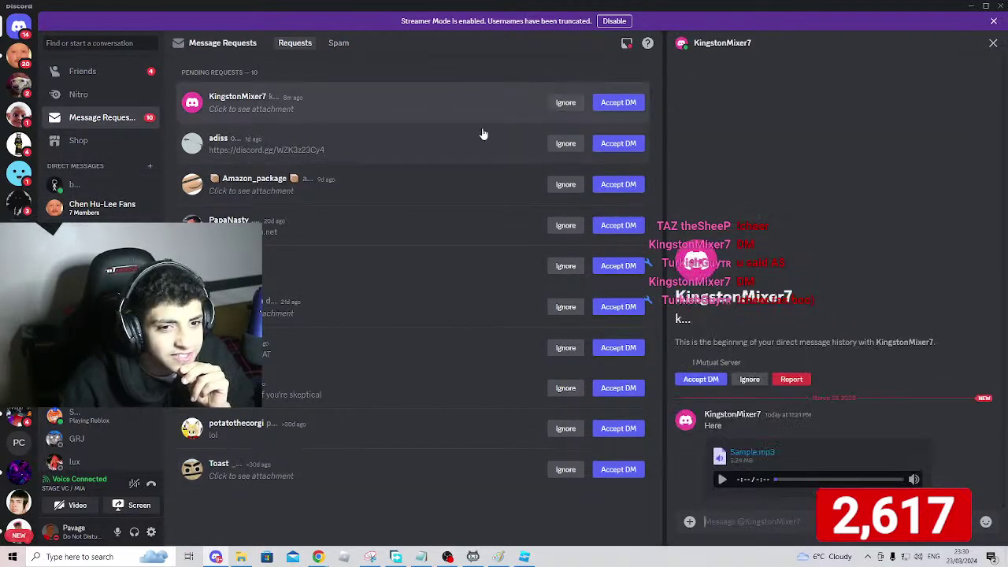
left_click(631, 104)
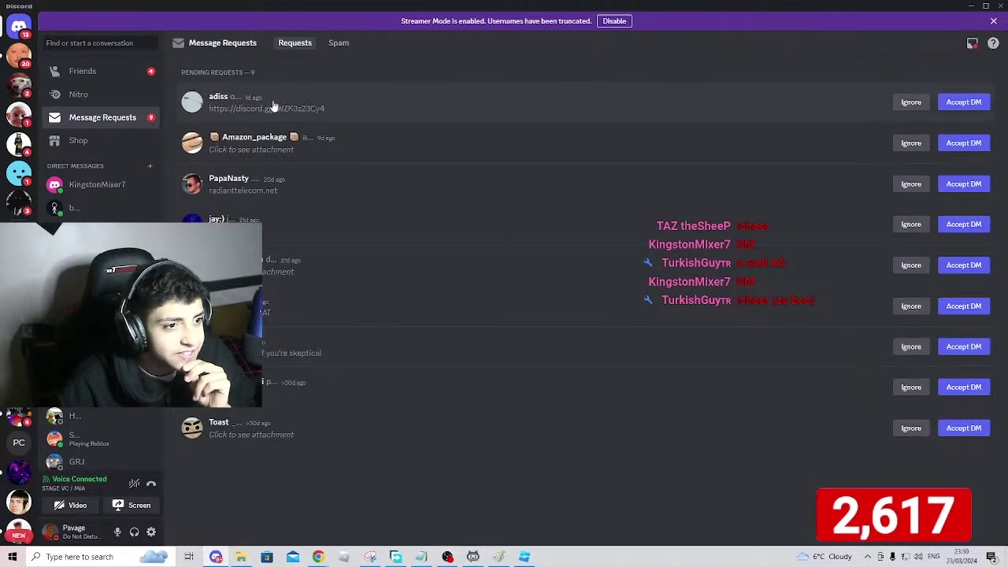
Open the accepted conversation, play the attached Sample.mp3 and pause it partway through.
left_click(79, 188)
left_click(220, 444)
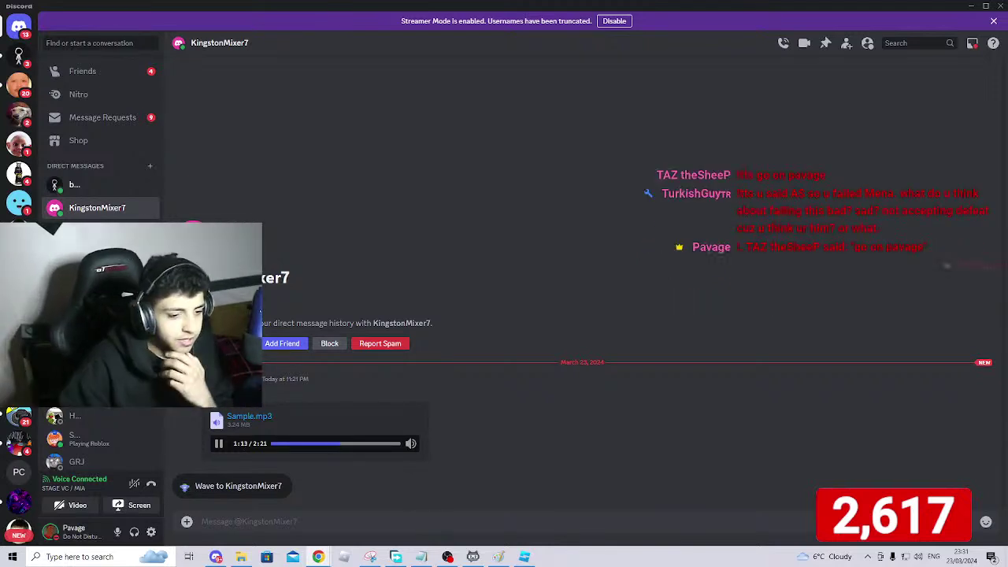
left_click(218, 444)
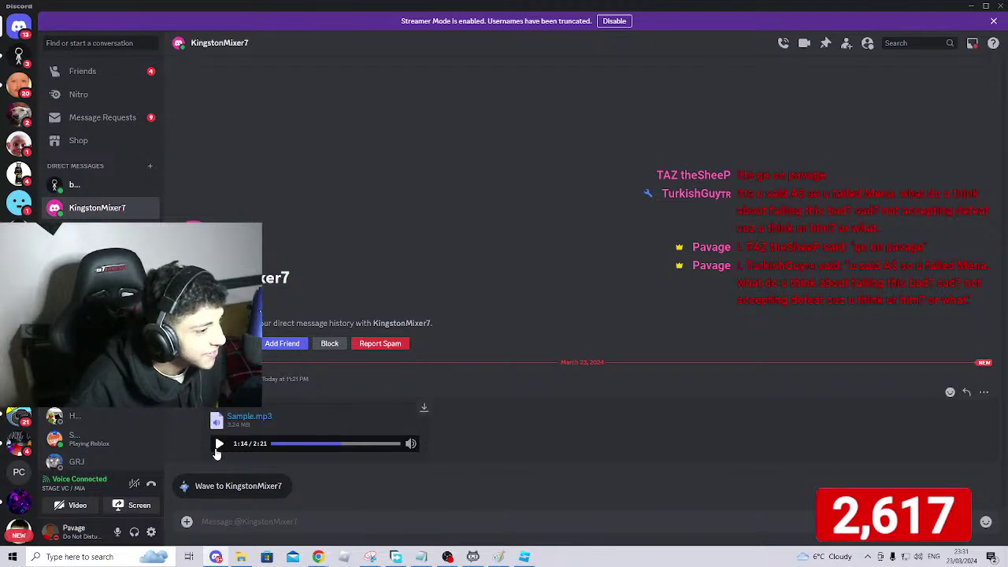
Reply to the audio sample's sender with the message "THATS FIRTE".
left_click(272, 522)
type("THGATS")
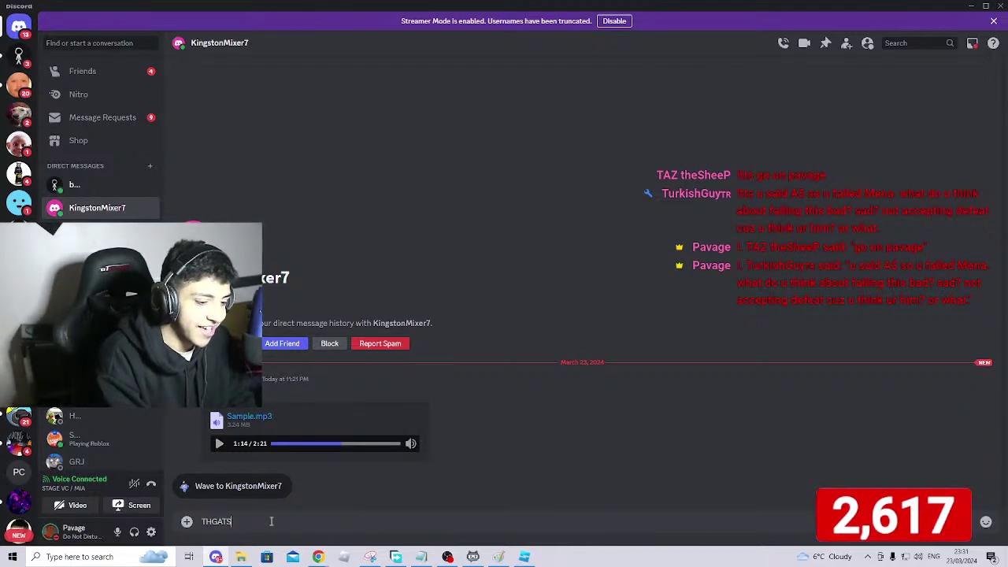
type("AT")
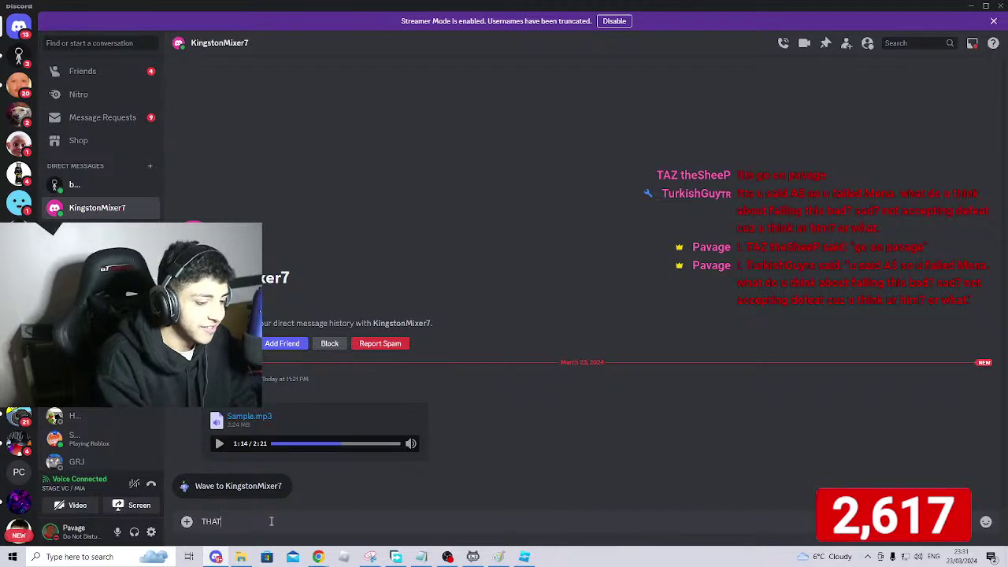
type("S FIRTE")
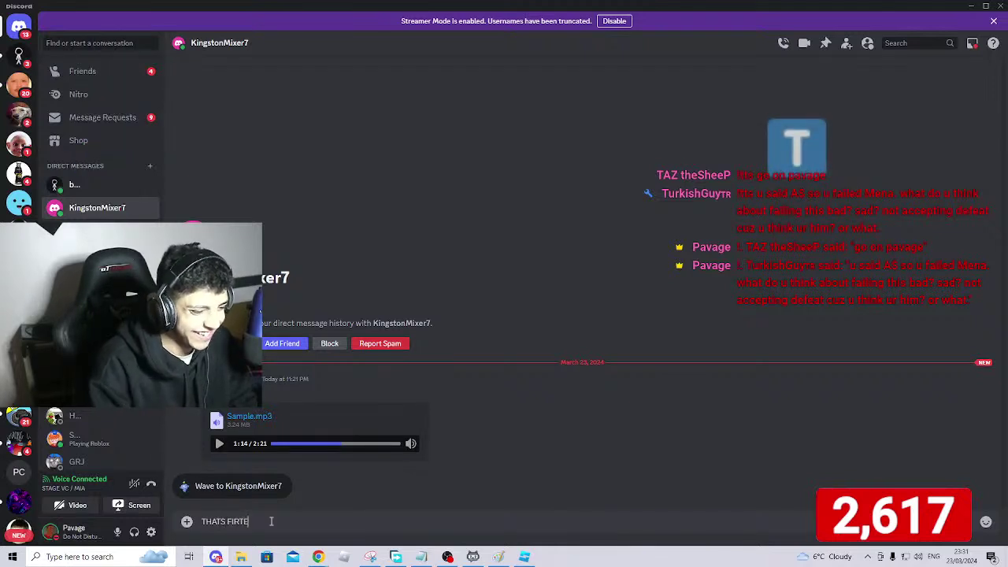
key("Return")
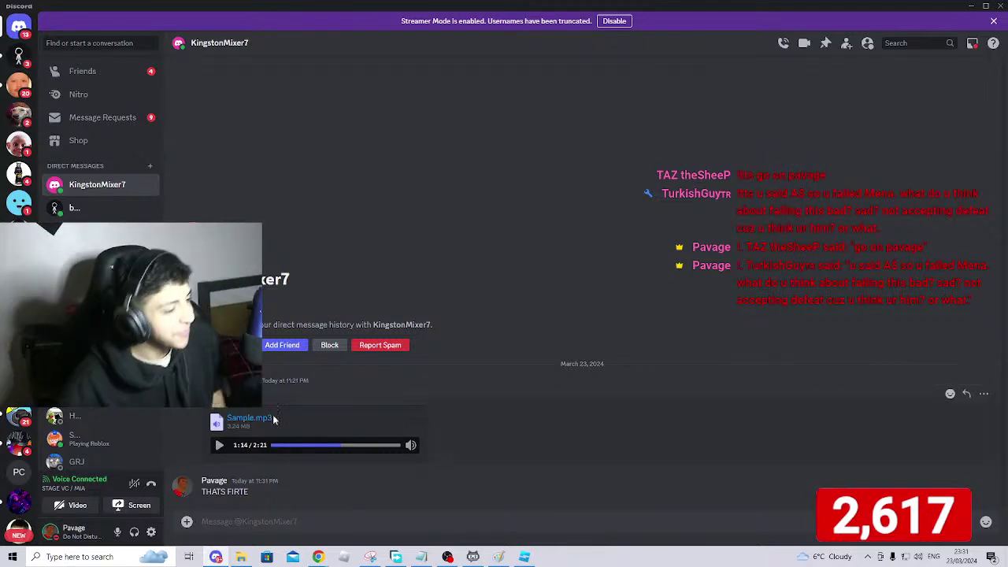
Send the red 100 emoji as a follow-up message in the same conversation.
left_click(985, 523)
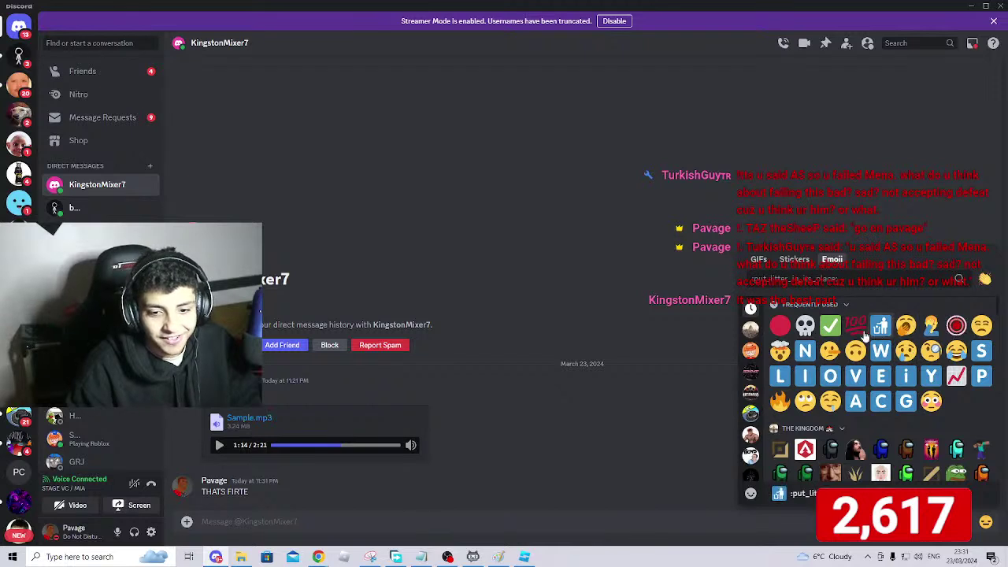
left_click(860, 327)
key("Return")
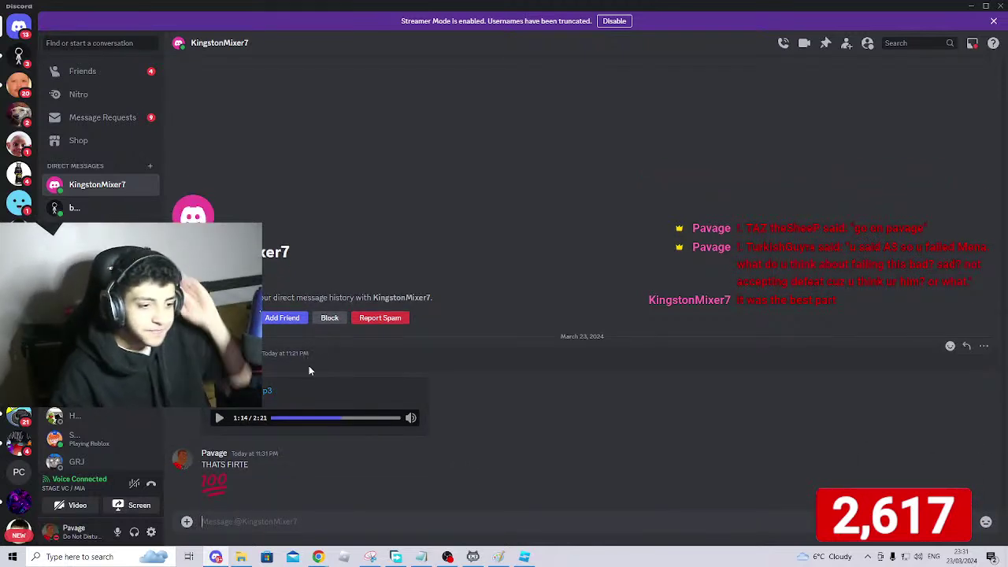
Check the new messages in the other recent direct conversation and return to the one with the audio sample.
left_click(89, 208)
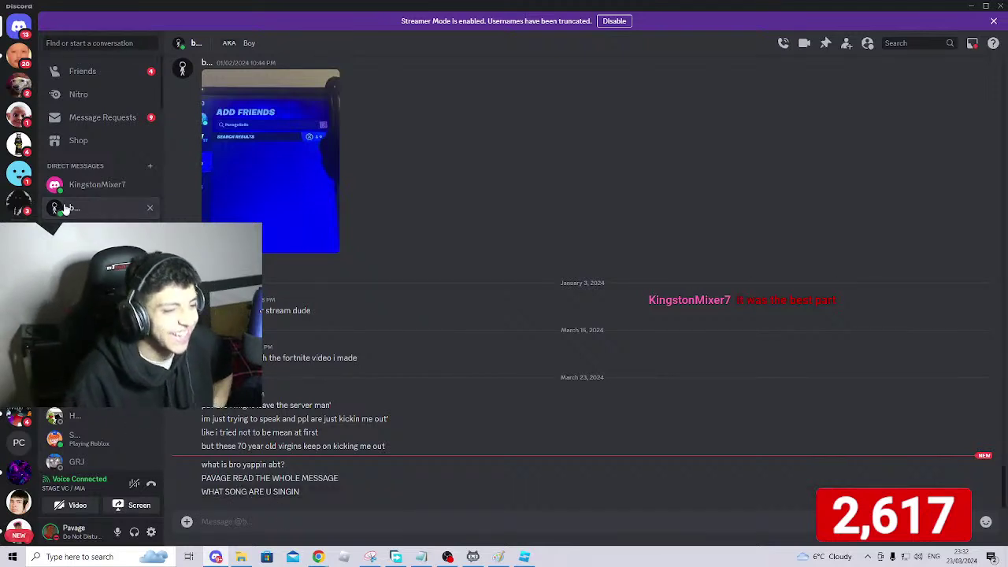
left_click(85, 187)
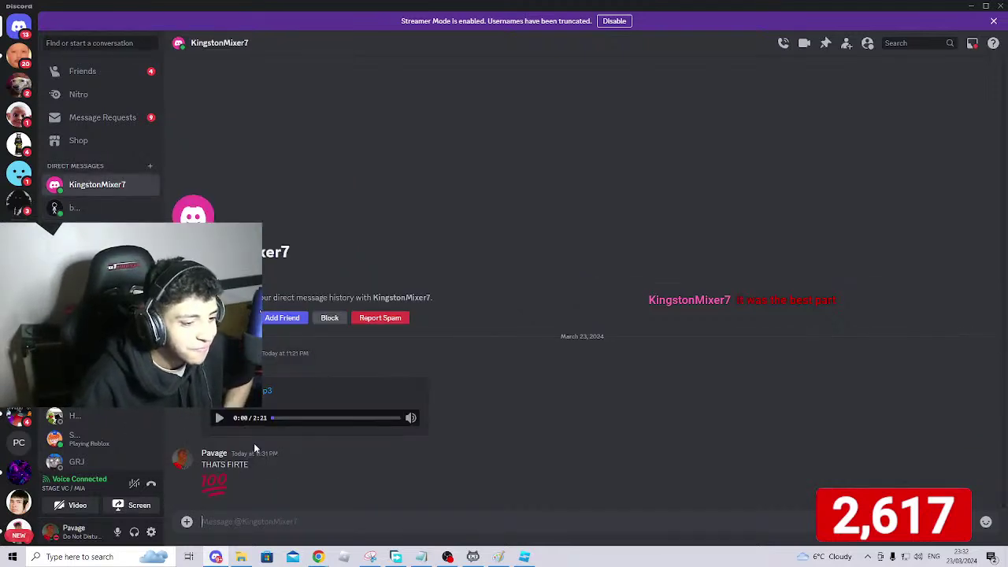
left_click(256, 391)
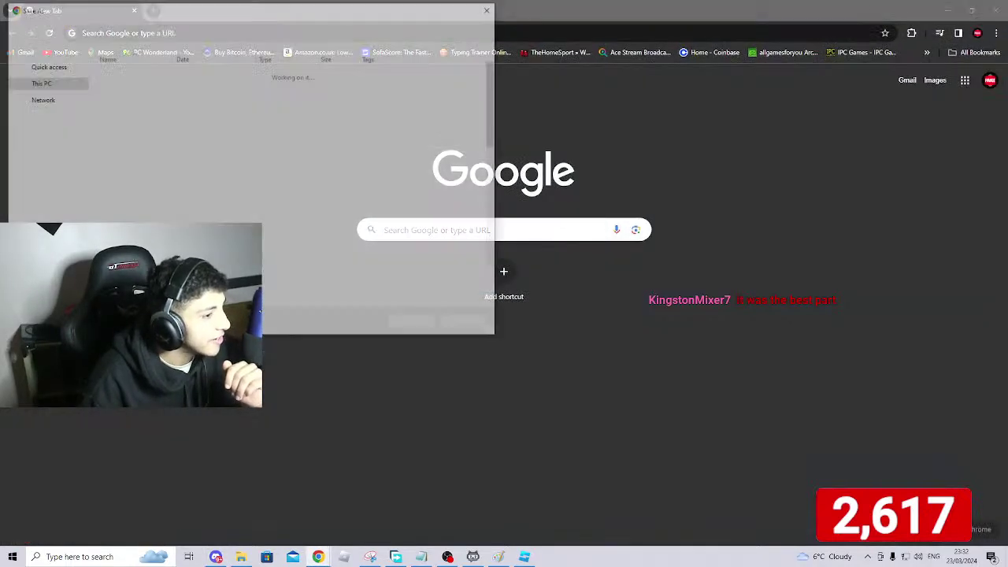
left_click(492, 7)
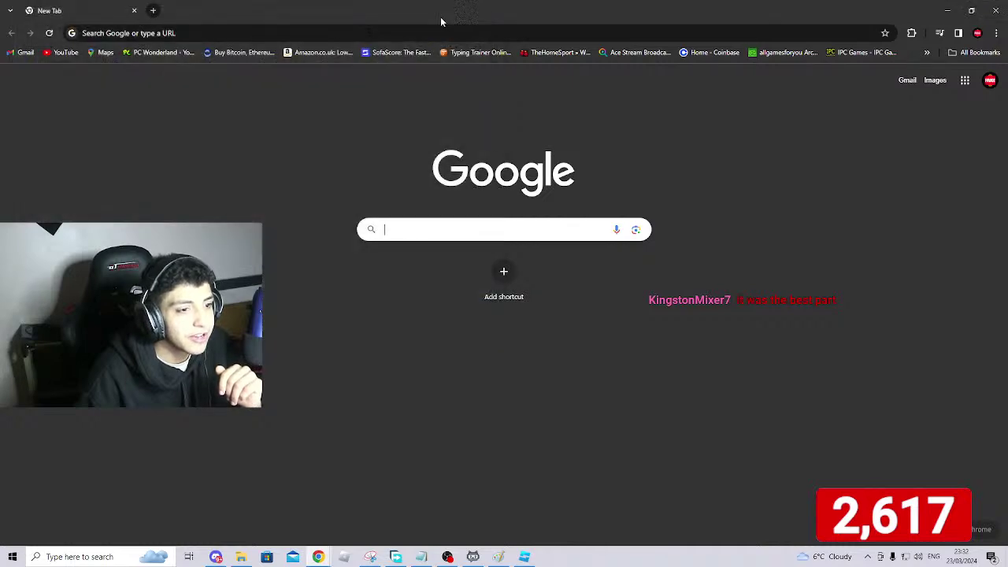
key("alt+Tab")
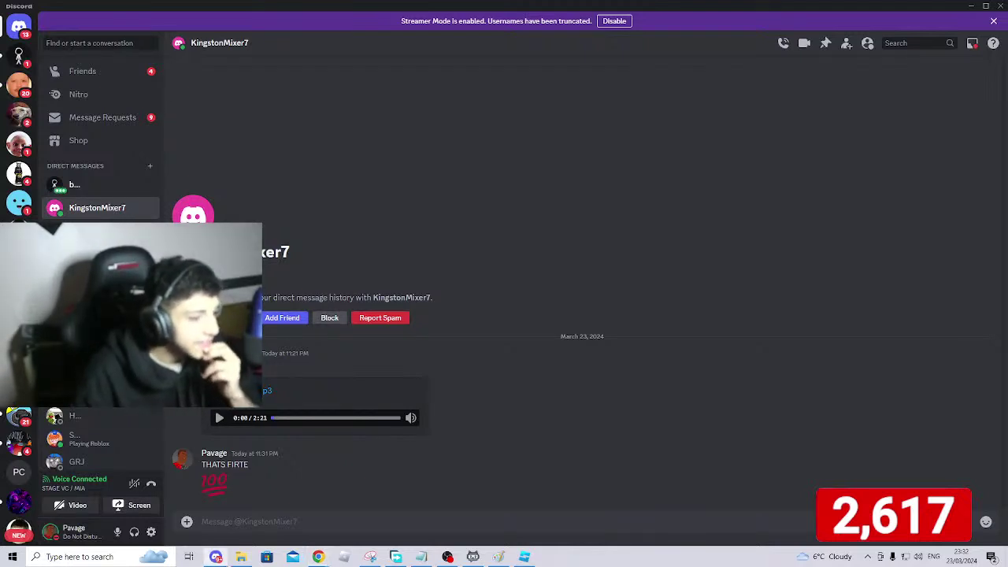
Open the MIA server's live MAKING A GAME stage and move the speaker on the orange tile to the audience.
left_click(5, 418)
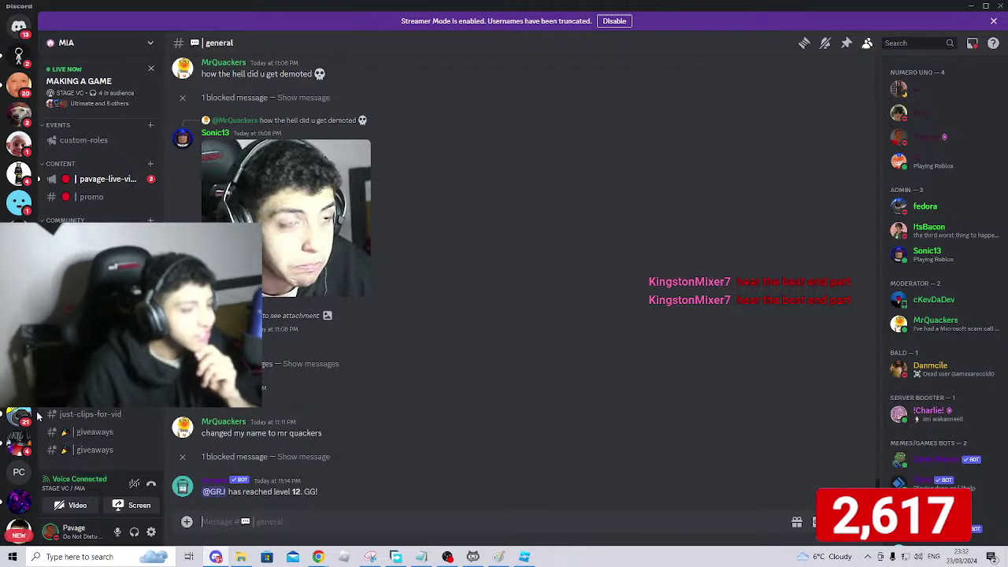
scroll(100, 295, "up", 5)
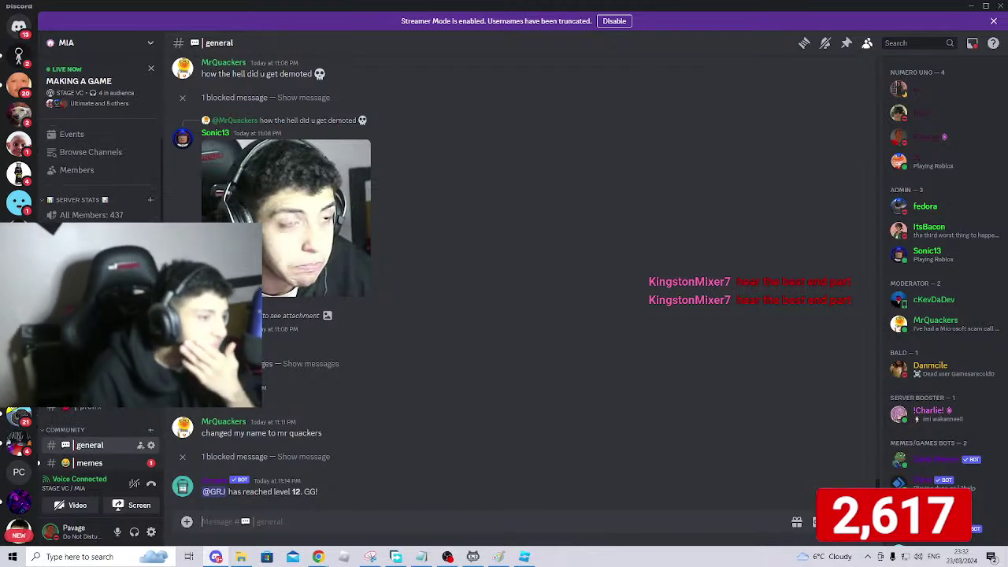
scroll(76, 419, "down", 5)
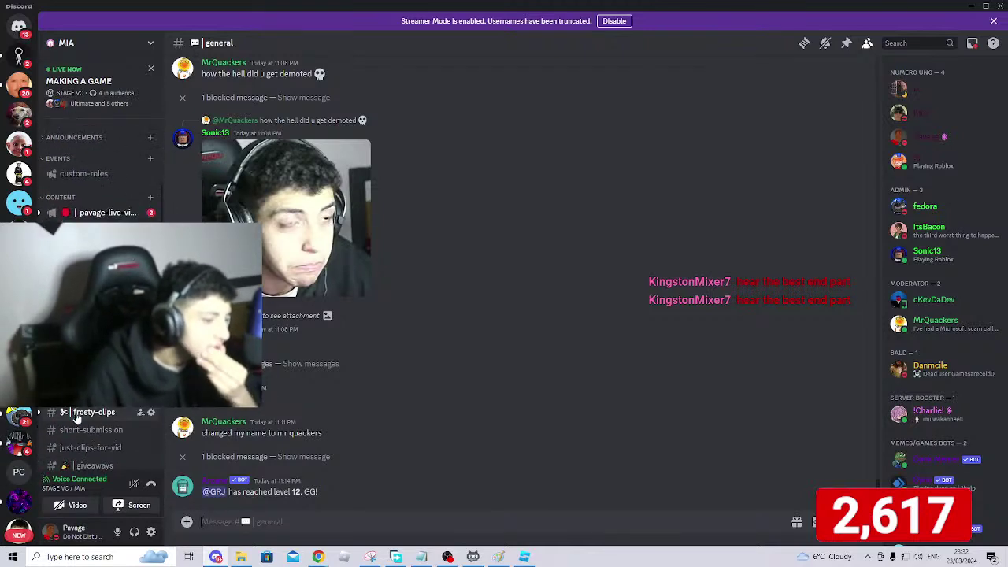
left_click(86, 339)
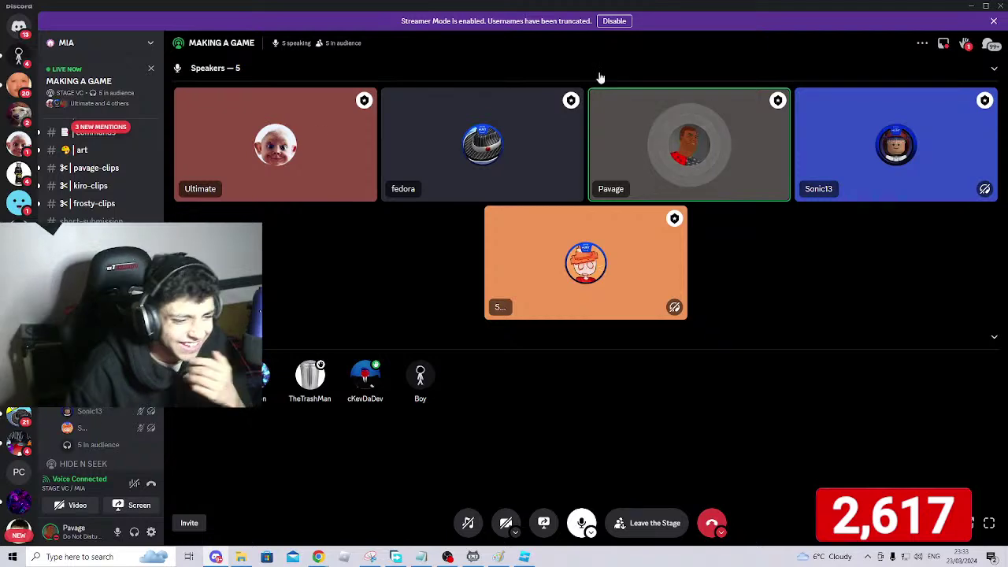
right_click(573, 244)
left_click(607, 124)
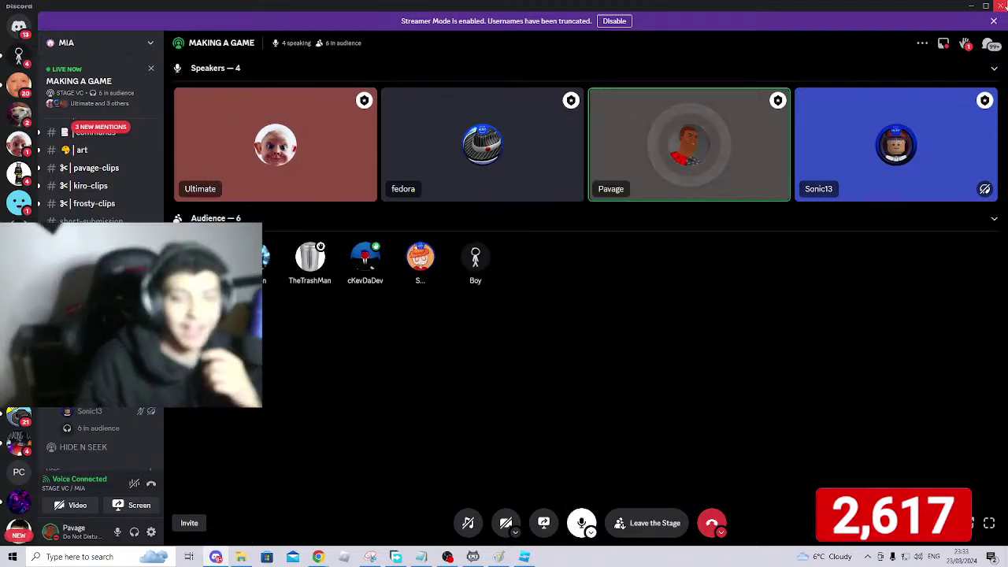
Return to the Roblox Studio playtest and walk the character from the central circle out onto the outer red rings.
left_click(973, 7)
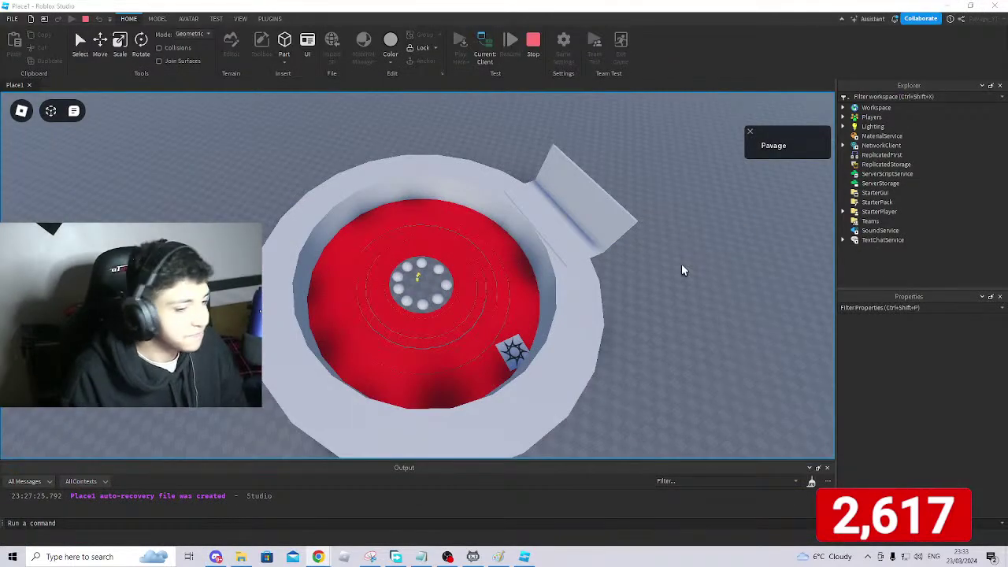
scroll(681, 264, "up", 5)
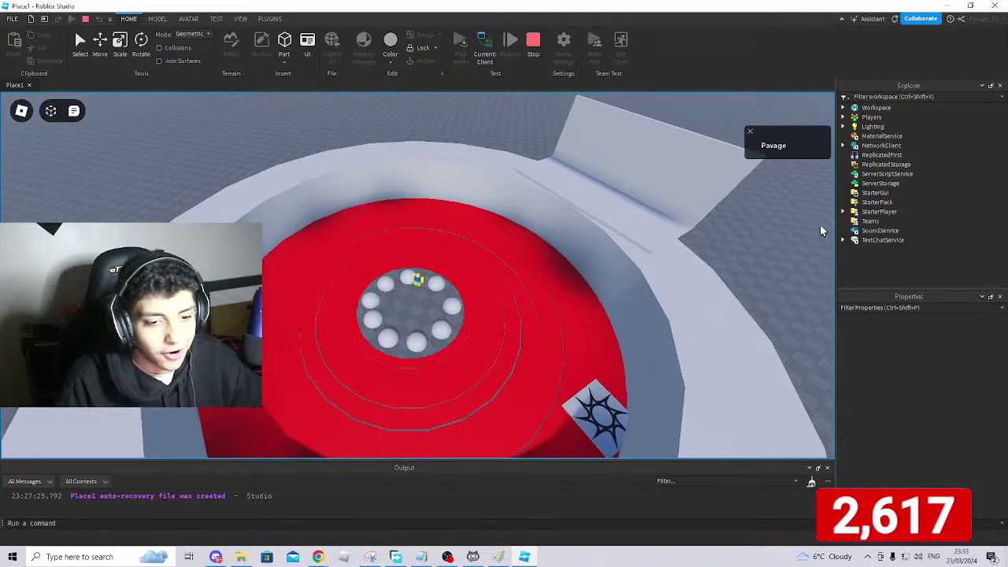
key("w")
right_click_drag(792, 240, 792, 243)
key("w")
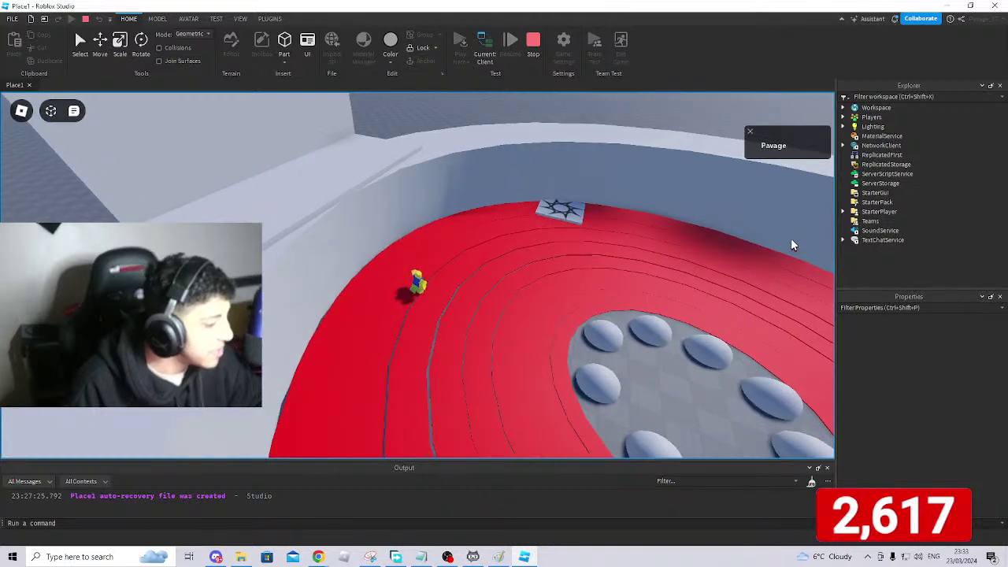
Switch to Discord, reopen the audio sample's conversation and play the MP3 from about 1:06.
key("super")
left_click(224, 553)
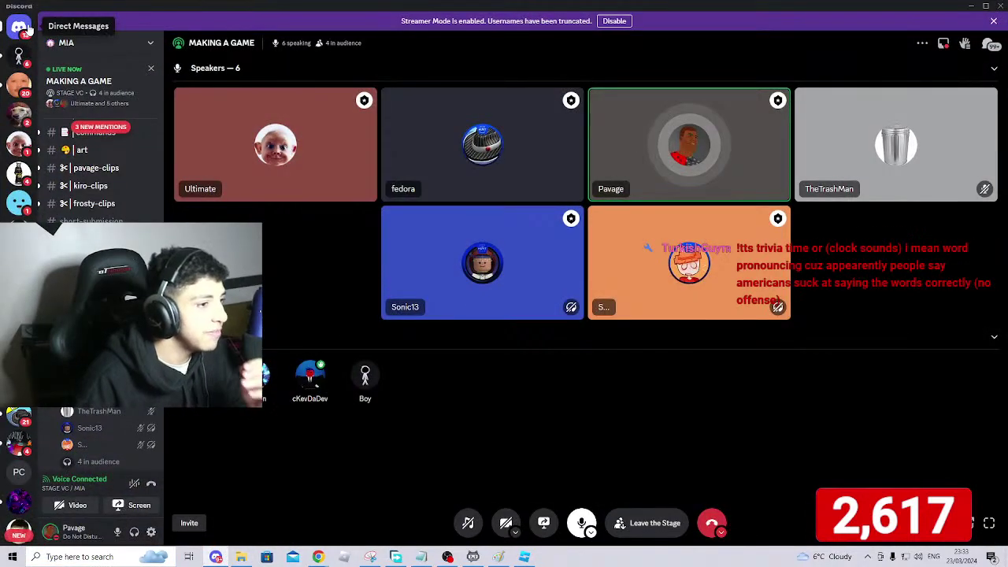
left_click(26, 27)
left_click(336, 418)
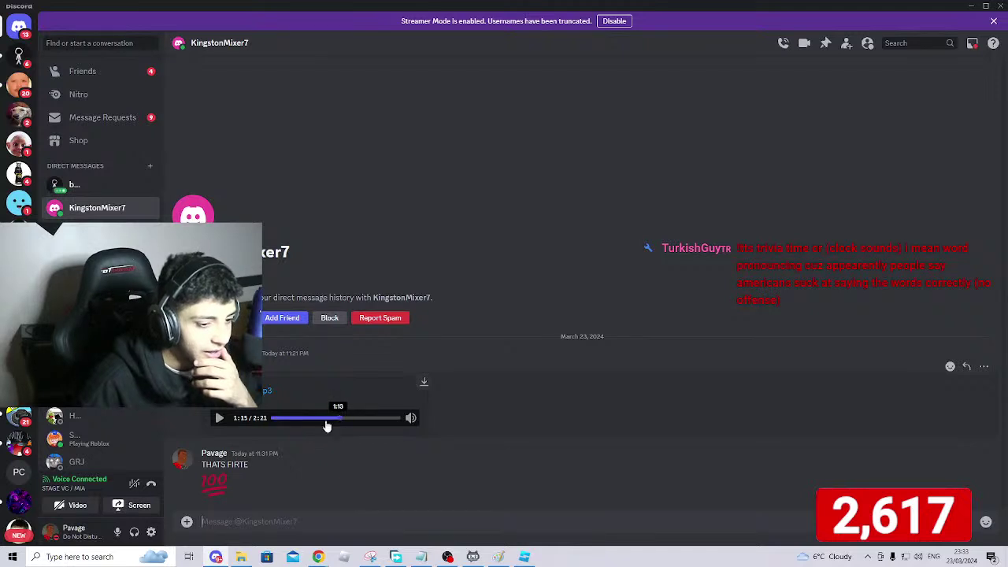
left_click(219, 419)
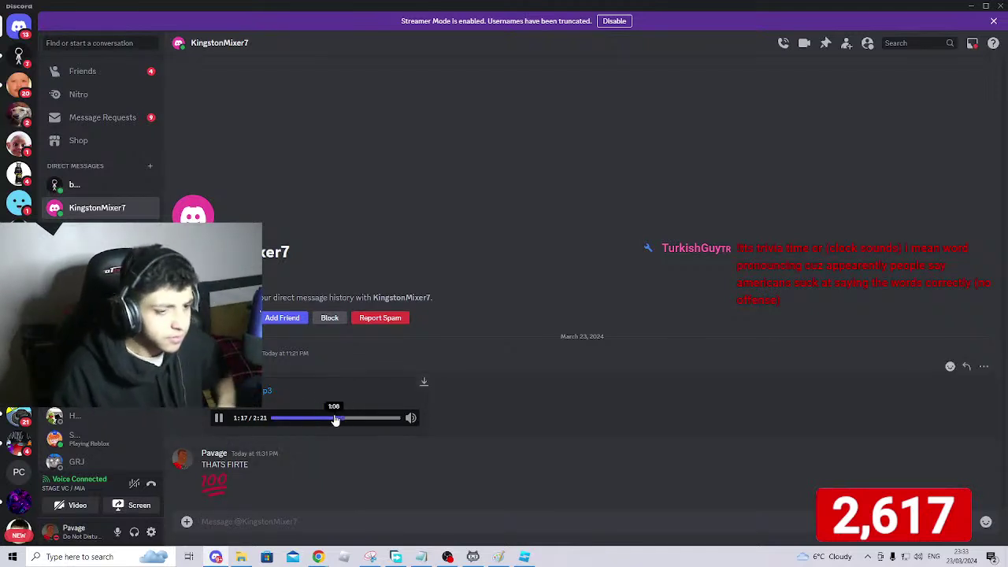
left_click(334, 418)
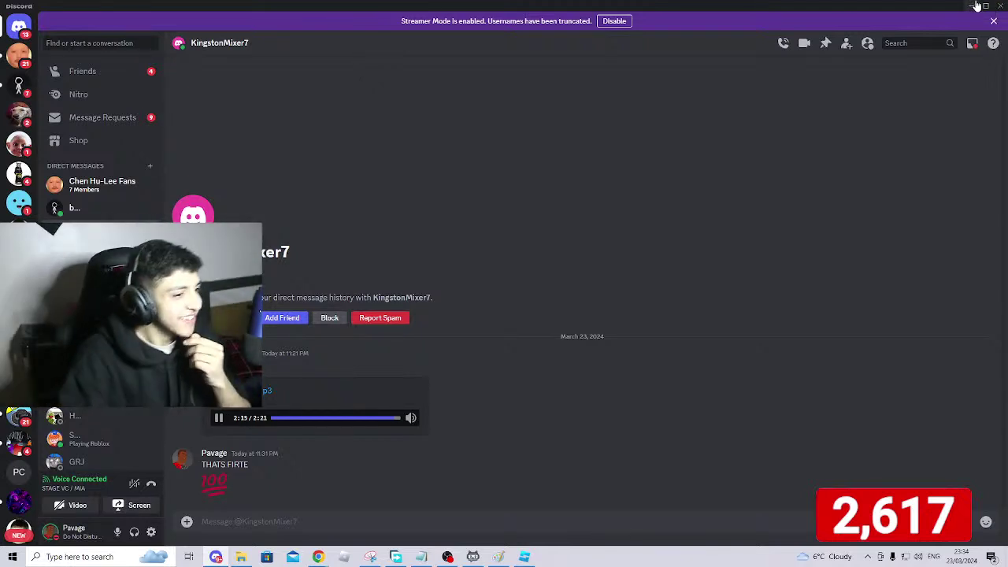
Return to the Roblox Studio playtest and bring the character from the red rings back to the central circle of spheres.
left_click(974, 6)
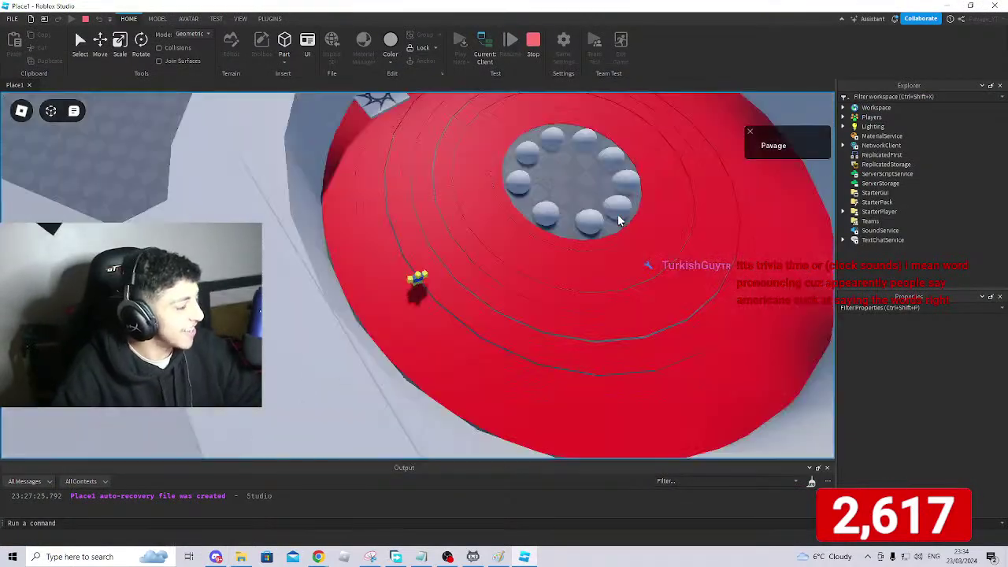
right_click_drag(618, 220, 618, 221)
scroll(618, 220, "up", 2)
key("w")
key("w")
right_click_drag(534, 335, 534, 336)
key("space")
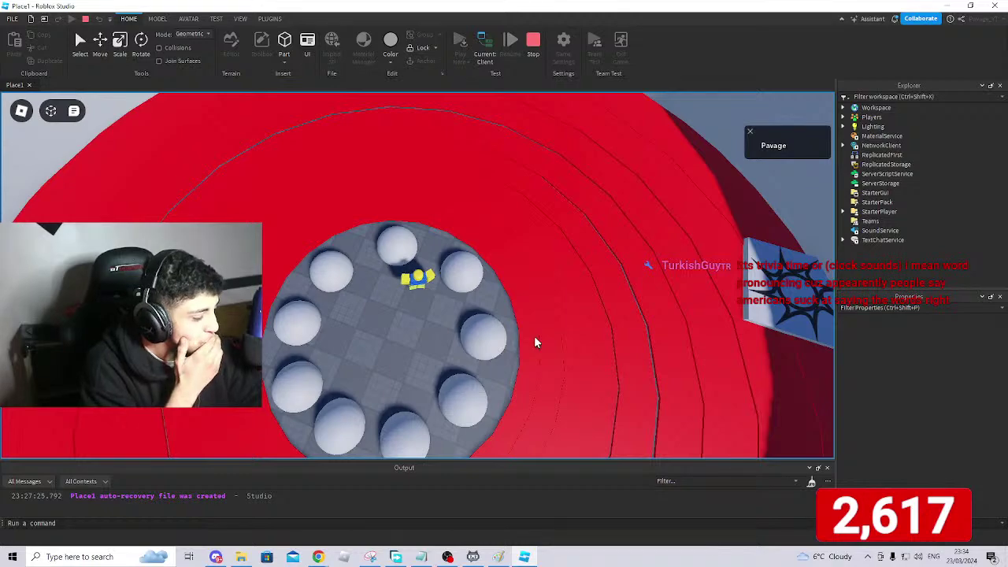
Walk and jump the character among the spheres and along the edge of the central circle.
key("w")
key("s")
key("d")
right_click_drag(569, 257, 570, 256)
key("d")
key("space")
key("a")
key("space")
key("w")
key("w")
key("space")
key("a")
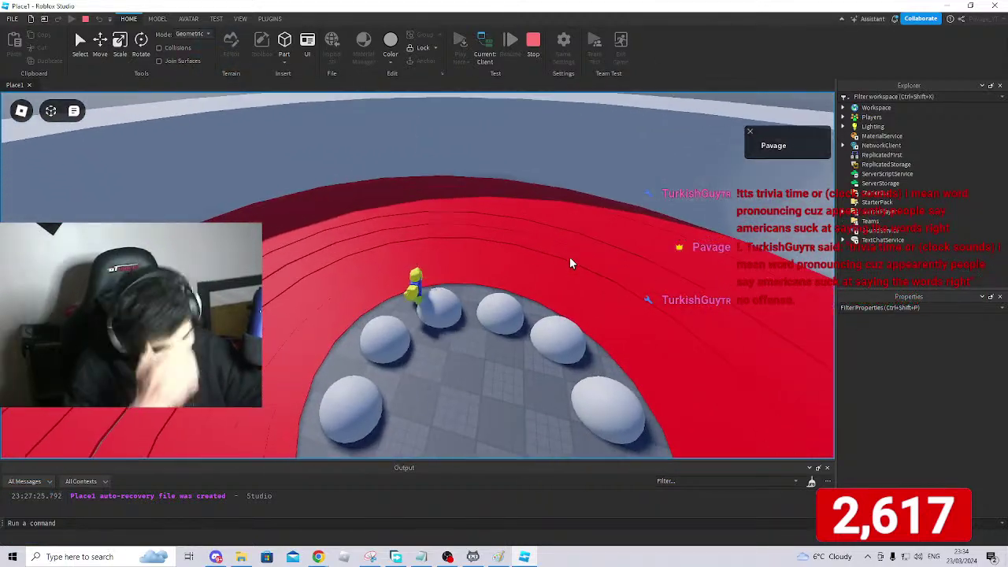
Move the character back inside the ring of spheres and examine their spacing from close up.
key("w")
key("space")
key("d")
right_click_drag(551, 254, 552, 253)
key("space")
key("a")
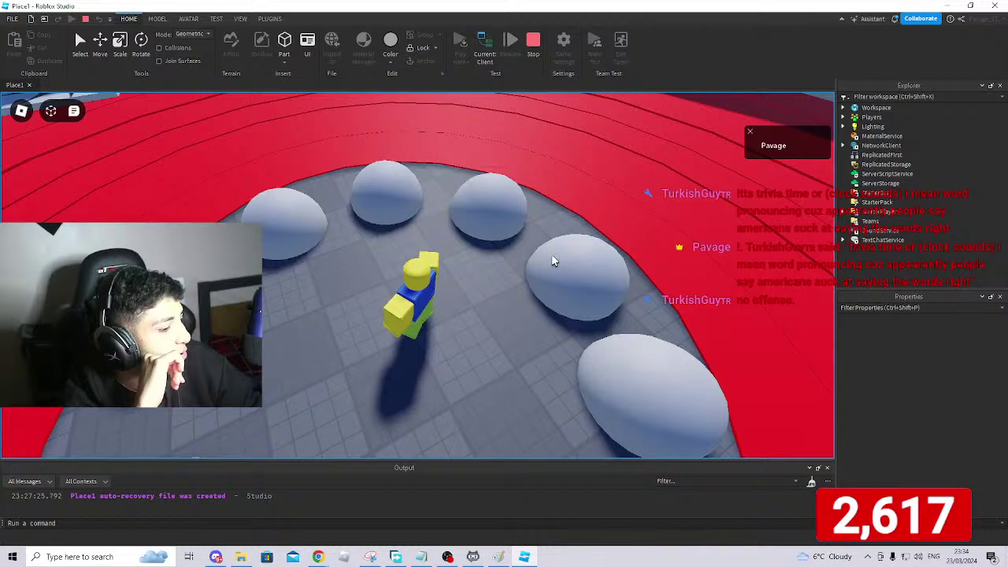
key("w")
key("s")
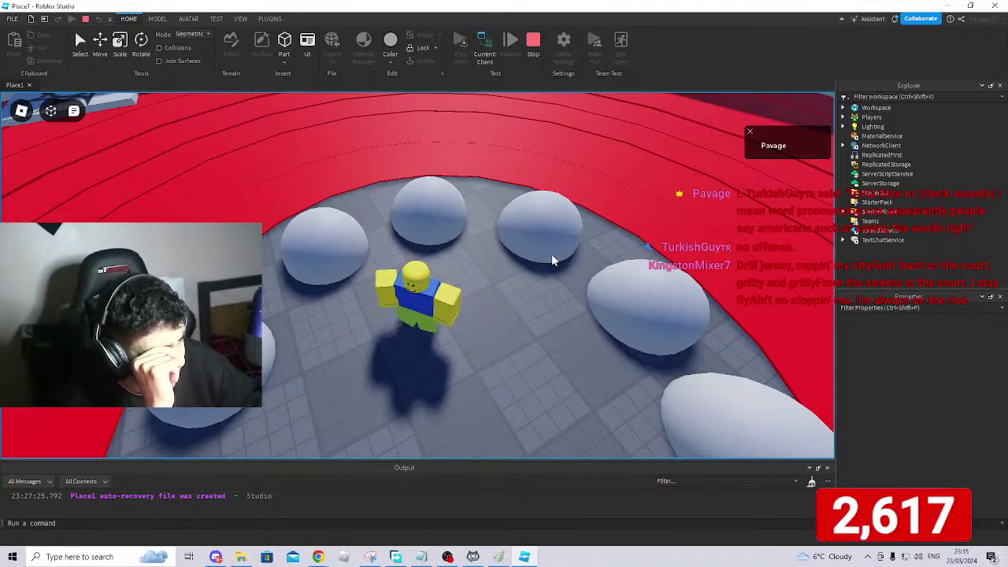
Jump the character past the spheres onto the surrounding red ring and back into the central circle.
key("w")
key("a")
key("space")
key("a")
key("d")
key("space")
key("w")
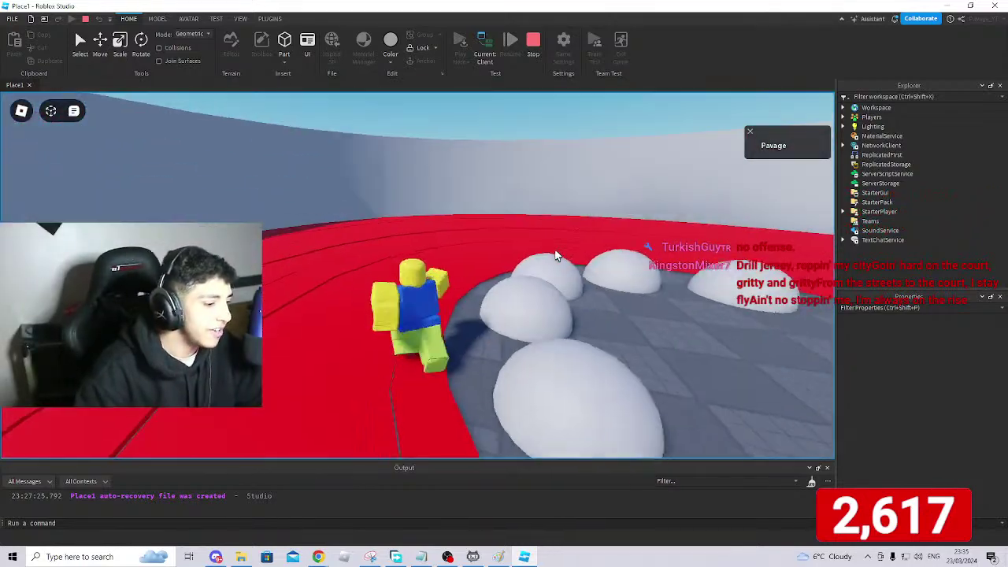
key("w")
right_click_drag(555, 250, 554, 250)
key("space")
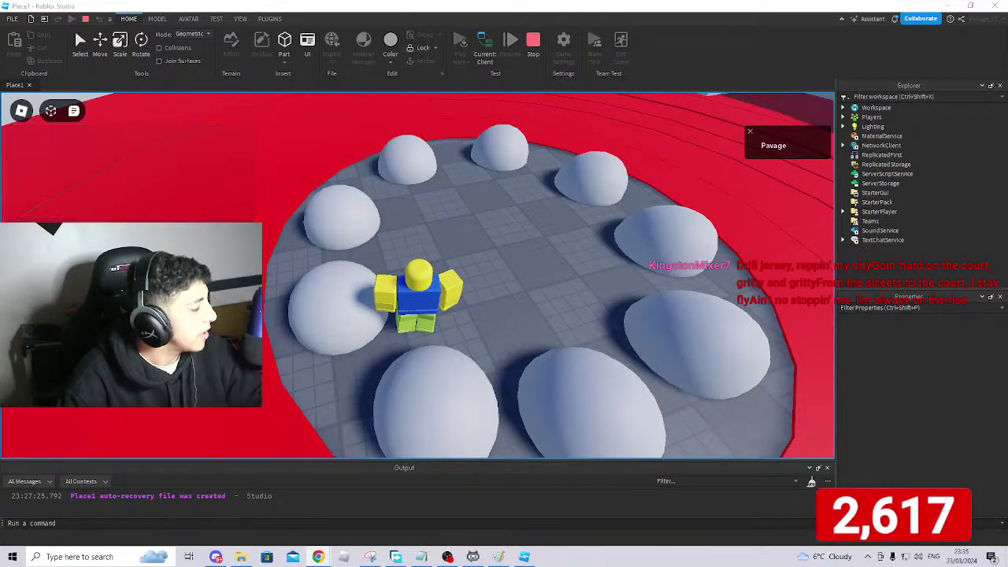
Run the character from the central circle to the outermost red ring and stop the playtest.
right_click_drag(443, 265, 443, 266)
key("w")
key("space")
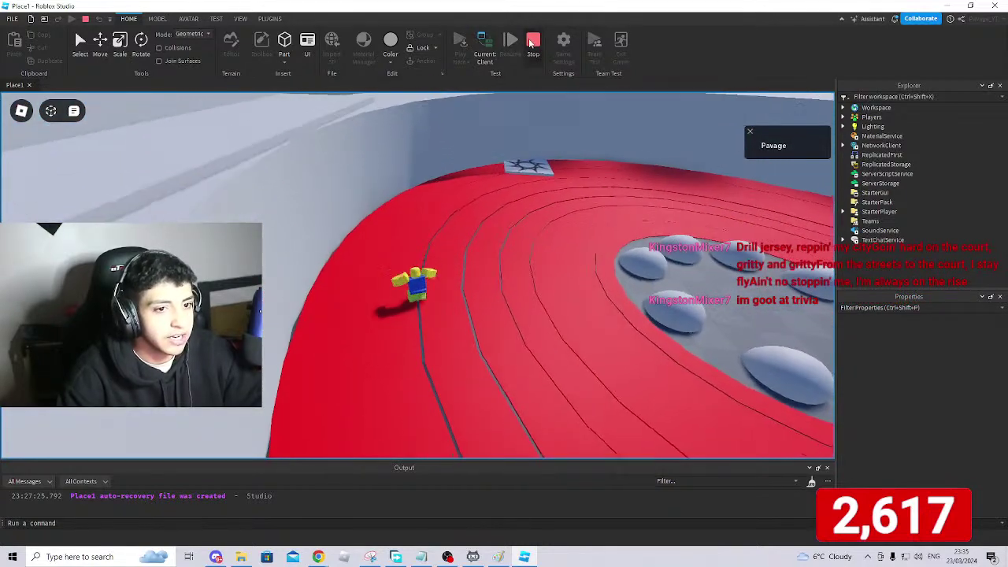
left_click(530, 41)
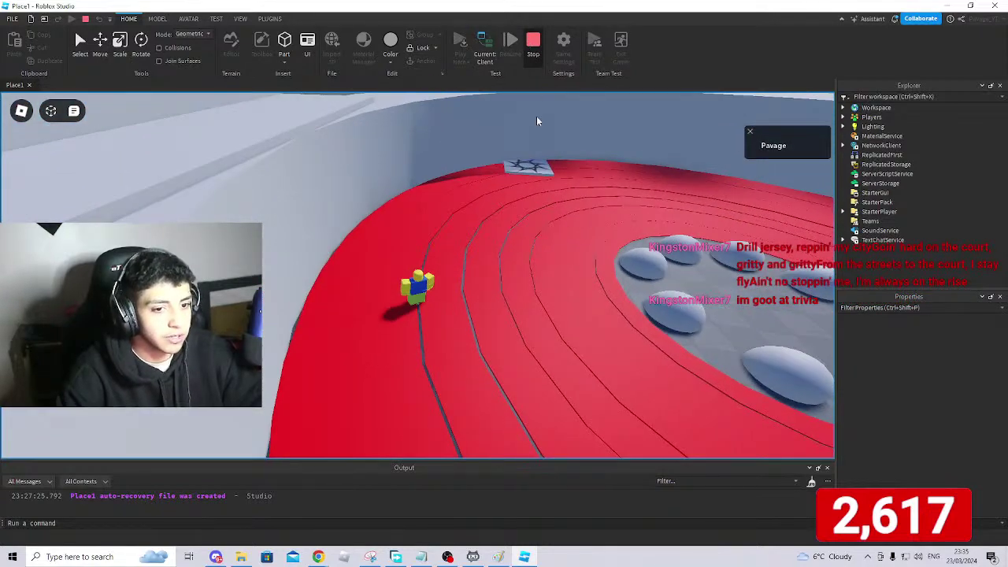
Rename the next two unnamed ring models as STAGE 3 and STAGE 4, from the outside inwards.
right_click_drag(519, 274, 519, 274)
key("s")
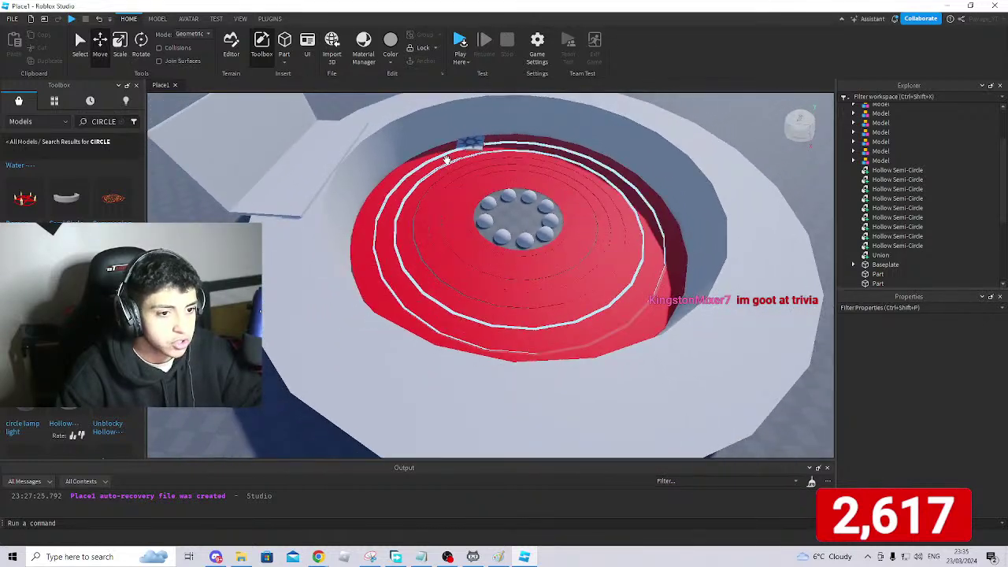
scroll(893, 189, "up", 2)
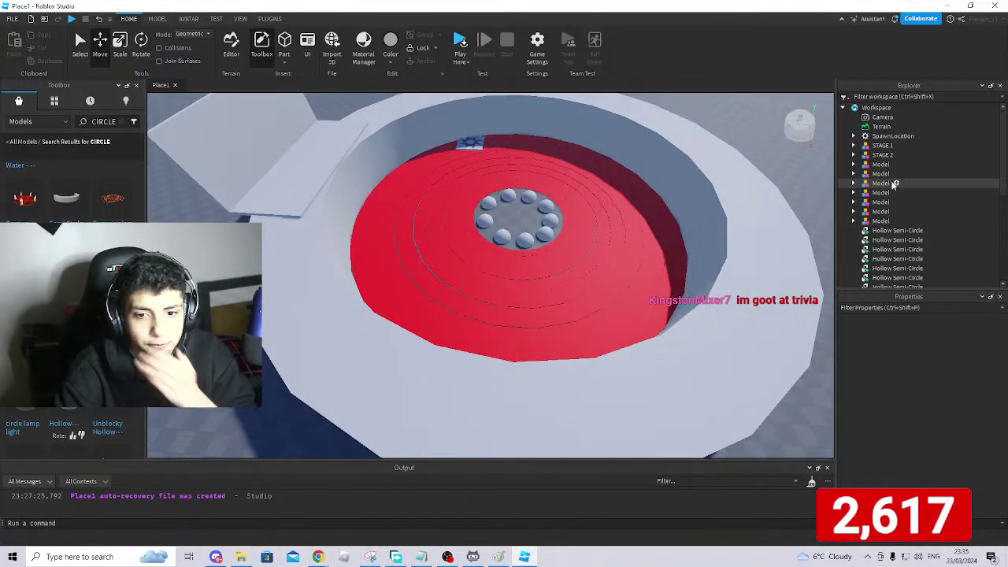
left_click(879, 164)
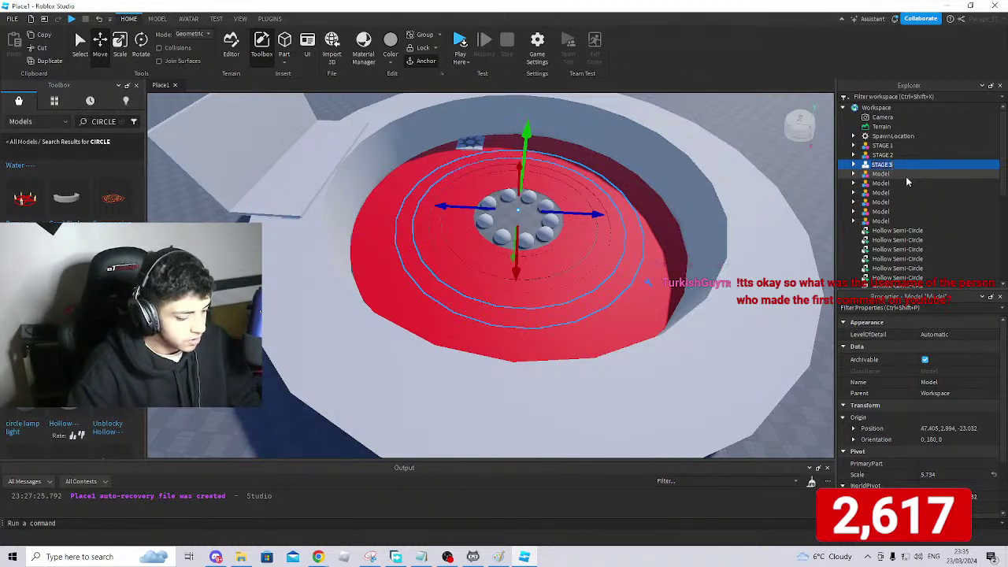
left_click(890, 173)
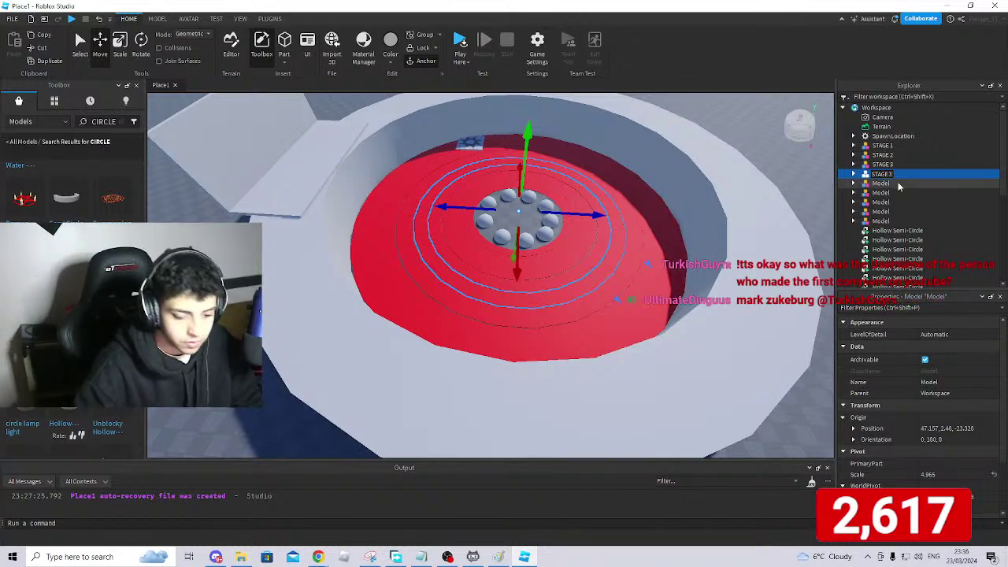
type("STAGE")
key("Return")
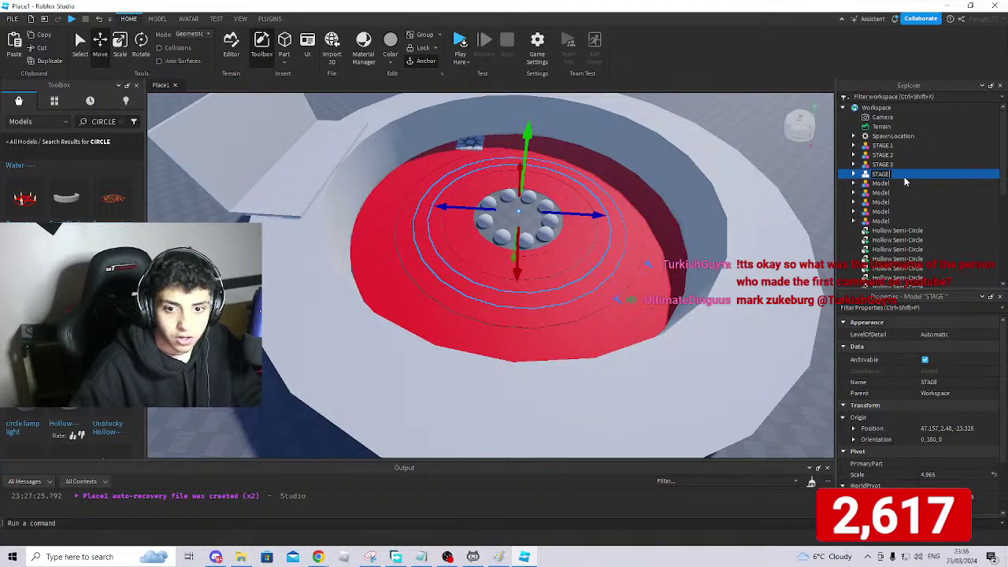
Rename the ring model just inside STAGE 4 as STAGE 5.
left_click(884, 183)
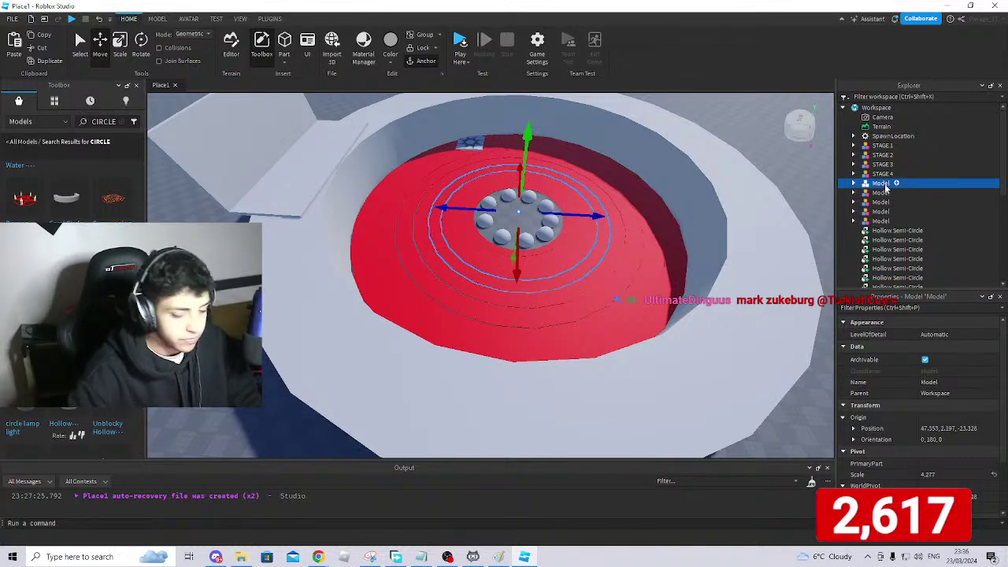
left_click(886, 186)
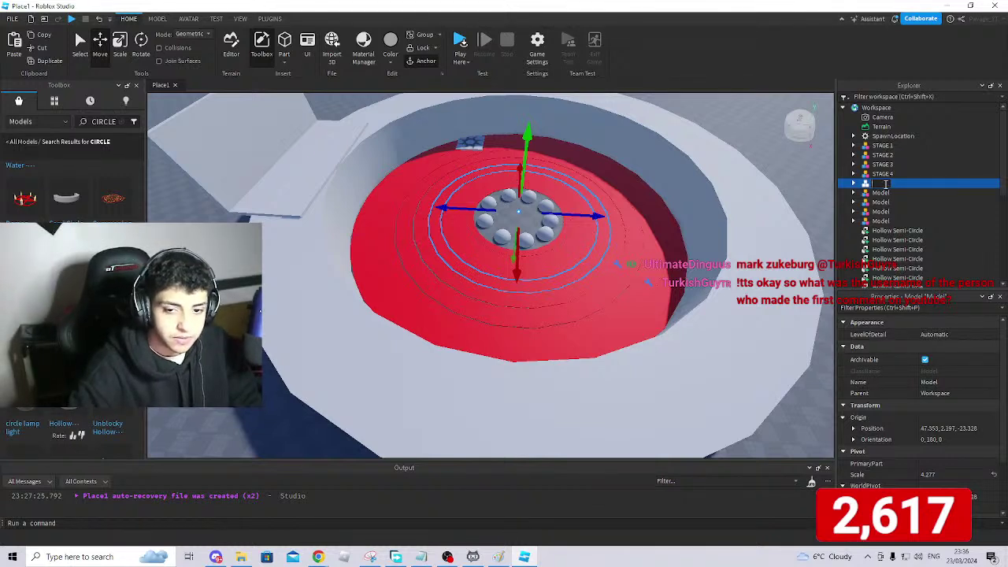
type("STAGE")
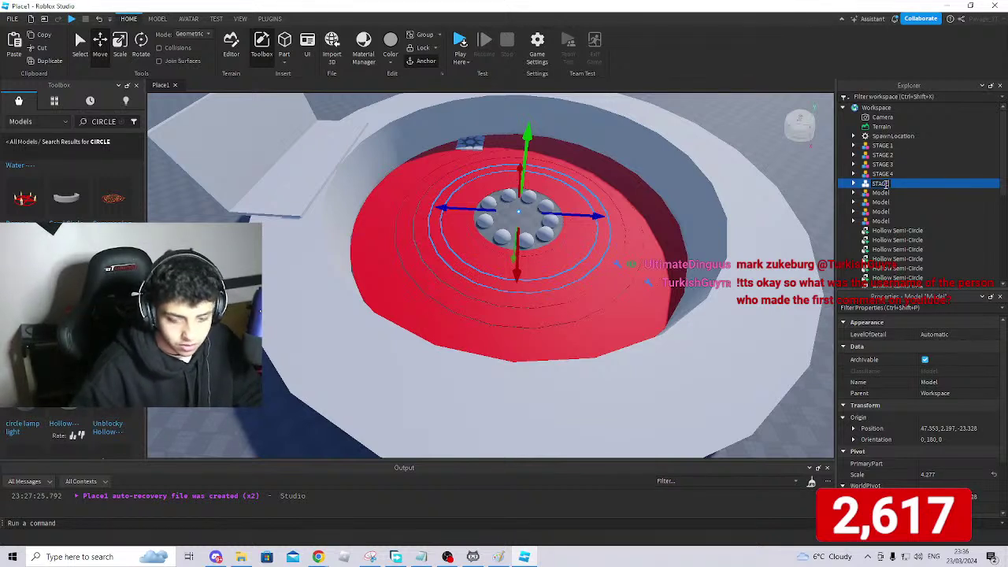
type("5")
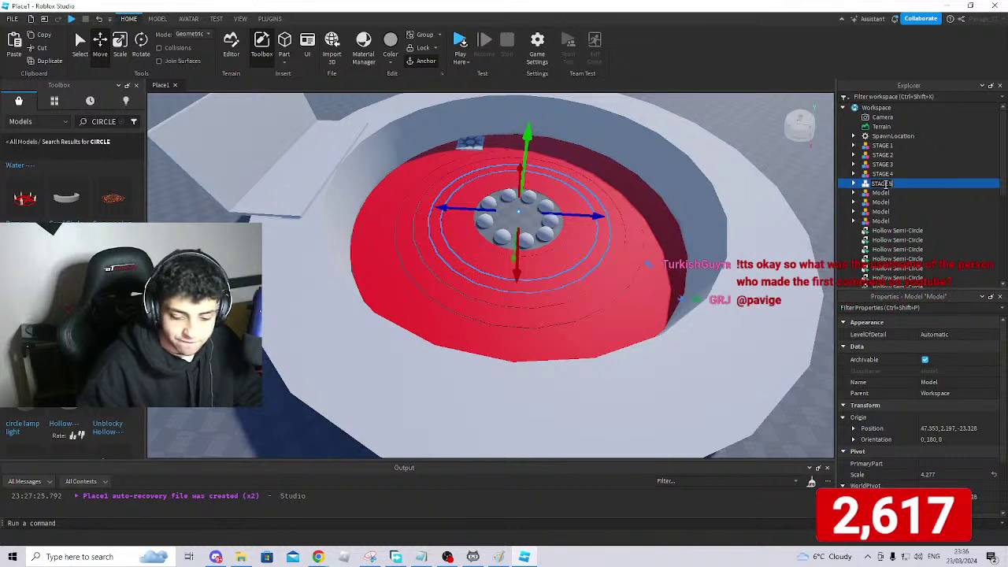
Rename the four remaining inner ring models in order as STAGE 6, STAGE 7, STAGE 8 and STAGE 9.
left_click(879, 193)
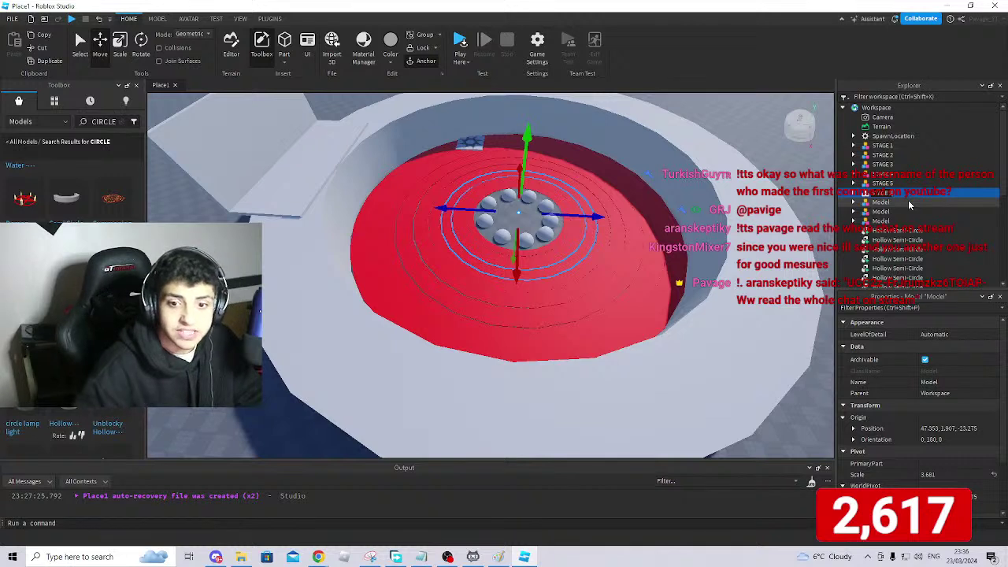
left_click(890, 204)
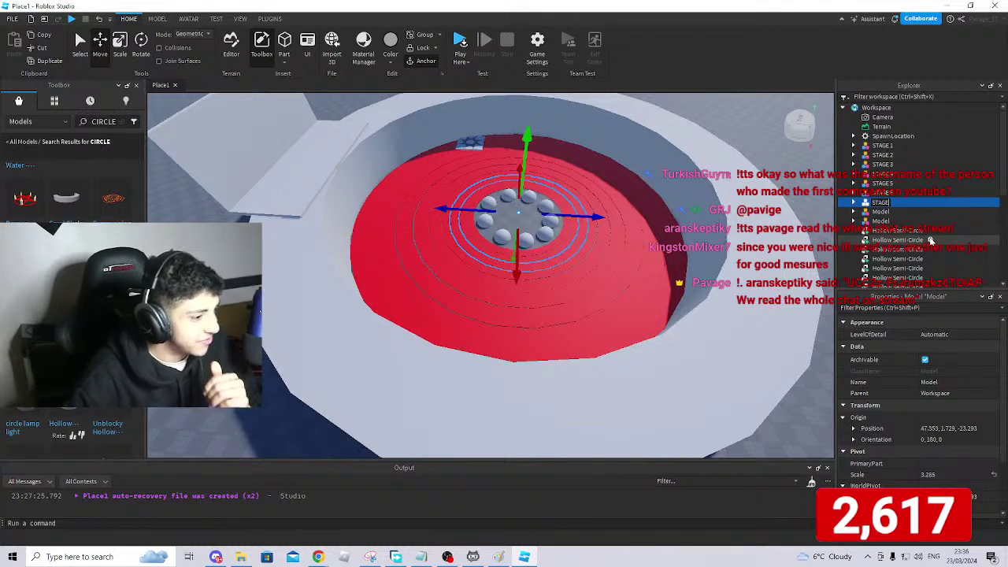
key("F2")
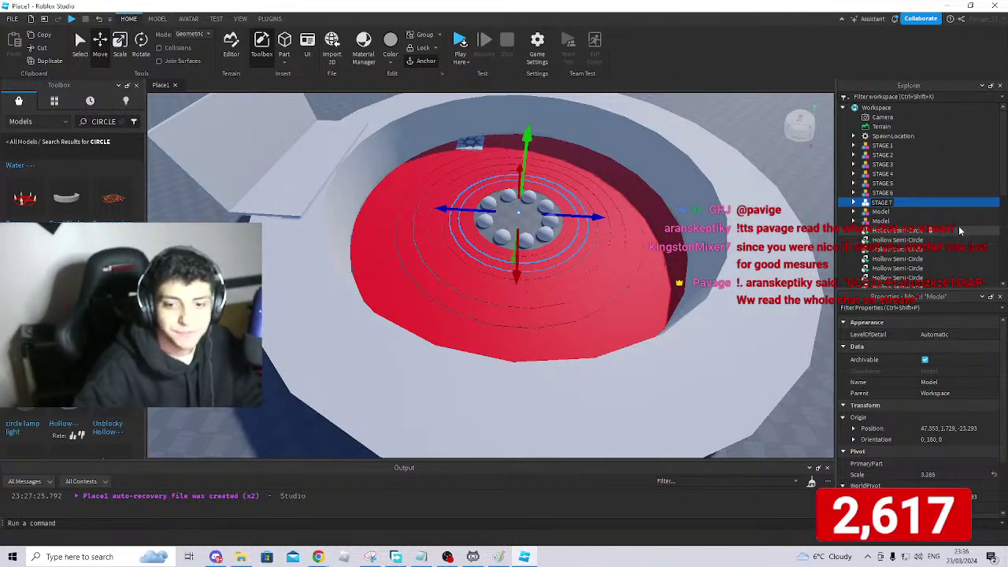
left_click(911, 212)
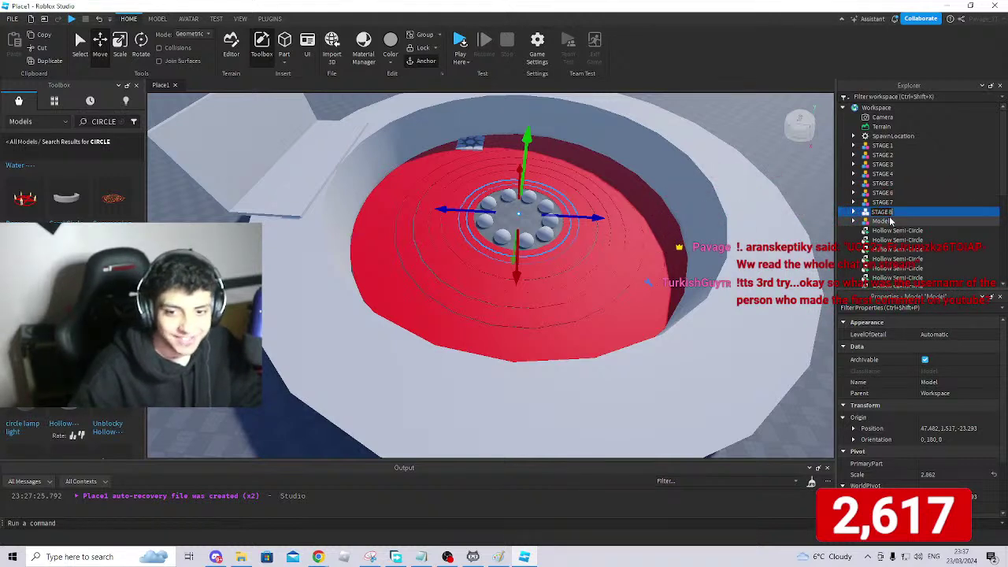
left_click(890, 221)
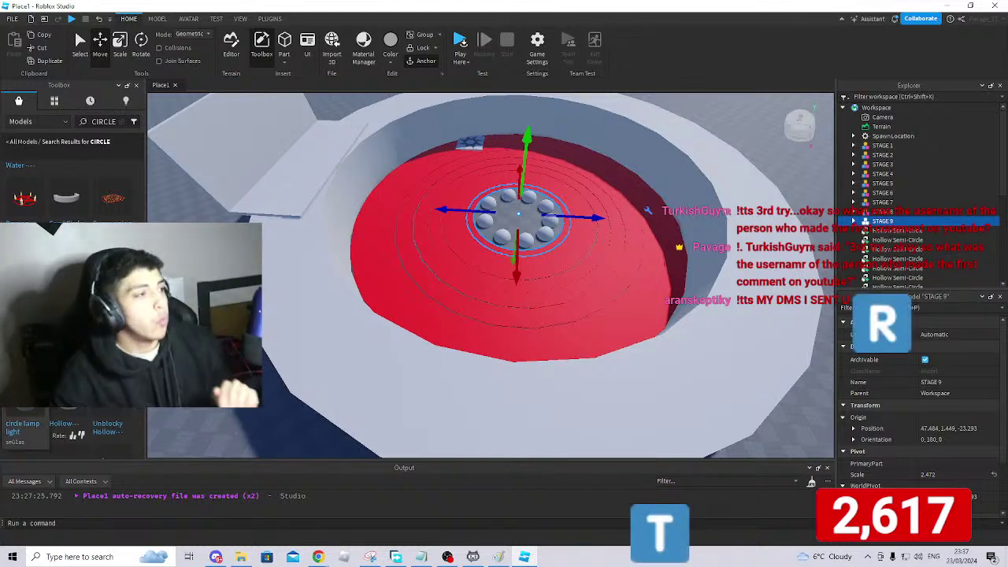
Switch to Chrome, open YouTube and search for "ZOO VIDEO".
left_click(318, 557)
left_click(72, 52)
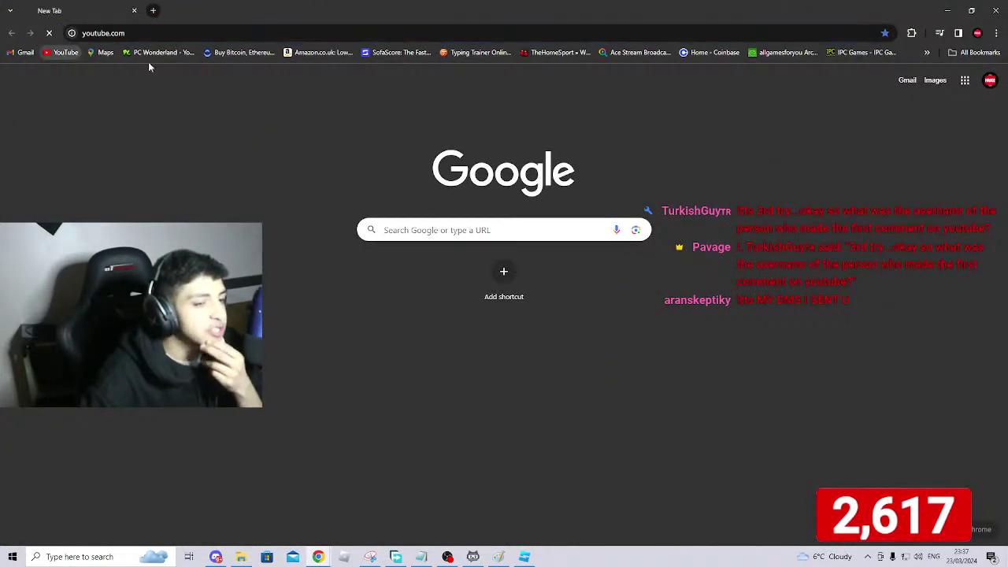
left_click(375, 78)
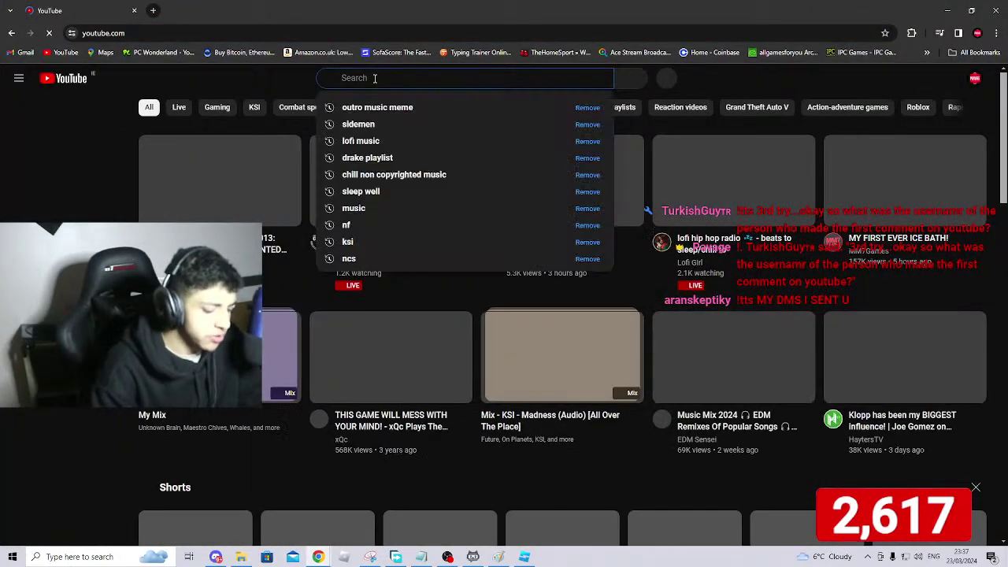
type("ZOO")
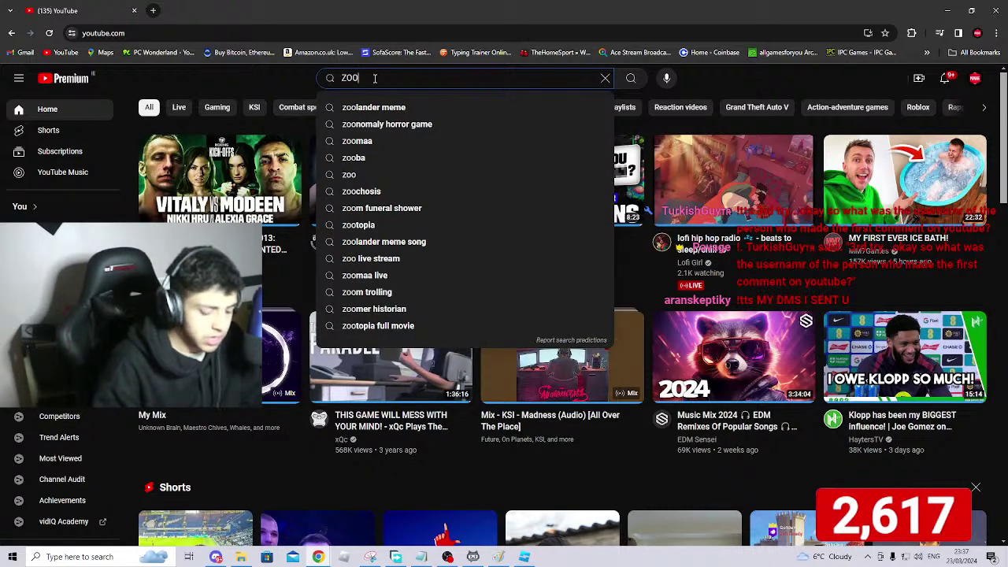
type(" VIDEO")
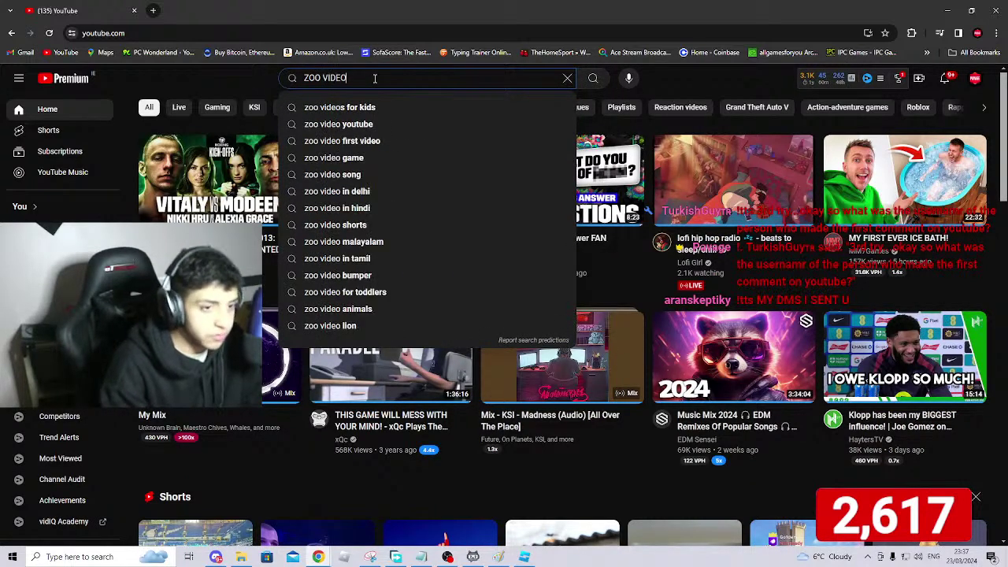
key("Return")
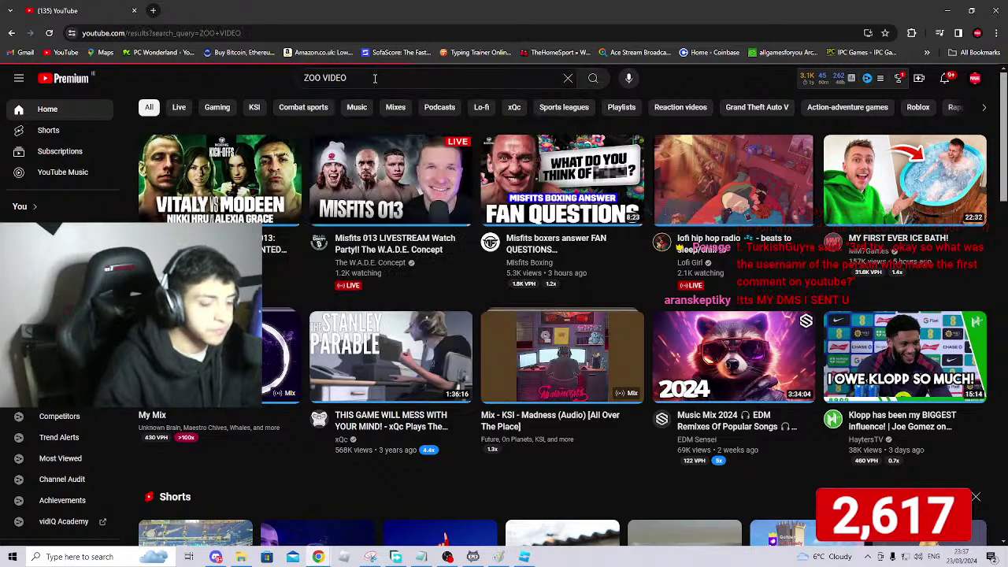
Open the original "Me at the zoo" video from the results and go to its comment section.
scroll(327, 271, "down", 4)
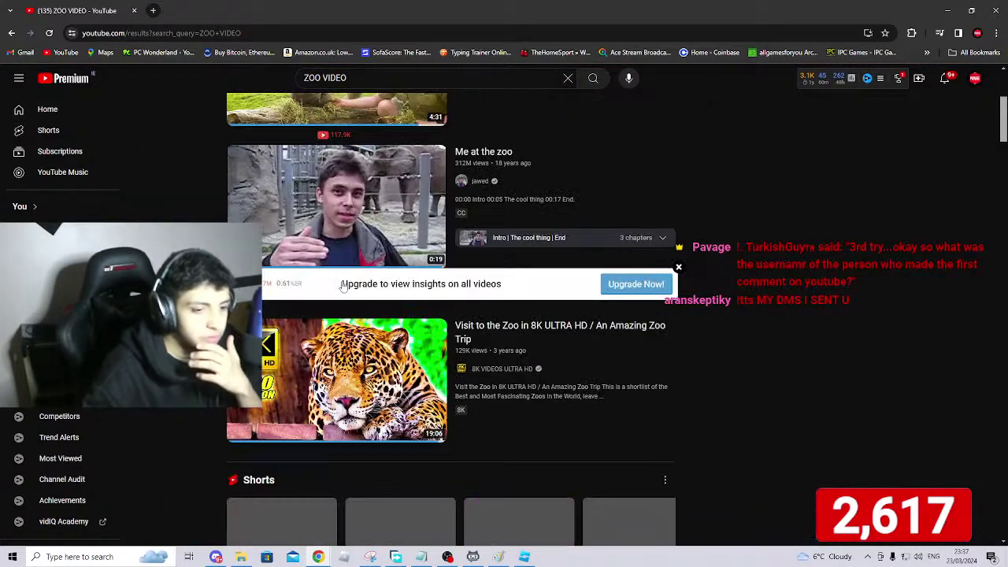
left_click(326, 264)
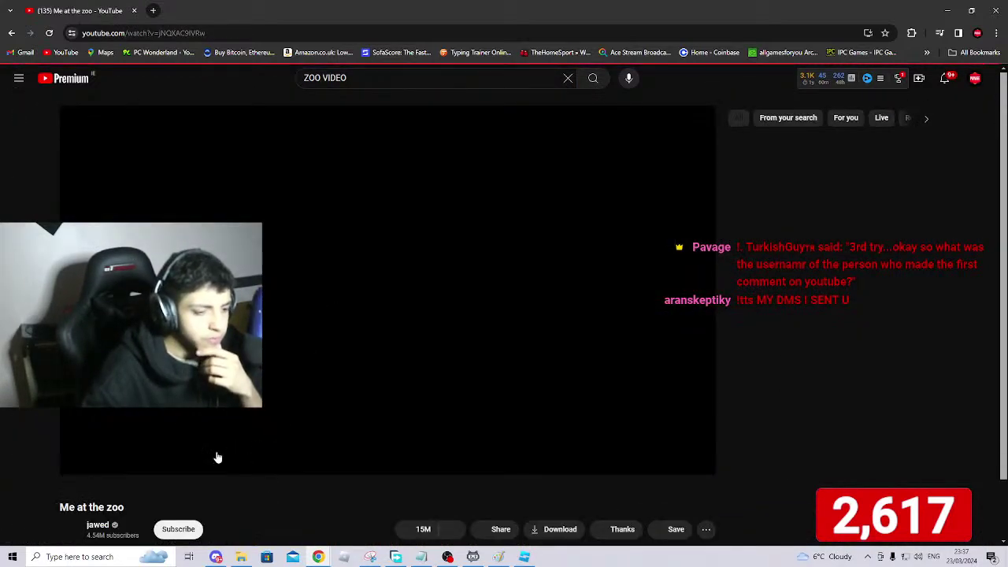
scroll(288, 448, "down", 3)
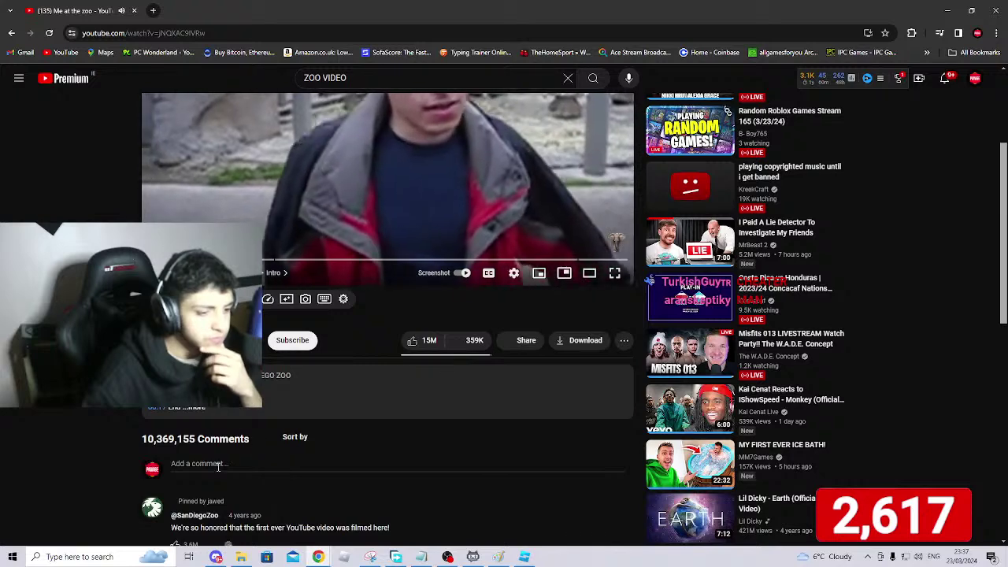
scroll(224, 465, "down", 2)
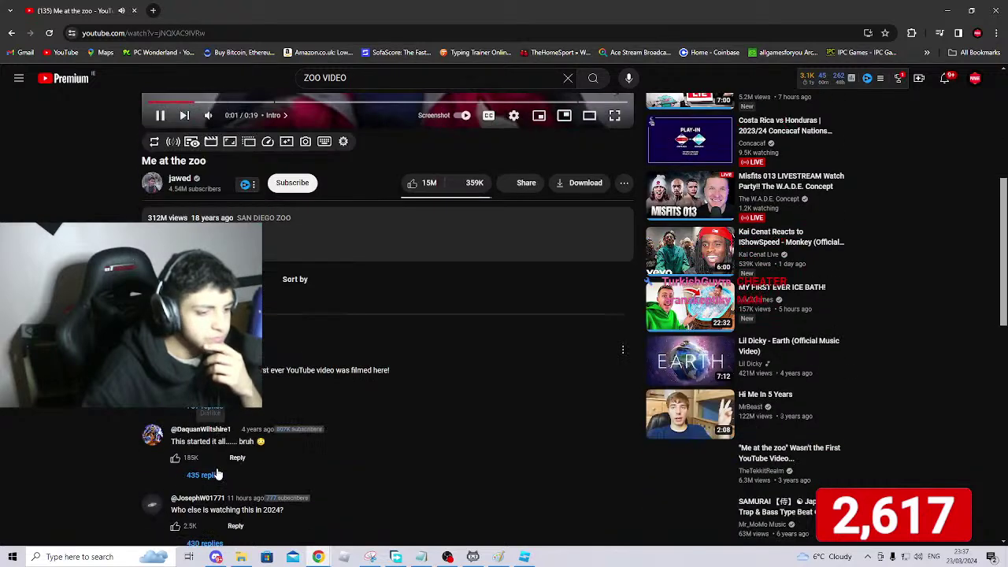
Sort the video's comments by newest, switch back to the top comments and look through them.
left_click(293, 282)
left_click(293, 333)
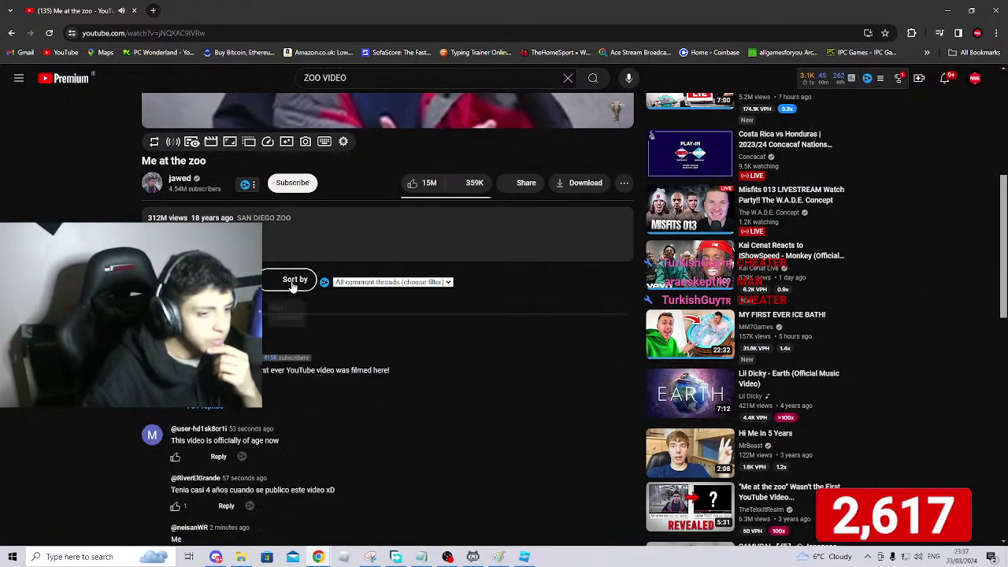
left_click(293, 282)
left_click(301, 309)
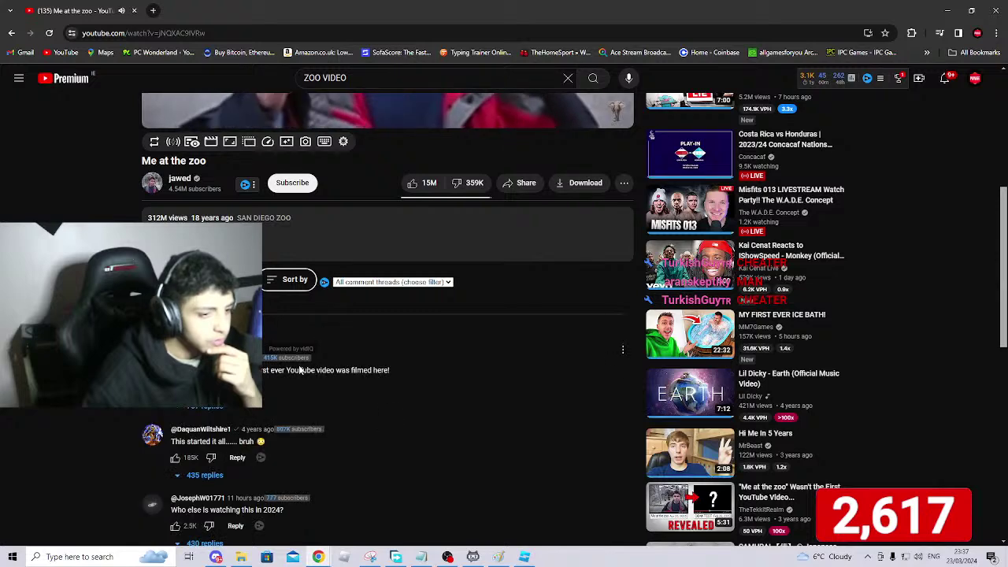
scroll(300, 370, "down", 3)
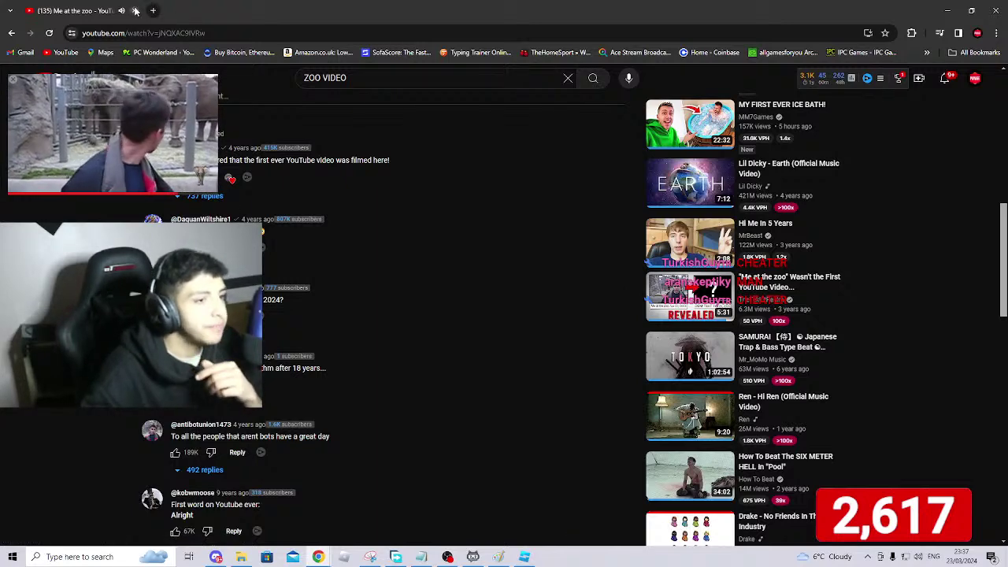
Open YouTube in a new Chrome window and repeat the earlier search for "zoo video".
key("alt+Tab")
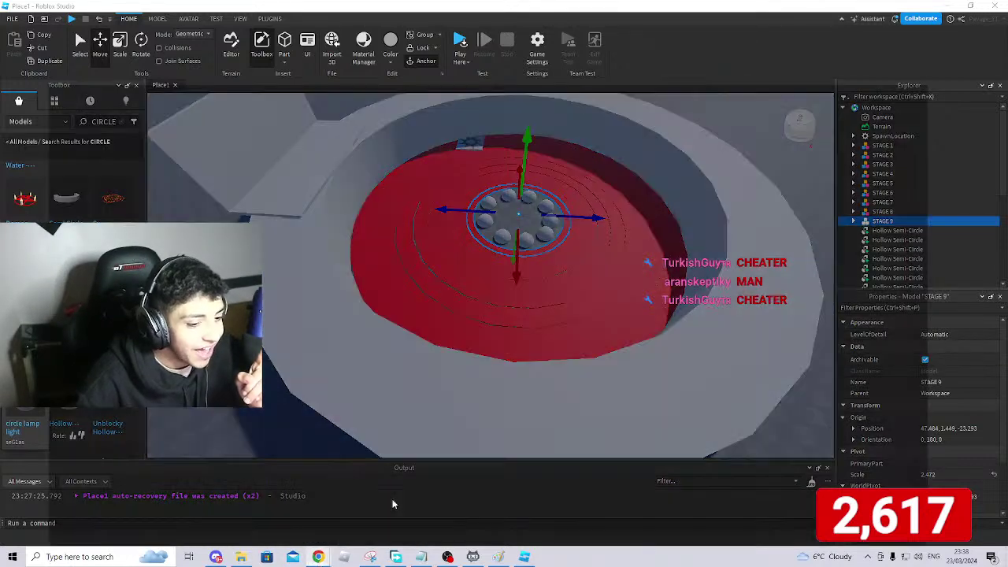
left_click(388, 512)
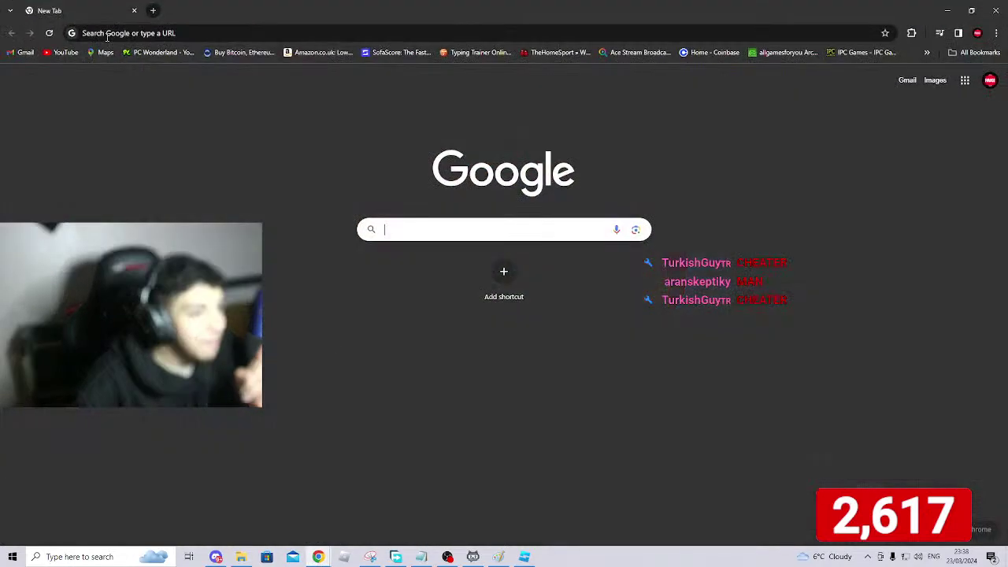
left_click(68, 53)
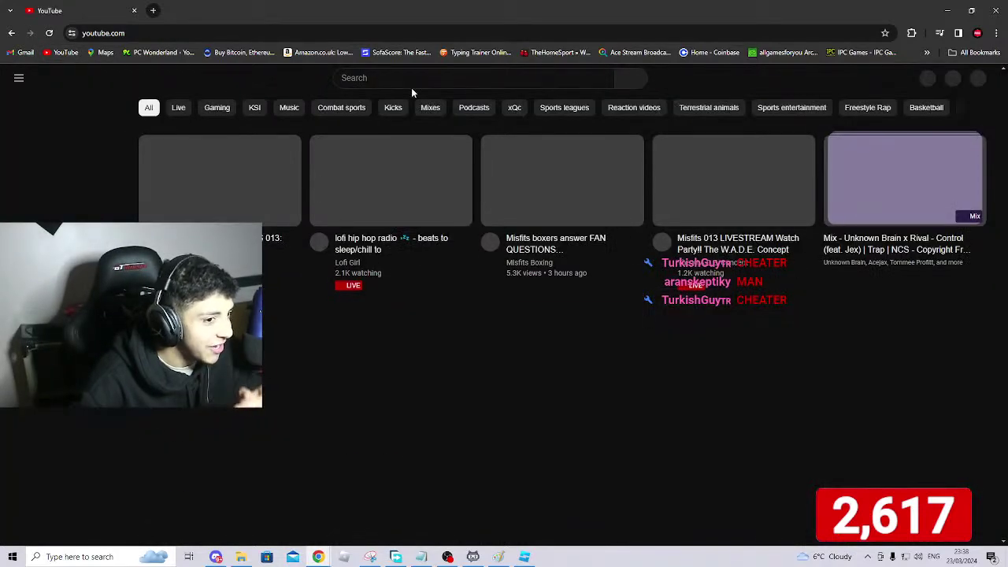
left_click(405, 81)
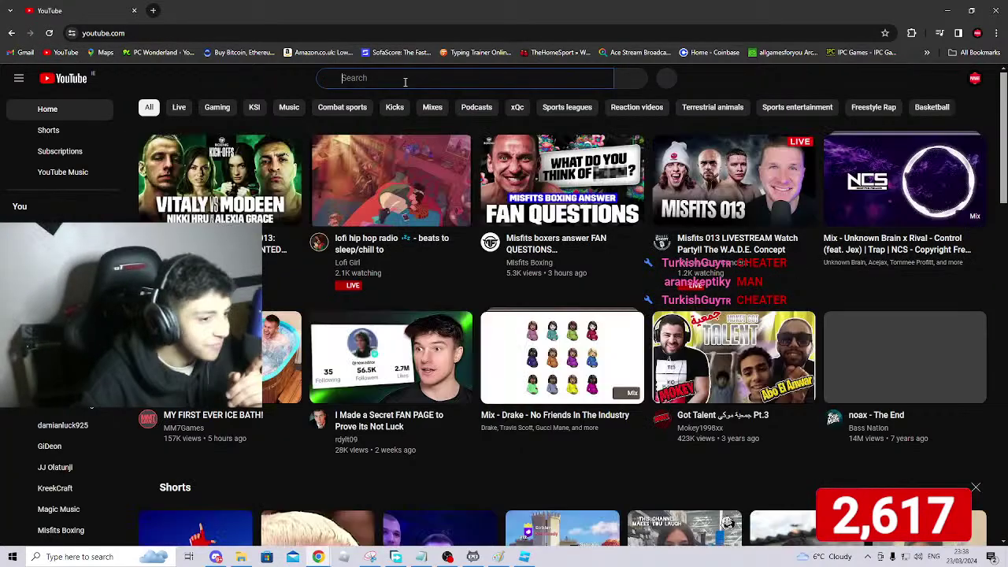
left_click(384, 107)
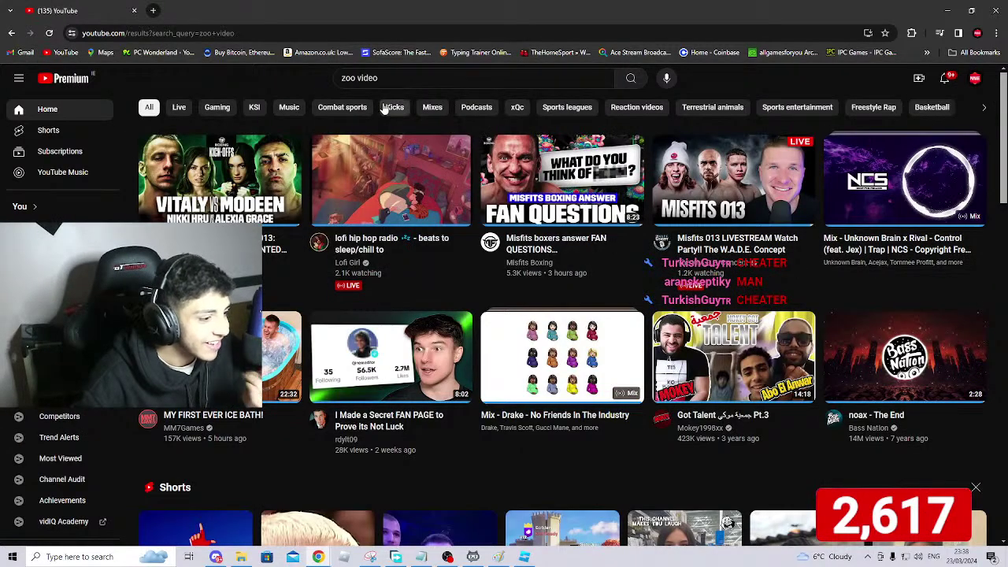
Find the original "Me at the zoo" video in the search results and open its uploader's channel.
scroll(384, 330, "down", 3)
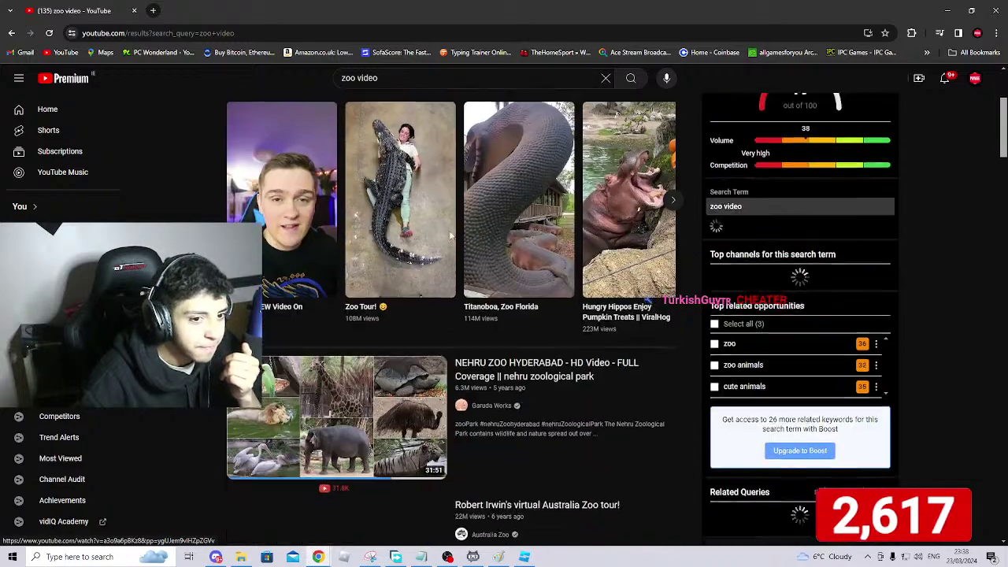
scroll(384, 330, "down", 10)
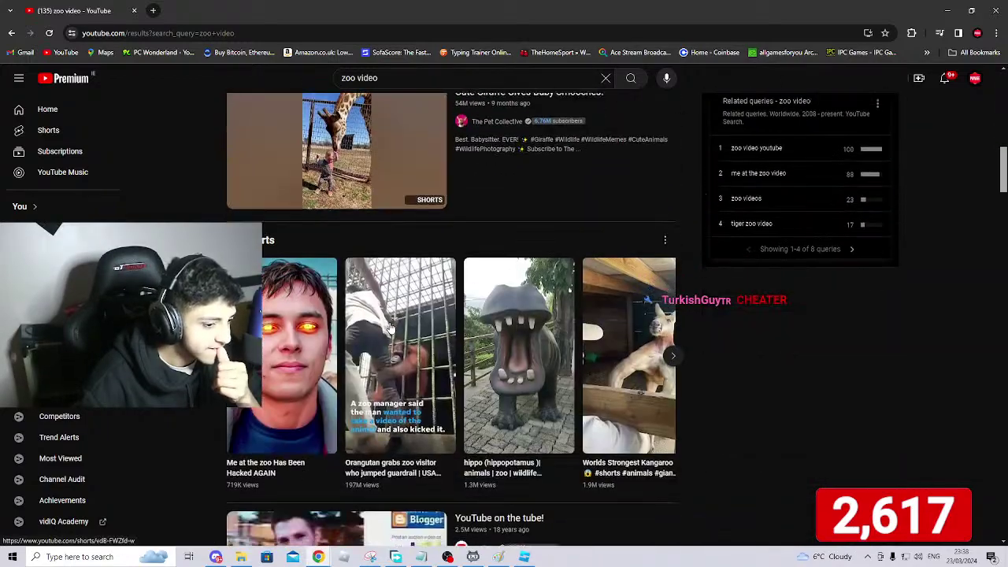
scroll(365, 384, "down", 2)
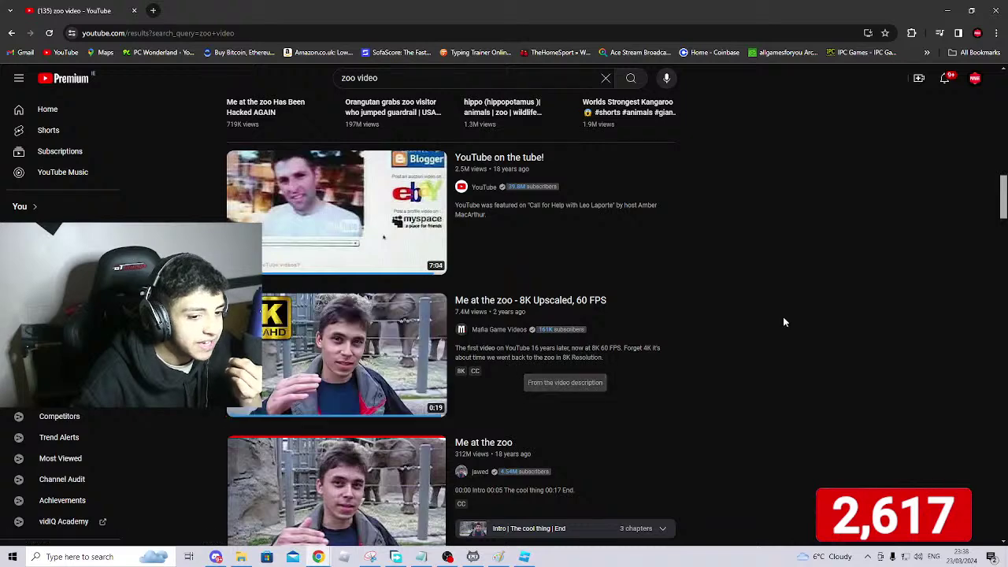
scroll(778, 293, "down", 2)
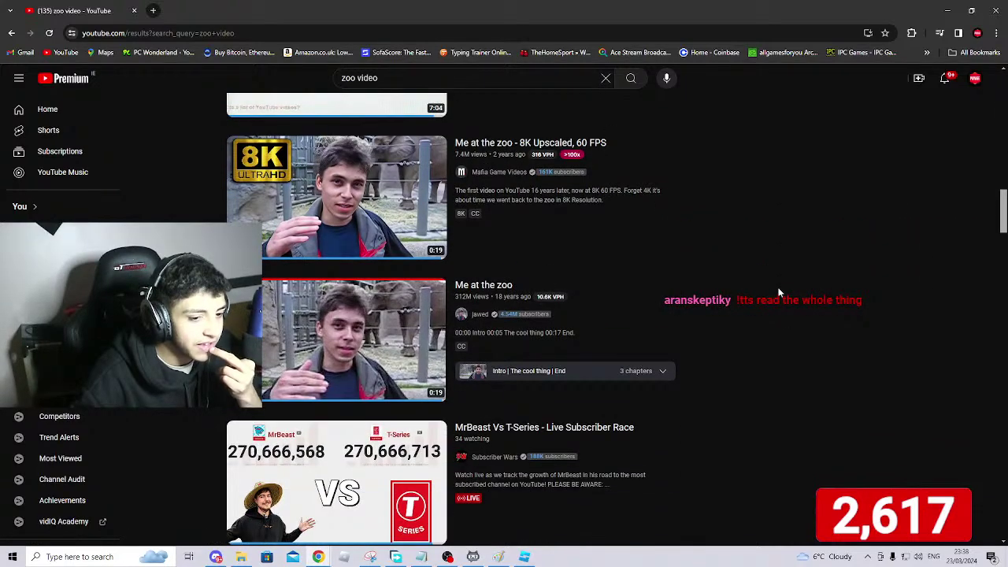
mouse_move(473, 325)
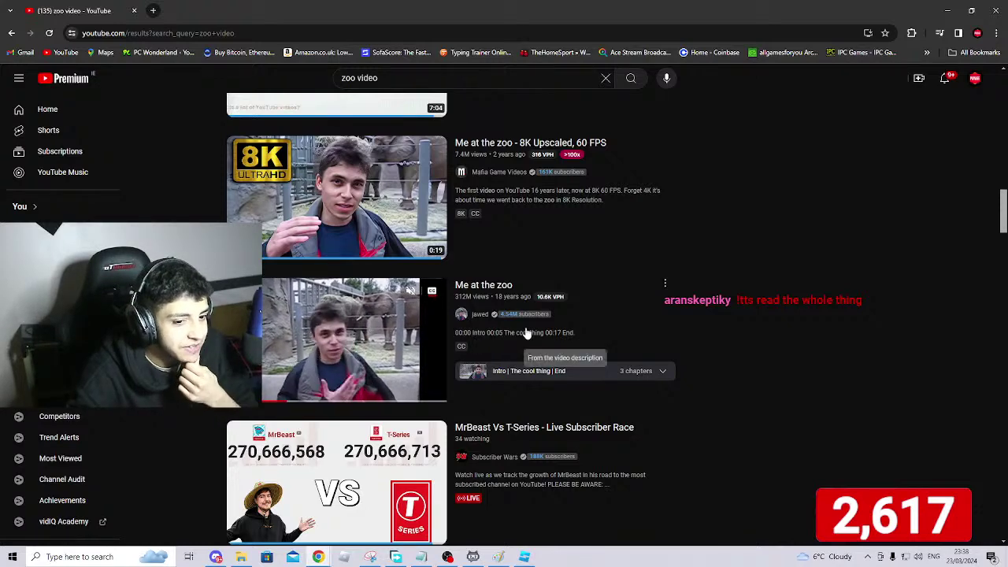
left_click(477, 315)
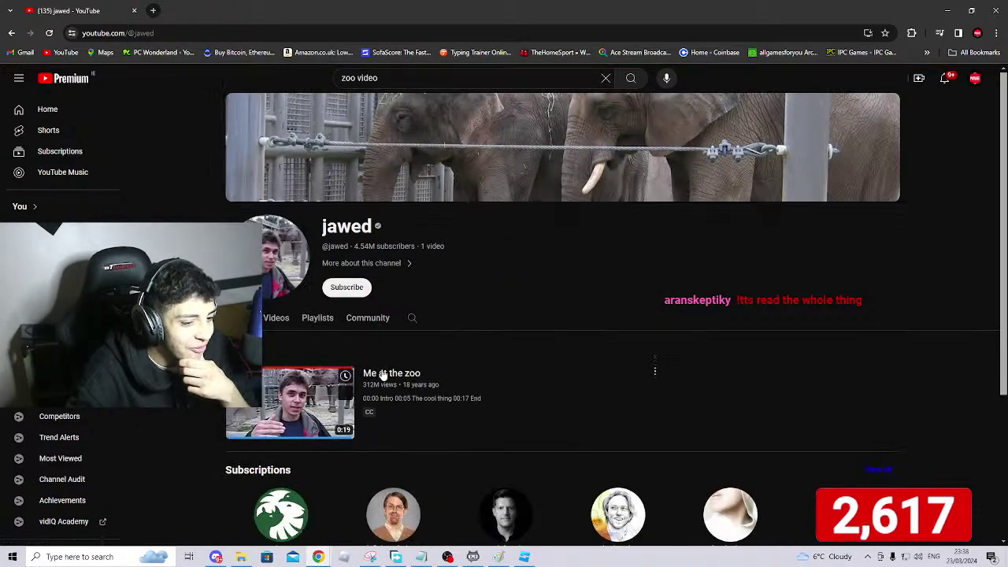
Look over the channel page, view its About details and close them.
scroll(381, 374, "down", 2)
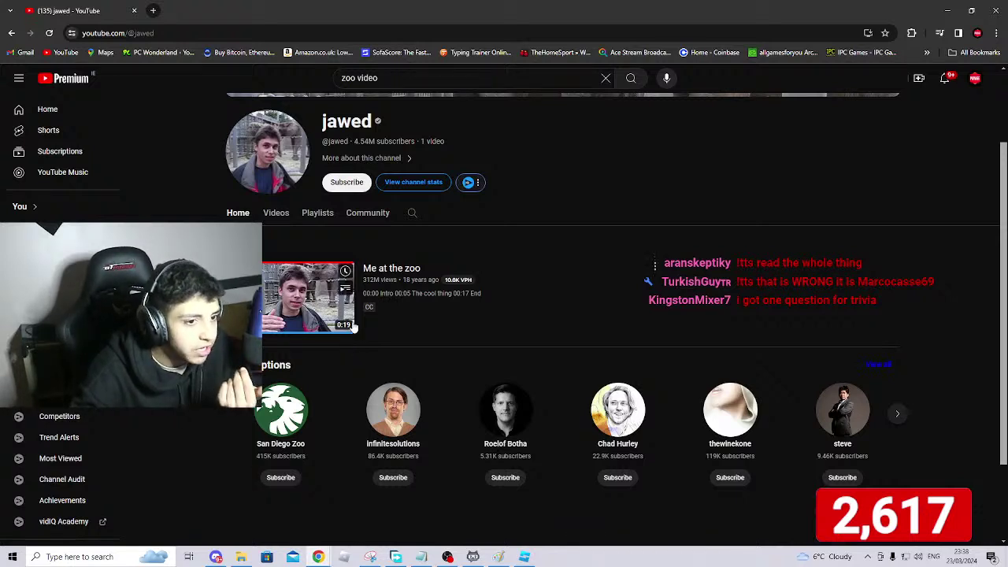
scroll(354, 310, "up", 1)
left_click(389, 211)
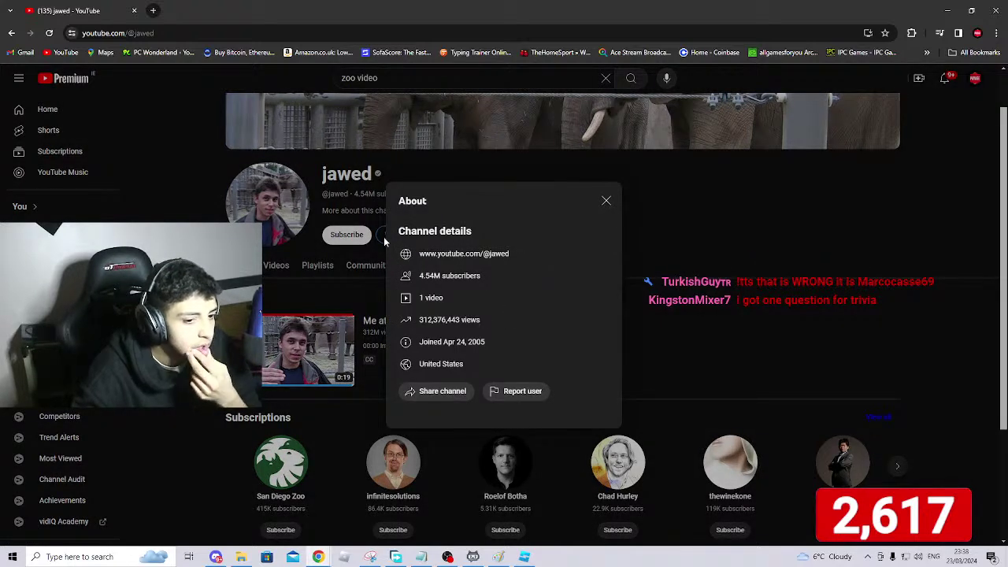
left_click(606, 203)
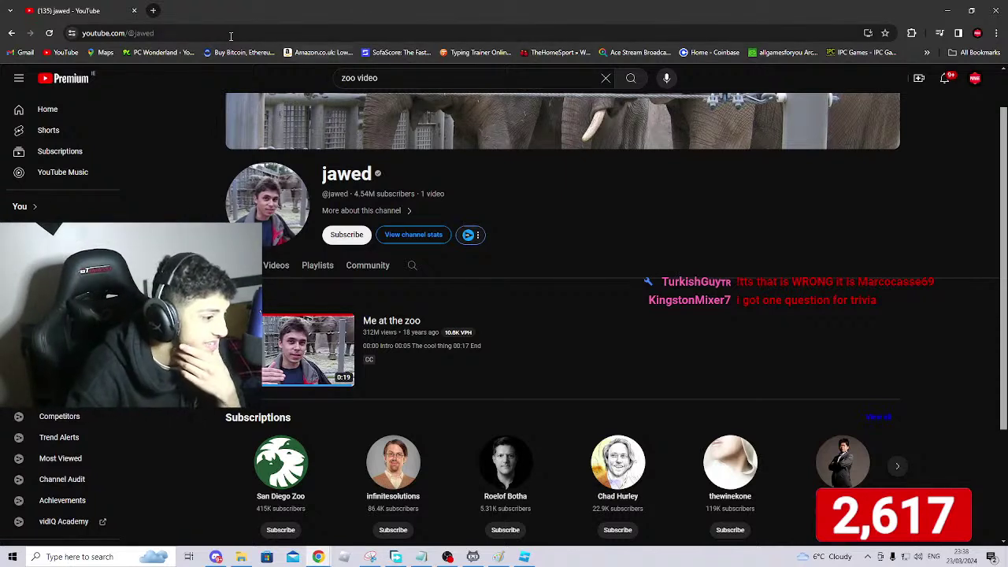
Start a fresh browser page, load YouTube and run the recent "zoo video" search again.
left_click(154, 11)
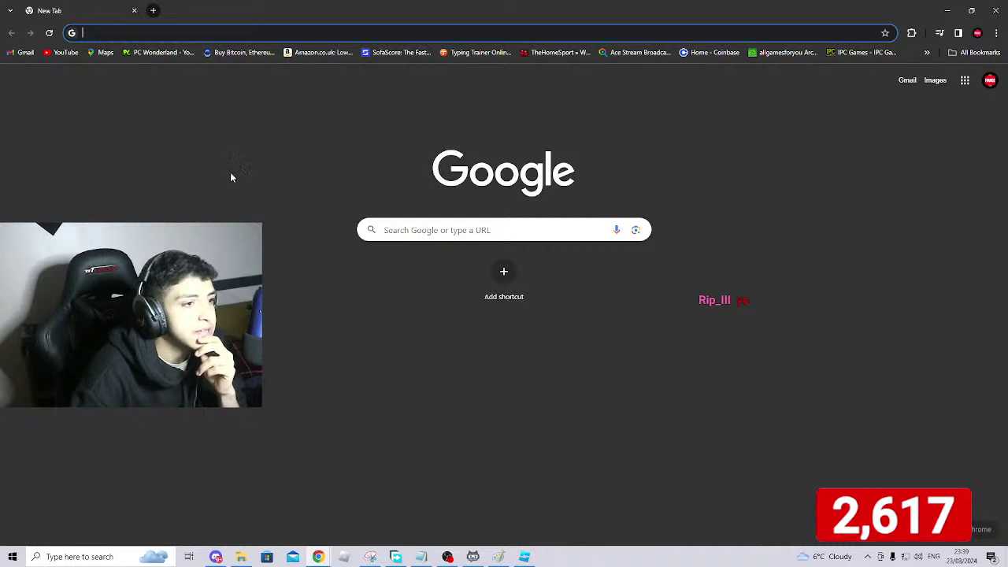
left_click(412, 229)
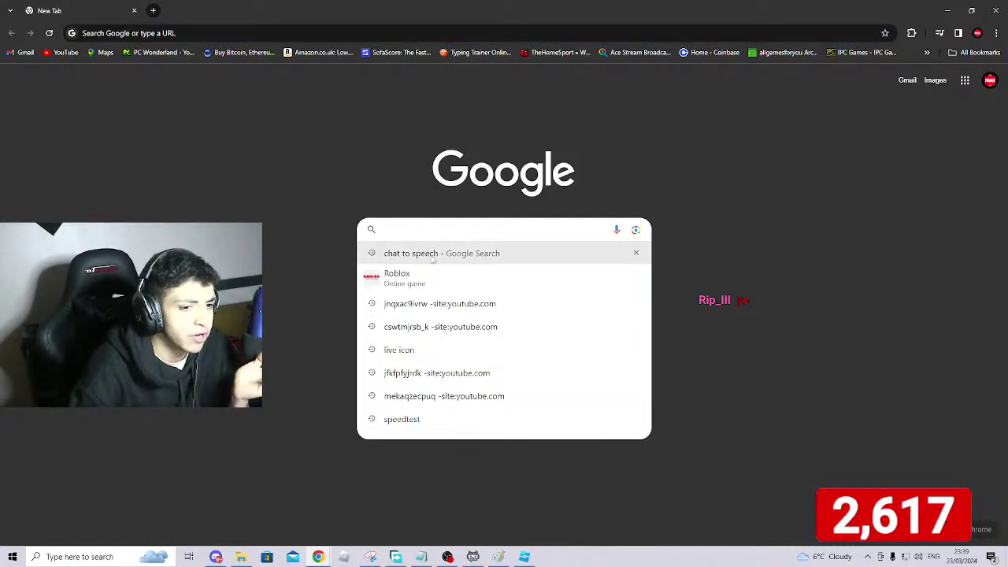
left_click(66, 52)
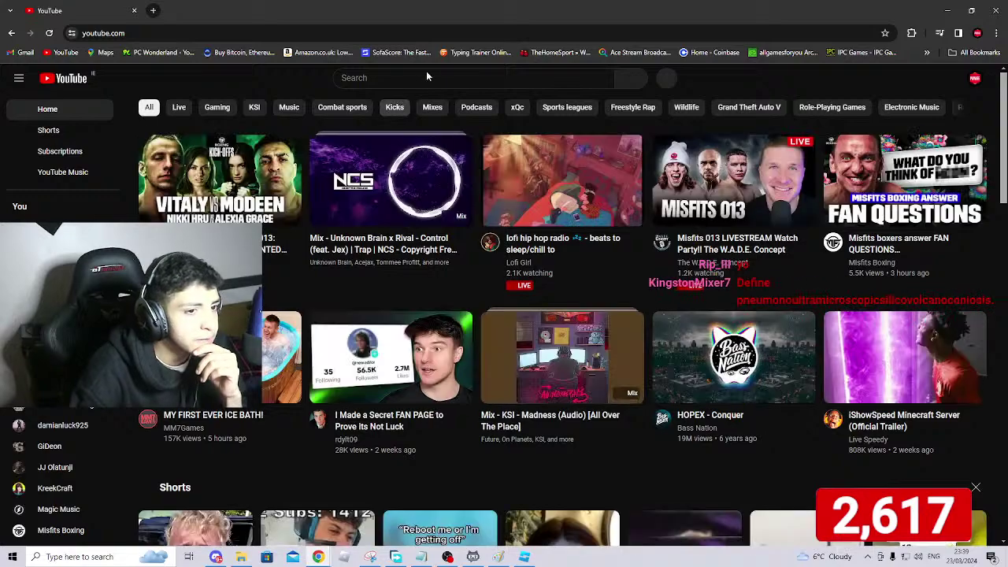
left_click(425, 77)
left_click(380, 110)
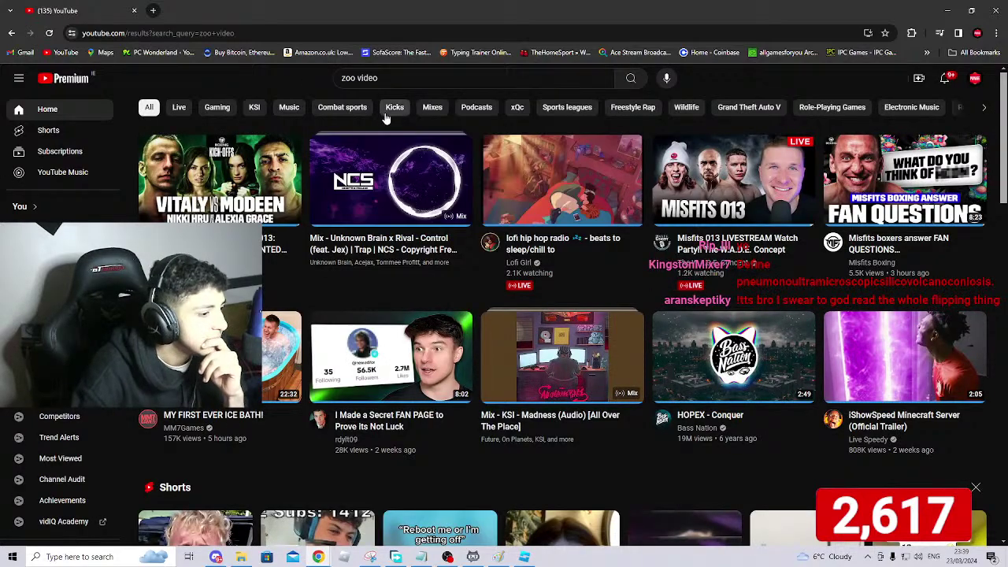
Open the original "Me at the zoo" video from the results and expand its description.
scroll(265, 189, "down", 5)
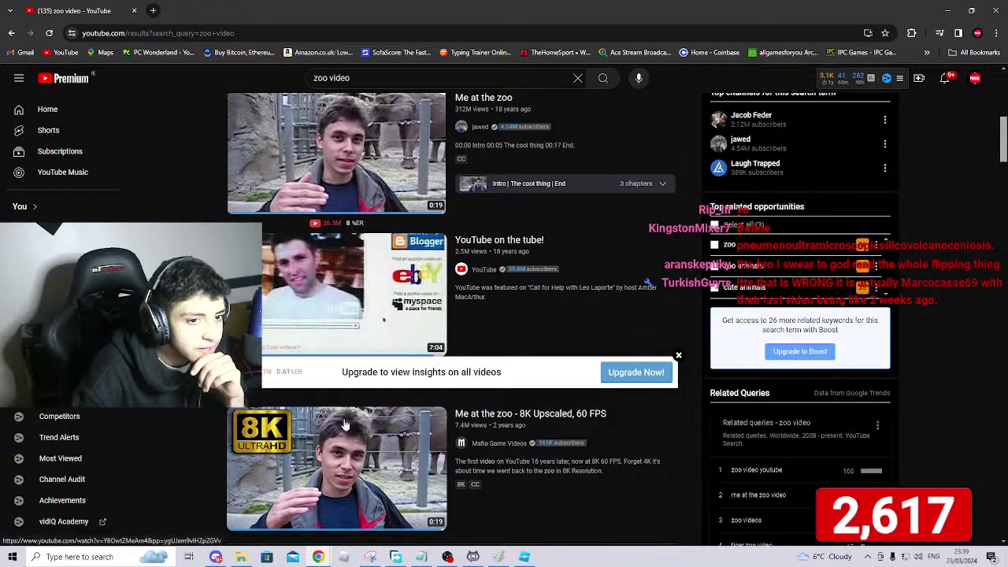
left_click(385, 149)
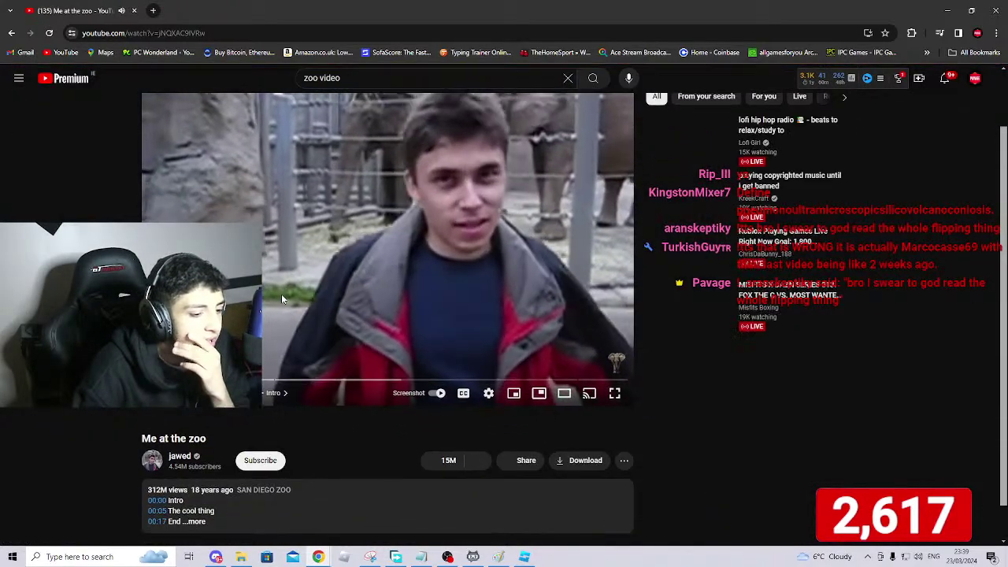
scroll(281, 298, "down", 1)
left_click(198, 481)
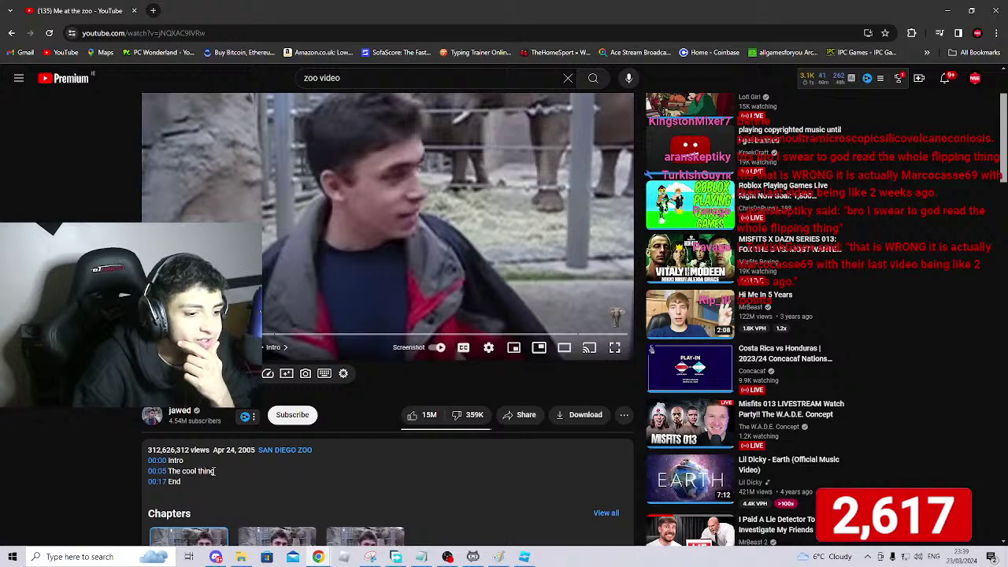
Look through the expanded description, its chapters and remixed Shorts down to the start of the comments.
scroll(212, 465, "down", 2)
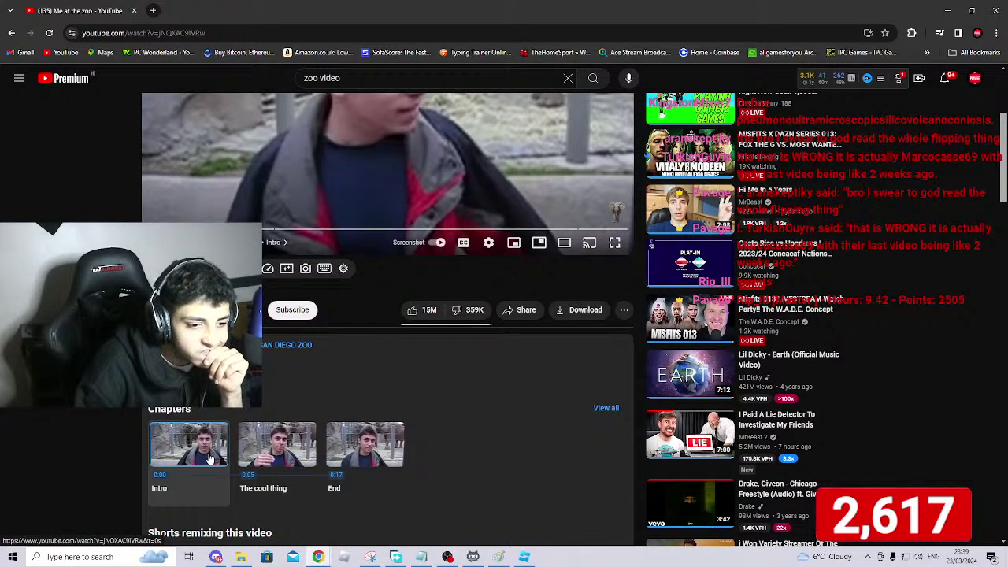
scroll(209, 459, "down", 1)
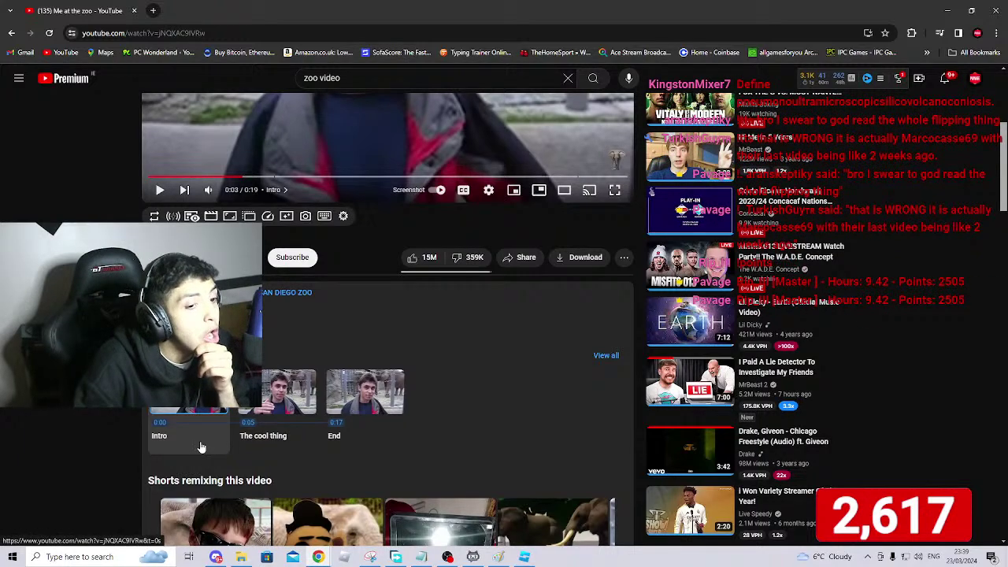
scroll(399, 334, "down", 3)
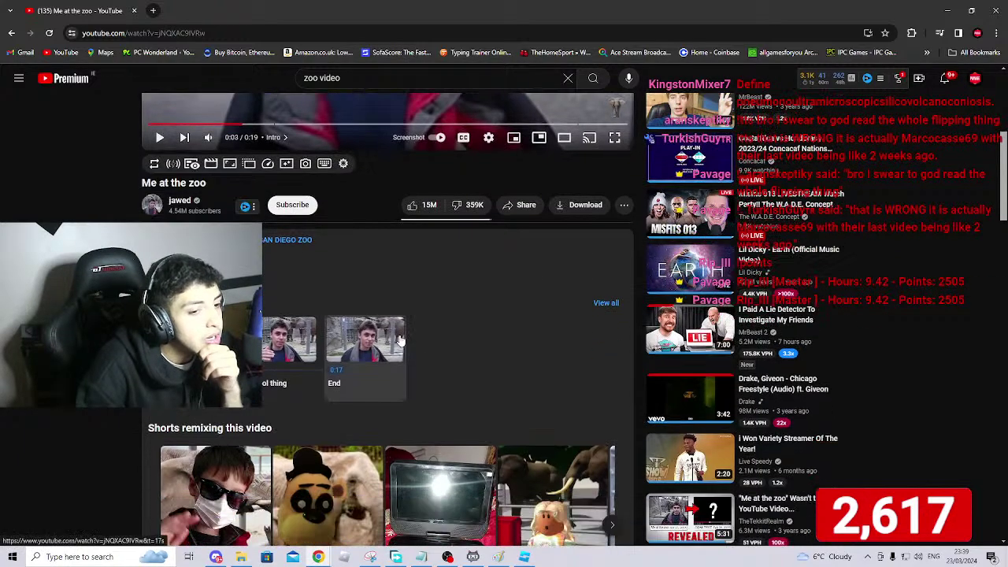
scroll(391, 337, "down", 4)
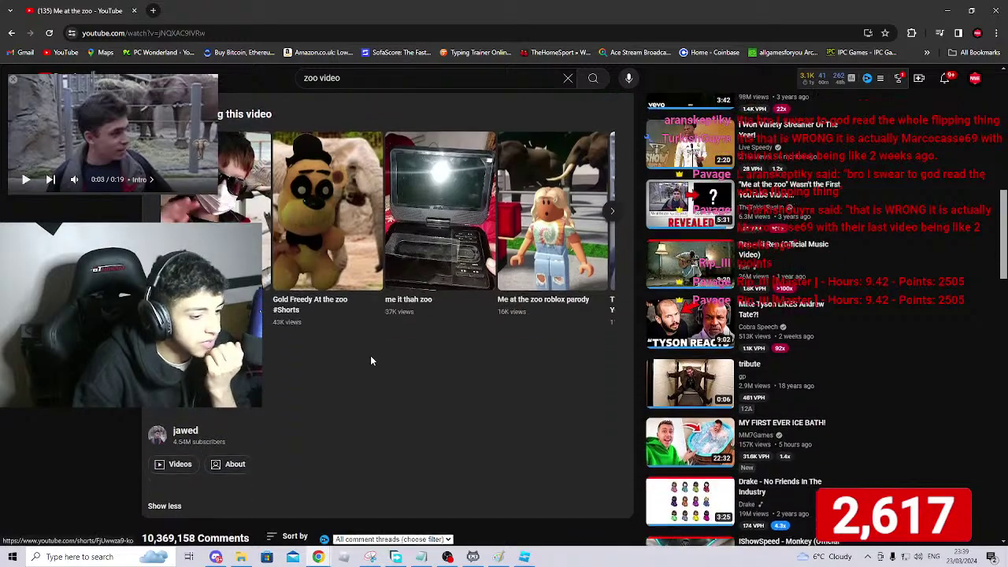
scroll(370, 355, "down", 1)
scroll(342, 379, "up", 5)
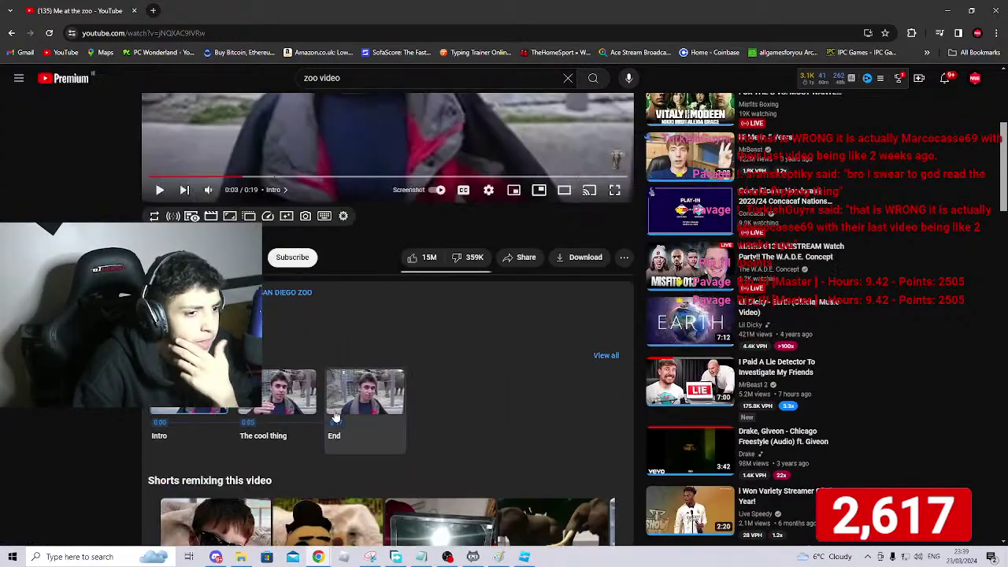
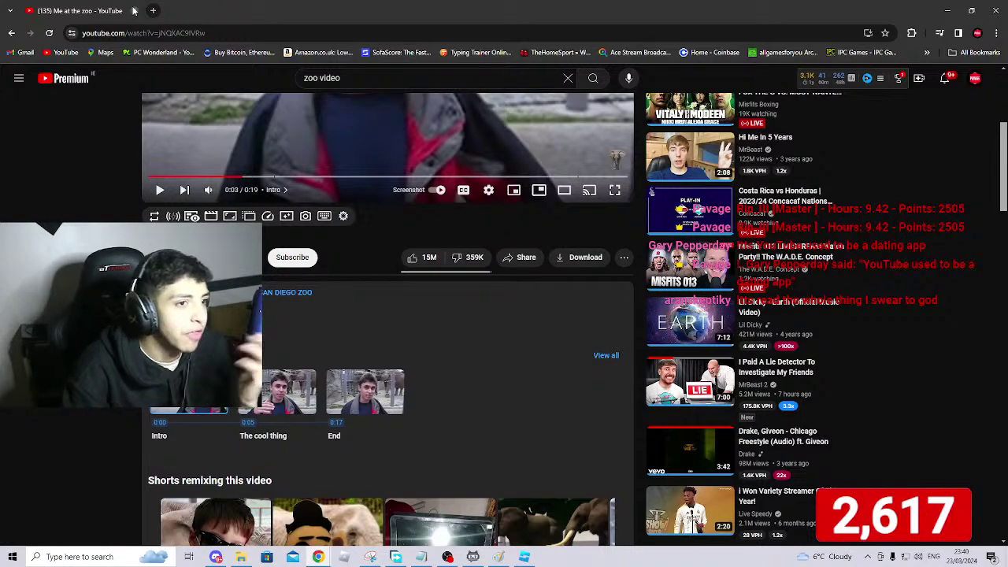
Switch to Roblox Studio, look around the arena, deselect the STAGE 9 model and clear the Toolbox search text.
key("alt+Tab")
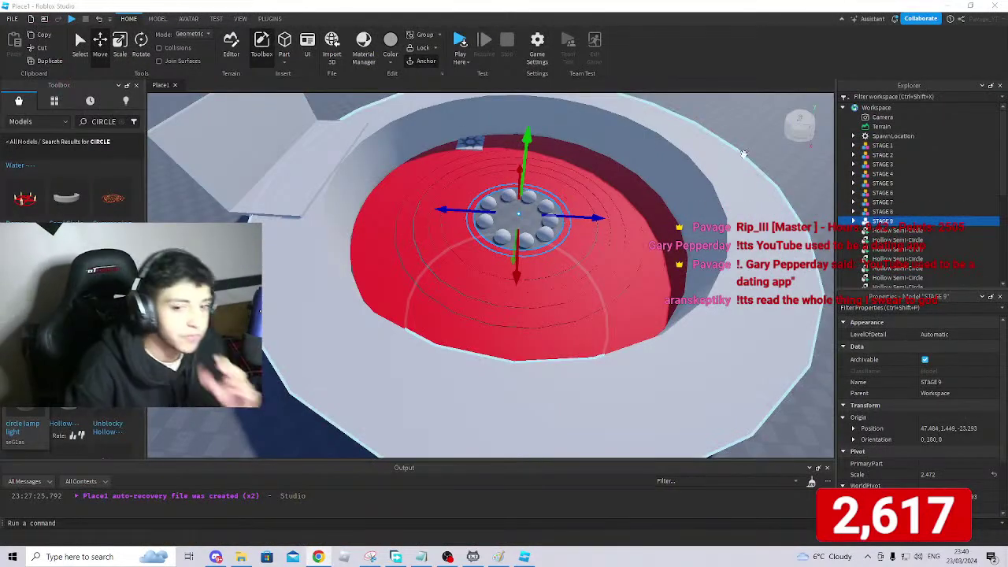
right_click_drag(748, 123, 747, 124)
key("w")
key("d")
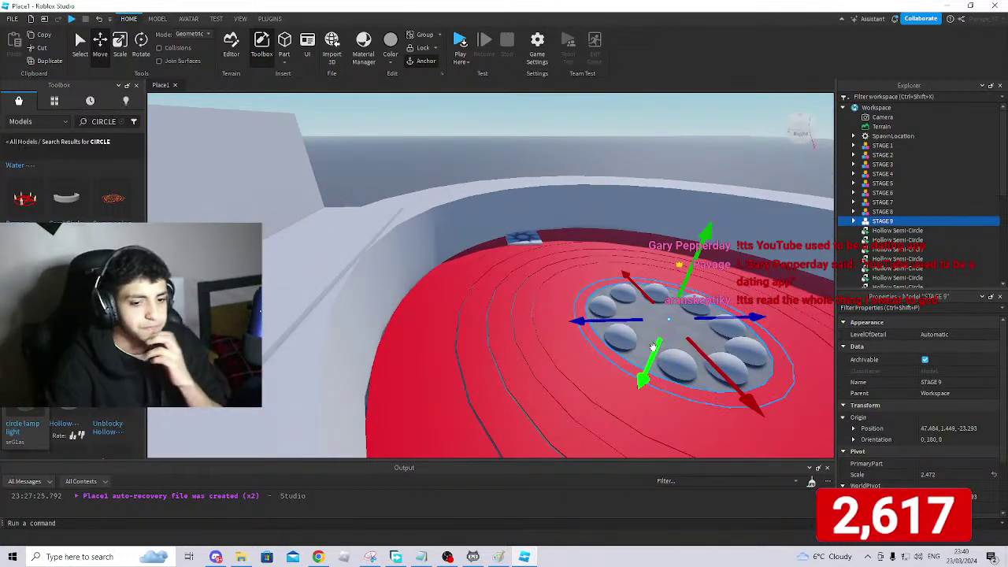
left_click(606, 136)
right_click_drag(605, 139, 608, 140)
key("s")
right_click_drag(486, 318, 486, 316)
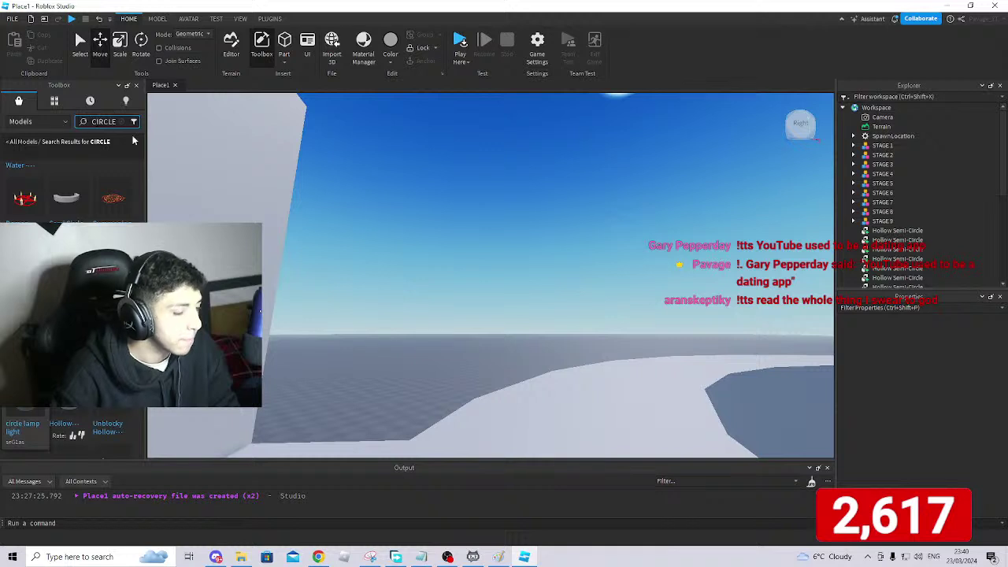
key("BackSpace")
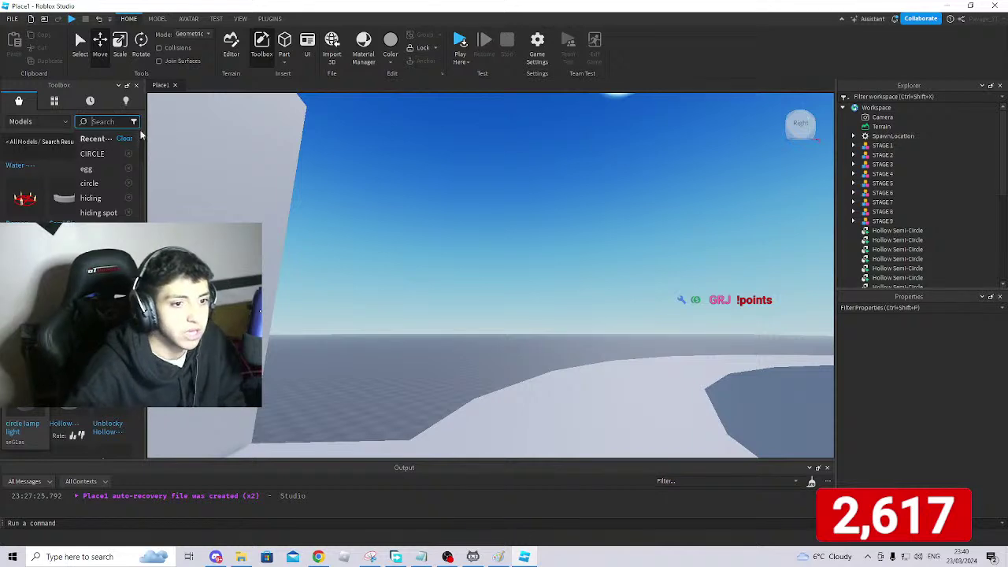
Duplicate the flat slab in front of the upright panel, try a quarter turn on the copy and undo the turn.
right_click(546, 257)
left_click(532, 220)
right_click_drag(494, 209, 494, 208)
left_click(493, 207)
key("f")
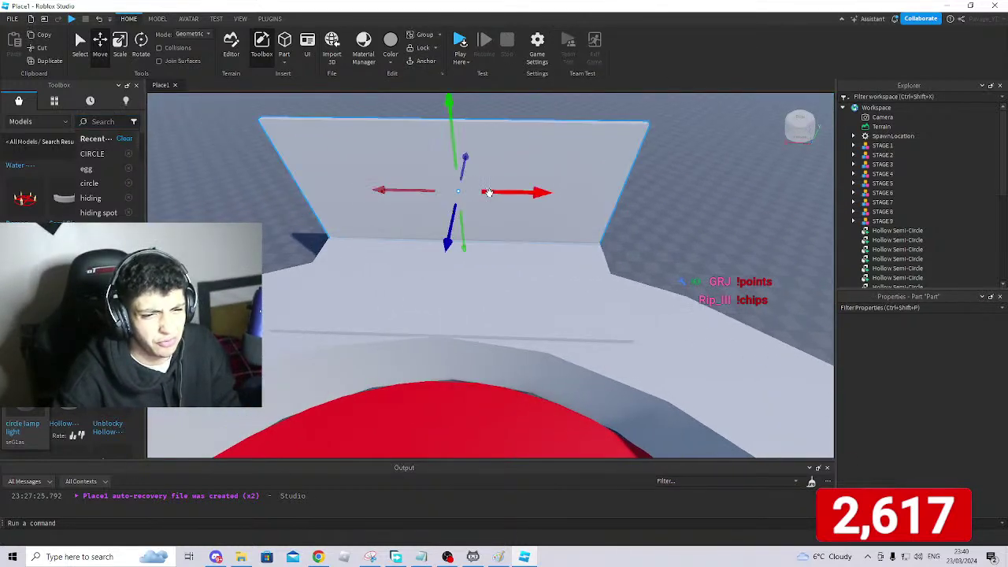
left_click(555, 279)
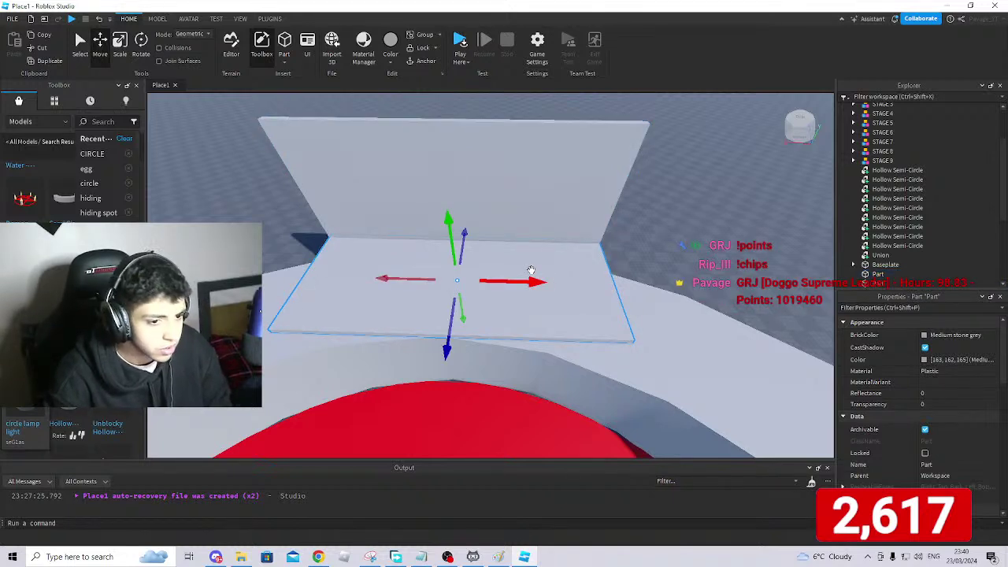
key("ctrl+d")
key("ctrl+r")
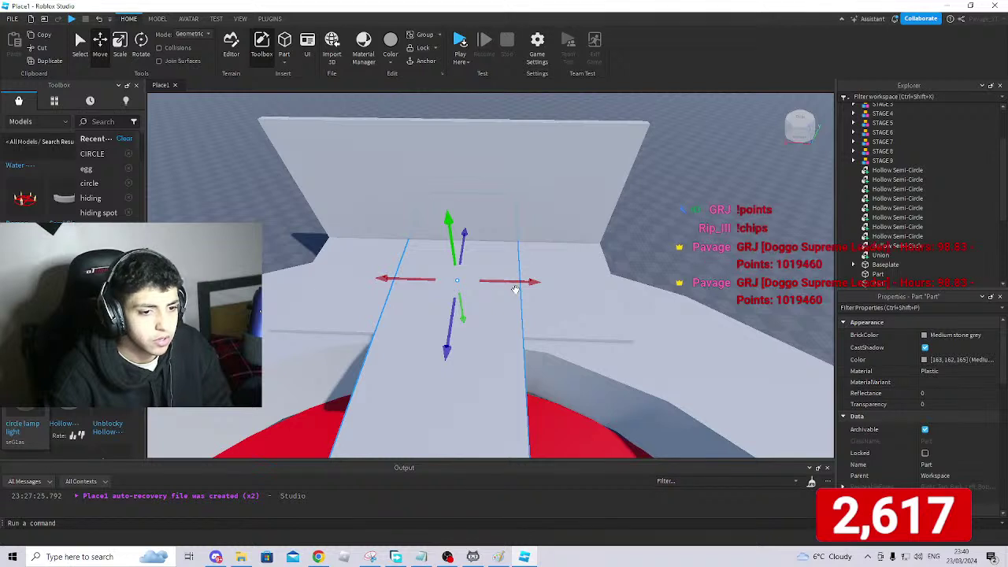
key("ctrl+z")
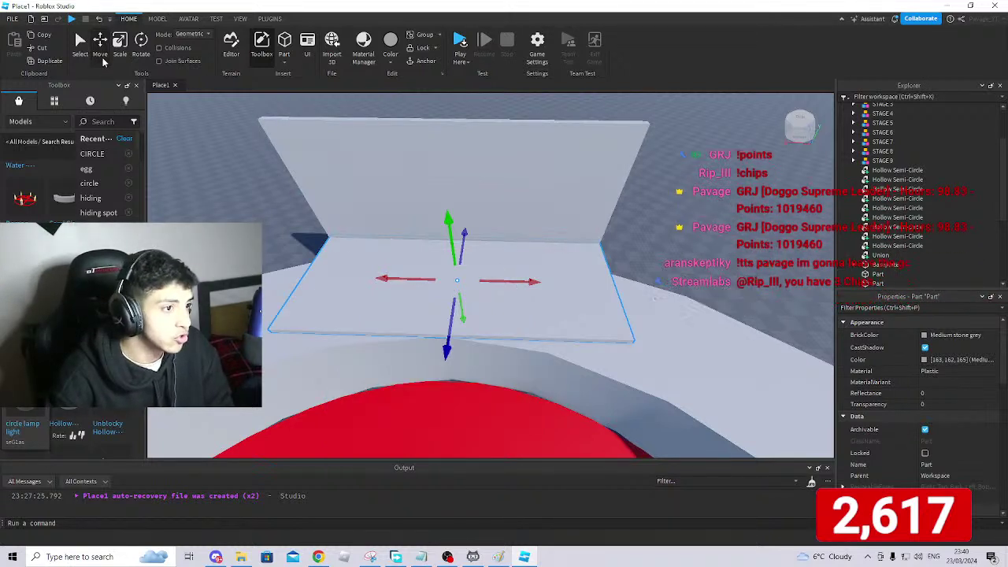
Rotate the copied slab to stand upright, perpendicular to the back panel, and delete the extra overlapping copy.
left_click(141, 46)
left_click_drag(430, 238, 591, 256)
right_click_drag(544, 243, 542, 242)
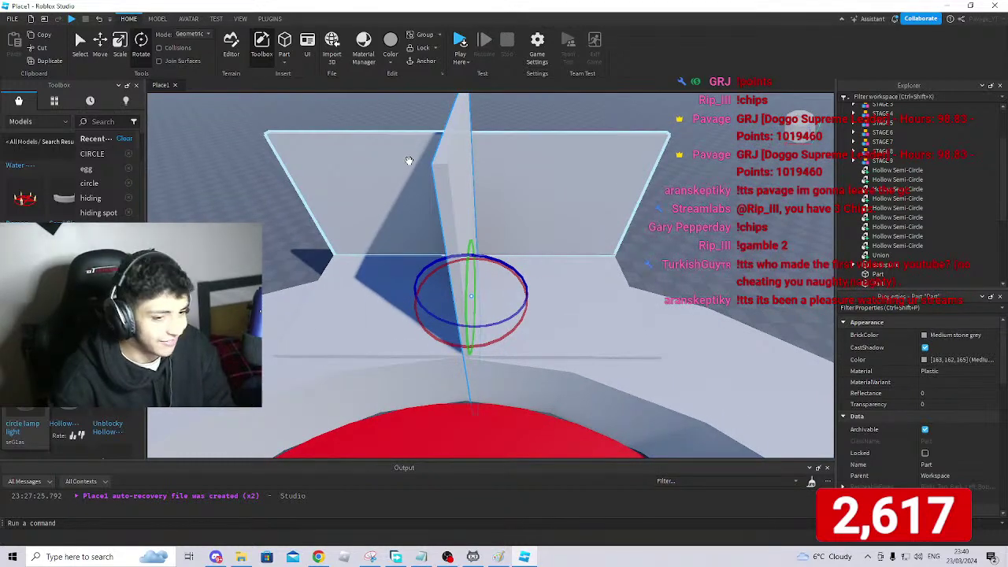
key("Delete")
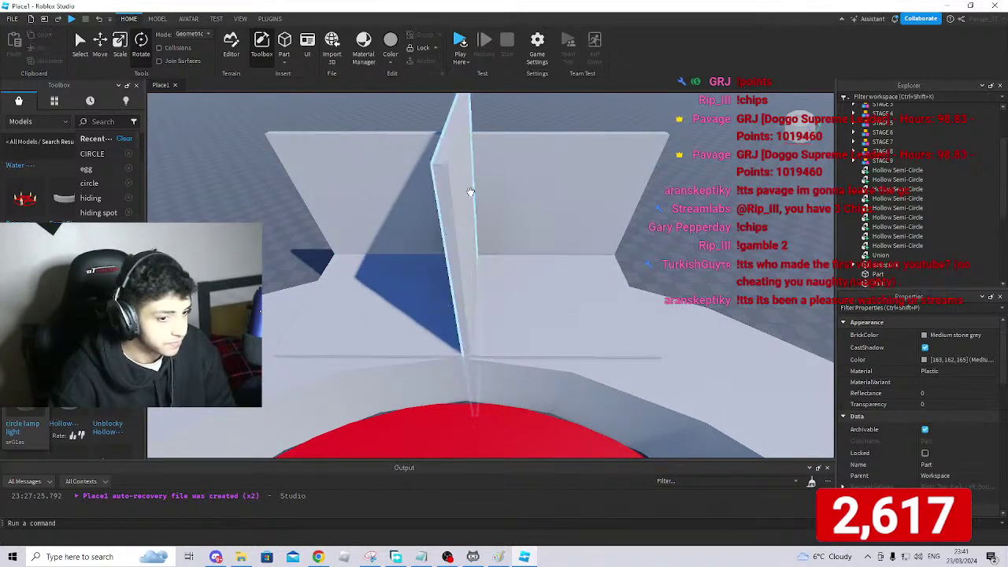
Move the upright slab sideways to the right-hand edge of the flat slab as a side wall and check its position.
left_click(469, 190)
left_click(100, 43)
left_click_drag(549, 300, 722, 292)
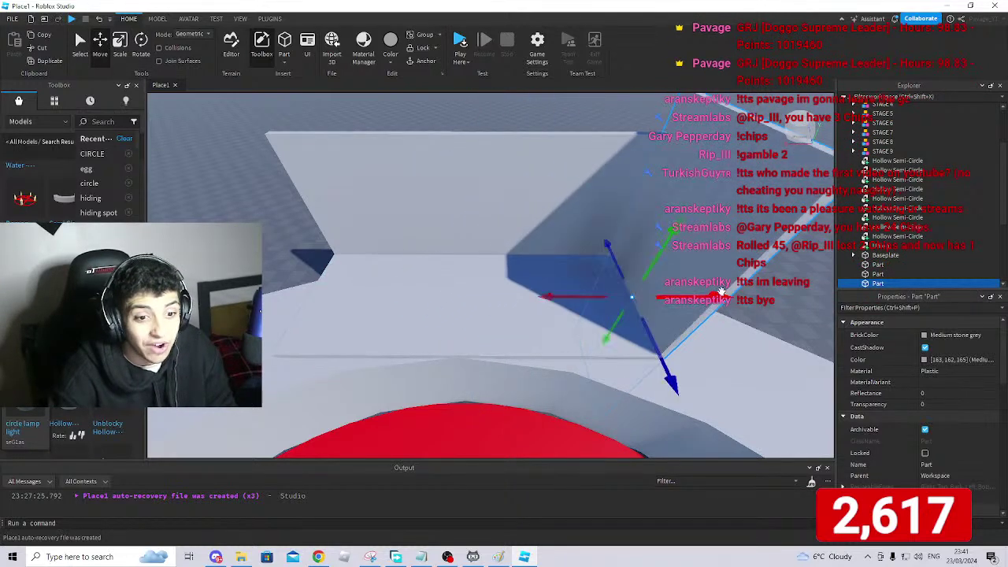
right_click_drag(786, 304, 786, 305)
scroll(786, 305, "up", 3)
scroll(786, 305, "down", 5)
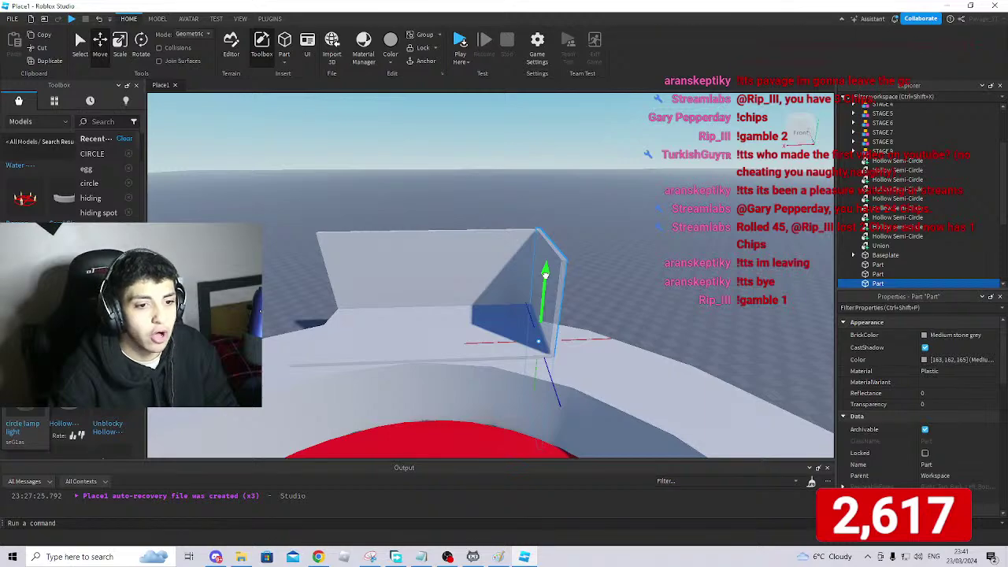
right_click_drag(545, 271, 557, 228)
key("w")
key("s")
key("w")
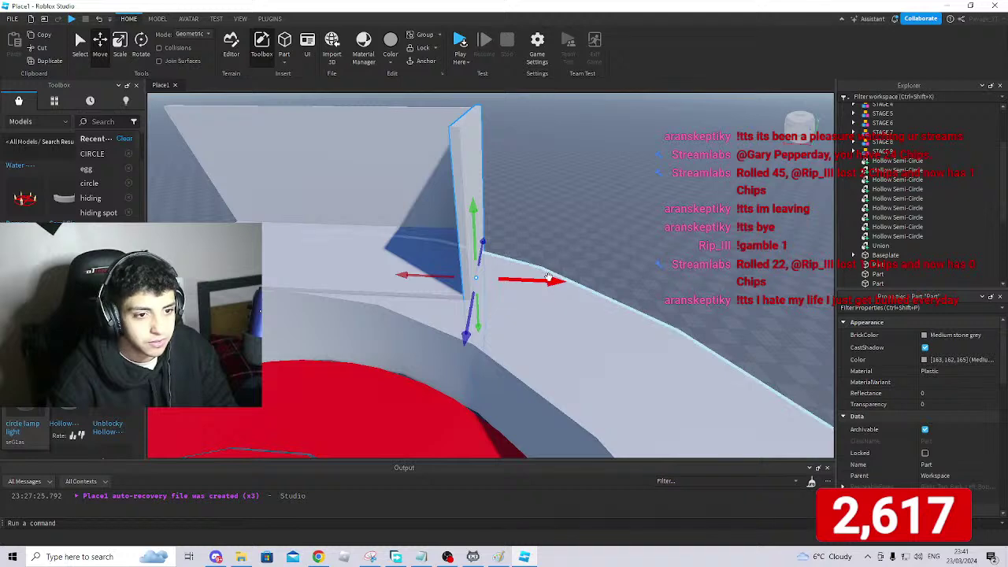
Place a copy of the upright side wall flush with the opposite edge of the flat slab and deselect it.
left_click_drag(552, 275, 510, 271)
right_click_drag(511, 270, 501, 267)
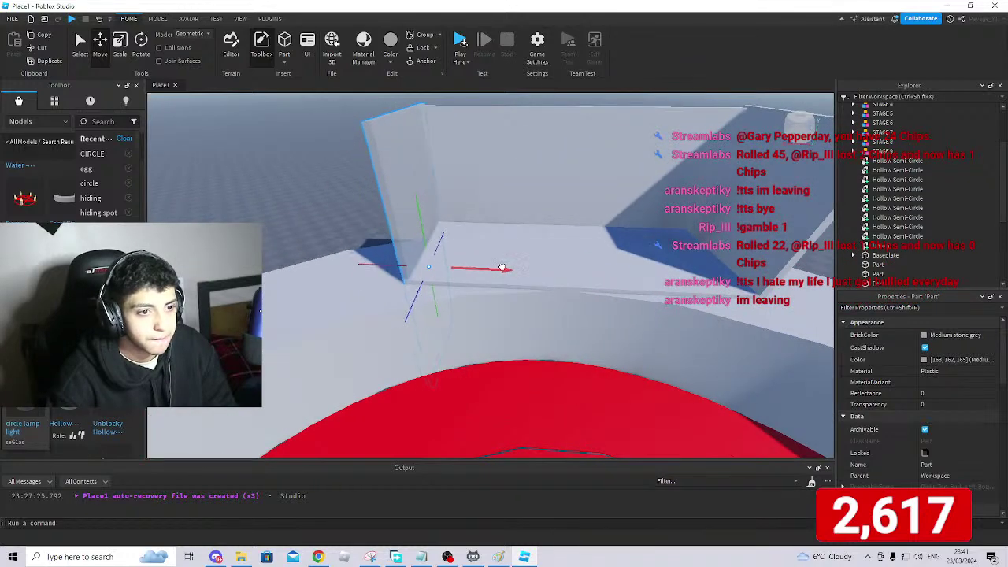
left_click_drag(499, 268, 501, 266)
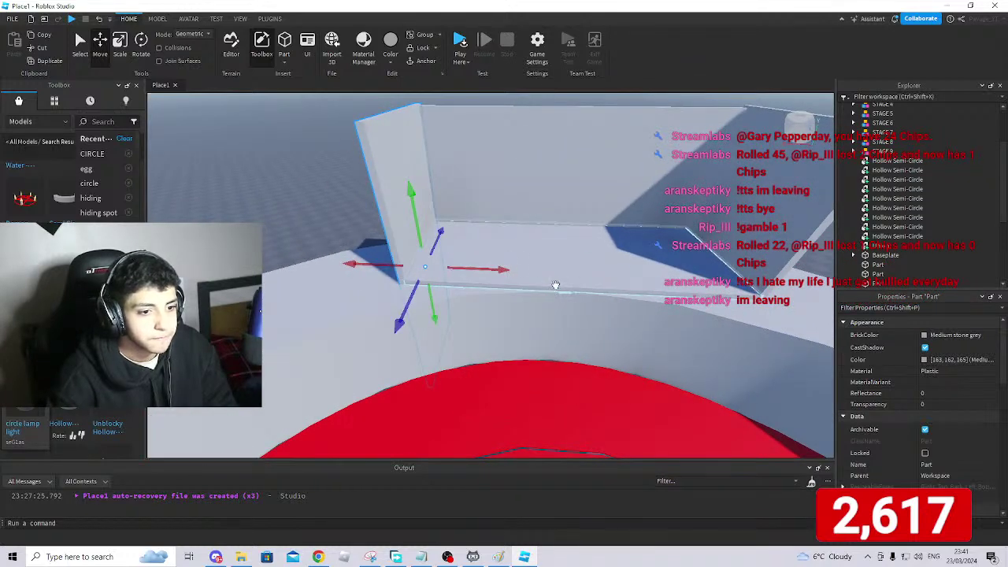
key("d")
left_click(761, 237)
Insert the Hollow Semi-Circle model from the Toolbox onto the side platform and scale it narrower.
right_click_drag(761, 237, 762, 235)
key("w")
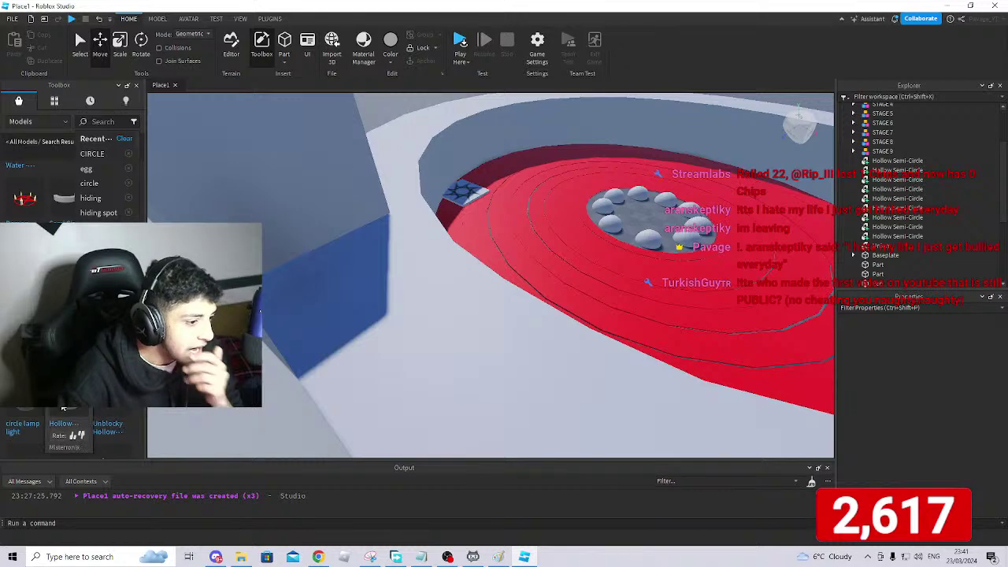
left_click(65, 408)
left_click_drag(478, 410, 533, 346)
mouse_move(539, 285)
left_mouse_down()
mouse_move(538, 228)
mouse_move(552, 223)
mouse_move(541, 282)
left_mouse_up()
left_click(119, 43)
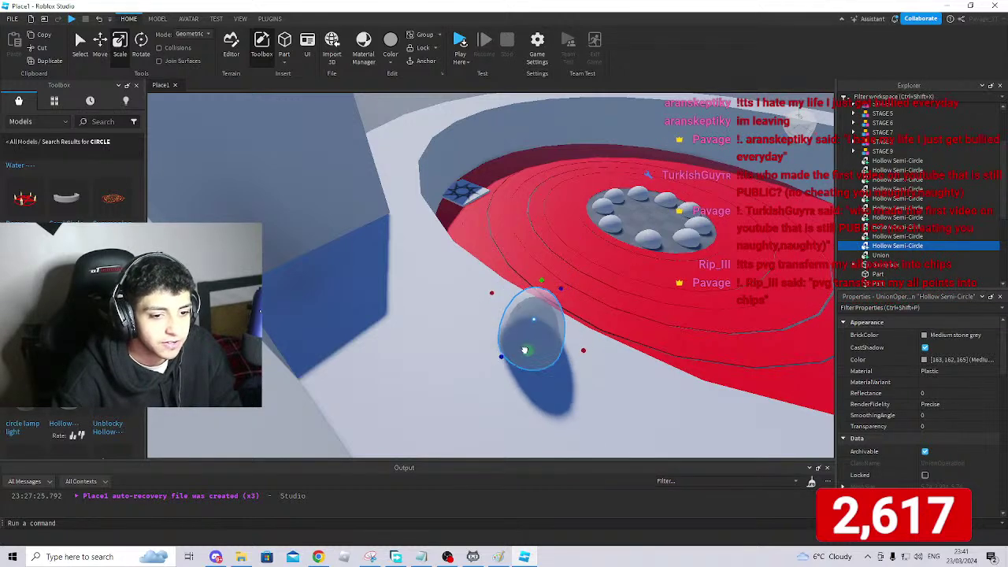
key("d")
right_click_drag(540, 352, 493, 345)
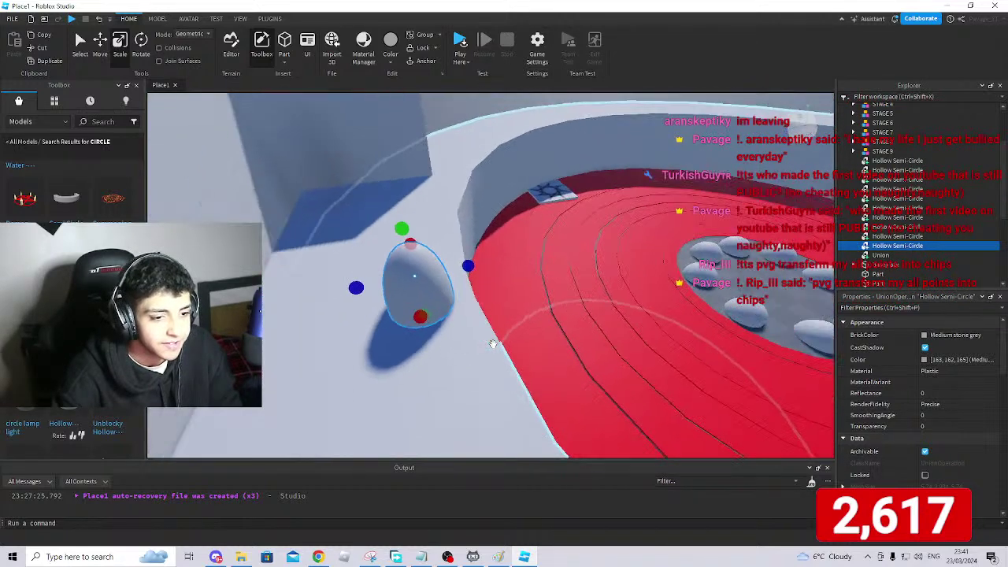
left_click_drag(503, 267, 475, 272)
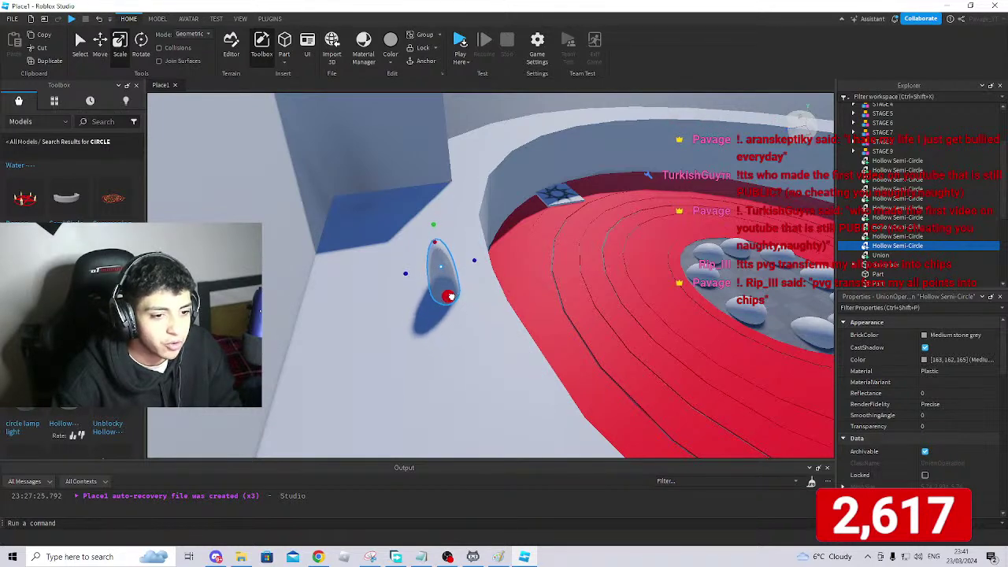
key("a")
right_click_drag(480, 313, 480, 312)
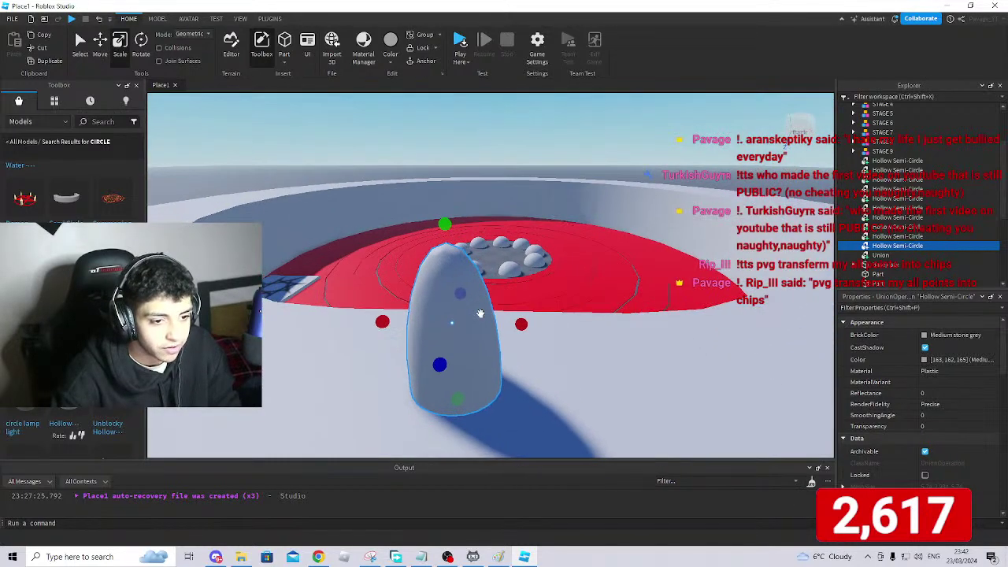
Try further resizing and repositioning of the semi-circle on the platform, and delete it.
right_click_drag(535, 345, 594, 354)
key("d")
key("a")
scroll(535, 345, "down", 3)
key("d")
left_click_drag(507, 283, 506, 284)
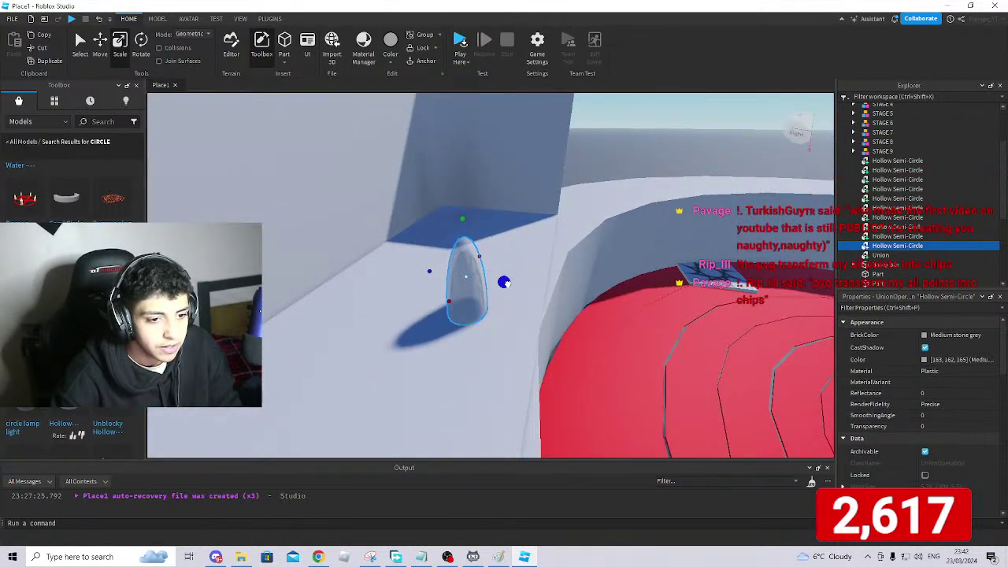
left_click_drag(532, 289, 563, 306)
right_click_drag(579, 315, 580, 315)
key("a")
key("s")
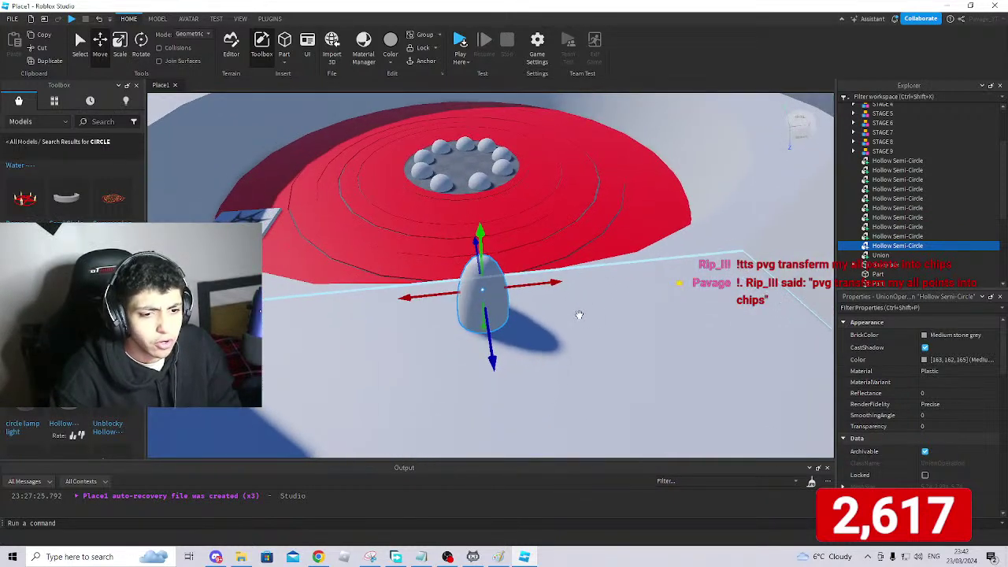
key("Delete")
Try the Unblocky Hollow Circle model from the Toolbox on the side platform and delete it.
right_click_drag(521, 304, 521, 303)
key("a")
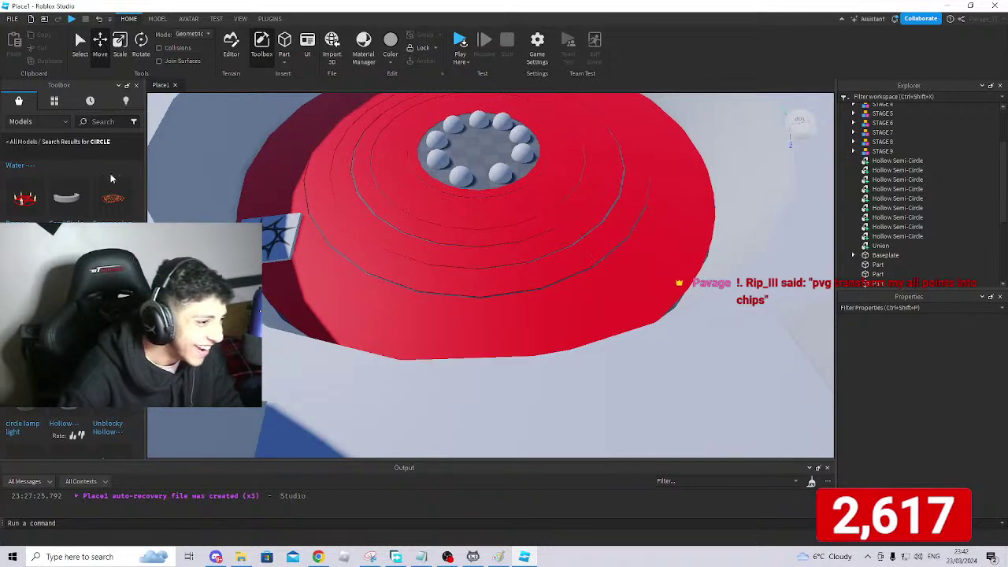
right_click_drag(382, 292, 383, 292)
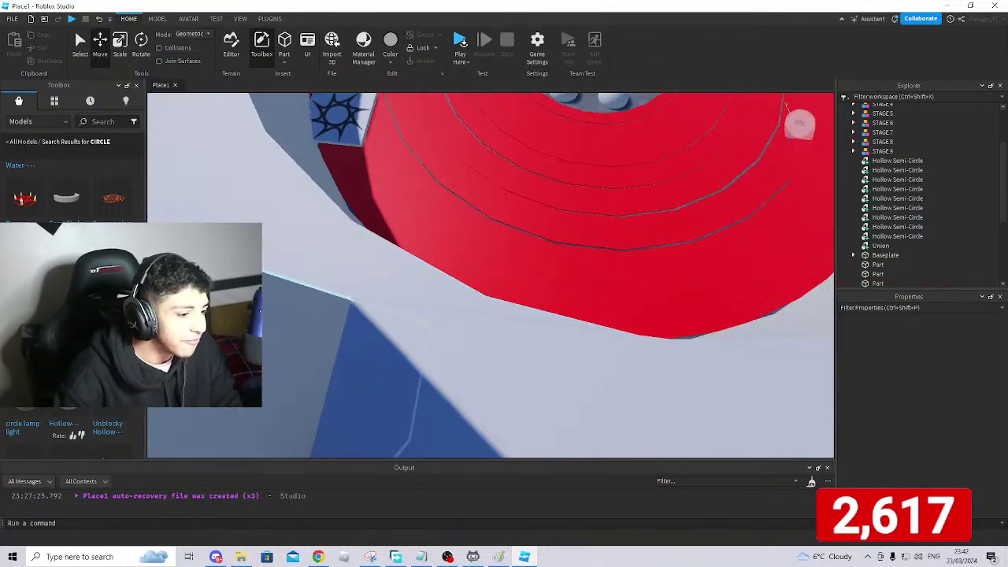
right_click_drag(491, 351, 492, 352)
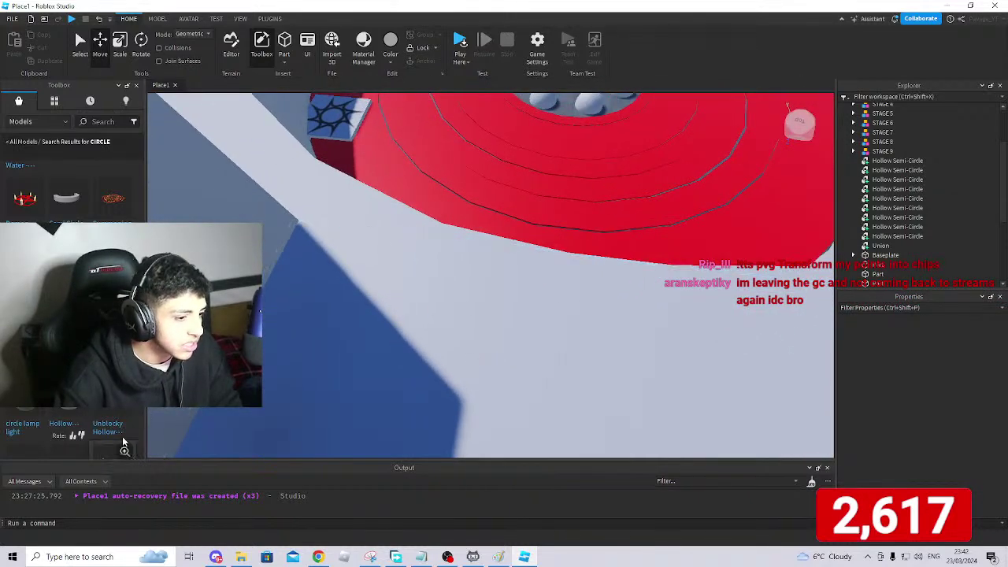
left_click(116, 410)
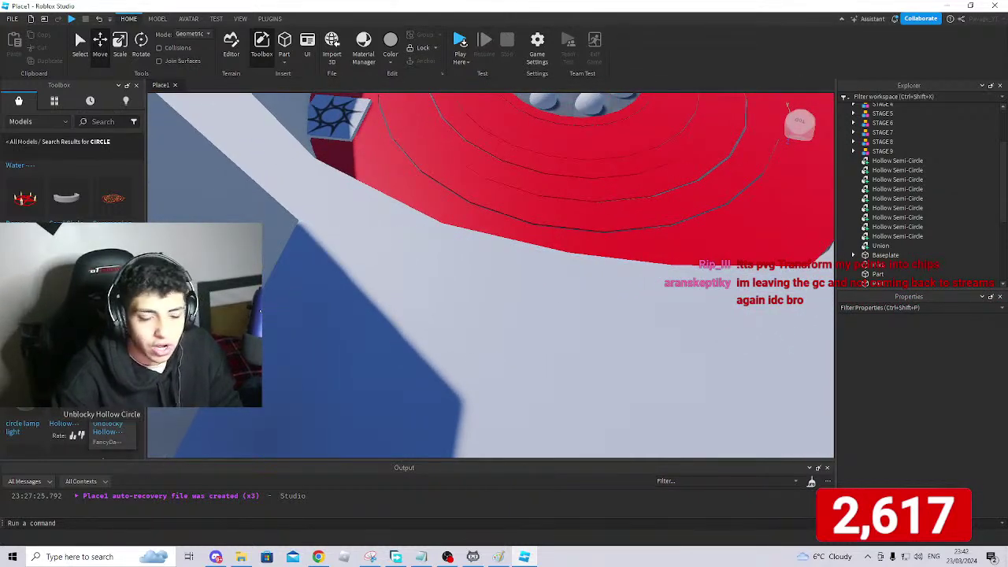
right_click_drag(491, 352, 492, 352)
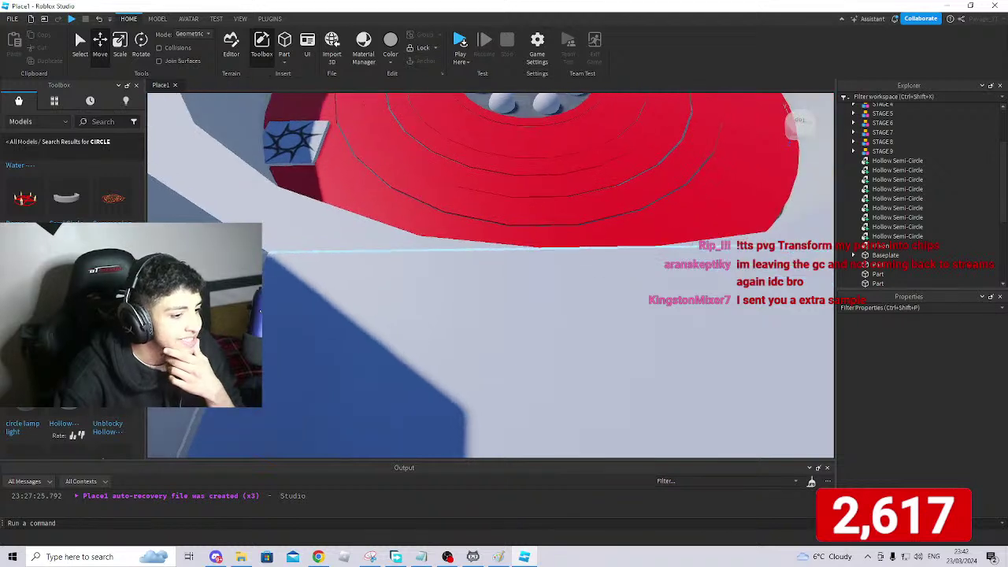
left_click_drag(112, 413, 394, 345)
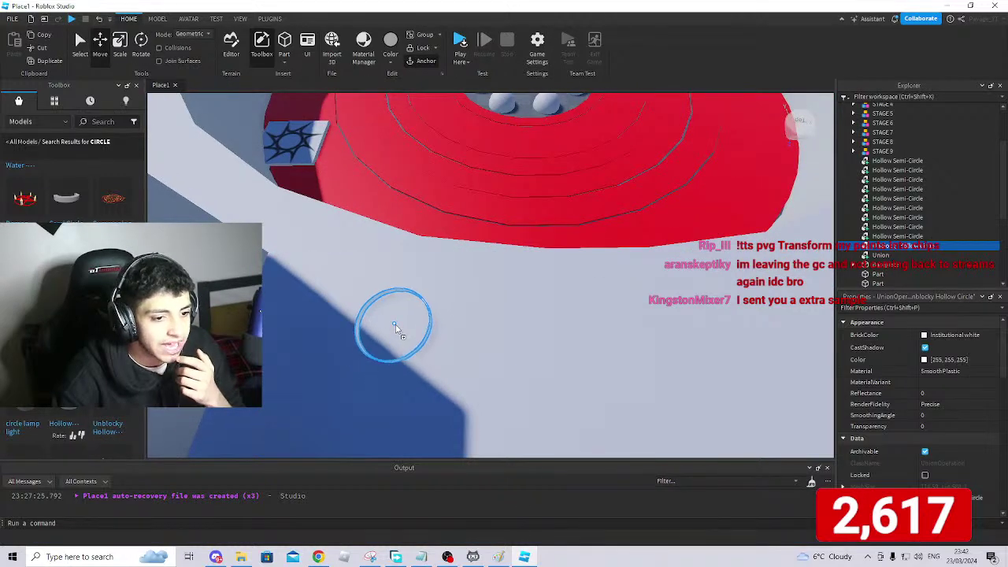
left_click(395, 327)
key("Delete")
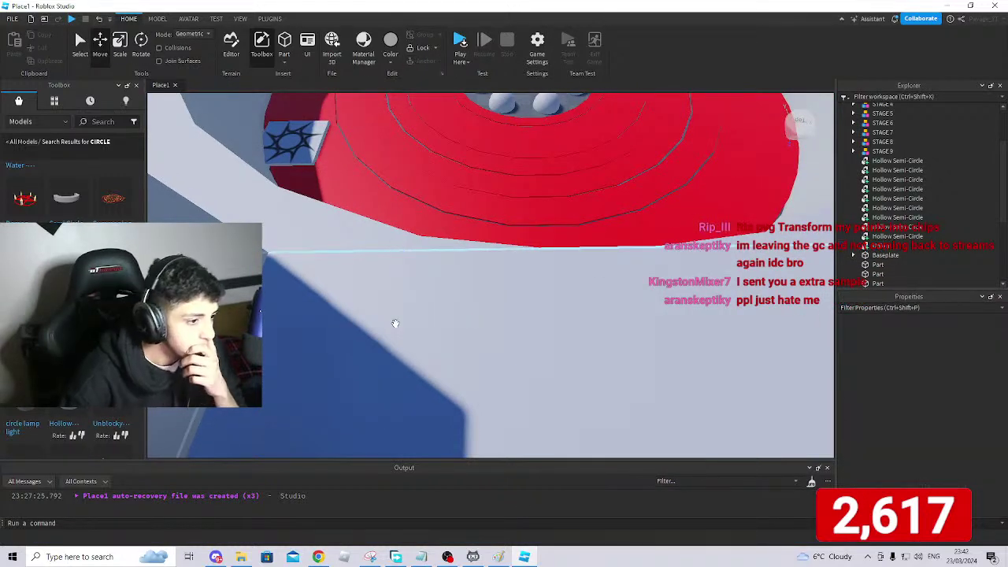
Browse further through the CIRCLE models in the Toolbox and insert the Union circle platform.
scroll(74, 315, "down", 3)
scroll(73, 315, "down", 6)
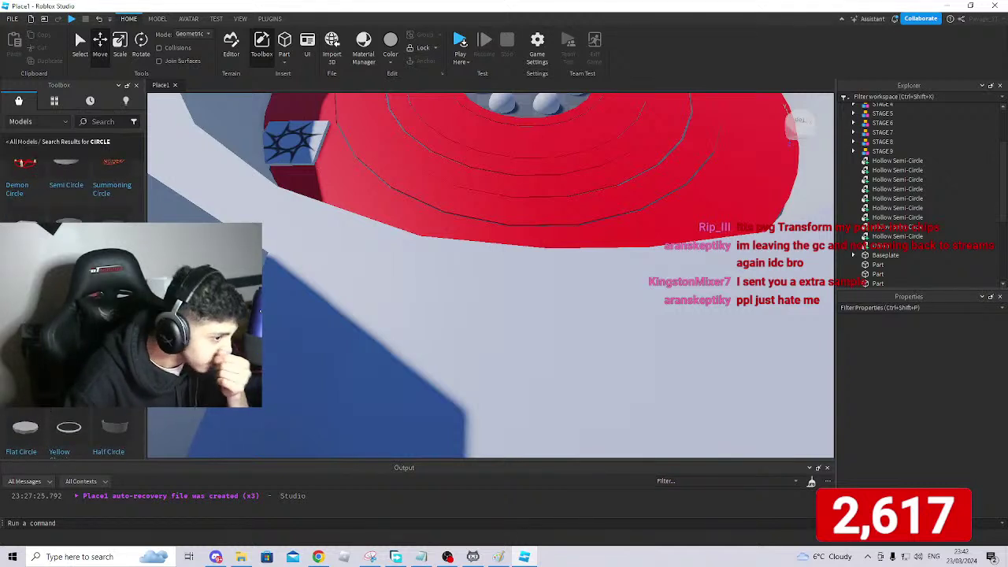
scroll(73, 315, "down", 4)
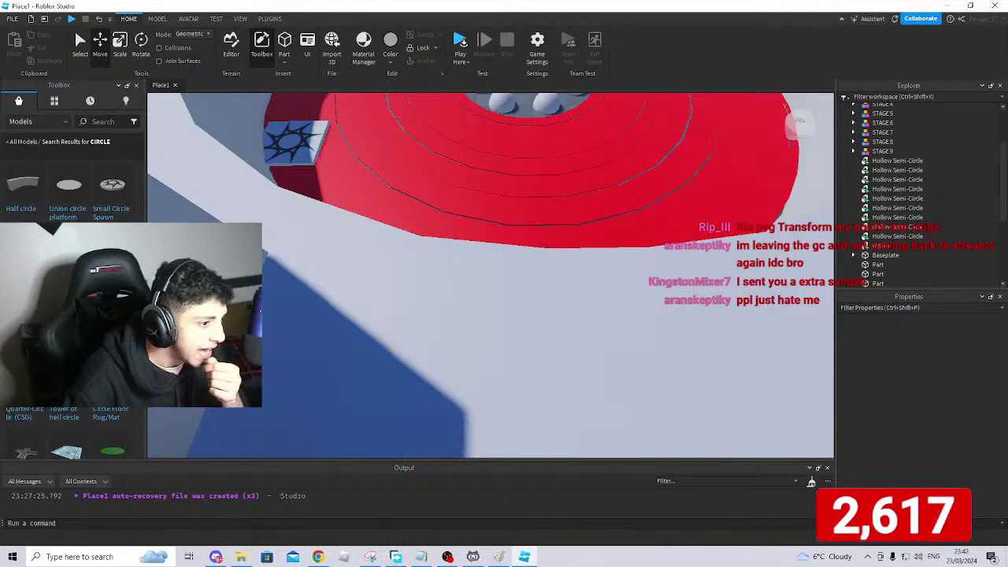
left_click(76, 190)
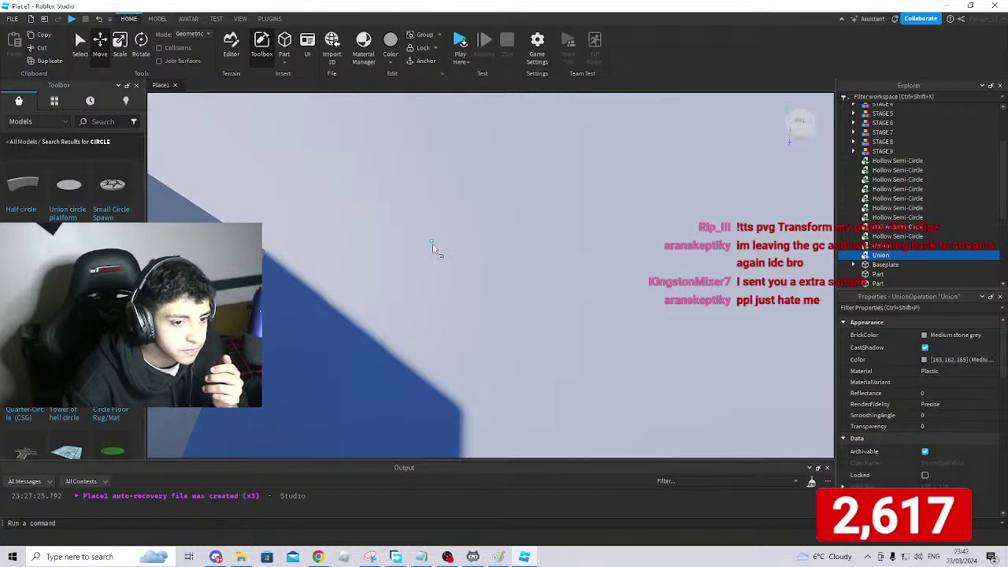
scroll(480, 237, "down", 5)
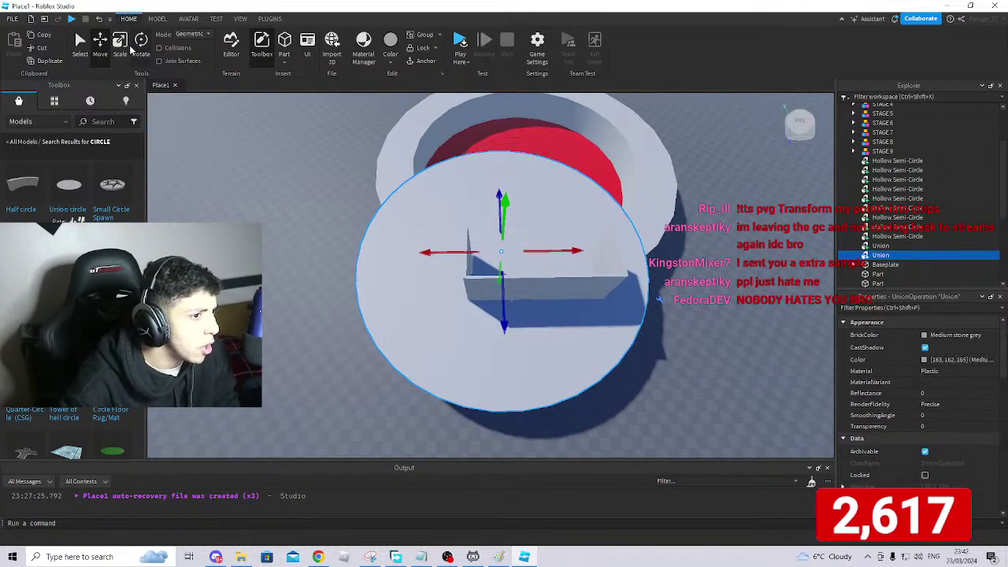
Scale the oversized disc down to a small button-sized circle, undoing the first resize attempt.
left_click(126, 46)
left_click_drag(664, 249, 596, 244)
key("ctrl+a")
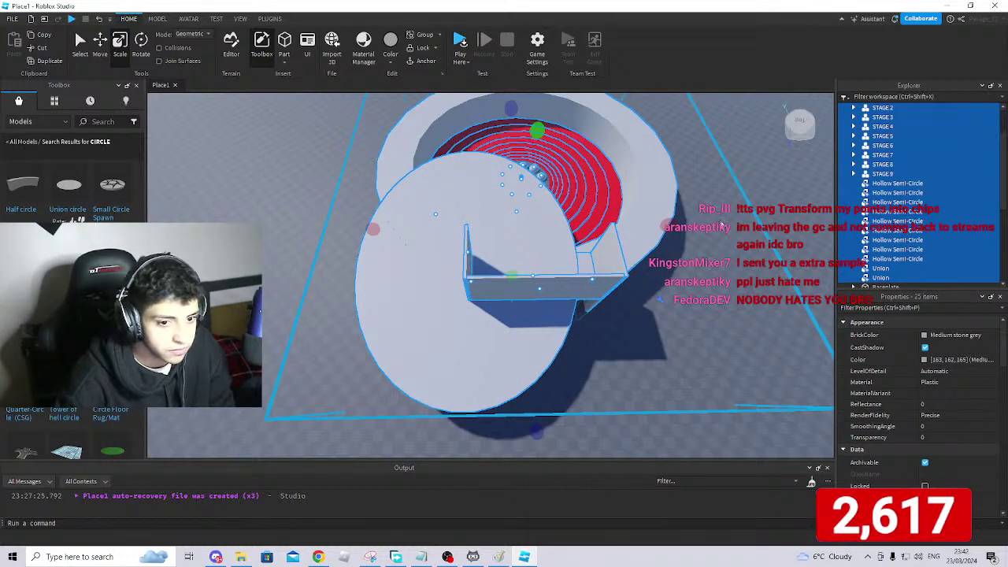
left_click(762, 167)
left_click(689, 240)
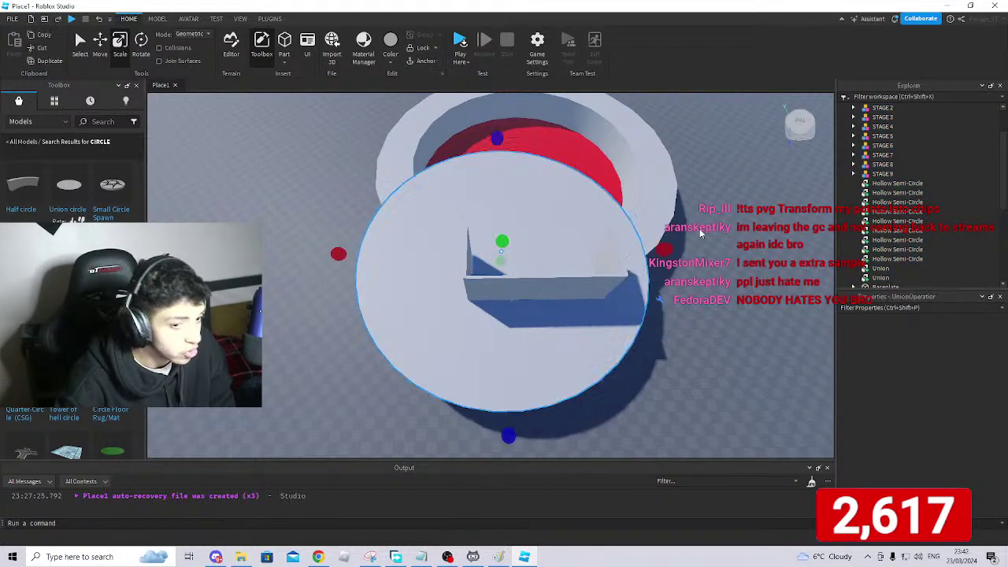
left_click_drag(664, 251, 417, 238)
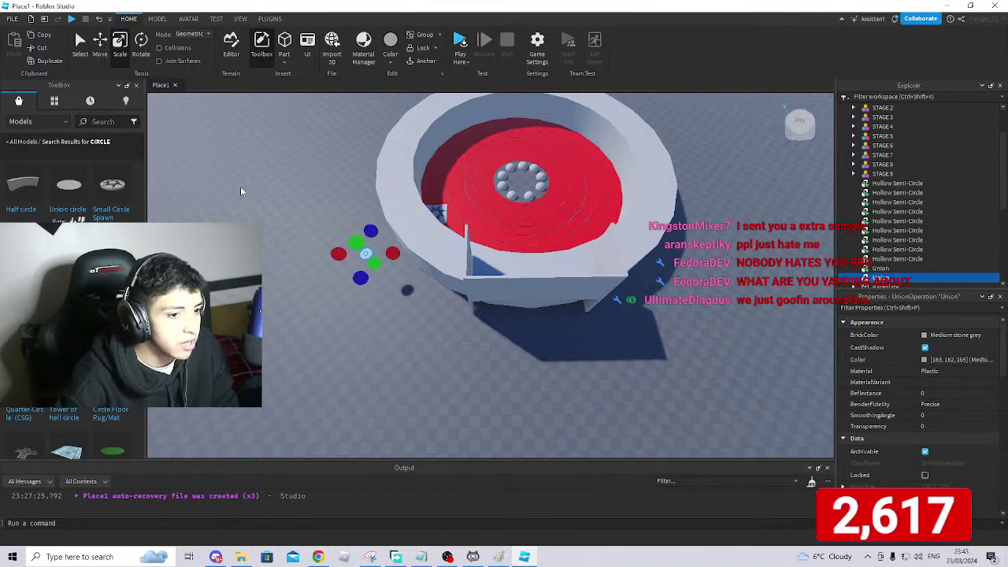
Move the small disc onto the flat slab between the side walls, slightly in from the slab's arena-facing edge.
left_click_drag(438, 253, 515, 263)
scroll(570, 273, "up", 6)
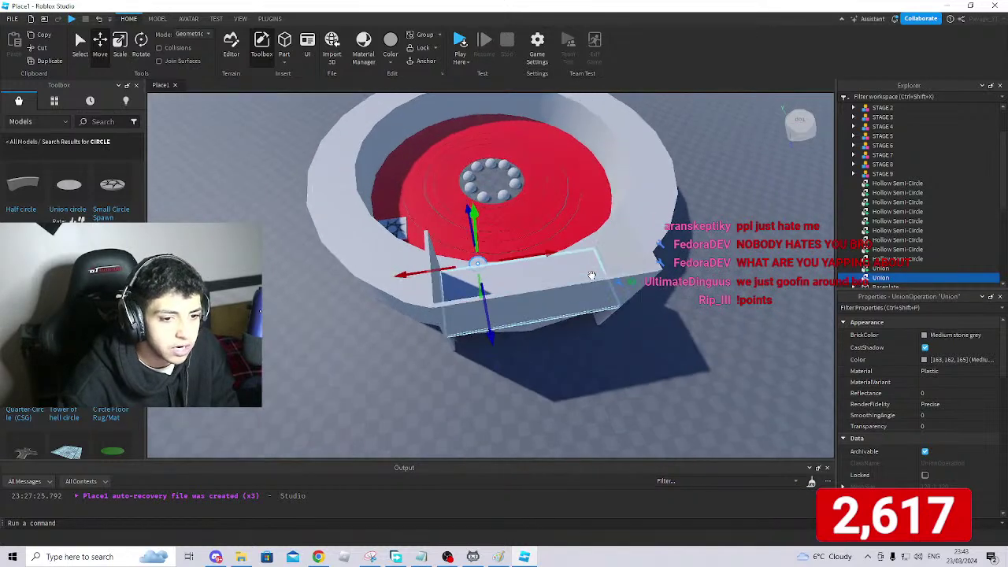
scroll(592, 276, "up", 3)
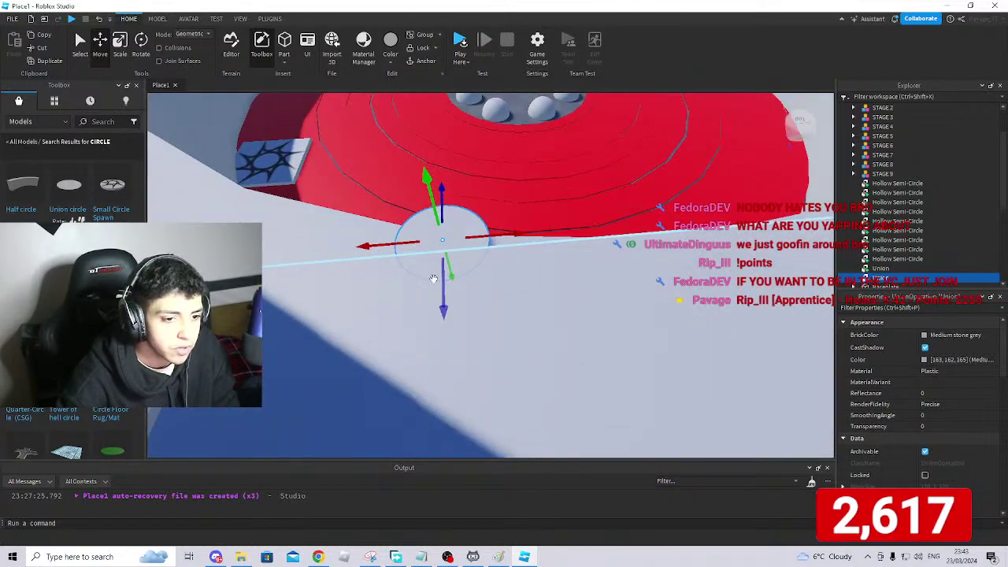
mouse_move(435, 293)
left_mouse_down()
mouse_move(428, 277)
mouse_move(429, 300)
left_mouse_up()
key("s")
right_click_drag(581, 333, 519, 321)
key("a")
key("d")
key("s")
key("w")
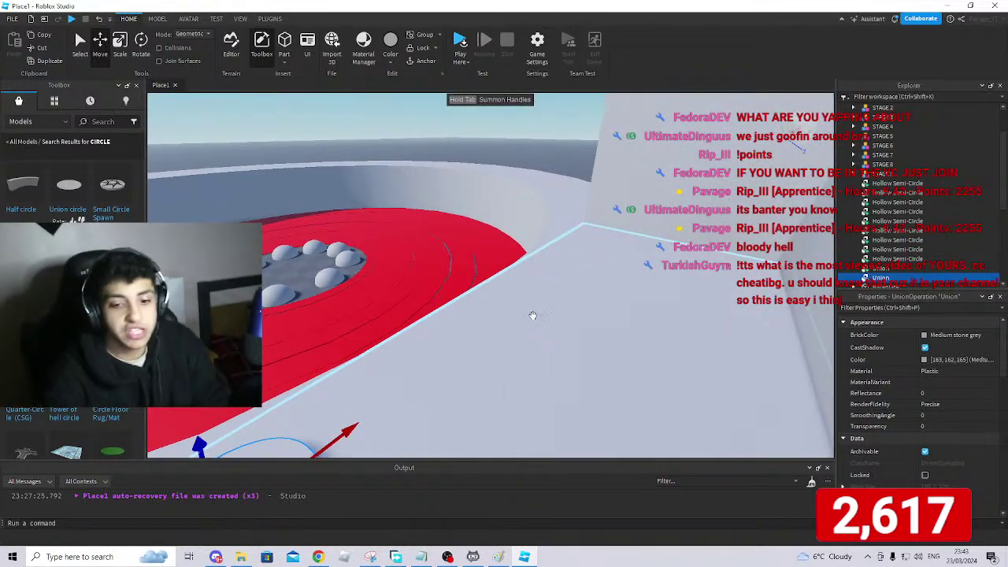
right_click_drag(642, 319, 643, 319)
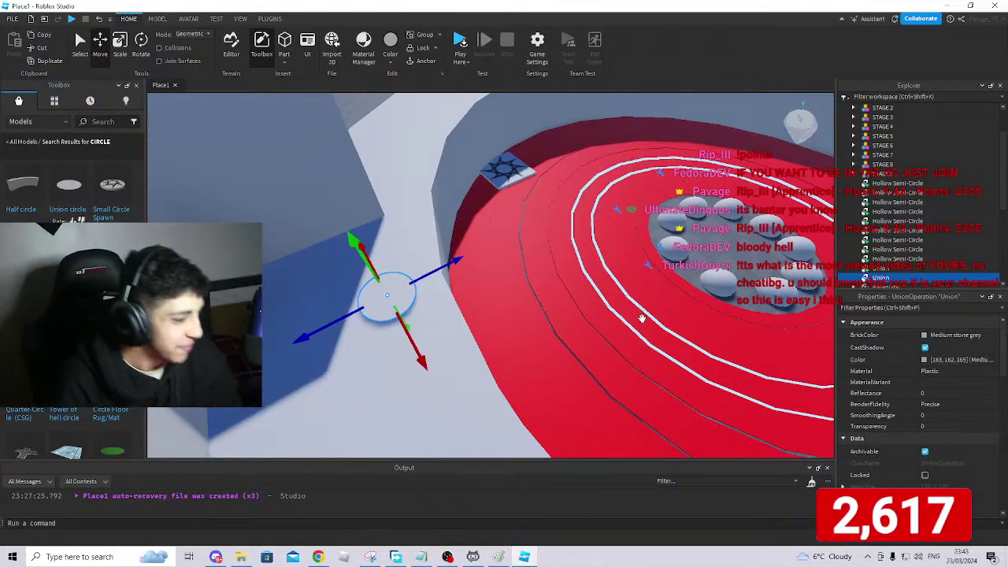
right_click_drag(670, 302, 670, 303)
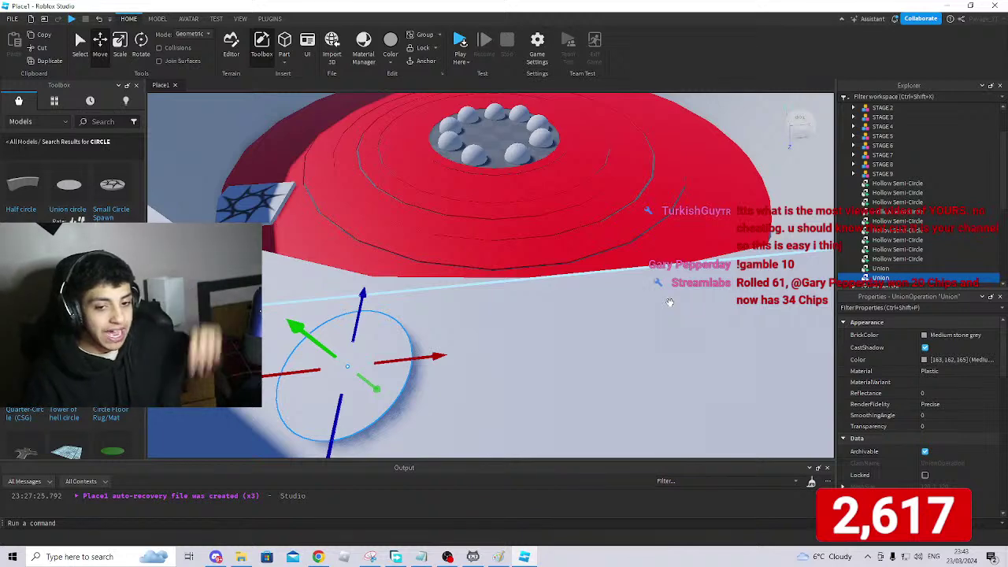
Rename the small disc's union in the Explorer as BUTTON C1.
right_click_drag(526, 367, 528, 367)
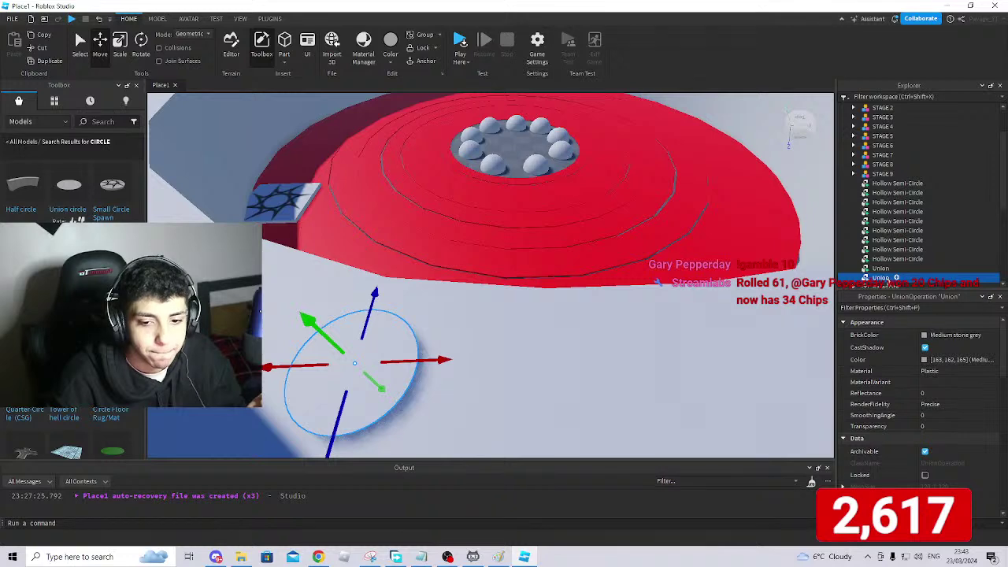
right_click(888, 281)
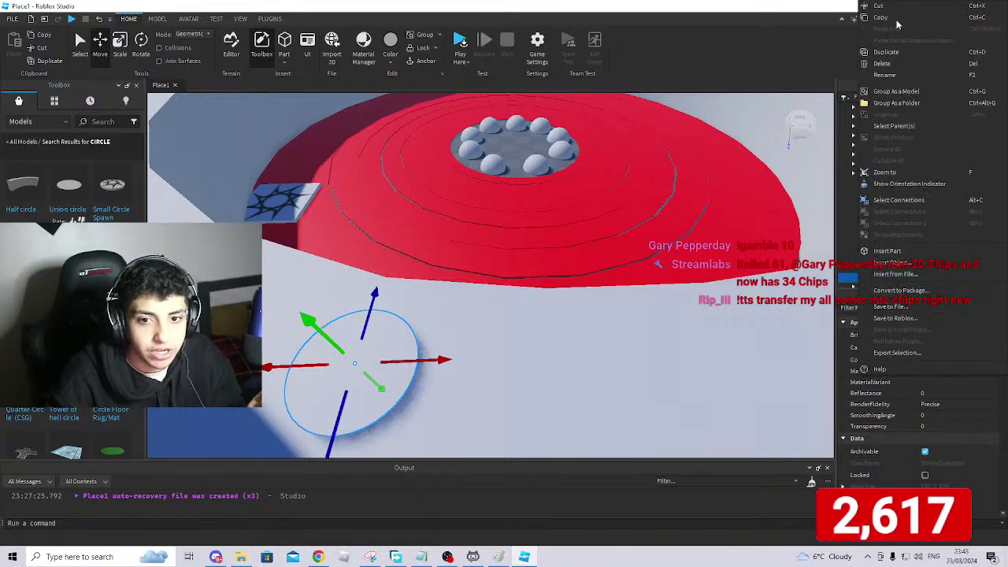
left_click(891, 77)
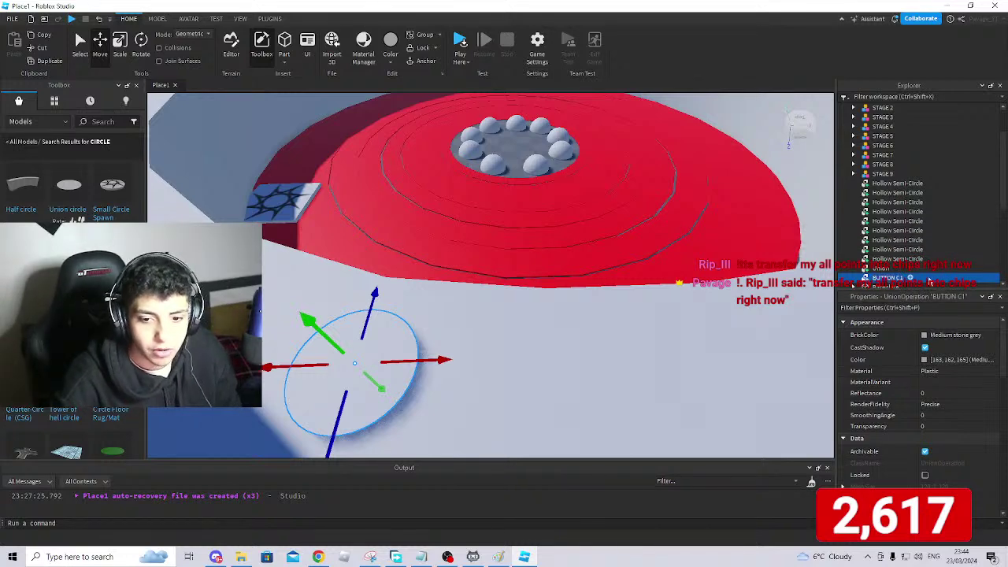
Scale the BUTTON C1 disc down slightly and check its size on the slab.
right_click_drag(515, 371, 515, 370)
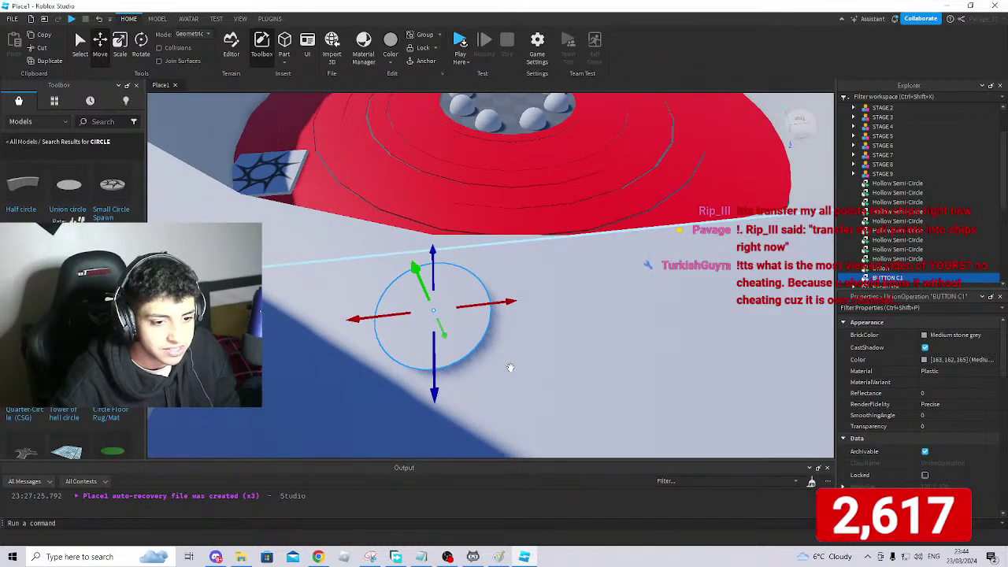
left_click(124, 44)
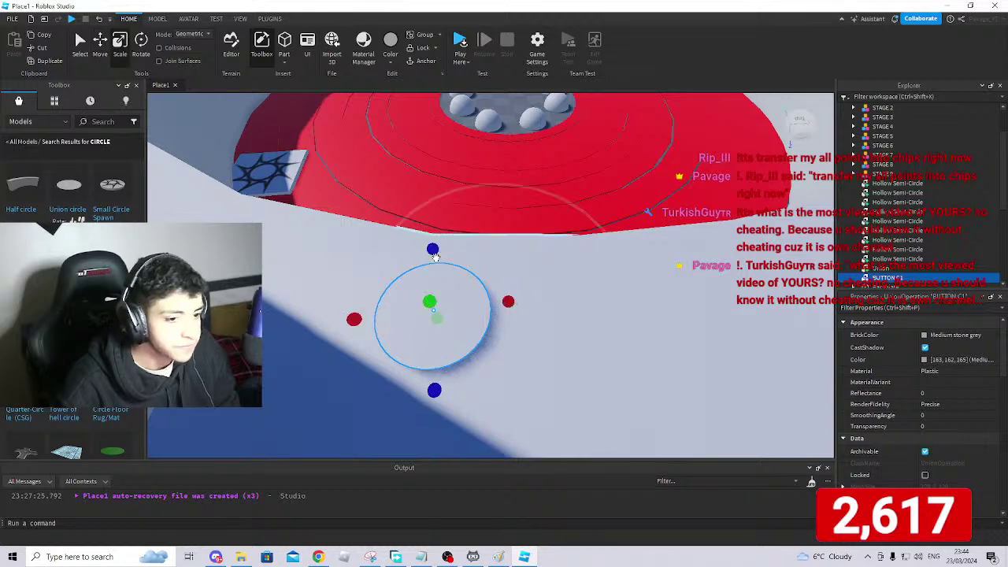
left_click_drag(508, 301, 485, 300)
right_click_drag(556, 303, 557, 303)
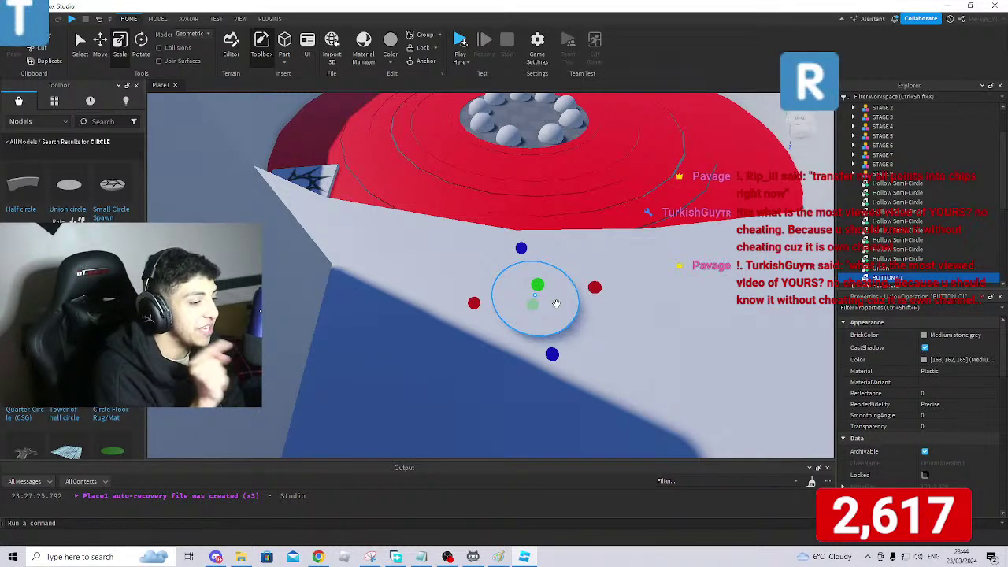
right_click_drag(556, 303, 556, 303)
key("a")
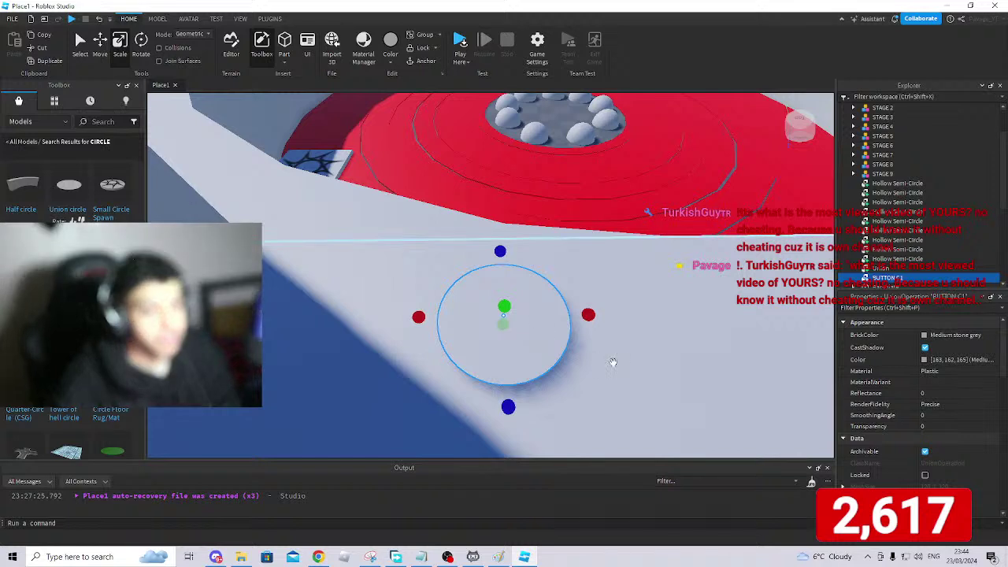
right_click_drag(612, 360, 613, 362)
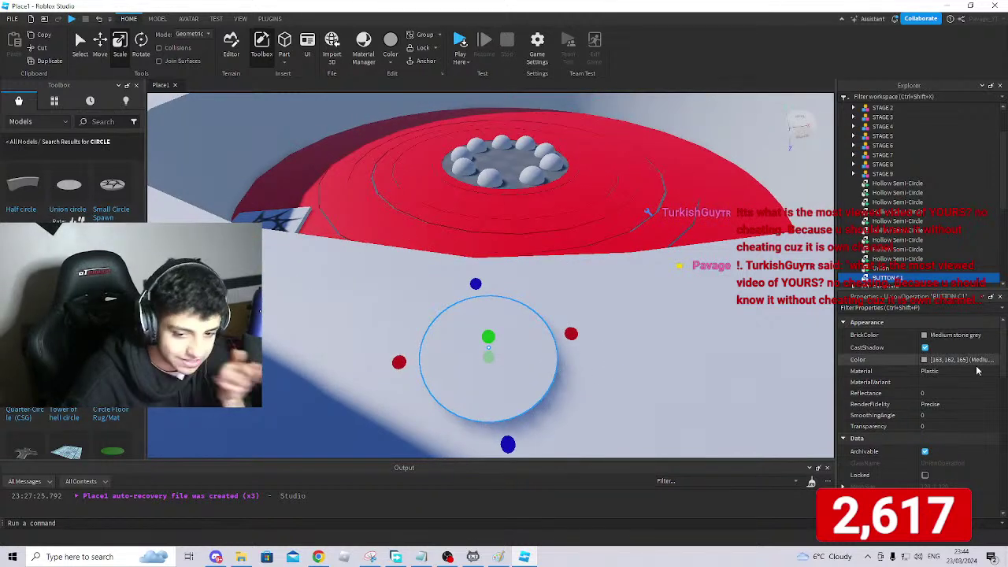
scroll(926, 400, "down", 2)
scroll(928, 401, "up", 2)
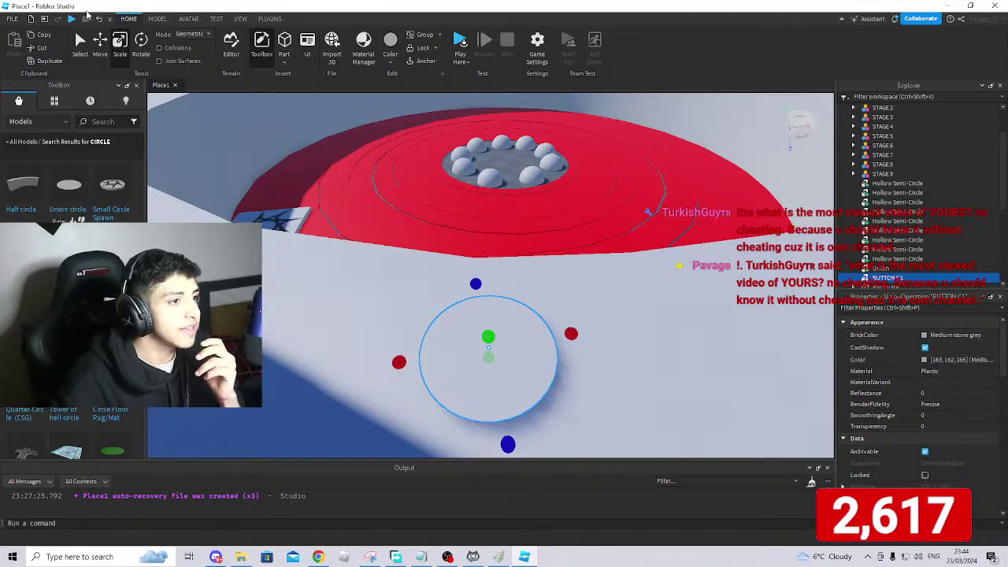
left_click(11, 18)
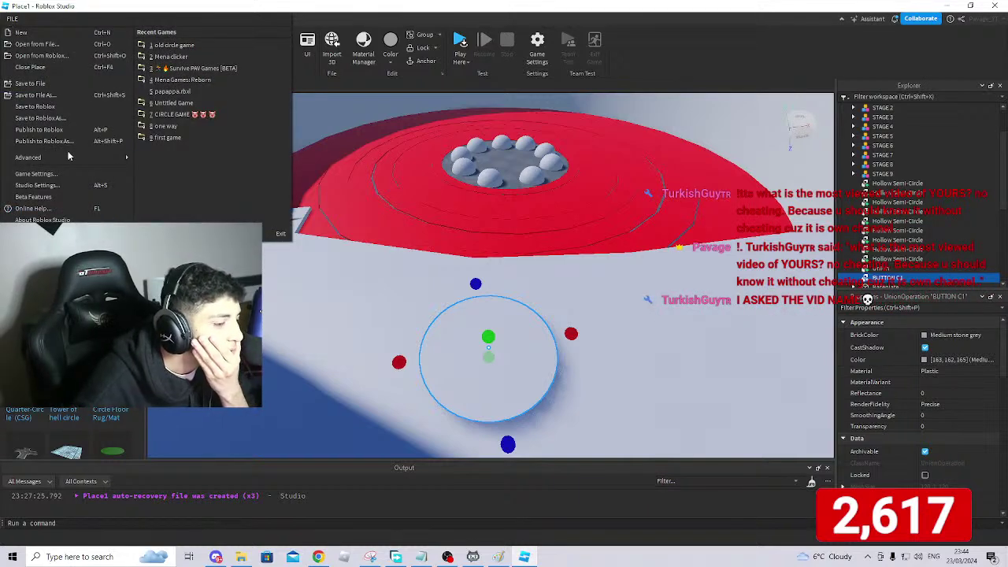
left_click(738, 100)
left_click(738, 100)
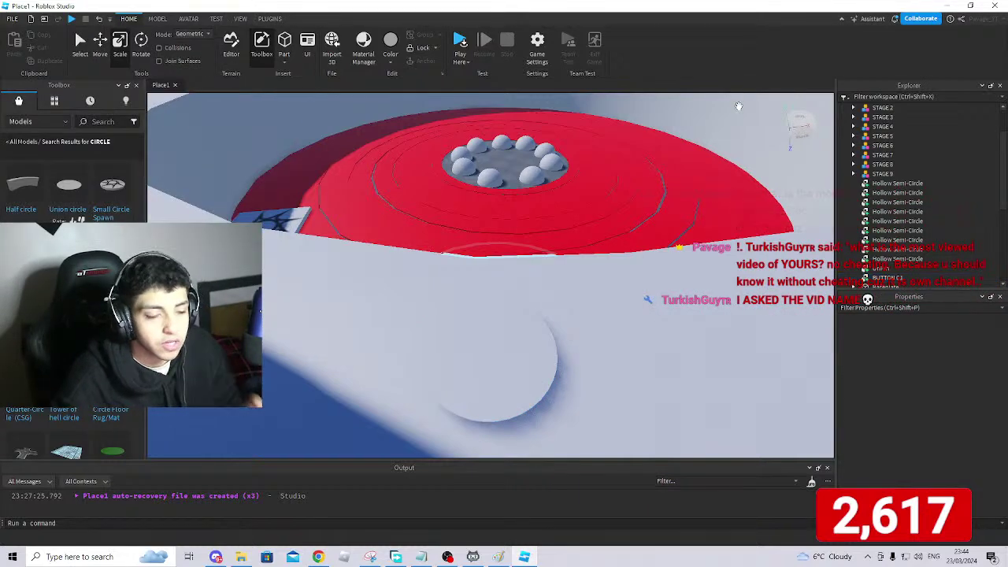
scroll(736, 230, "up", 1)
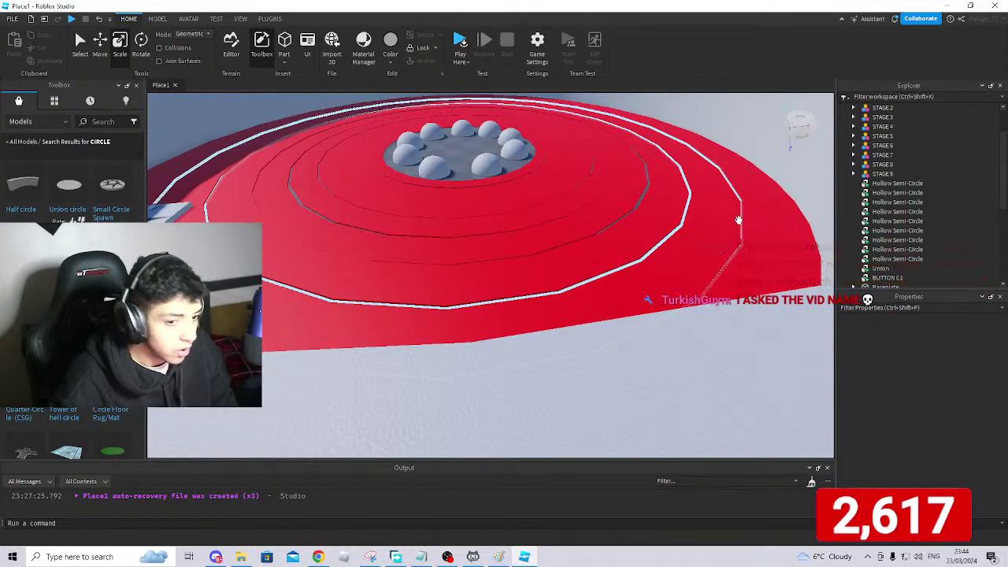
right_click_drag(747, 134, 752, 141)
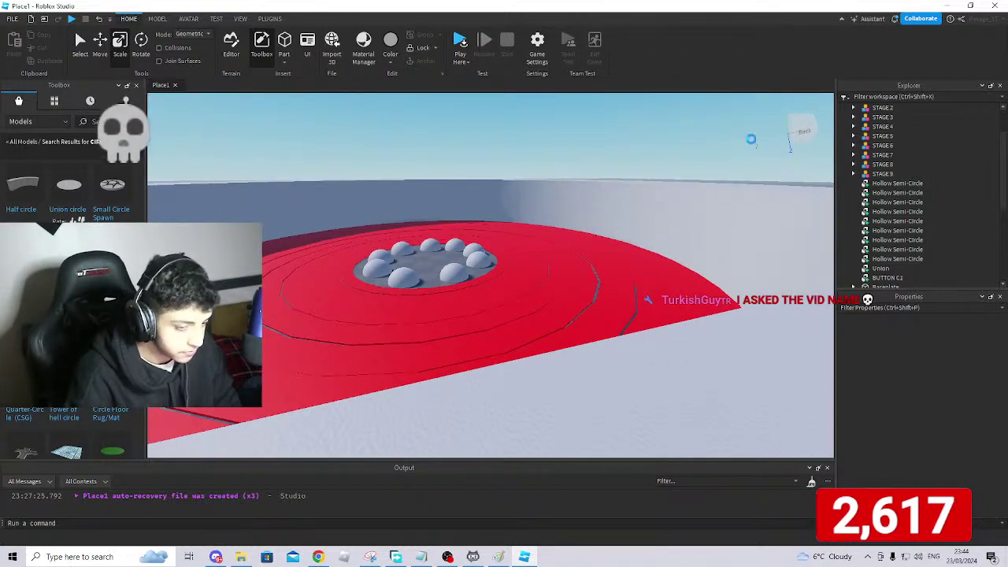
Start publishing the place to Roblox as a new game and name it MY FIRST GAME.
key("alt+p")
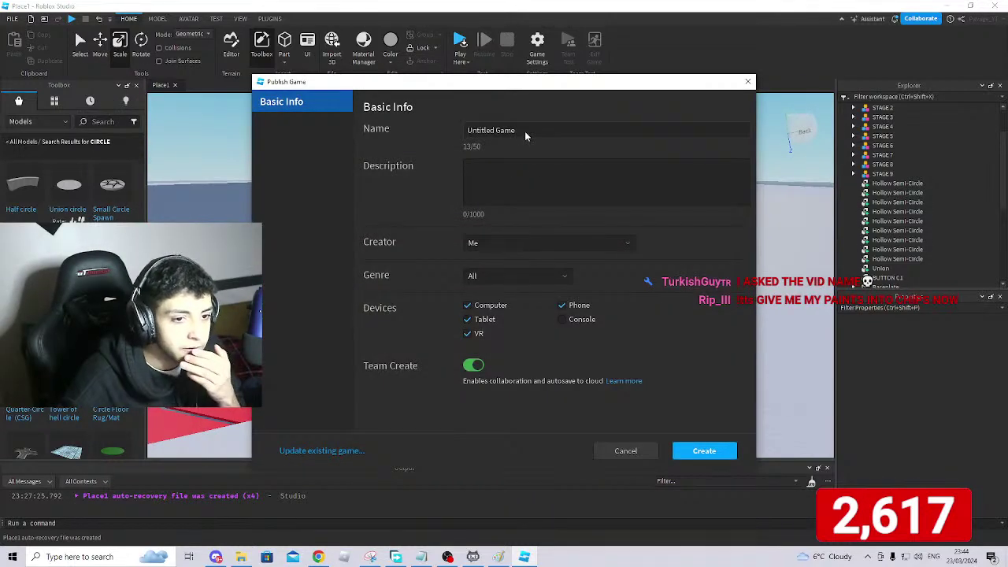
left_click_drag(512, 130, 461, 124)
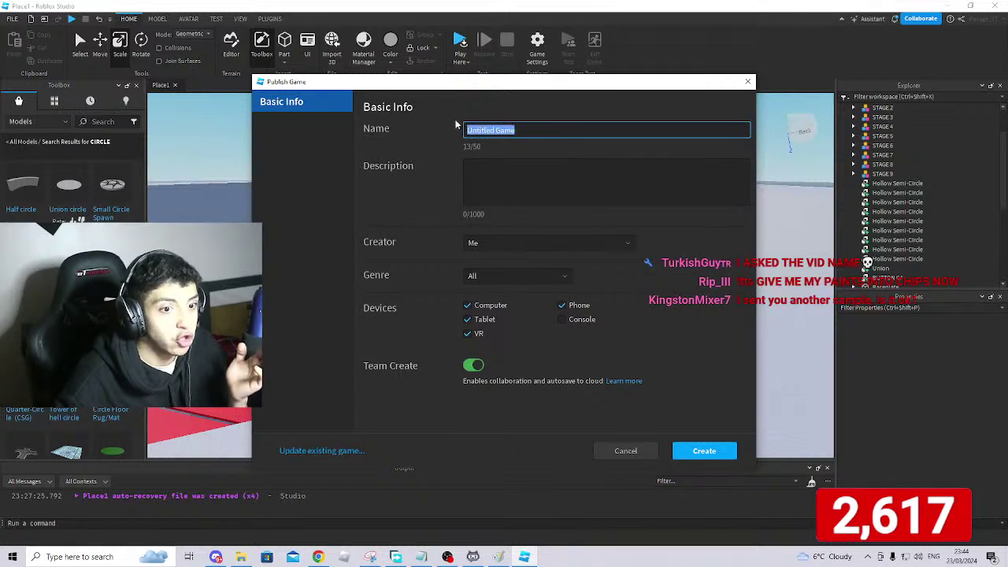
key("BackSpace")
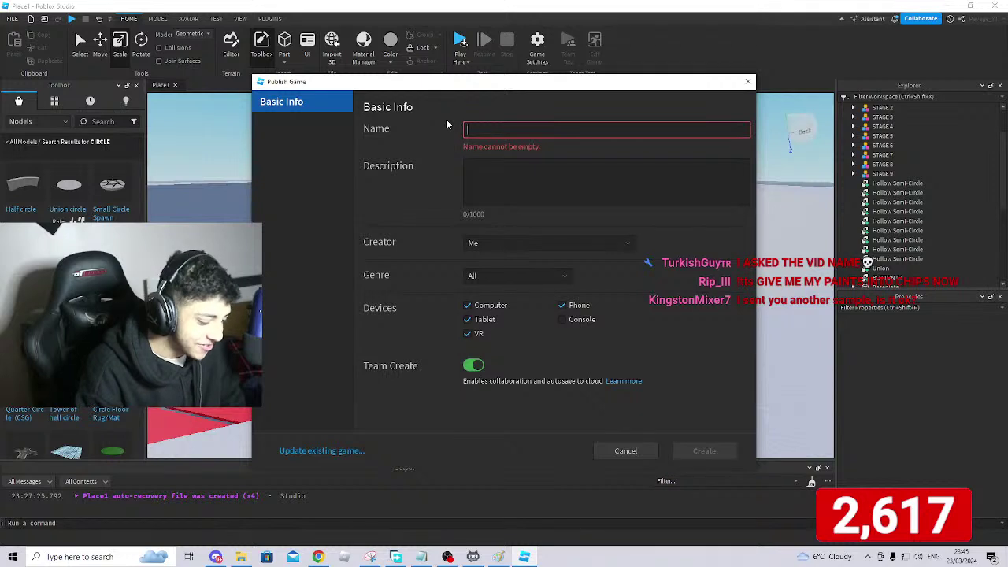
type("cIRCLE")
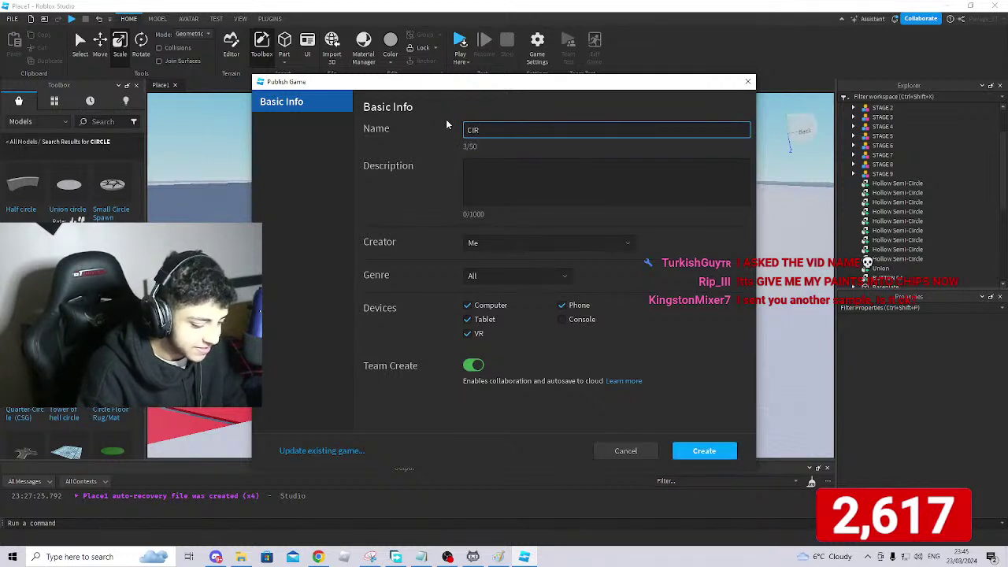
key("BackSpace")
key("BackSpace")
key("BackSpace")
key("BackSpace")
key("BackSpace")
key("BackSpace")
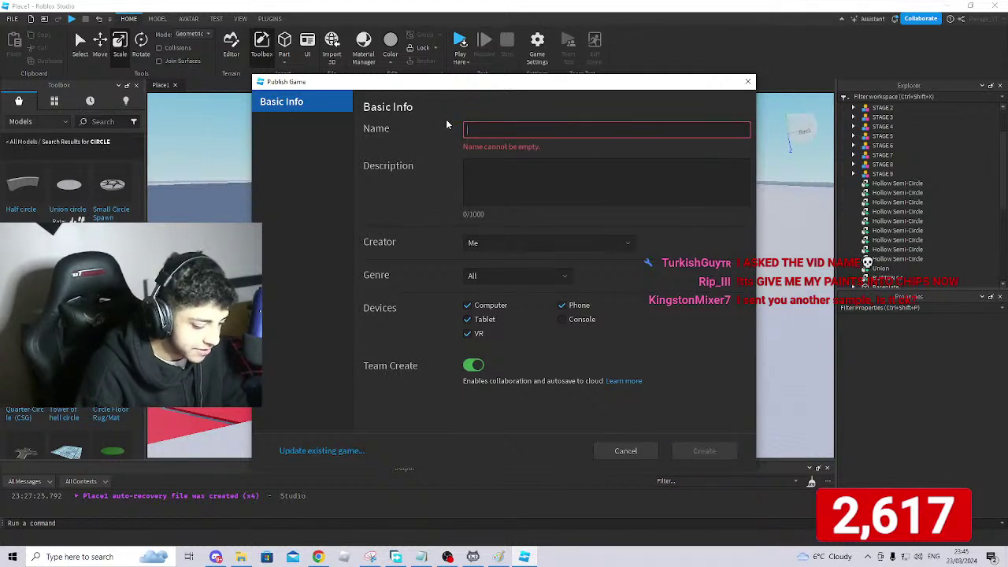
type("MY FIRST GAME")
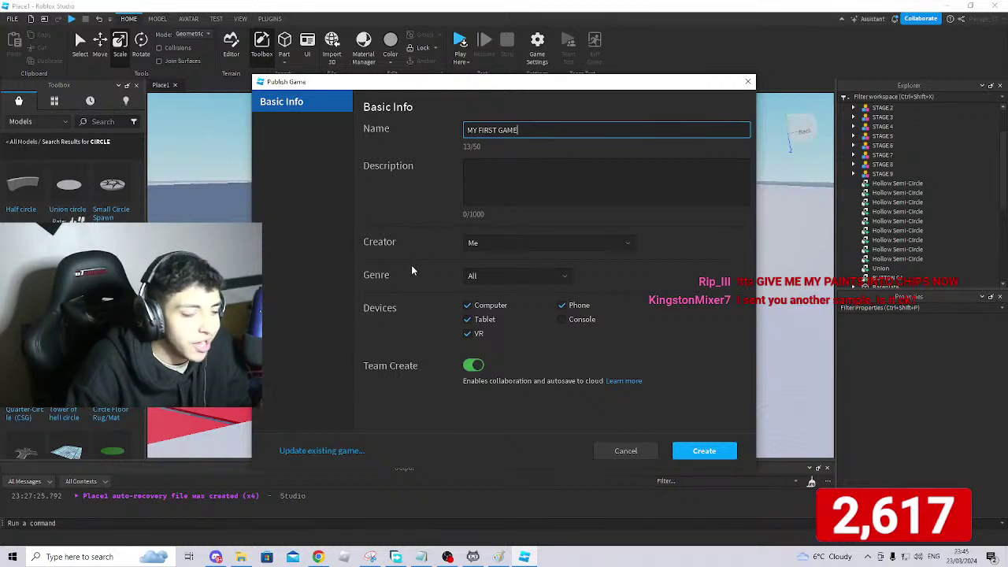
Set the game's creator to PPC Time and create the game.
left_click(483, 243)
left_click(500, 285)
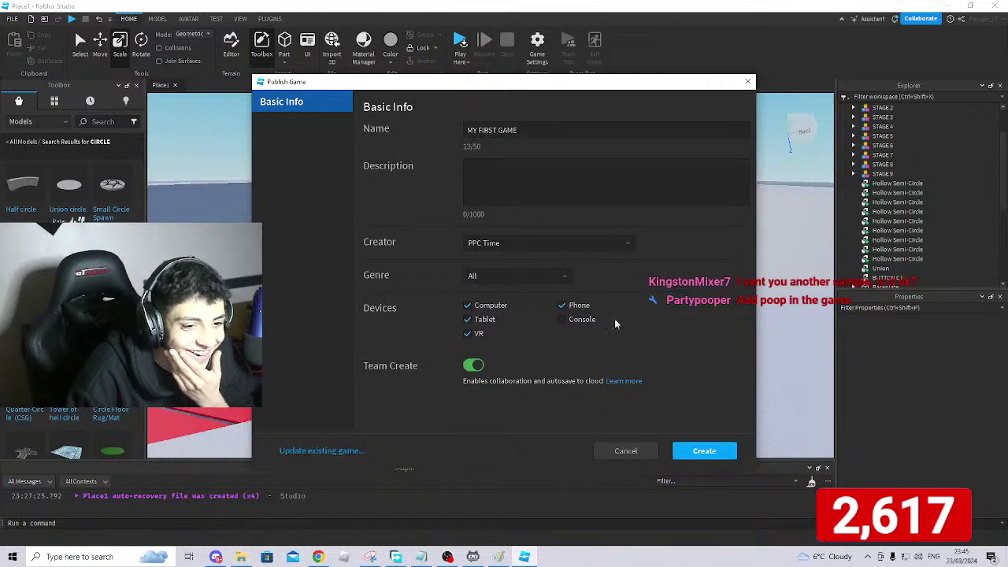
left_click(716, 452)
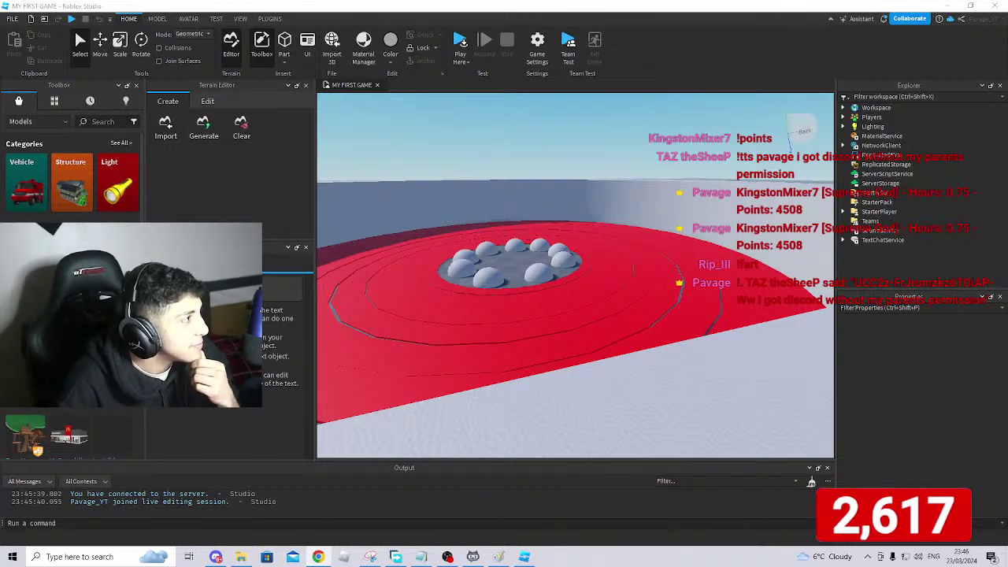
Examine the round button disc on the side platform beside the arena in the published place.
left_click(347, 272)
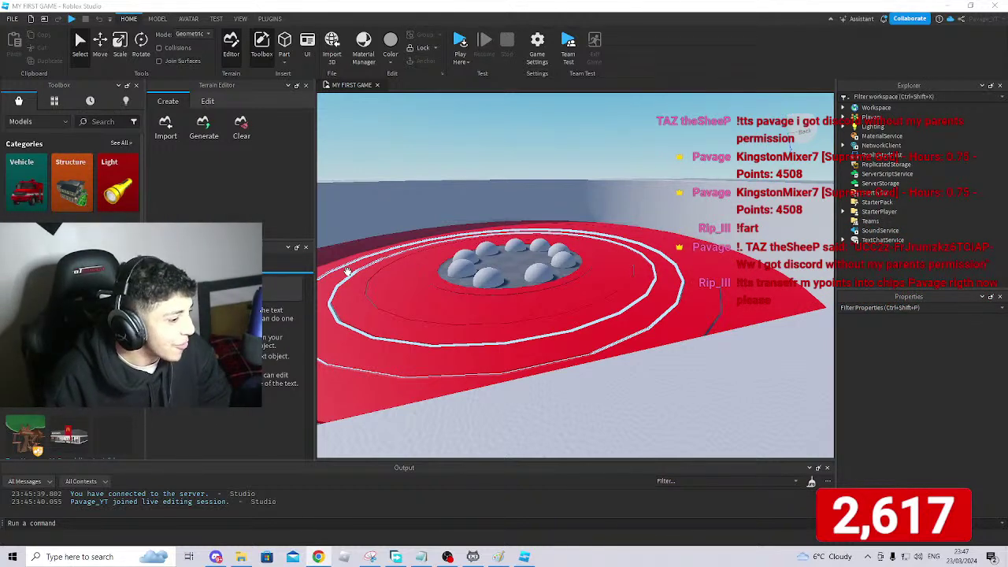
left_click(696, 137)
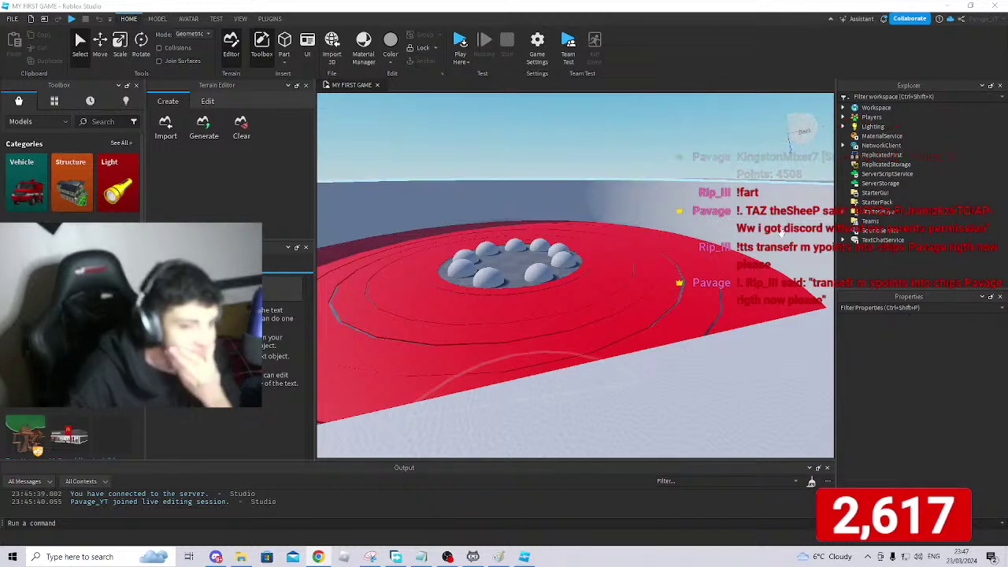
right_click_drag(697, 138, 696, 138)
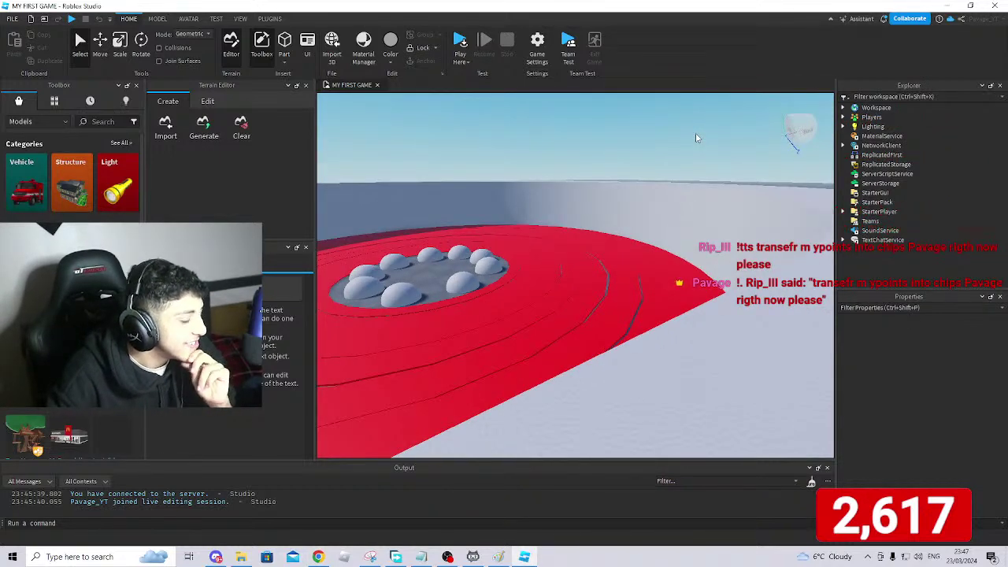
right_click_drag(695, 134, 698, 142)
key("w")
key("w")
key("w")
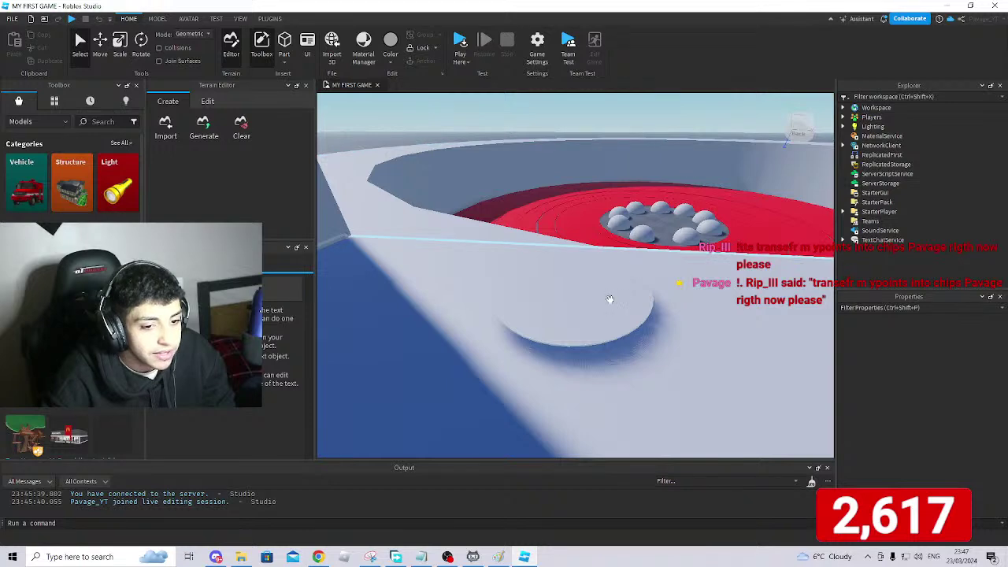
left_click(609, 296)
key("a")
right_click_drag(691, 339, 690, 339)
right_click_drag(686, 272, 687, 272)
scroll(875, 230, "down", 1)
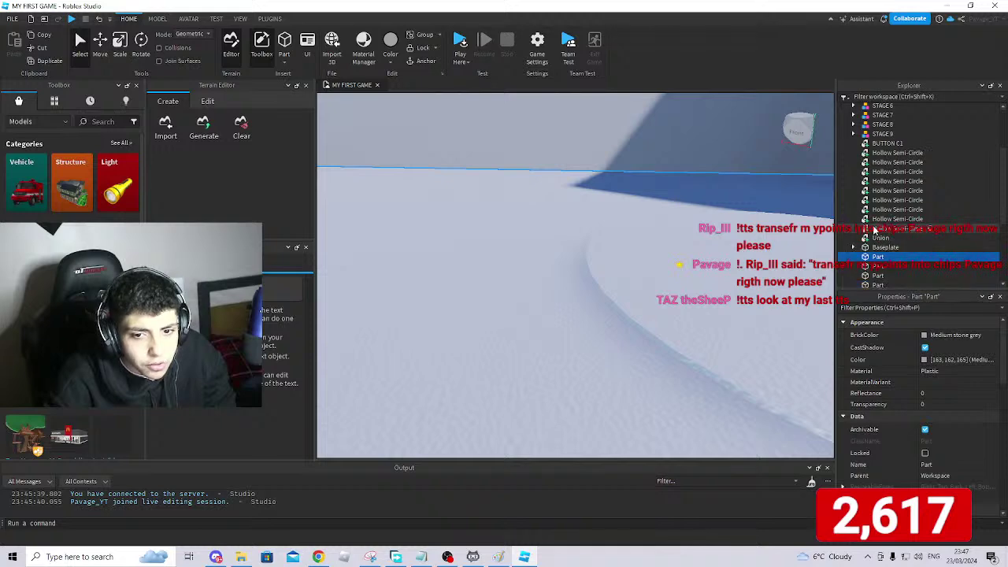
Select BUTTON C1 in the Explorer and set its BrickColor to Really red.
left_click(892, 144)
key("s")
right_click_drag(650, 272, 651, 274)
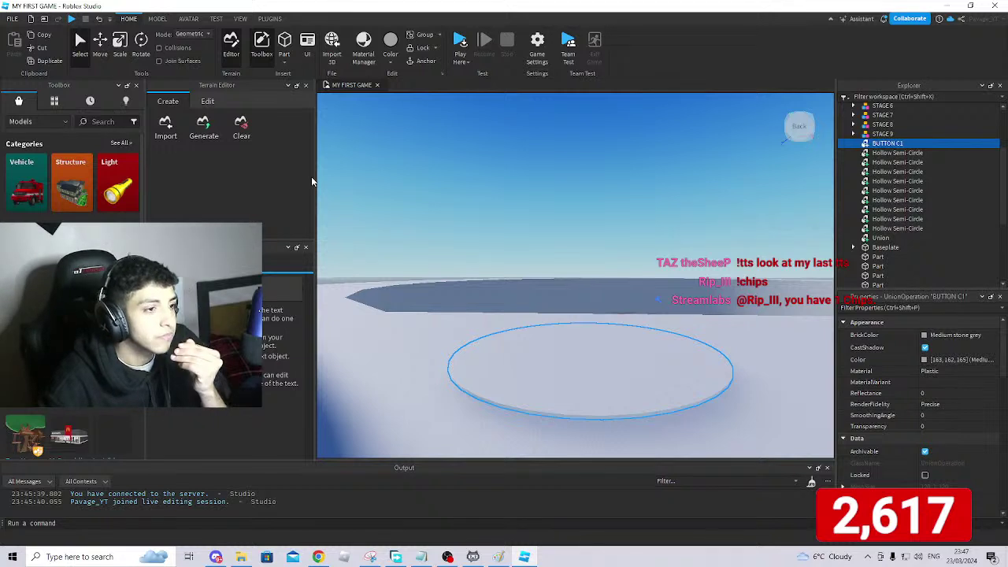
right_click_drag(589, 168, 589, 168)
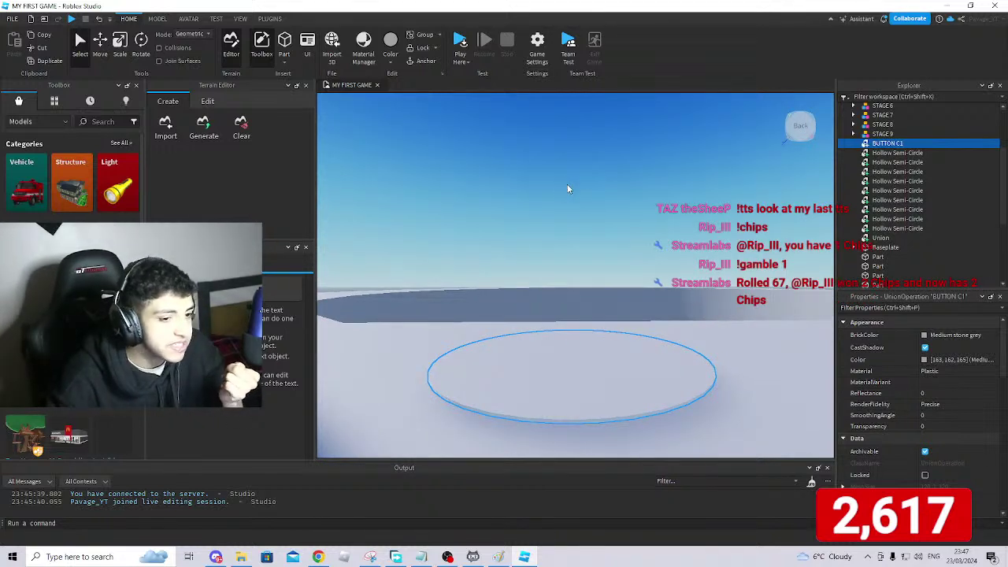
right_click_drag(559, 198, 555, 198)
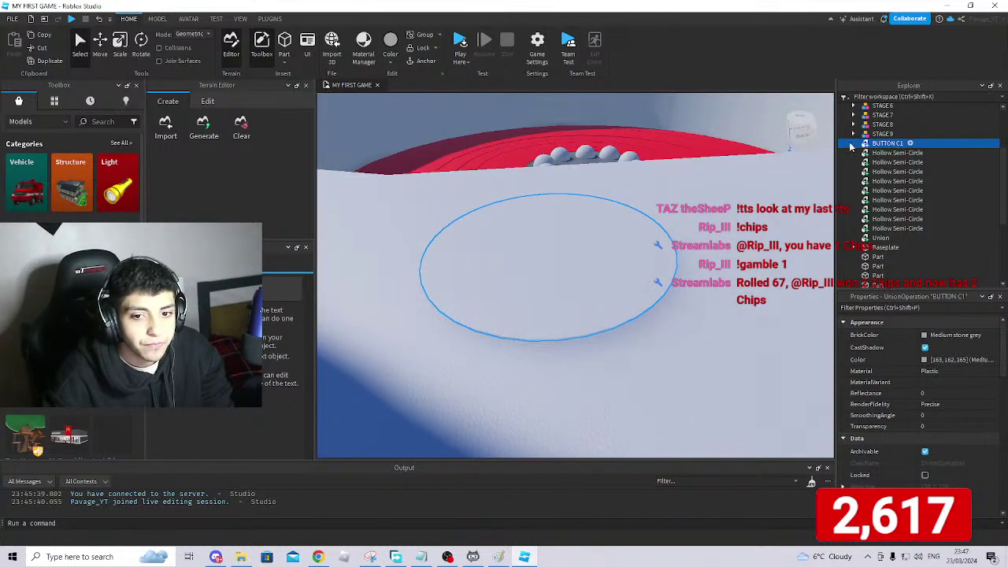
double_click(895, 146)
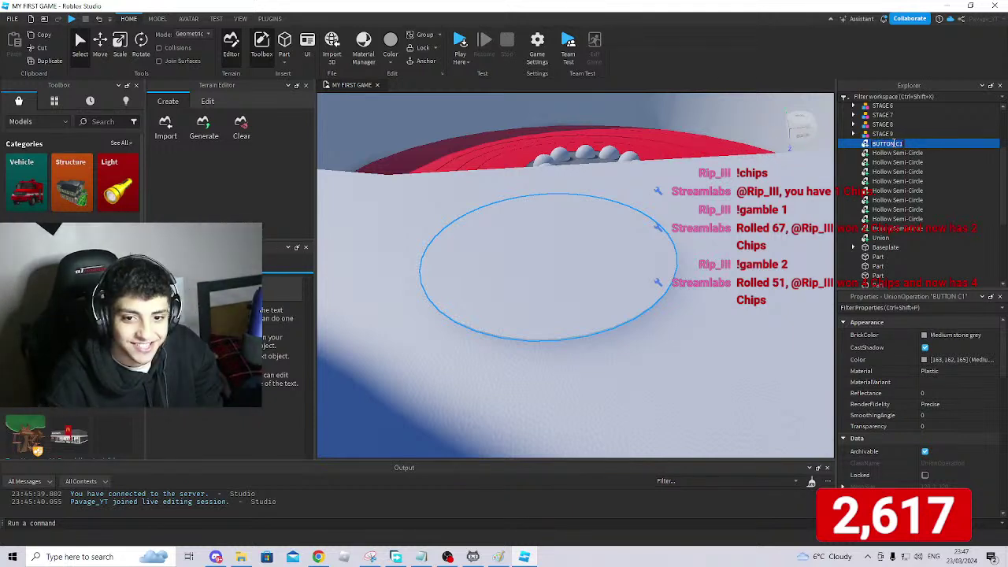
key("Return")
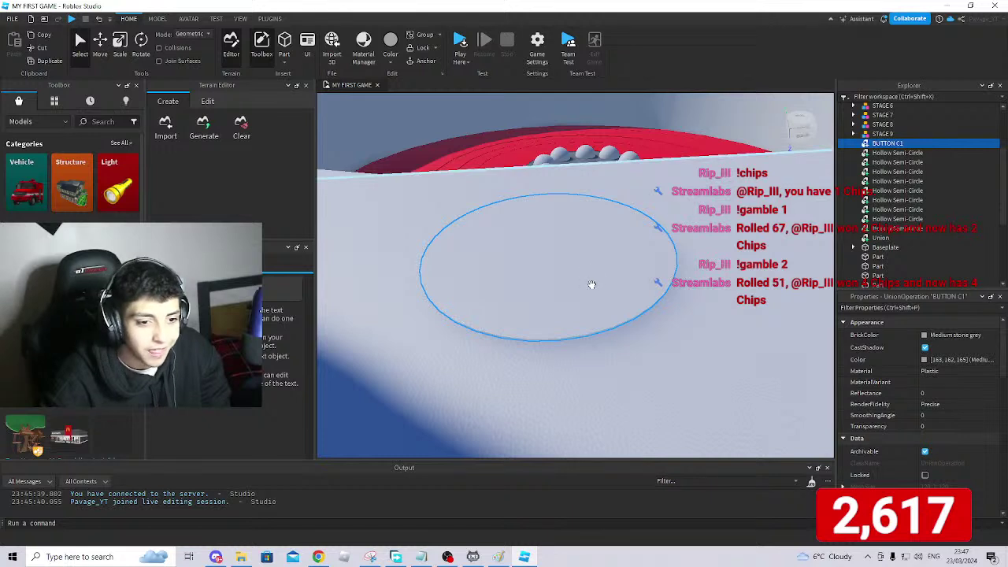
scroll(939, 424, "down", 5)
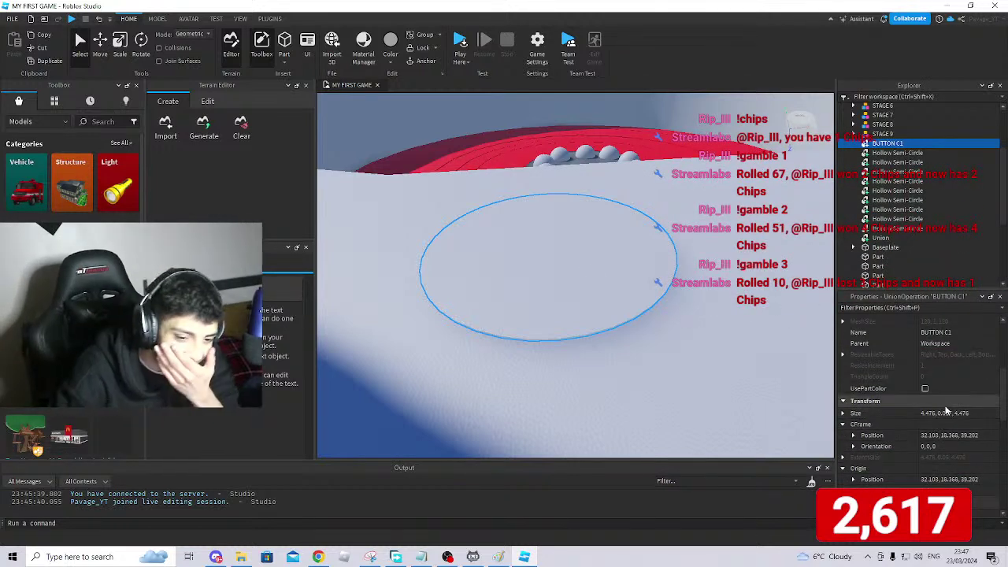
scroll(910, 386, "up", 5)
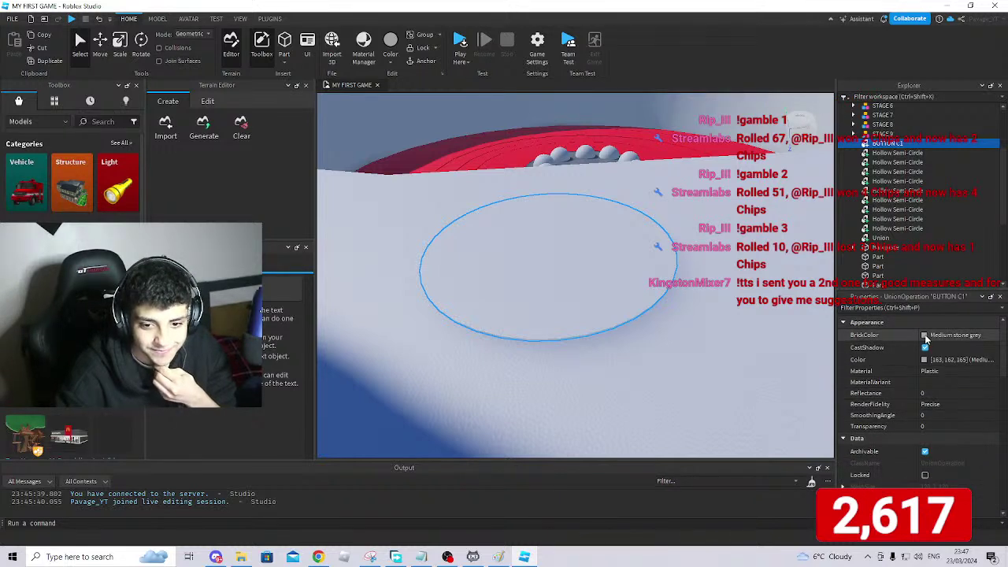
left_click(926, 337)
left_click(982, 434)
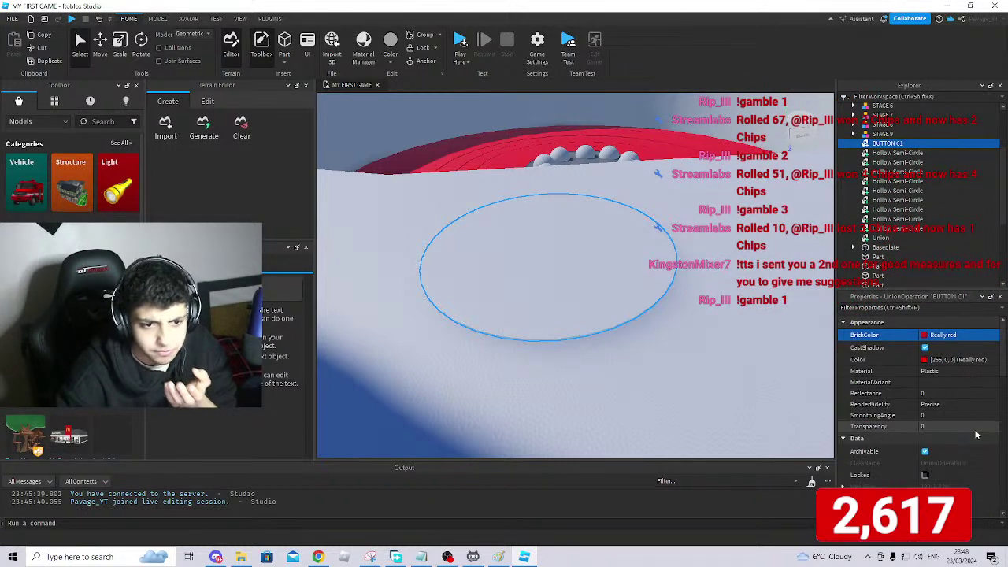
Reselect the BUTTON C1 disc and raise it slightly above the slab with the Move tool.
right_click_drag(698, 332, 698, 332)
key("w")
key("a")
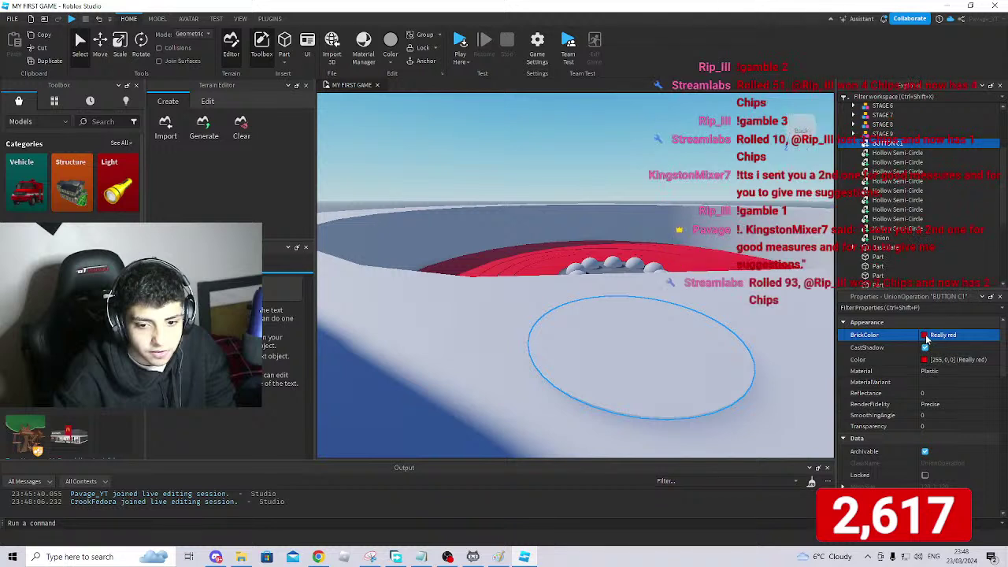
left_click(671, 362)
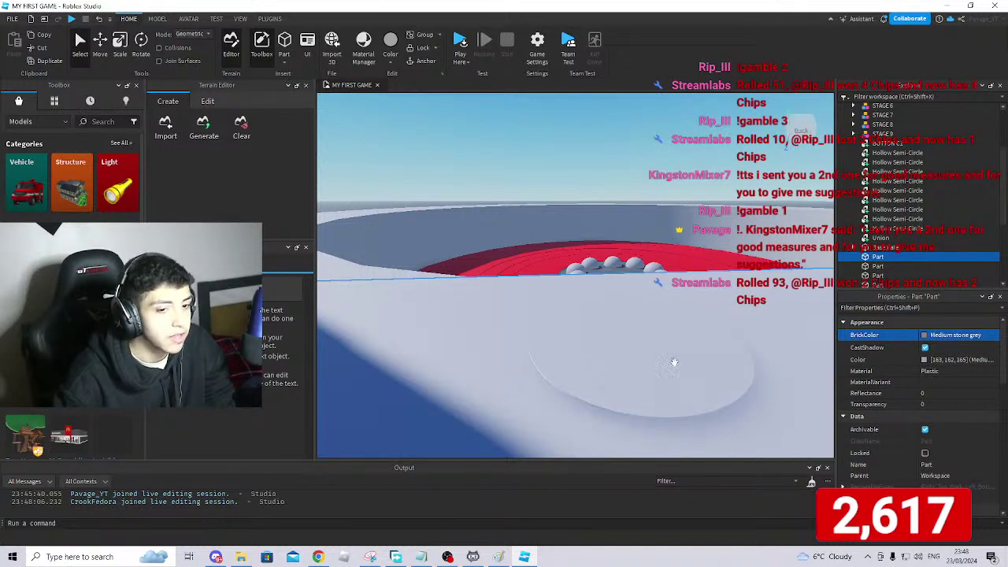
left_click(654, 371)
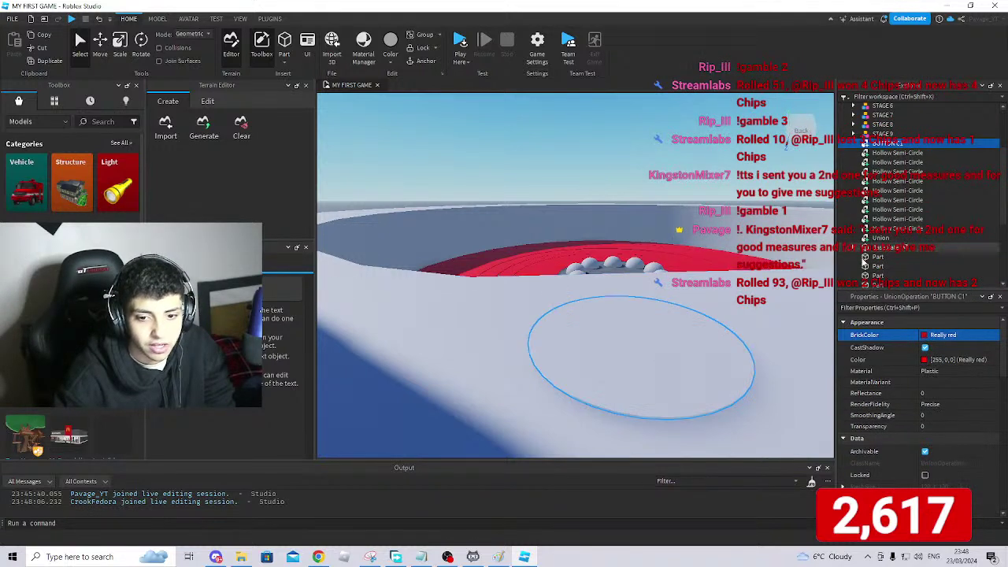
left_click(103, 55)
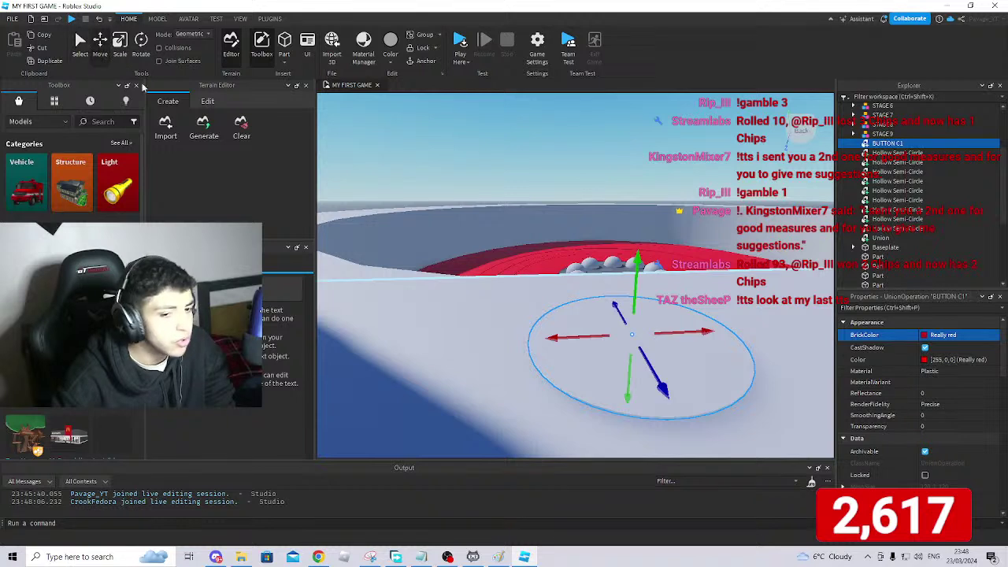
left_click_drag(638, 282, 638, 273)
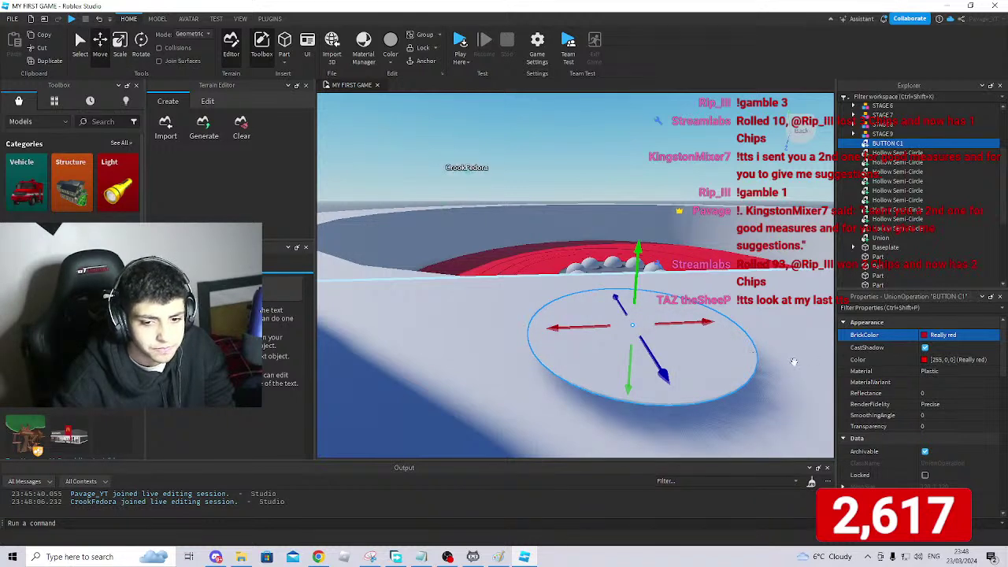
Change the BUTTON C1 disc's material to Pavement.
left_click(936, 371)
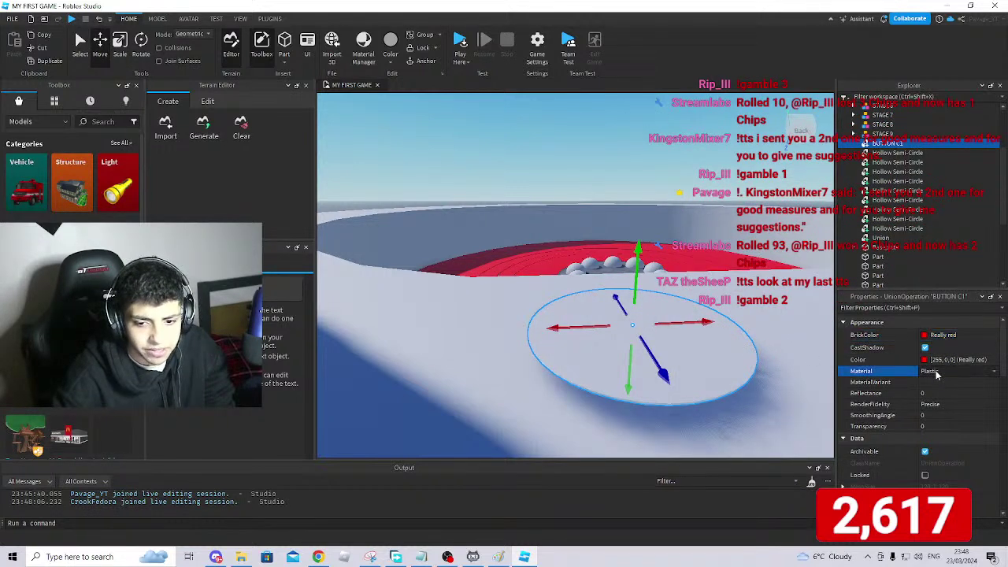
left_click(949, 374)
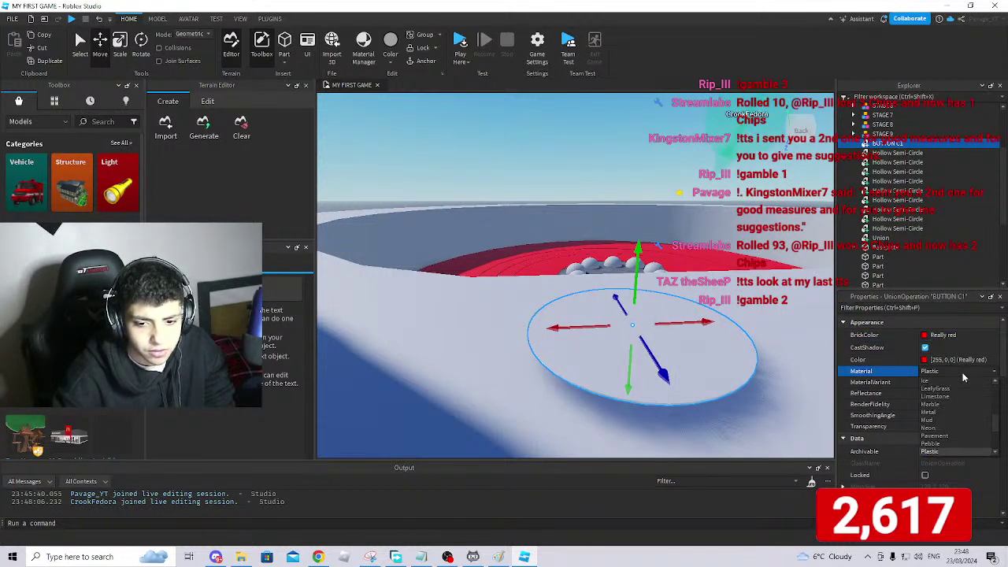
left_click(955, 436)
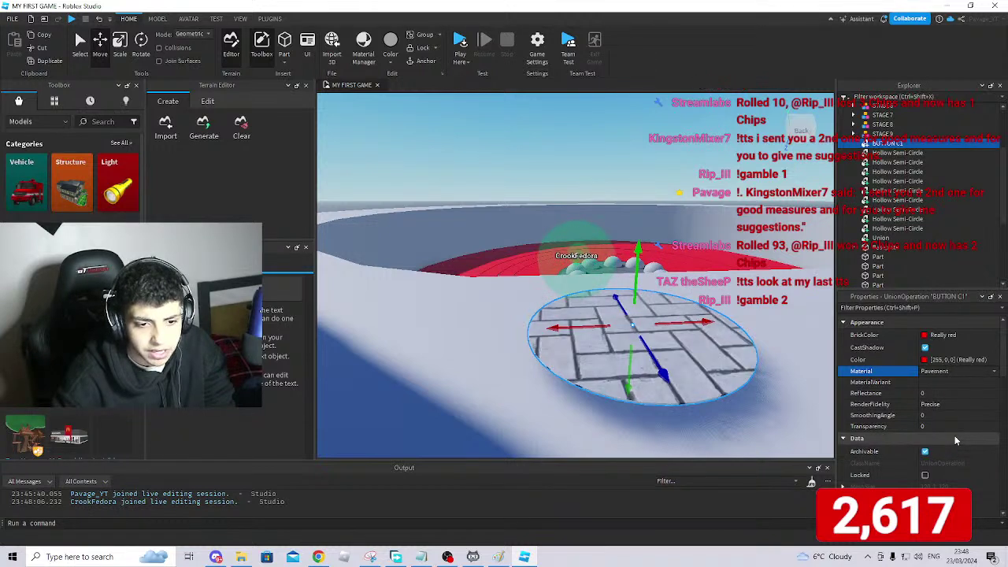
Try the Rock material on the BUTTON C1 disc, settling on Wood.
left_click(934, 374)
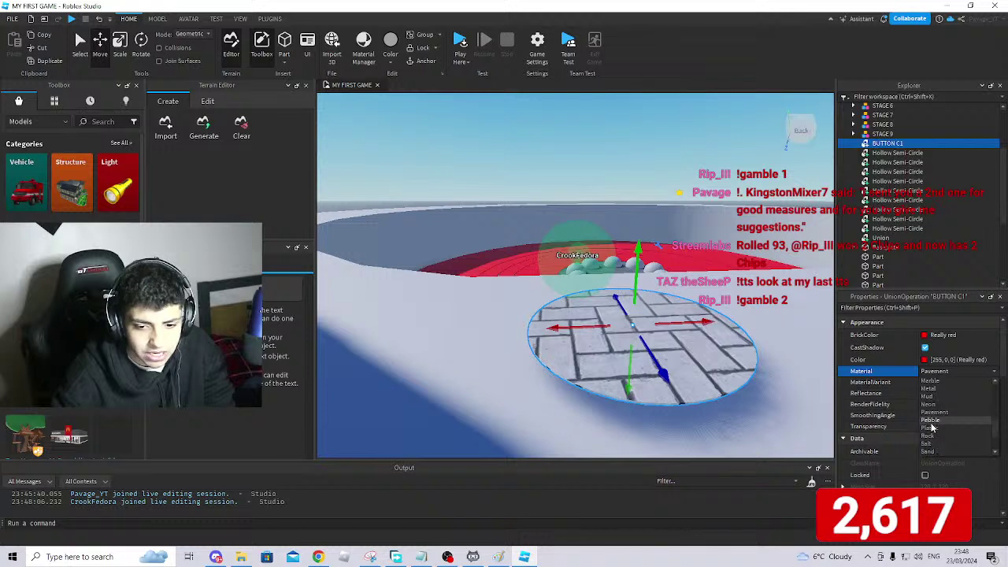
left_click(929, 412)
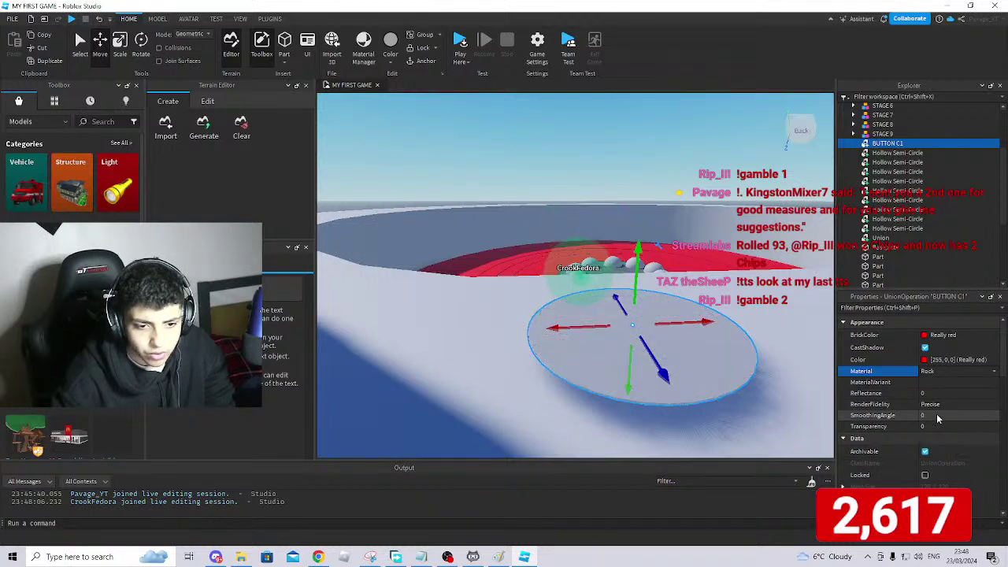
left_click(928, 373)
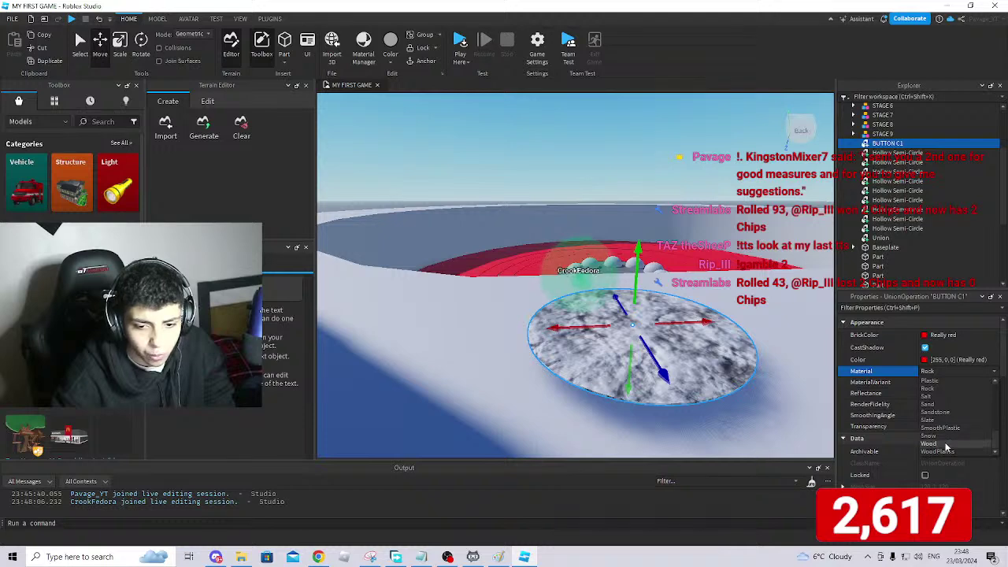
left_click(947, 448)
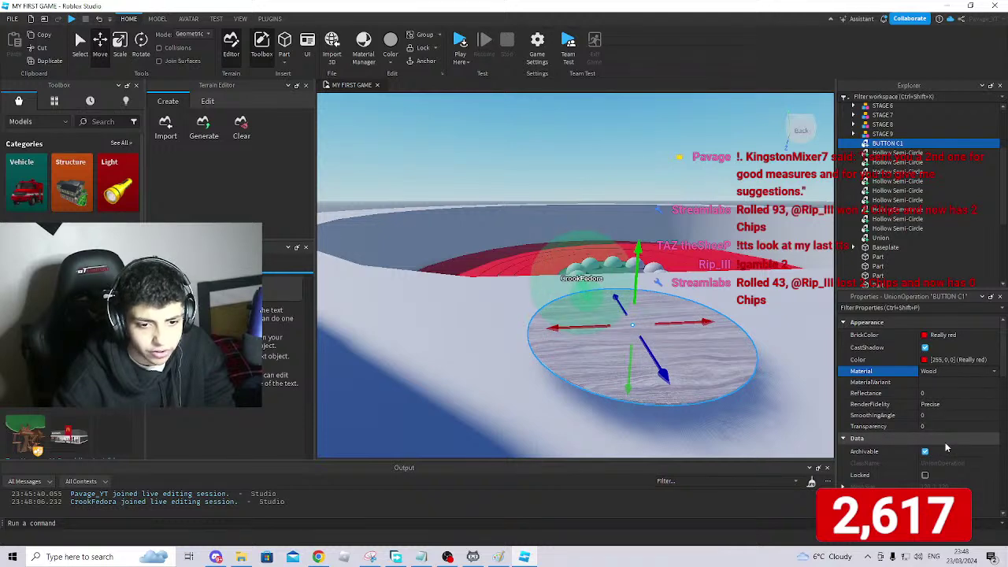
Reapply Really red as the BUTTON C1 disc's BrickColor and check its colour in the Select Color dialog.
left_click(928, 336)
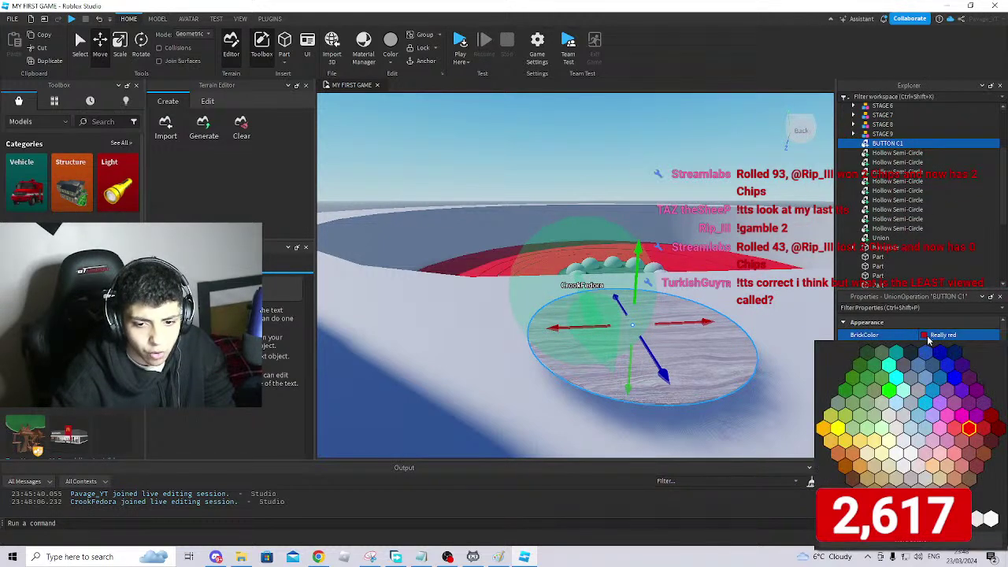
left_click(969, 430)
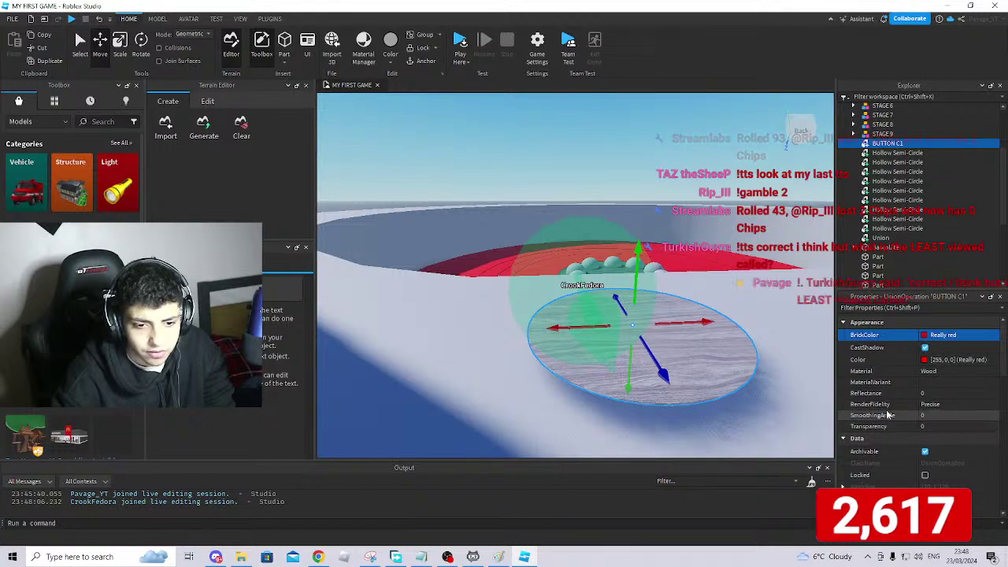
key("w")
right_click_drag(764, 368, 764, 368)
key("s")
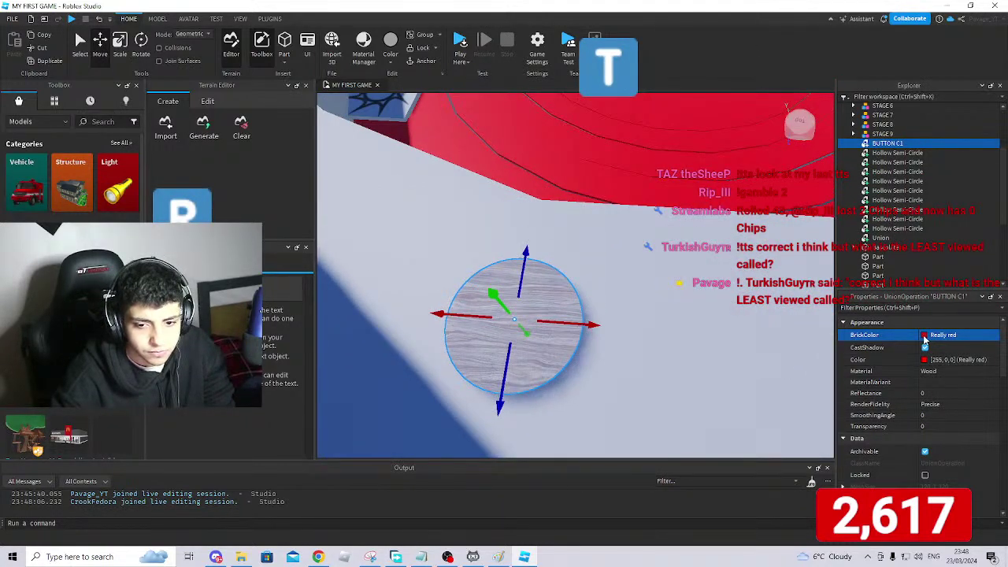
left_click(925, 338)
left_click(925, 337)
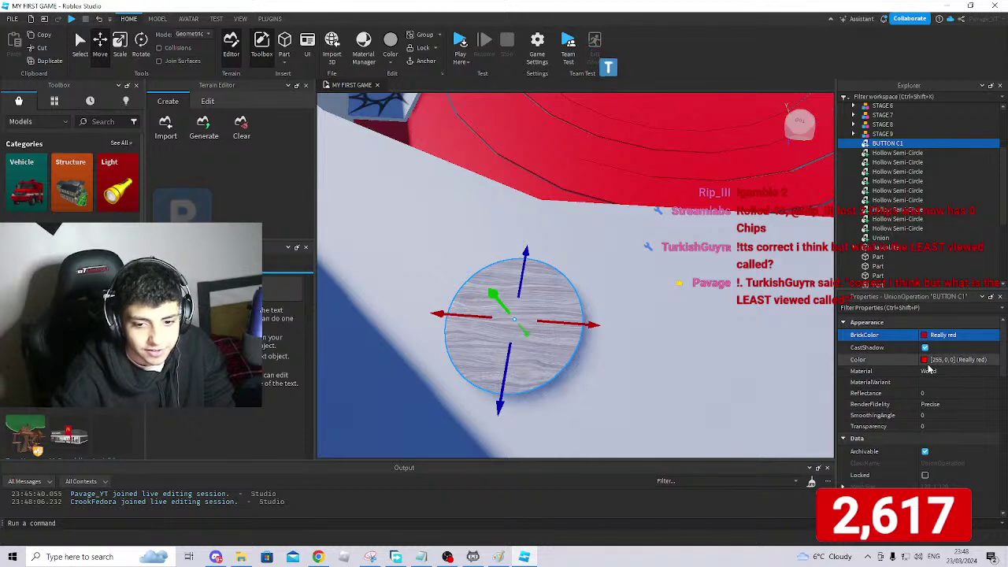
left_click(924, 360)
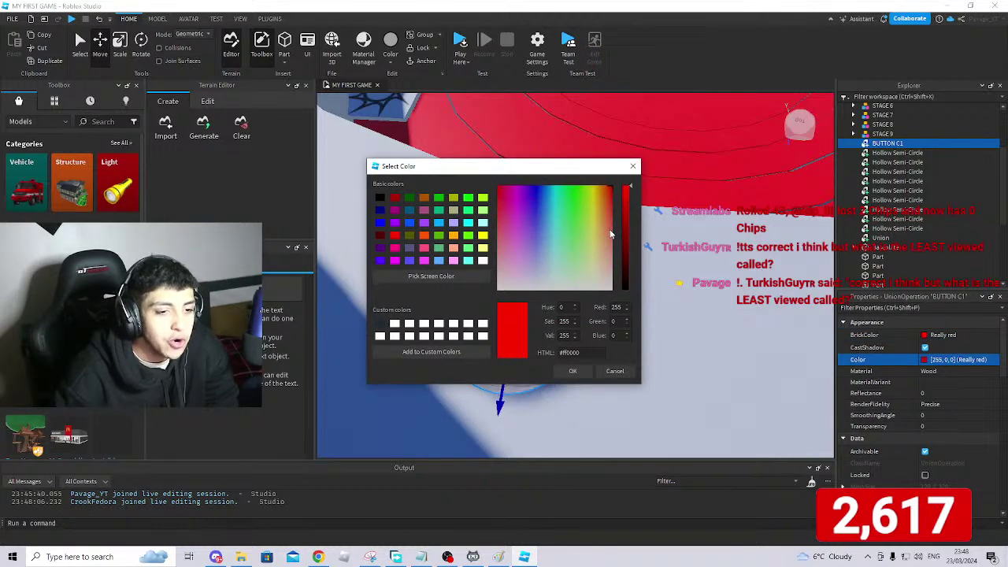
left_click(636, 169)
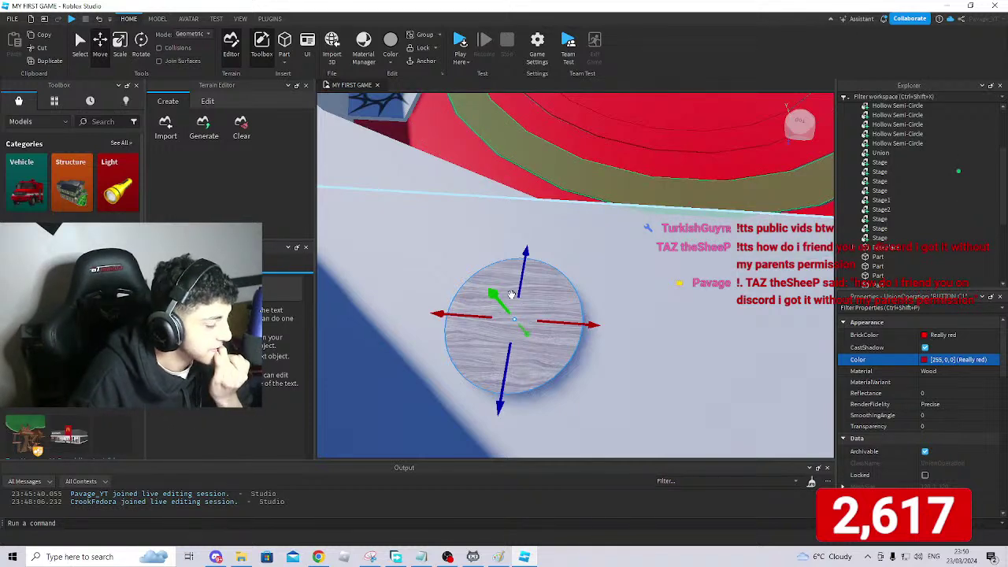
Nudge the BUTTON C1 disc slightly along its vertical axis above the side platform with the Move tool.
right_click_drag(584, 293, 586, 294)
scroll(587, 294, "down", 5)
scroll(586, 295, "up", 5)
left_click_drag(492, 293, 495, 304)
right_click_drag(569, 320, 568, 319)
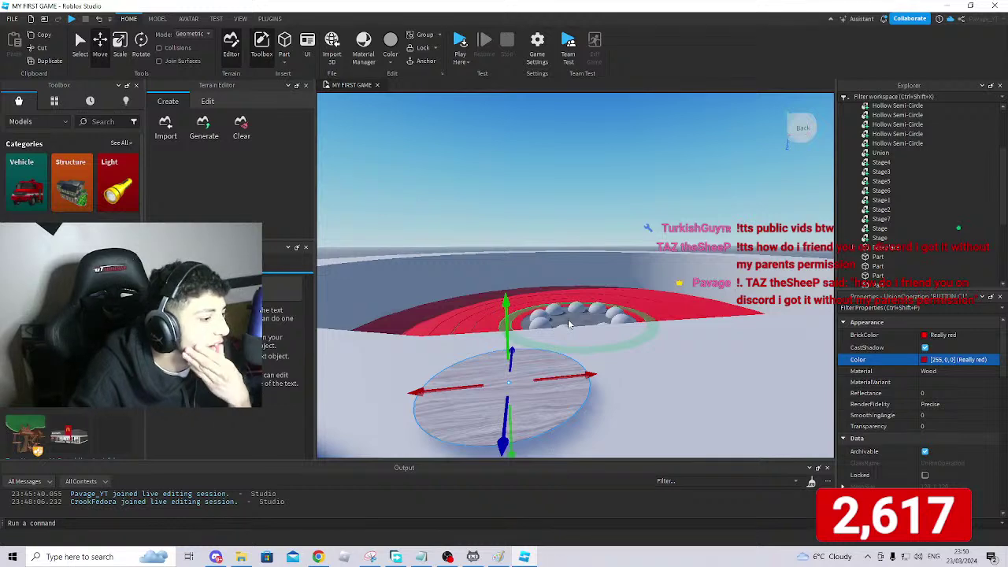
right_click_drag(646, 360, 647, 359)
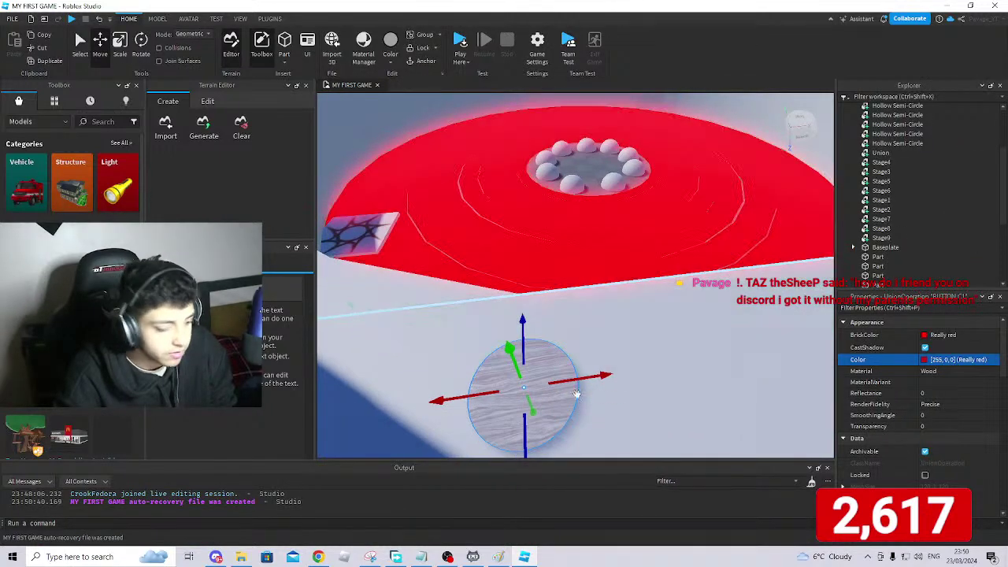
right_click_drag(616, 408, 616, 408)
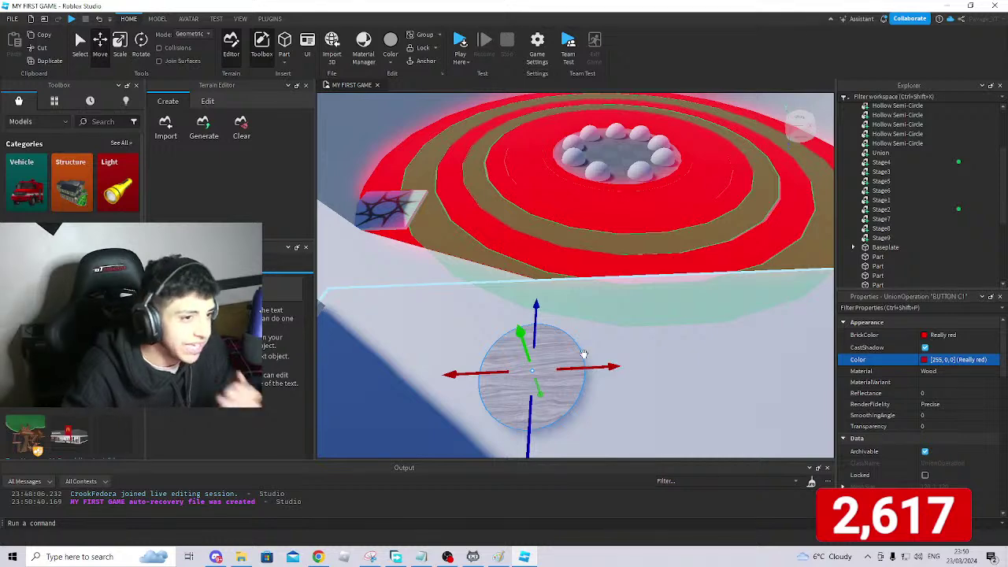
right_click_drag(601, 354, 601, 355)
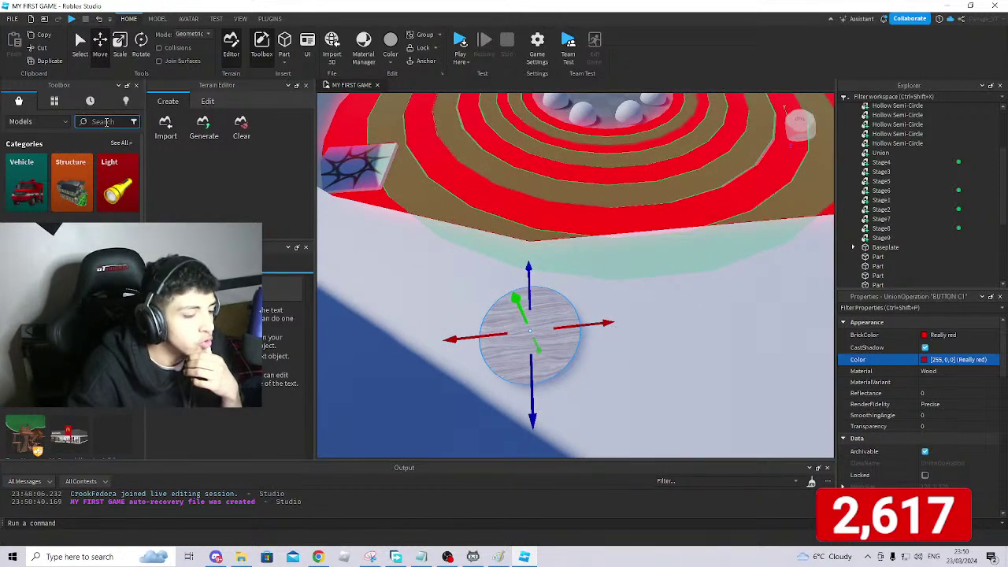
Duplicate the wooden BUTTON C1 disc repeatedly, spacing the copies in a row of six along the side platform's arena edge.
right_click_drag(699, 331, 706, 335)
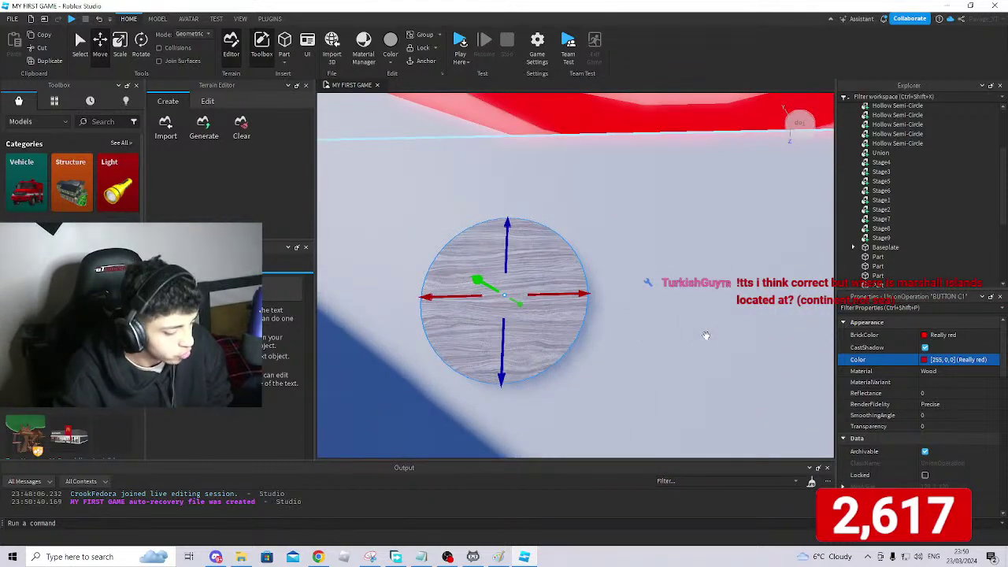
key("ctrl+d")
left_click_drag(591, 298, 767, 290)
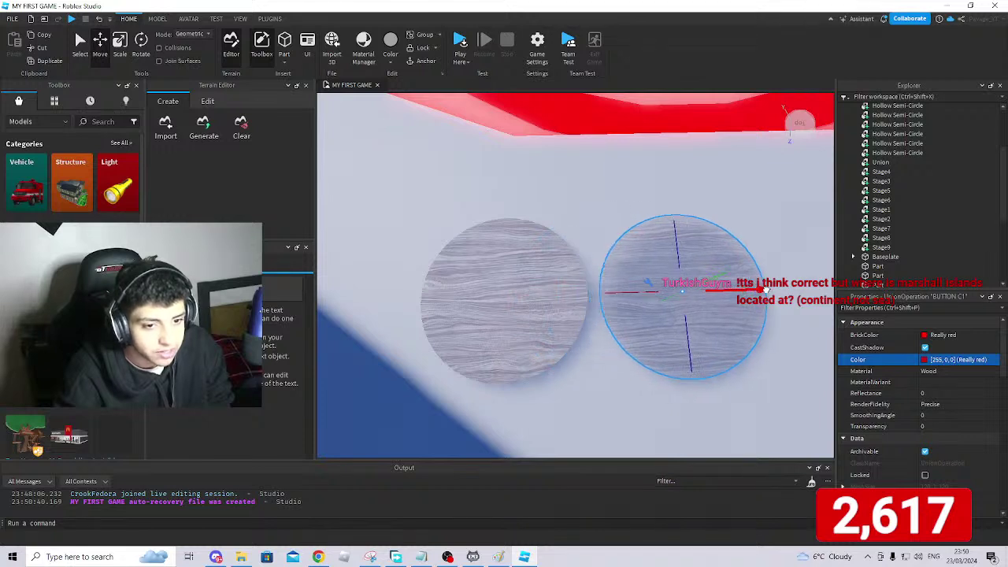
key("d")
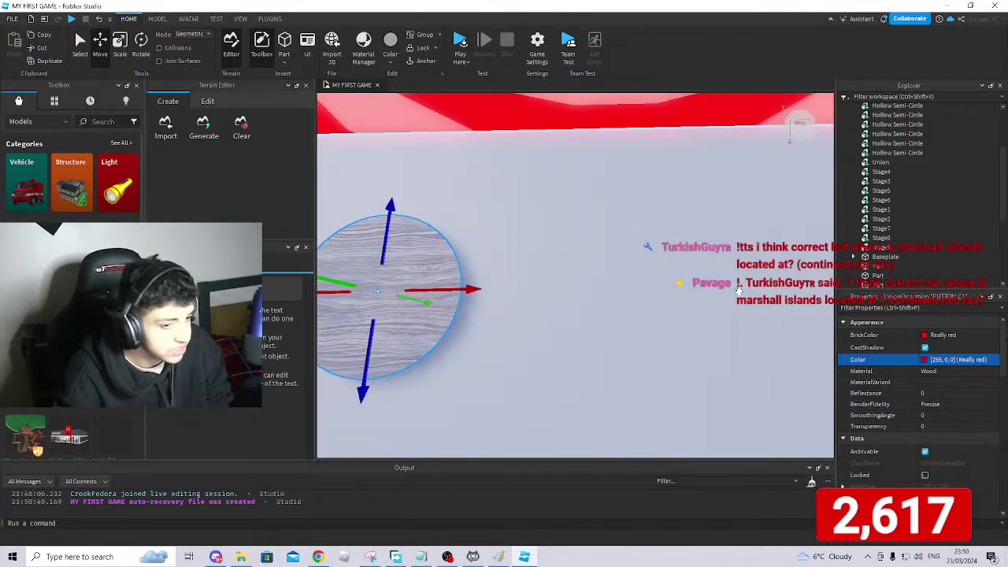
key("ctrl+d")
left_click_drag(472, 289, 631, 290)
right_click_drag(631, 290, 630, 288)
key("ctrl+d")
left_click_drag(450, 285, 534, 282)
right_click_drag(550, 304, 550, 304)
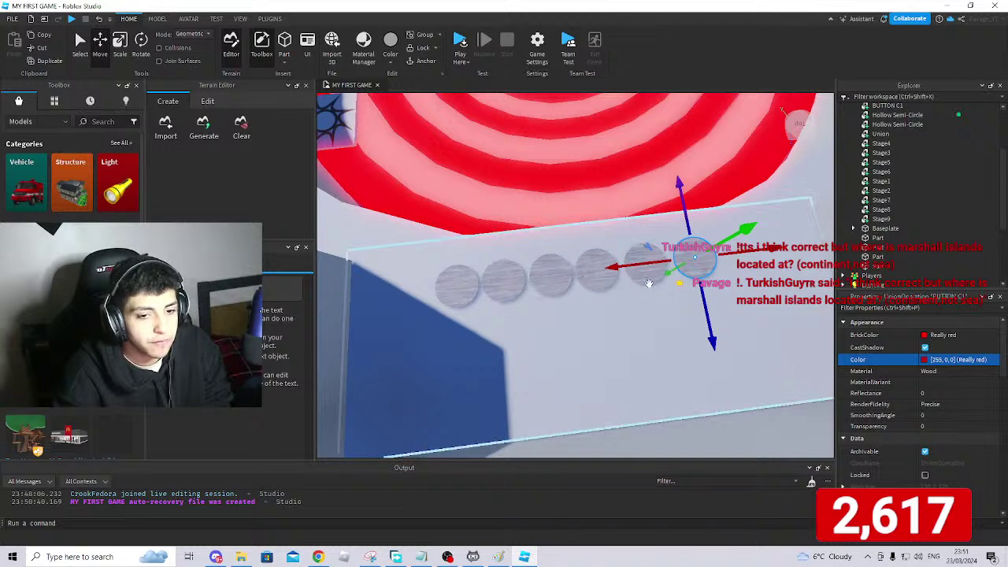
Add a seventh disc at the row's far end, away from the shadowed corner, and reselect its neighbouring disc.
right_click_drag(601, 271, 601, 272)
key("d")
key("w")
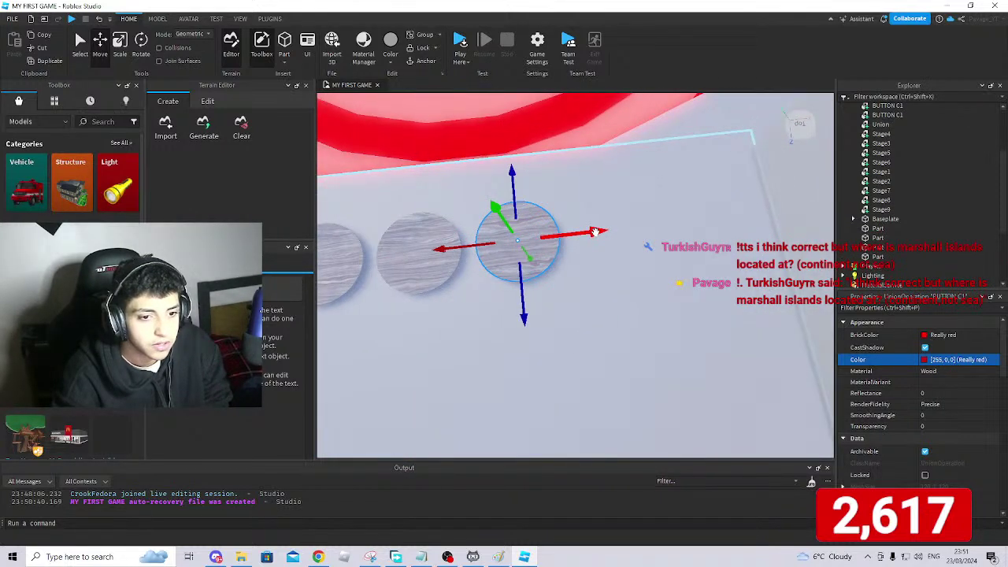
left_click(538, 246)
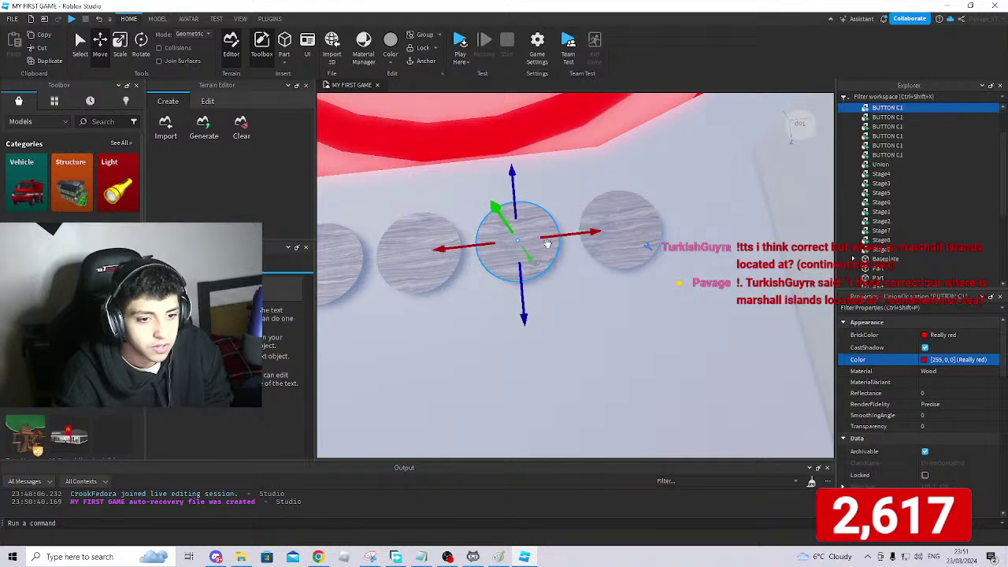
left_click_drag(586, 234, 588, 233)
right_click_drag(653, 271, 607, 282)
key("a")
key("s")
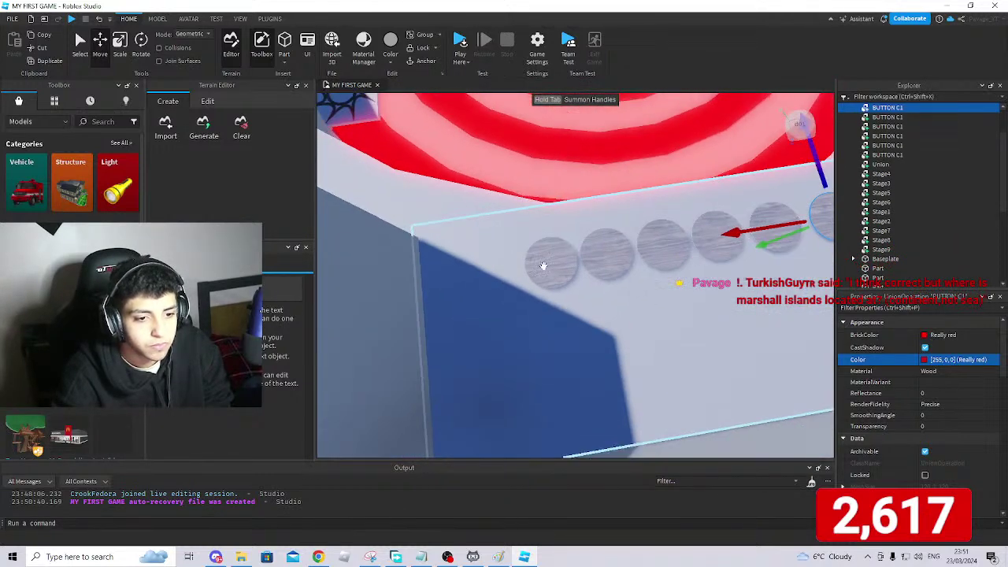
Add an eighth BUTTON C1 disc and place it at the row's opposite end, in the shadowed corner of the platform.
left_click(549, 264)
right_click_drag(598, 291, 598, 291)
key("w")
key("a")
left_click(661, 254)
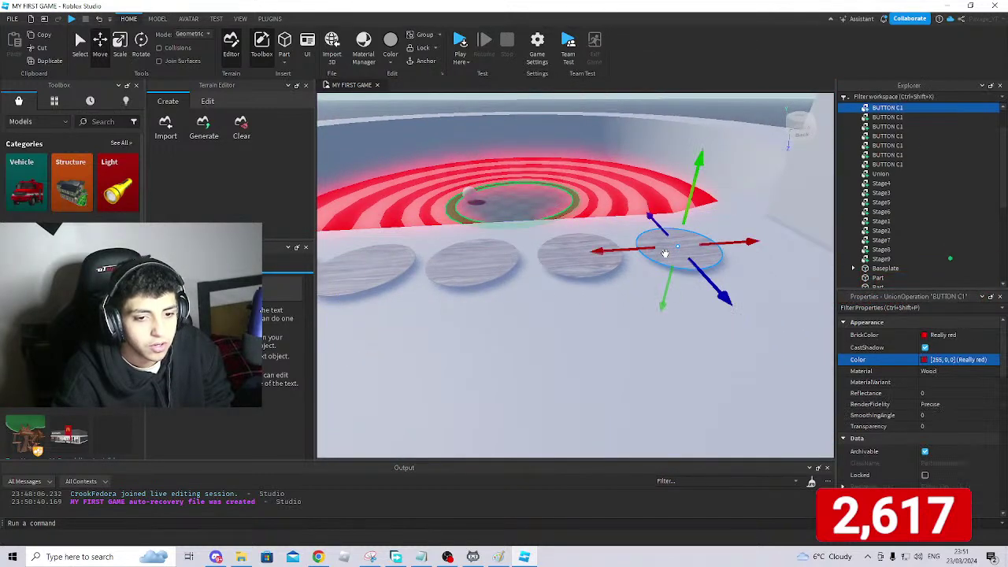
left_click_drag(623, 252, 556, 371)
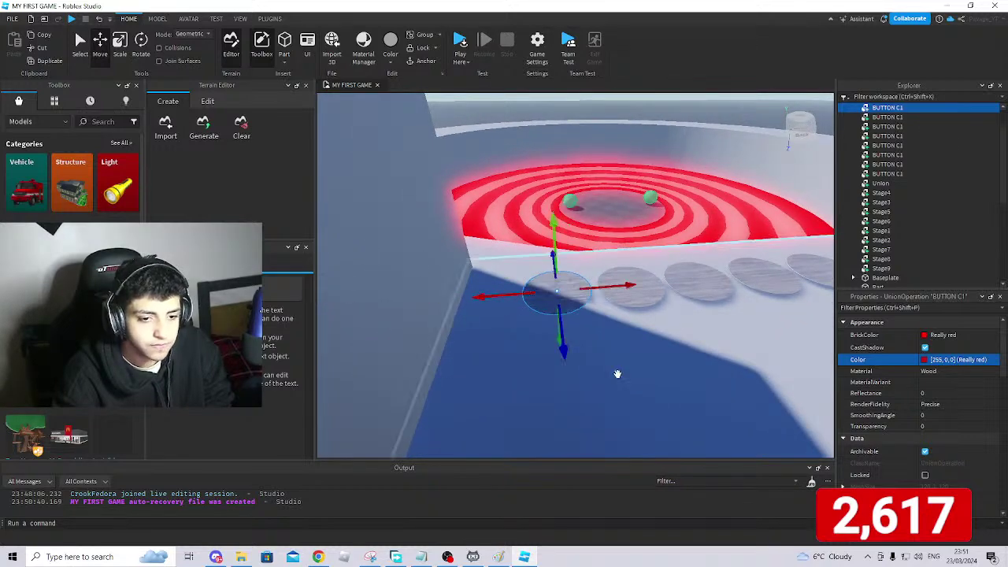
Examine the spacing and appearance of the eight button discs beside the arena from several angles.
right_click_drag(556, 371, 461, 315)
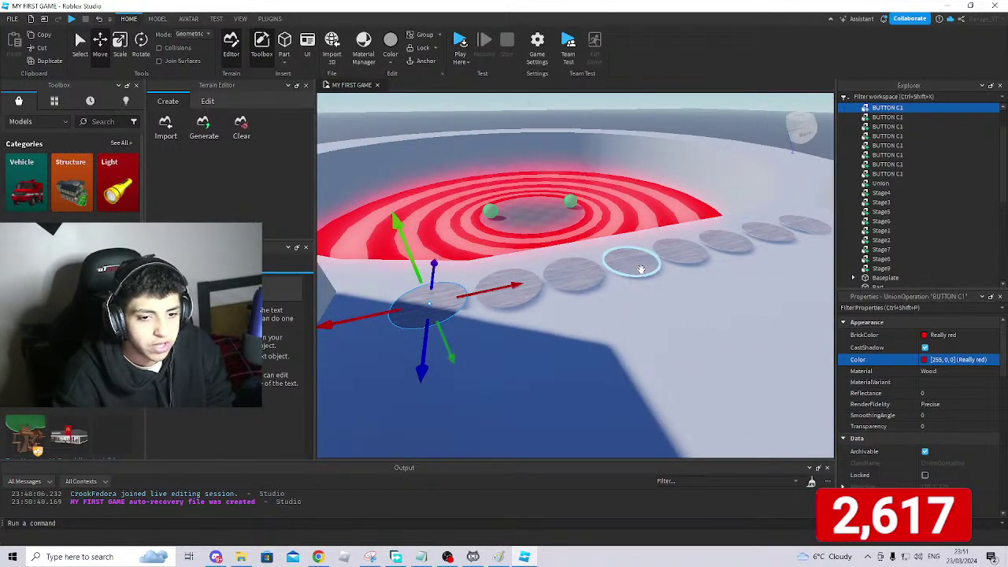
right_click_drag(437, 314, 512, 307)
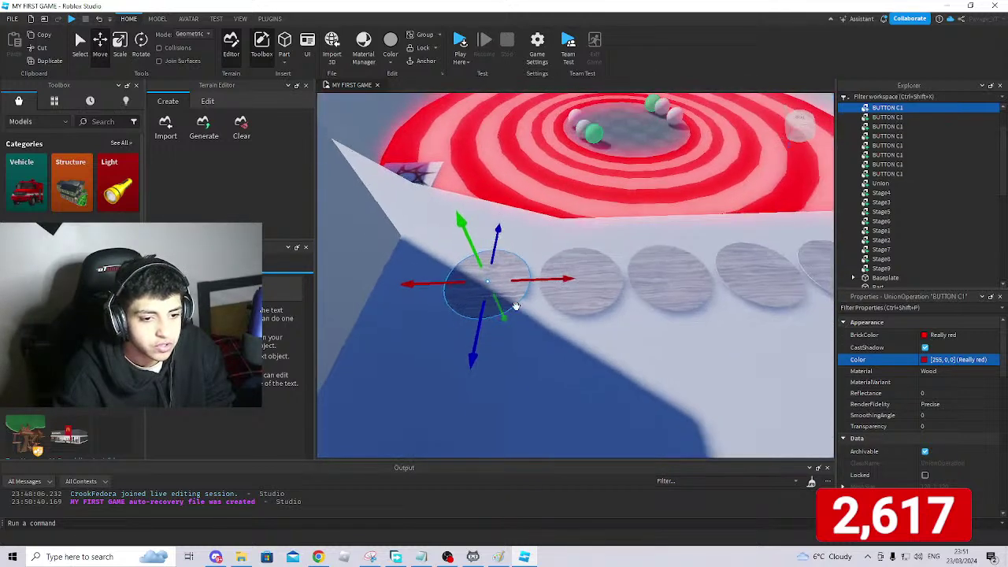
left_click(671, 282)
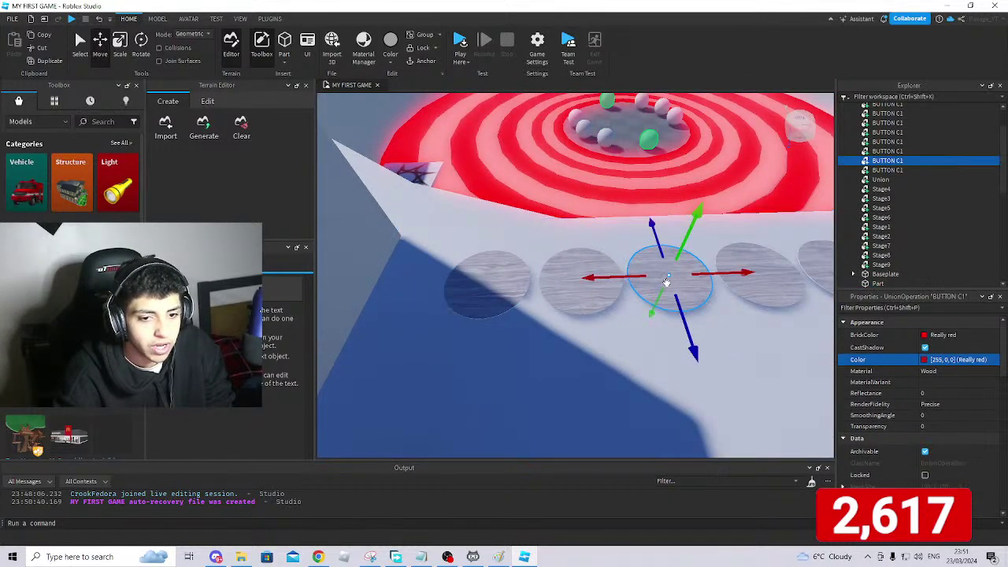
left_click(589, 303)
scroll(583, 308, "up", 5)
scroll(583, 308, "down", 5)
scroll(583, 308, "up", 2)
scroll(583, 308, "down", 2)
key("a")
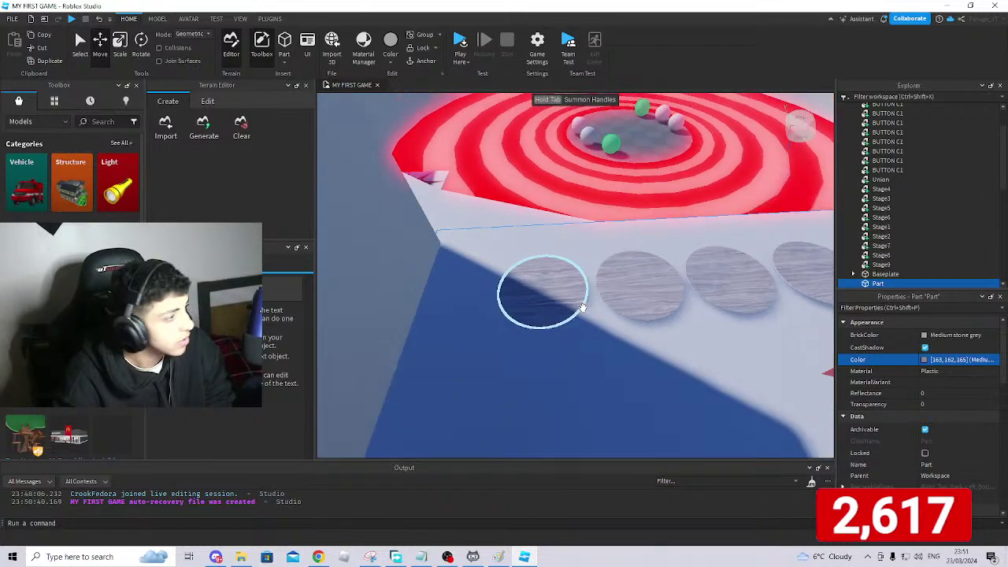
key("d")
right_click_drag(583, 308, 583, 307)
key("w")
key("s")
key("w")
key("w")
key("s")
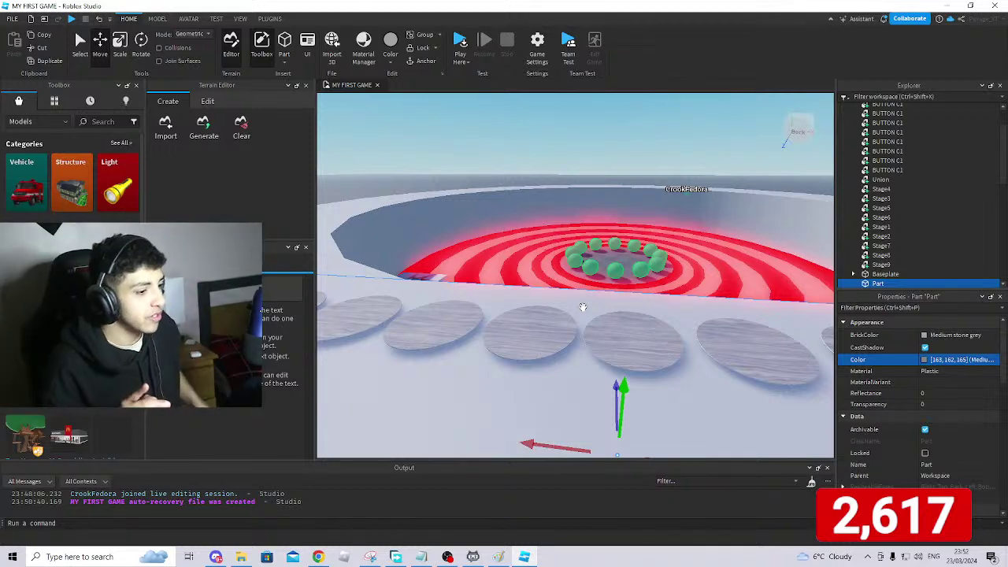
Move the disc in the platform's shadowed corner slightly farther from its neighbour along the row.
right_click_drag(582, 307, 583, 307)
key("w")
left_click(562, 304)
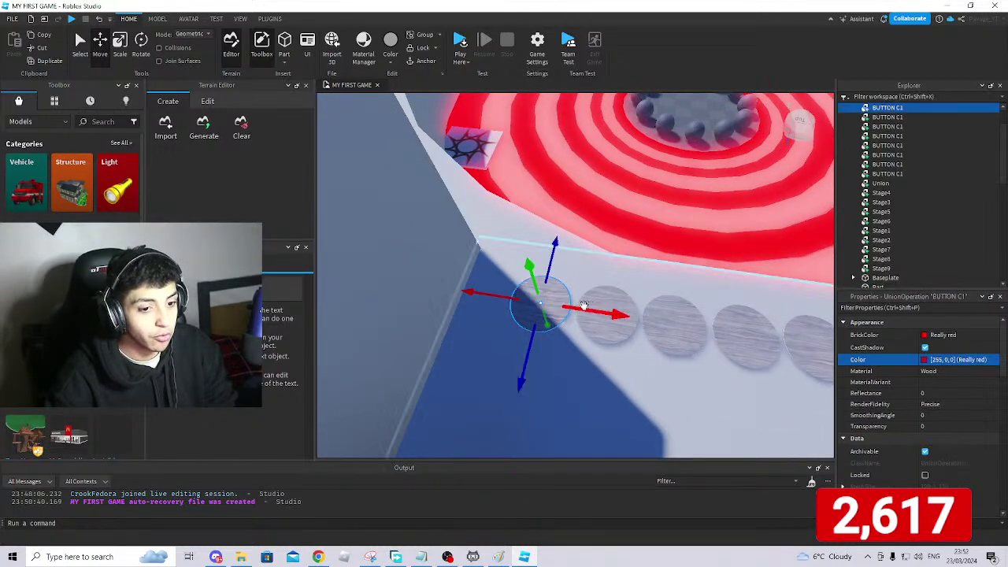
left_click_drag(609, 312, 590, 314)
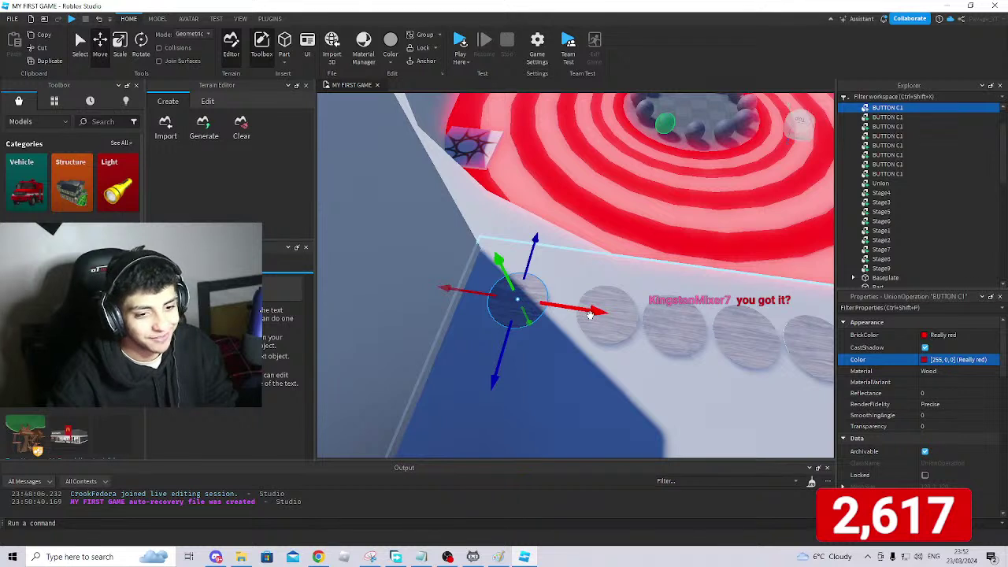
Examine which BUTTON C1 entries in the workspace correspond to which discs in the row.
left_click(630, 334)
left_click(667, 333)
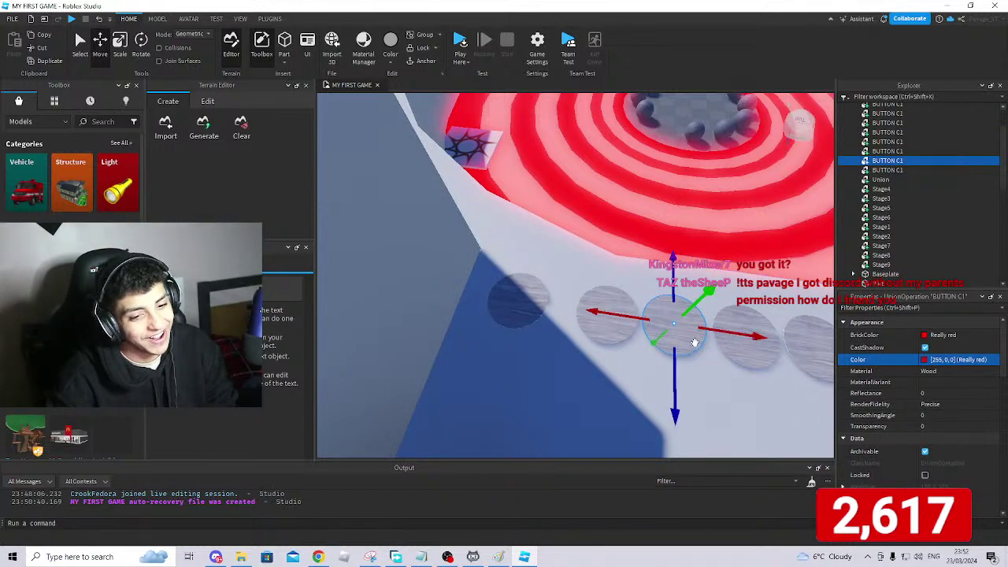
left_click(510, 299)
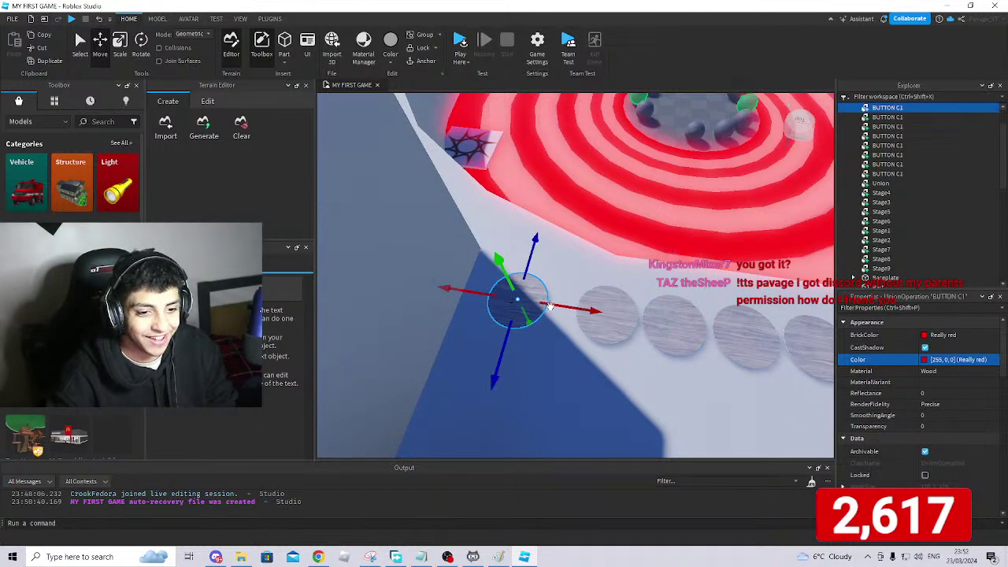
left_click(621, 326)
scroll(912, 227, "up", 3)
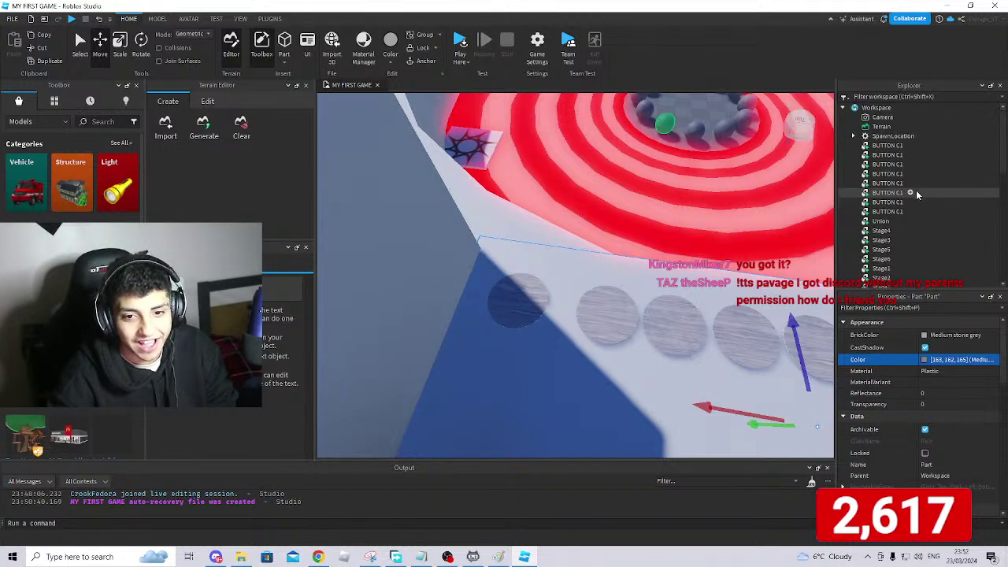
left_click(888, 146)
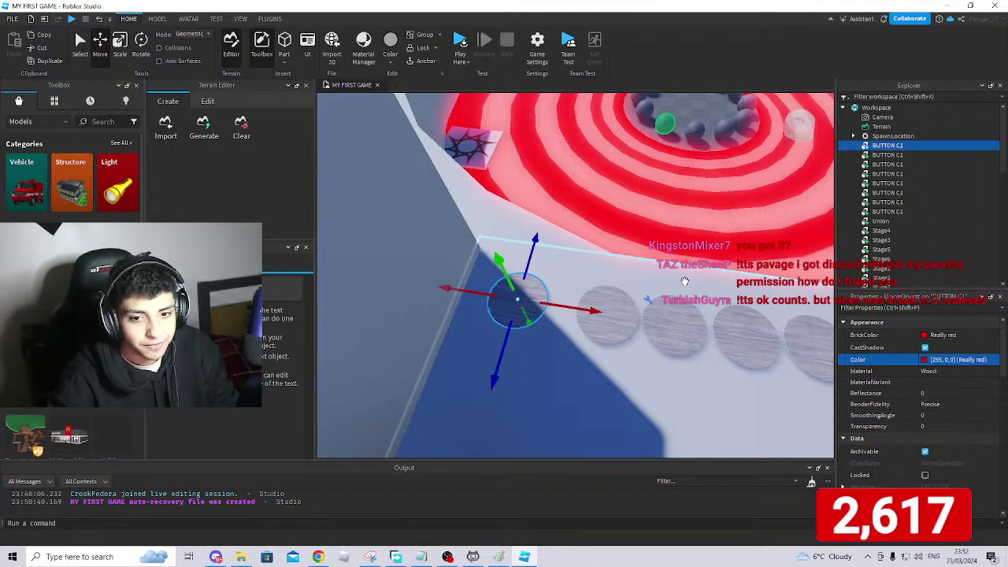
left_click(885, 164)
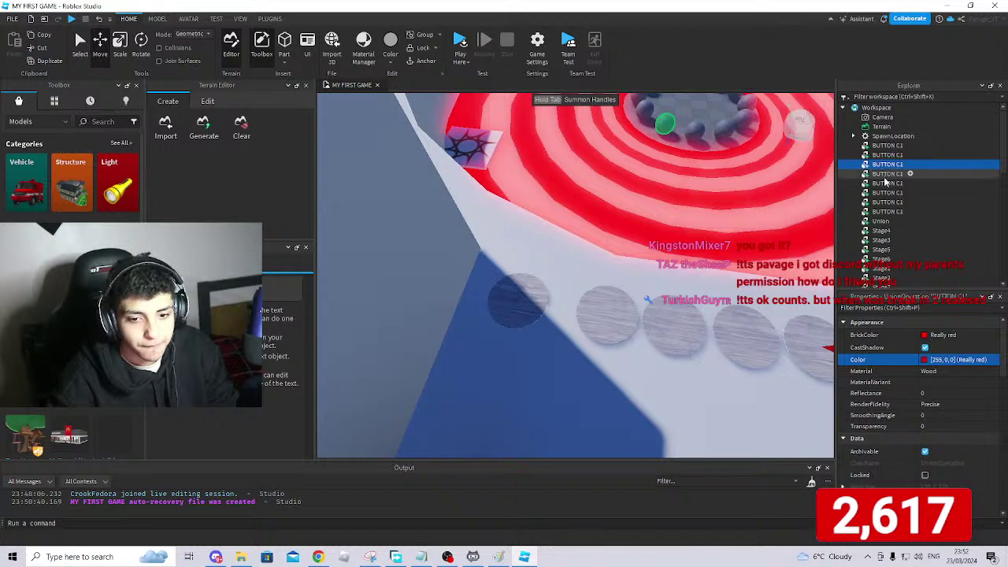
left_click(885, 175)
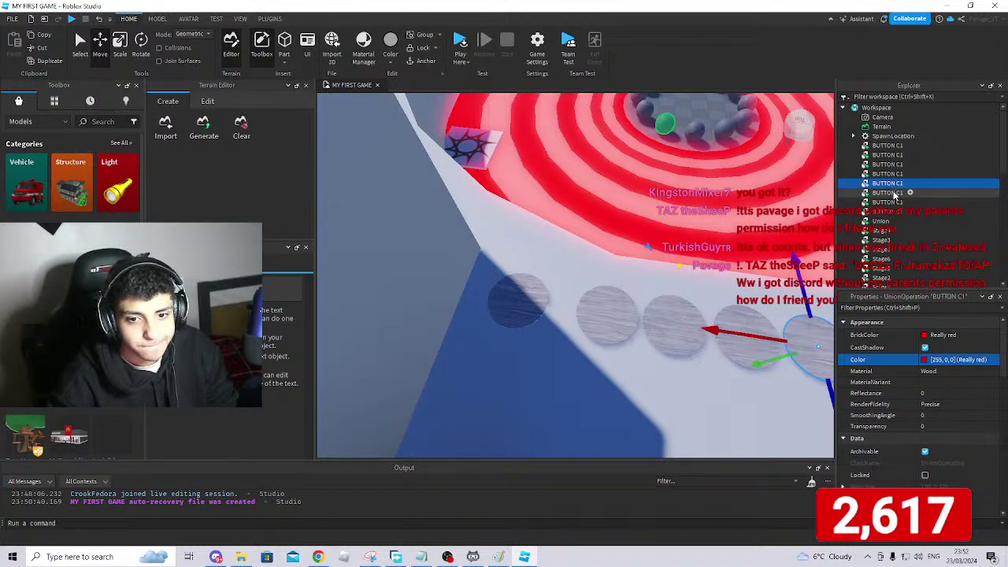
left_click(895, 193)
Move the second and third discs, counted from the shadowed corner, along the row toward the corner disc.
left_click(892, 212)
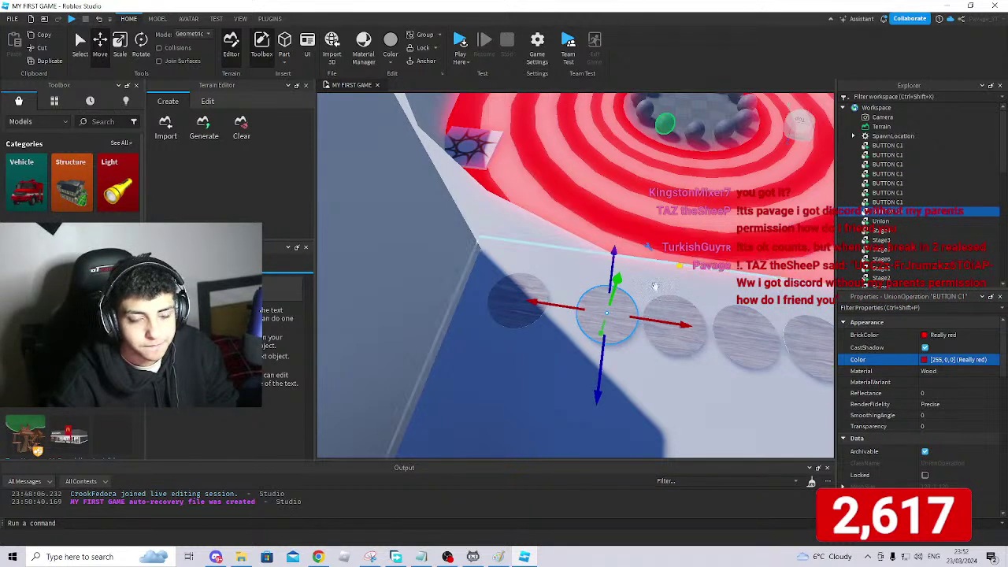
left_click_drag(682, 323, 651, 329)
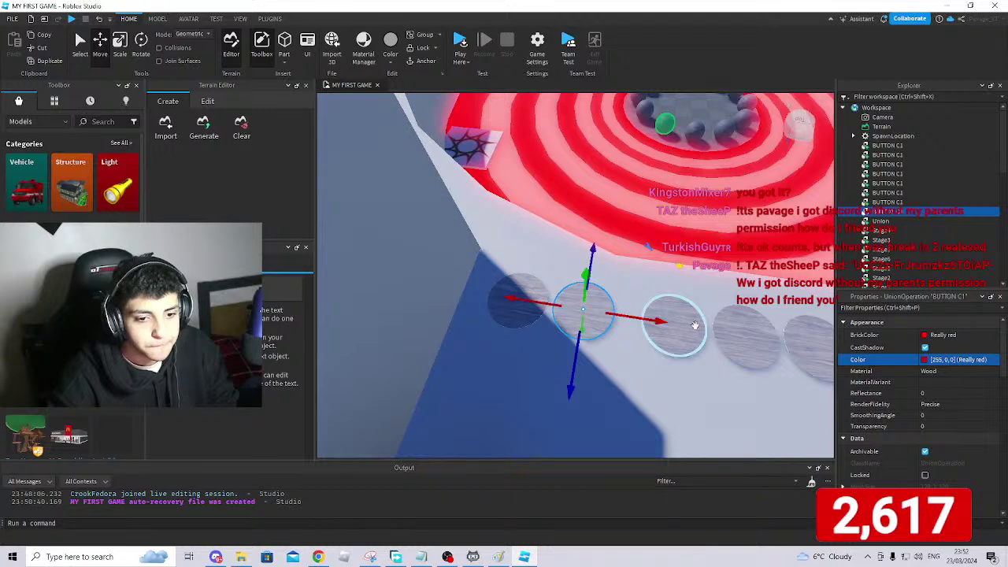
left_click(682, 329)
left_click_drag(753, 340, 731, 345)
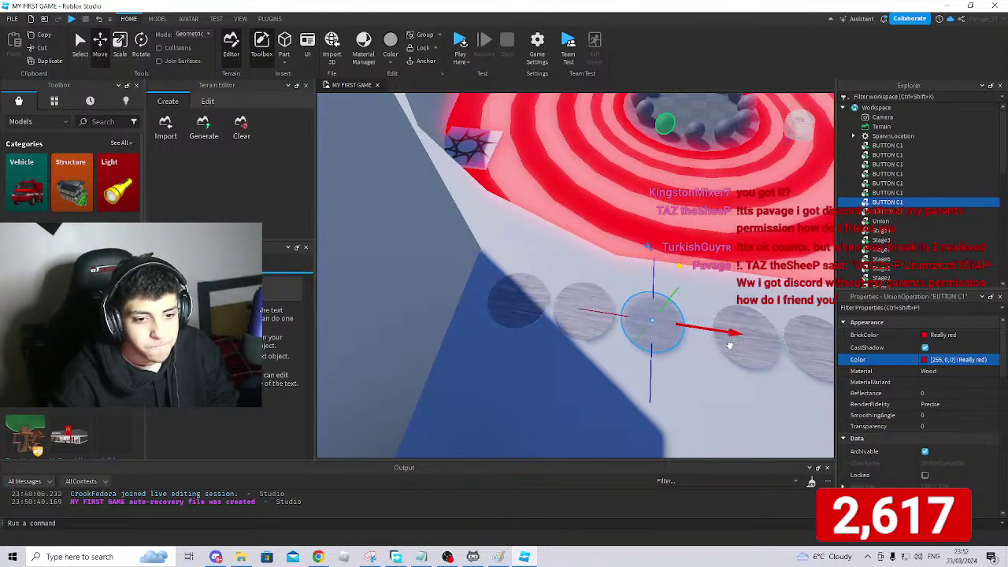
Shift the fourth and fifth discs along the row toward the shadowed corner, matching the spacing of the preceding discs.
key("d")
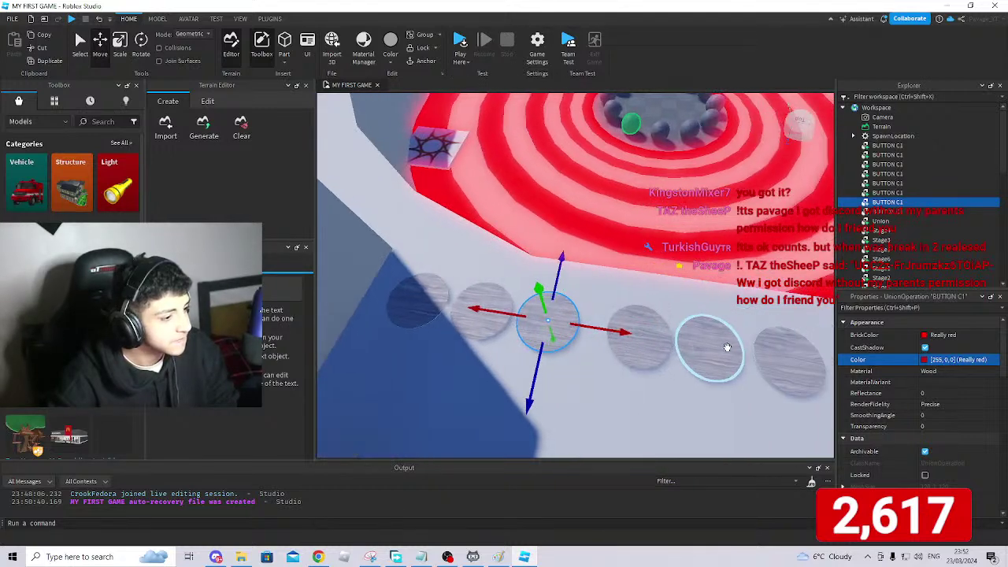
left_click(648, 355)
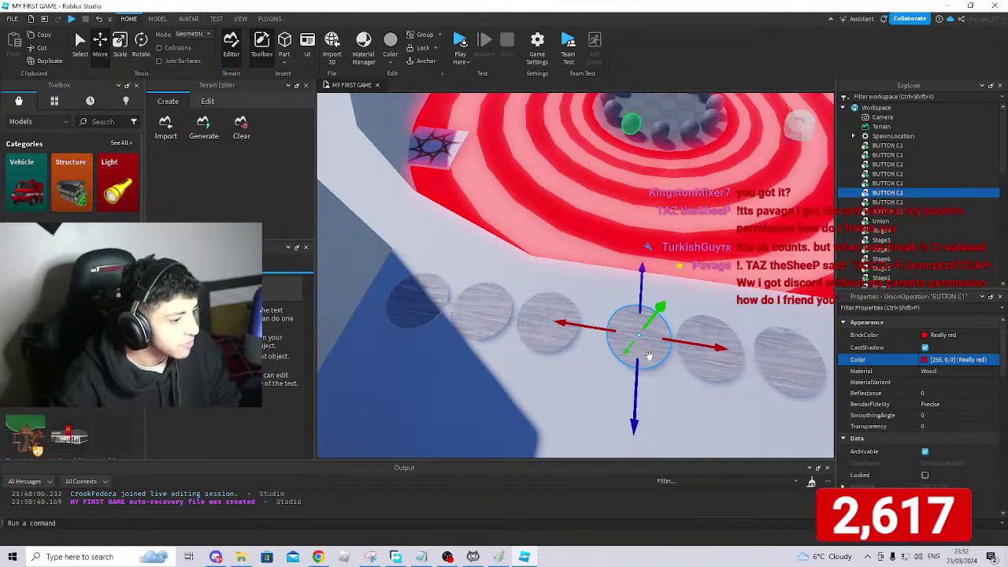
left_click_drag(713, 350, 687, 352)
left_click(717, 356)
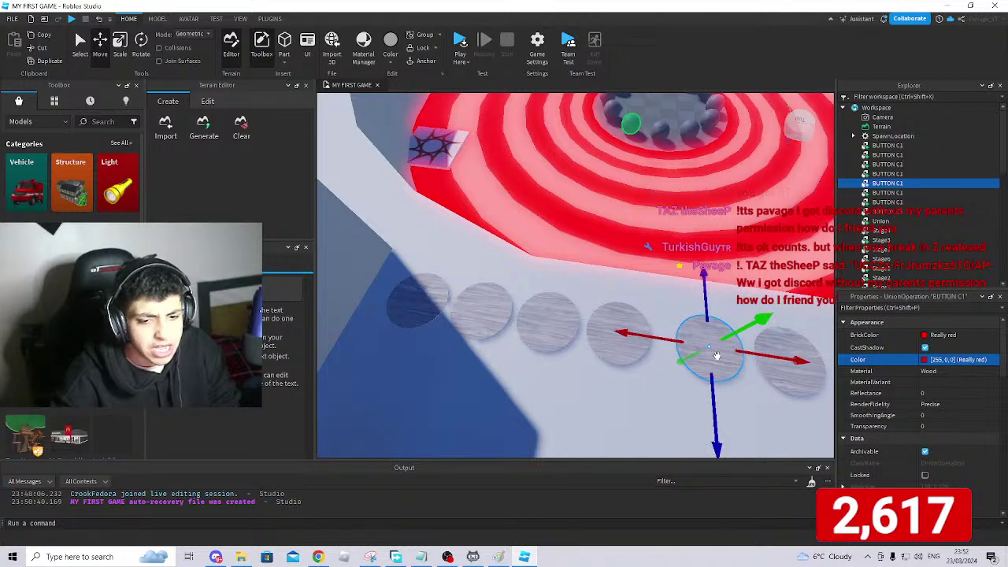
left_click_drag(777, 355, 711, 390)
Close the gaps before the sixth and seventh discs by moving both toward their neighbours on the corner side.
key("d")
left_click(724, 376)
key("d")
left_click(700, 388)
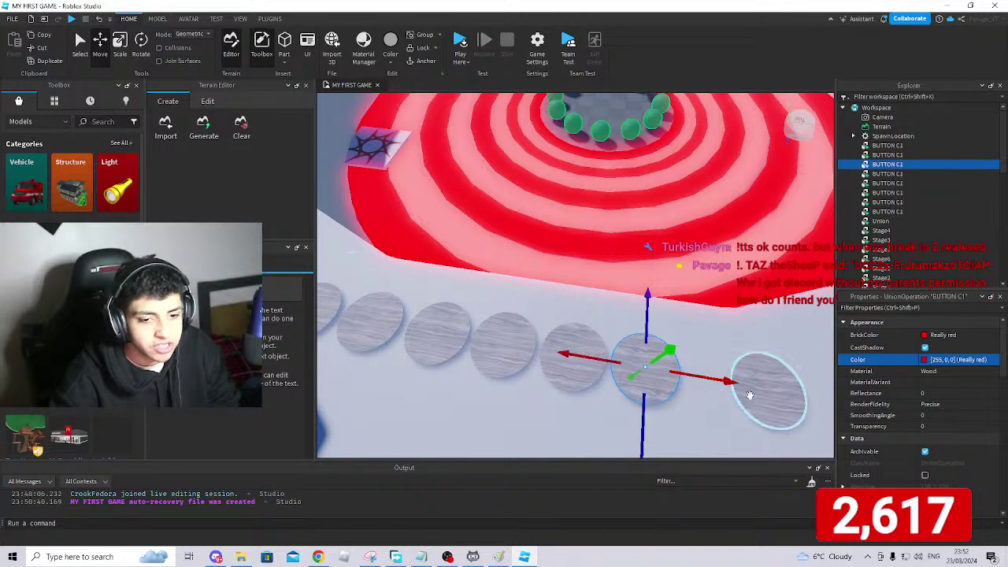
Bring the eighth disc in line with the row's spacing and duplicate it as a ninth BUTTON C1 disc at the far end.
left_click(776, 401)
key("d")
left_click_drag(766, 408, 835, 397)
key("ctrl+d")
key("s")
right_click_drag(740, 394, 738, 393)
key("w")
key("s")
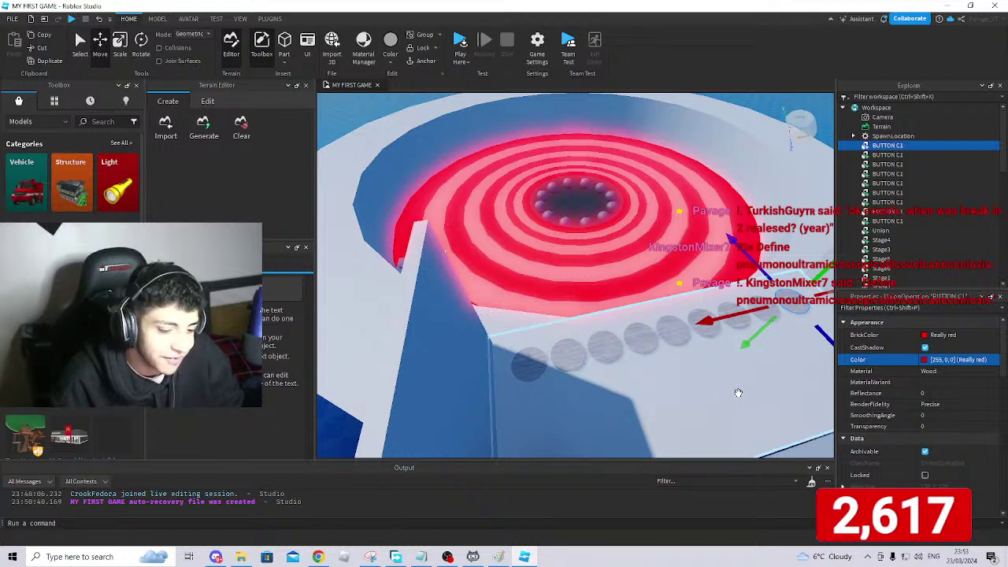
Switch to Discord, check the direct messages, reply "W" in the audio sender's chat, and return to Roblox Studio.
left_click(216, 556)
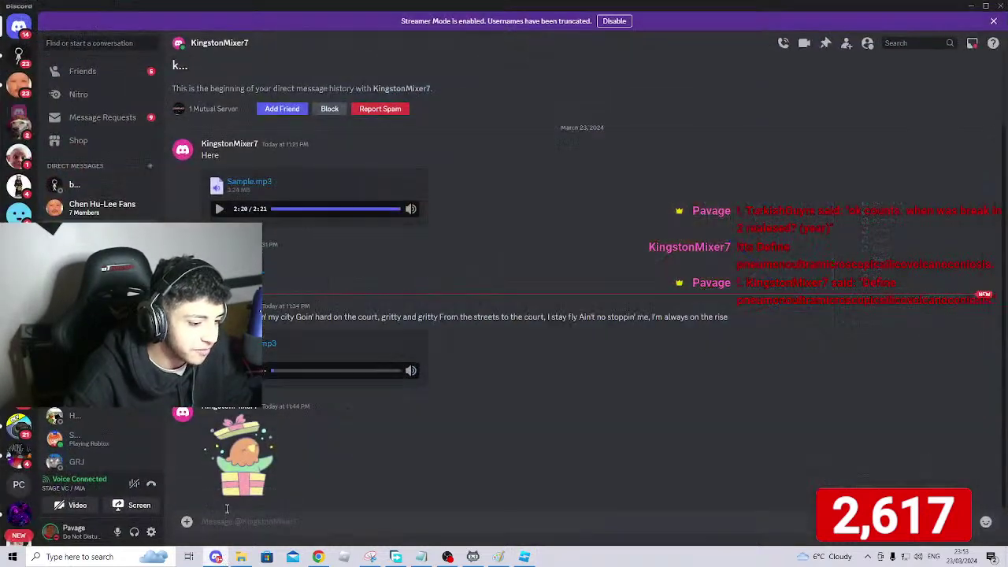
left_click(100, 189)
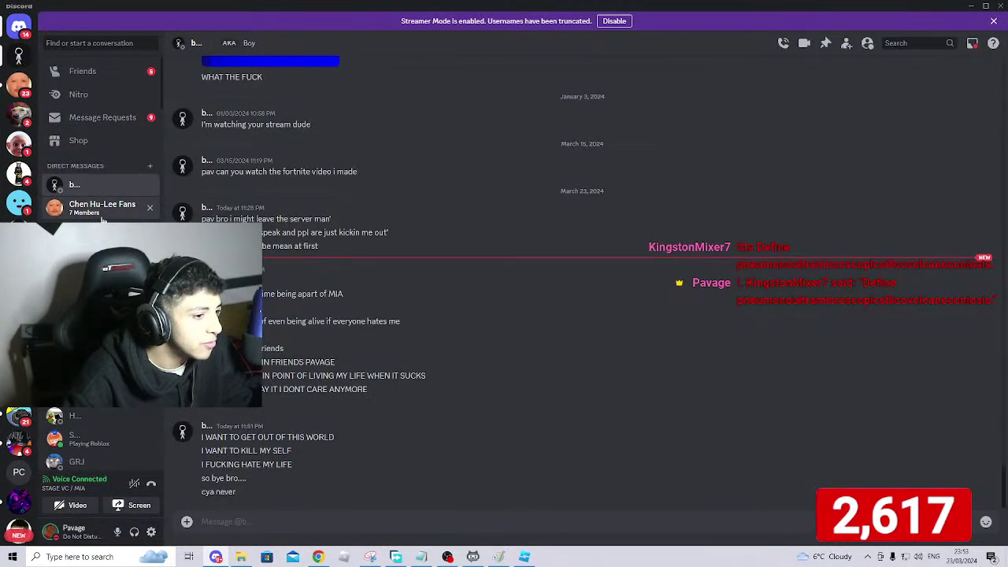
left_click(99, 230)
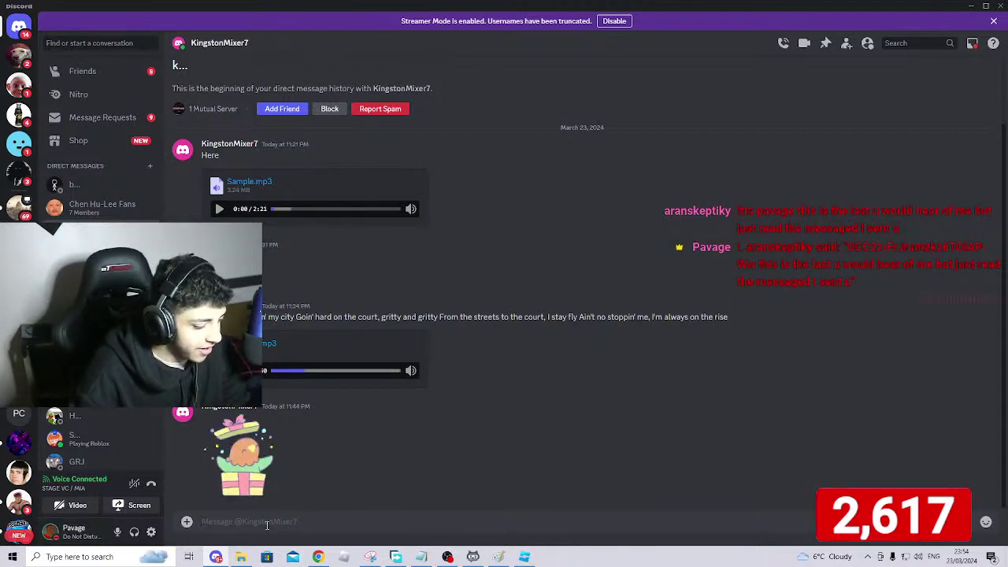
type("W")
key("Return")
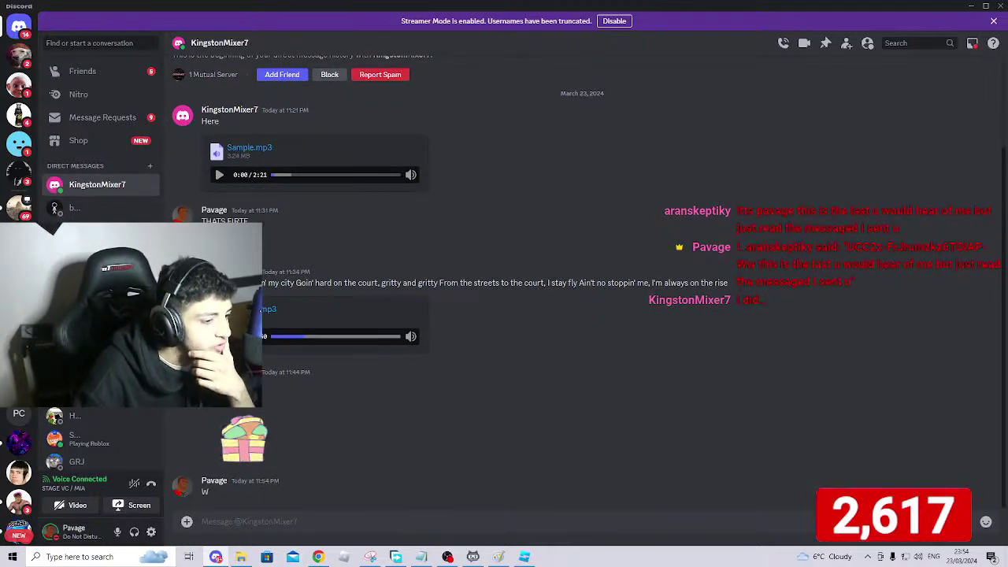
left_click(63, 488)
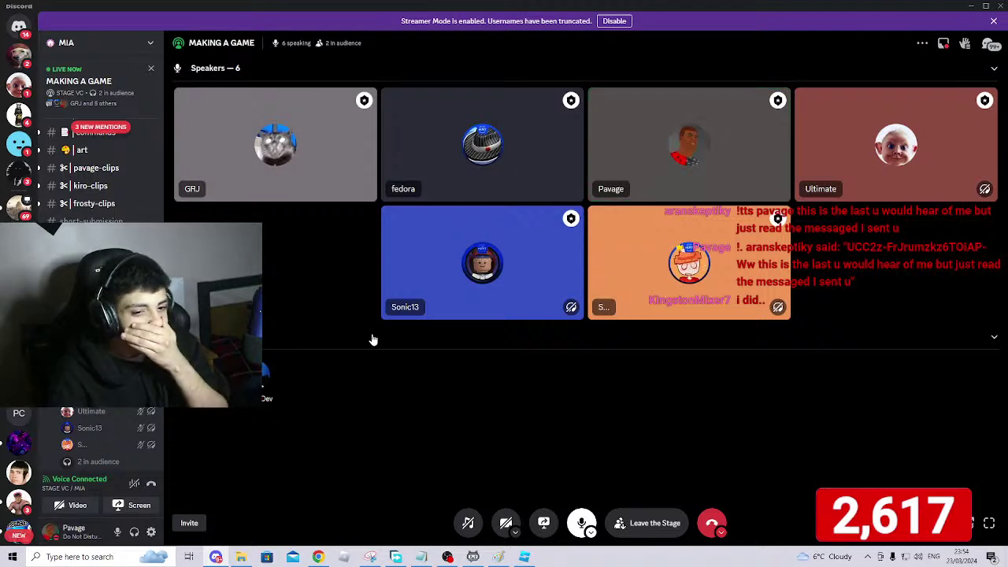
left_click(971, 6)
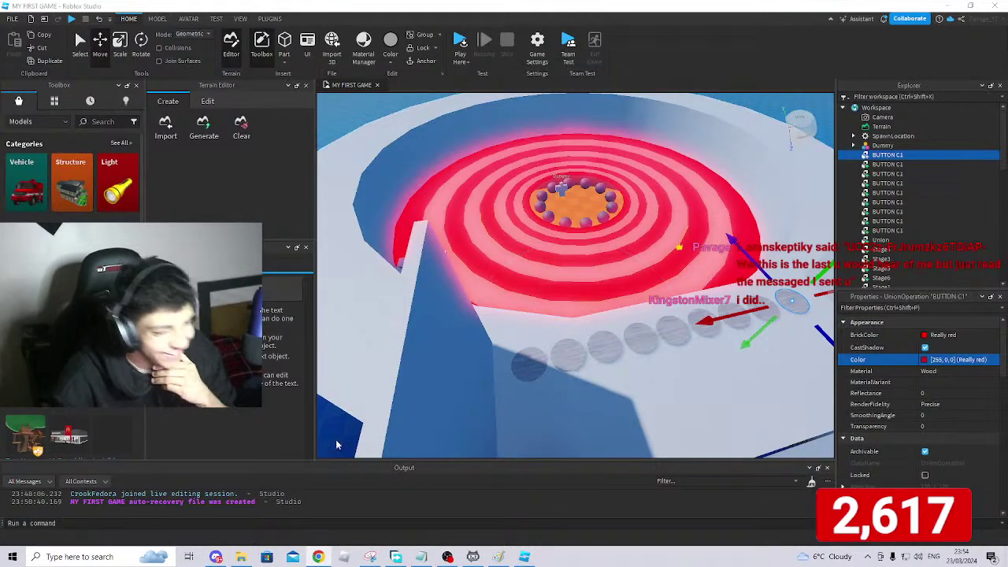
right_click_drag(601, 454, 658, 365)
scroll(819, 295, "down", 1)
scroll(820, 270, "up", 2)
right_click_drag(727, 273, 702, 236)
left_click(581, 196)
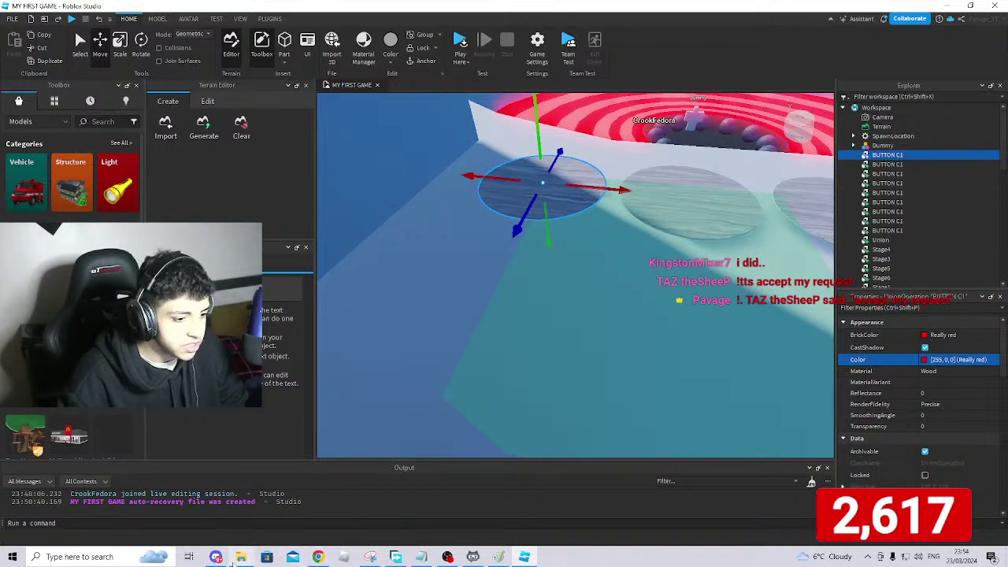
Switch to Discord, accept the first two pending friend requests, decline the last two, and return to Roblox Studio.
left_click(216, 557)
left_click(20, 60)
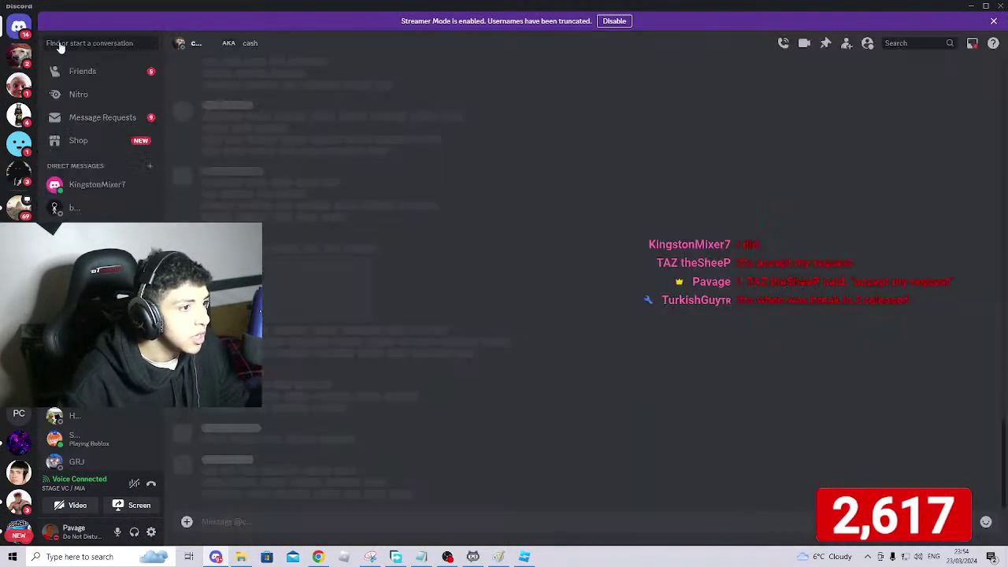
left_click(87, 72)
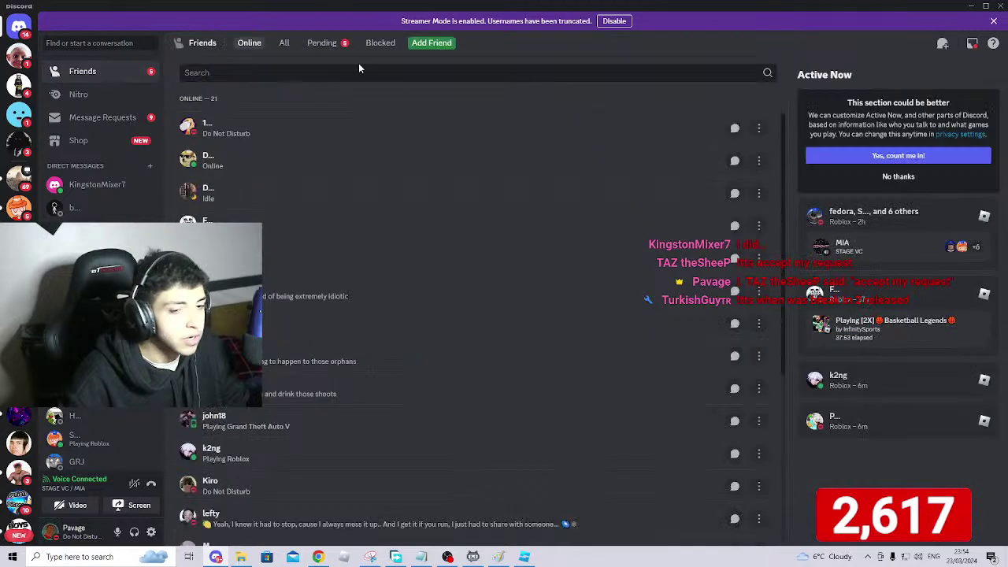
left_click(323, 43)
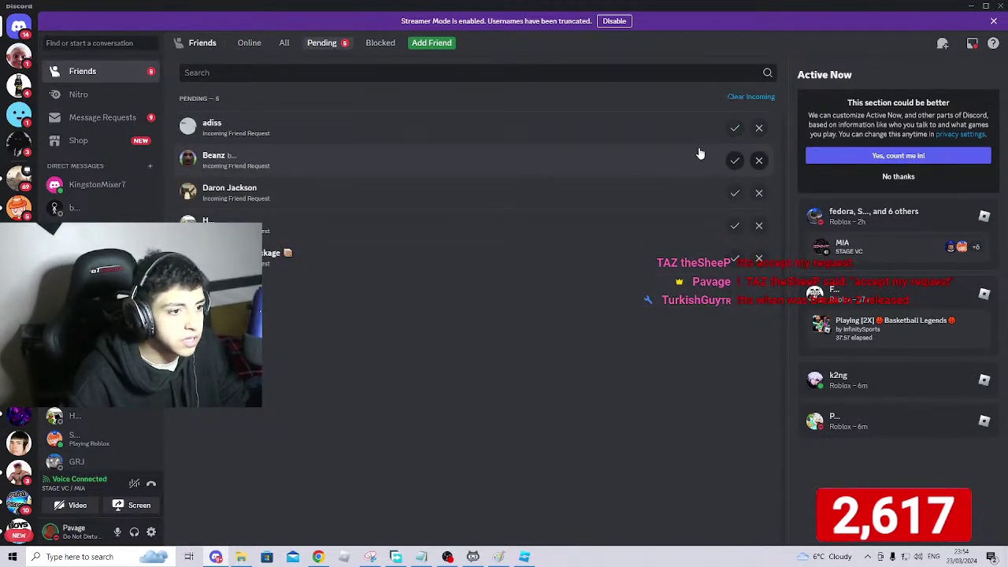
left_click(735, 129)
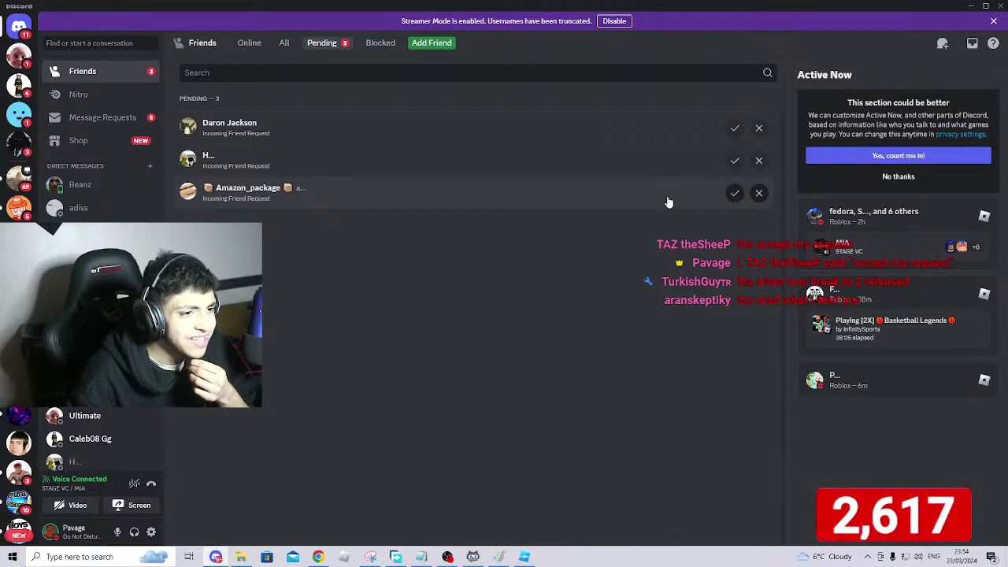
left_click(758, 194)
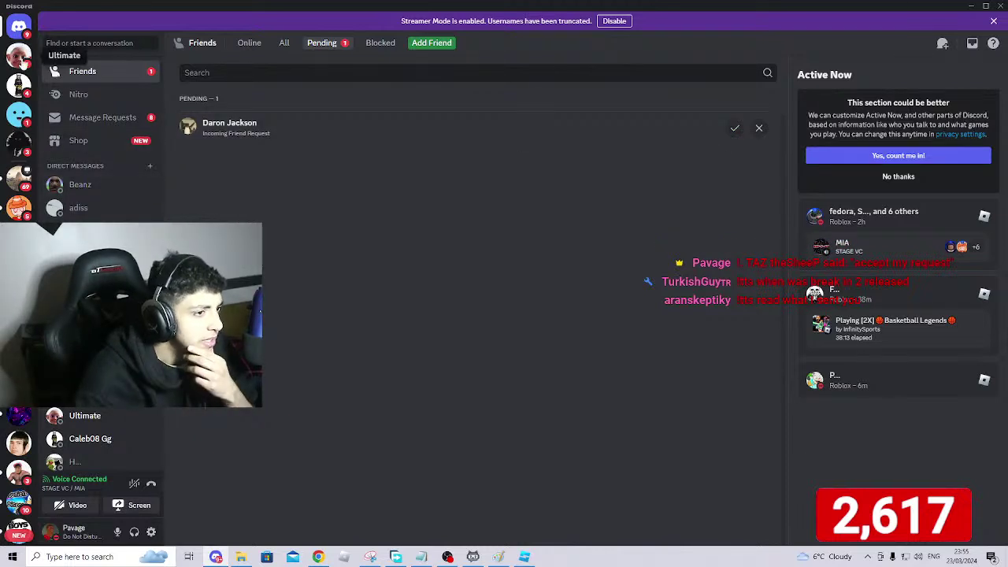
left_click(19, 238)
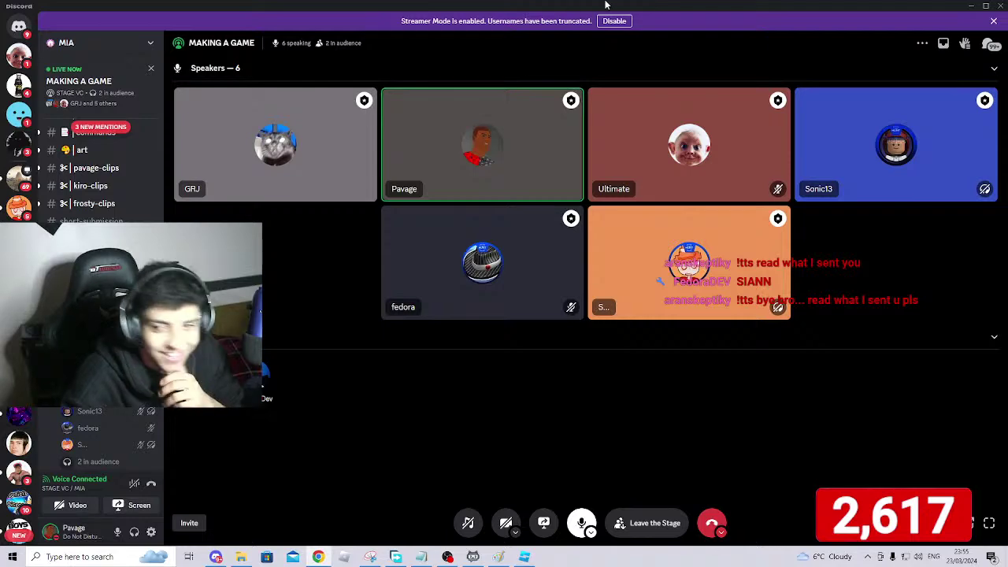
left_click(970, 6)
Examine the ring of spheres, the orange floor and the dummy at the arena's centre from several angles and distances.
right_click_drag(637, 282, 638, 285)
key("s")
scroll(637, 281, "up", 6)
scroll(638, 285, "down", 5)
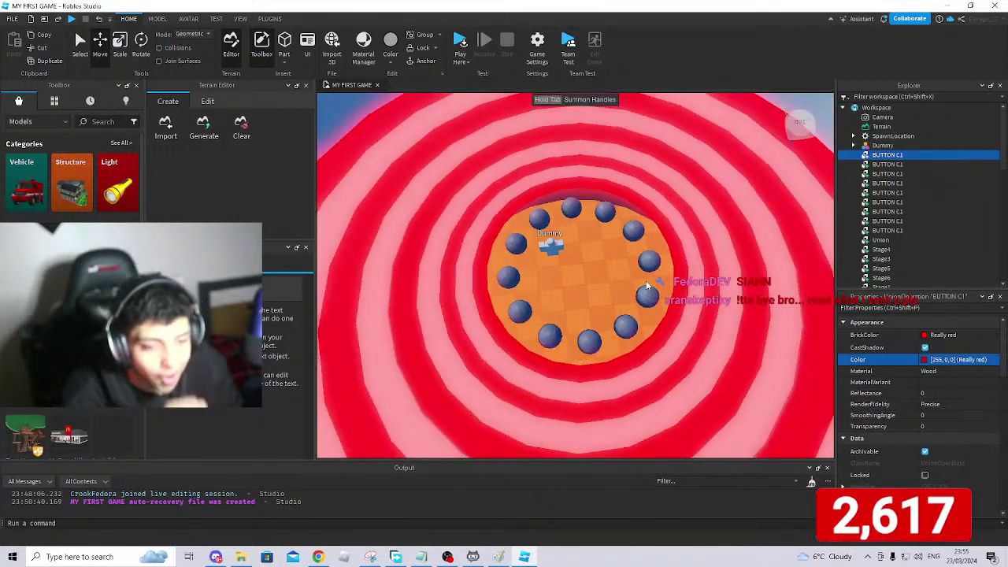
scroll(642, 285, "up", 2)
scroll(646, 280, "up", 4)
scroll(646, 280, "down", 4)
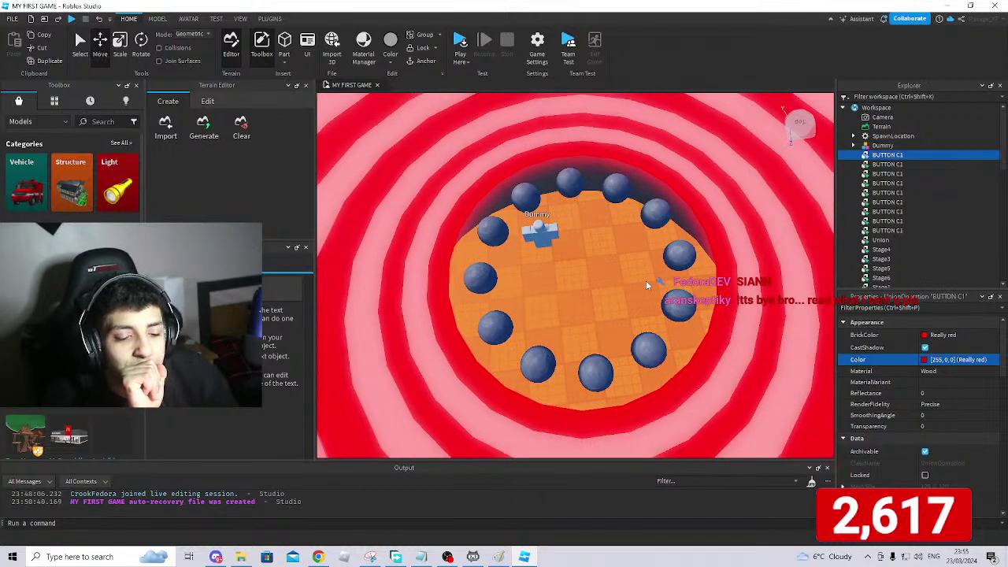
scroll(646, 281, "up", 4)
scroll(645, 281, "down", 5)
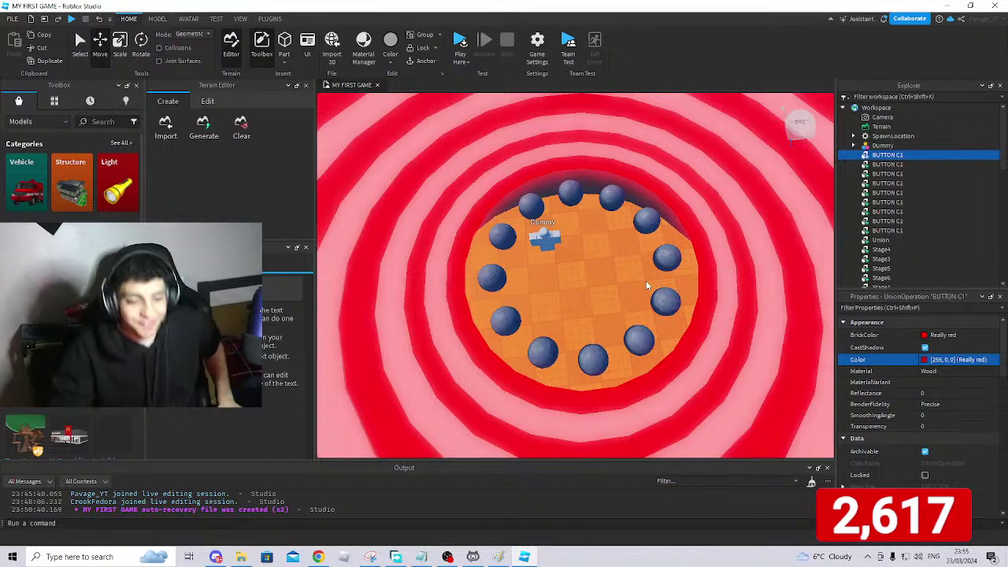
right_click_drag(645, 299, 644, 300)
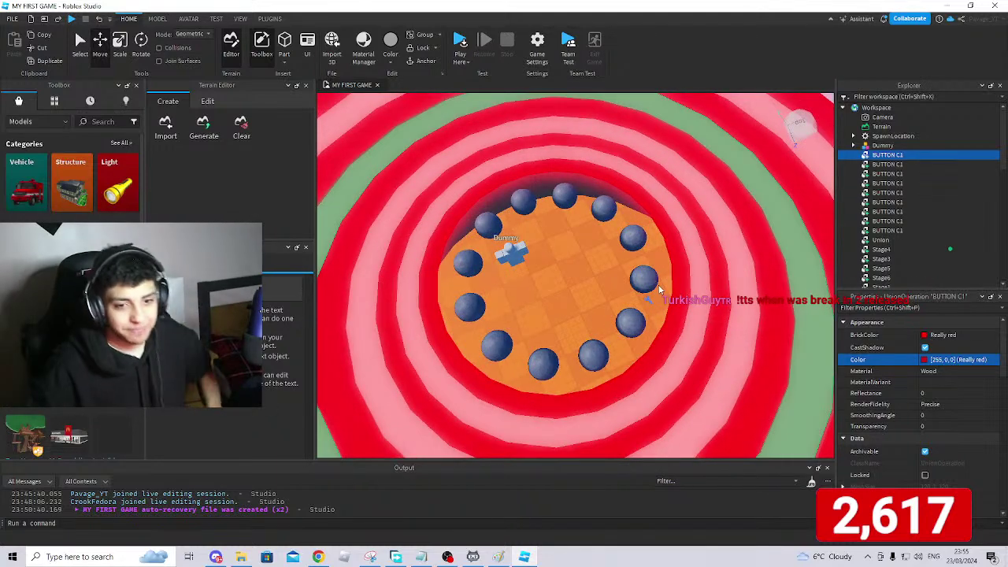
mouse_move(638, 260)
right_mouse_down()
mouse_move(659, 254)
mouse_move(659, 292)
mouse_move(664, 255)
mouse_move(630, 260)
right_mouse_up()
key("w")
mouse_move(564, 265)
right_mouse_down()
mouse_move(574, 267)
mouse_move(562, 268)
right_mouse_up()
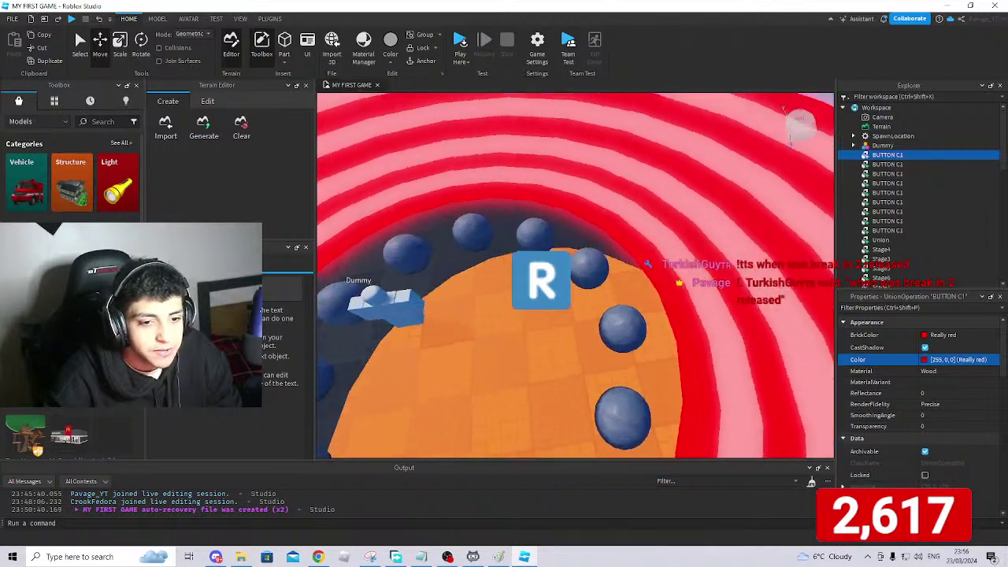
scroll(562, 268, "up", 3)
scroll(561, 268, "down", 4)
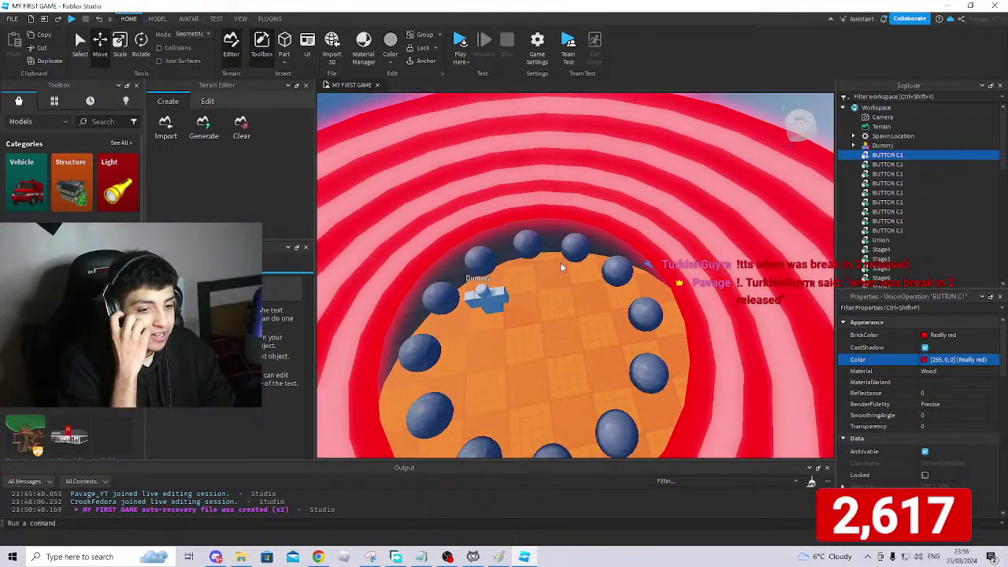
right_click_drag(575, 247, 584, 245)
scroll(586, 243, "up", 3)
right_click_drag(541, 281, 541, 281)
scroll(542, 281, "down", 3)
scroll(540, 281, "down", 3)
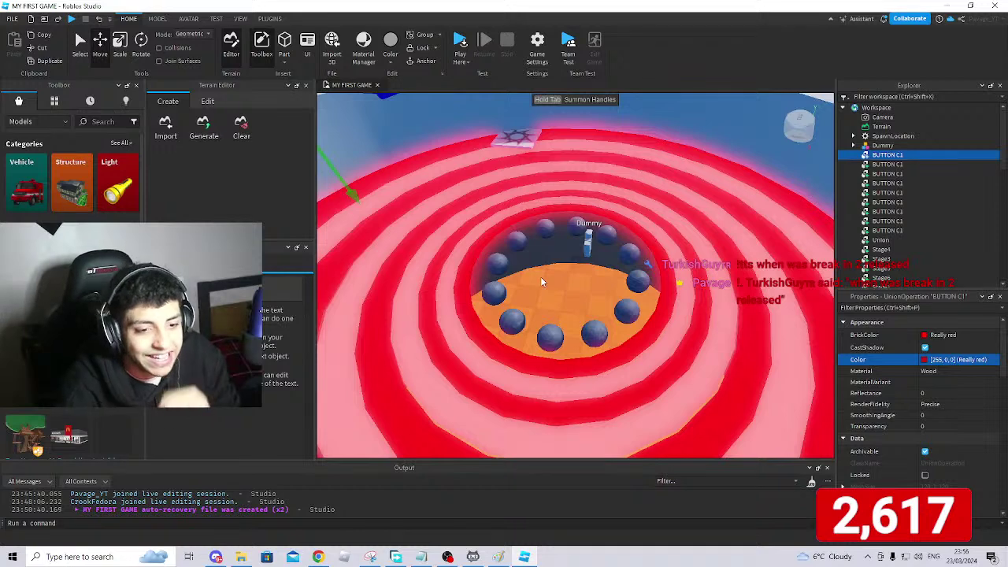
scroll(541, 281, "up", 4)
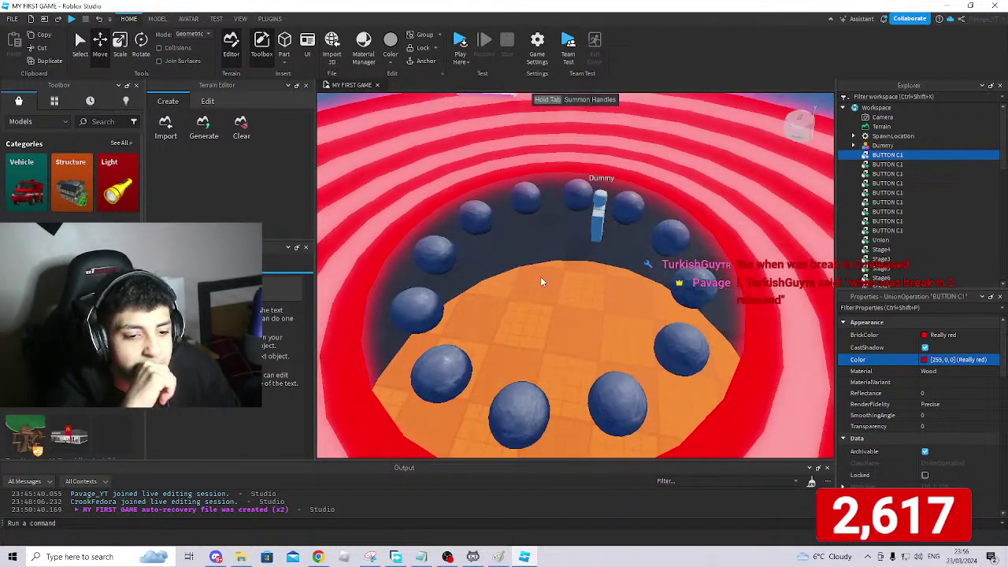
Examine the whole ringed arena and its side platform from far and near and from several angles.
scroll(542, 281, "down", 3)
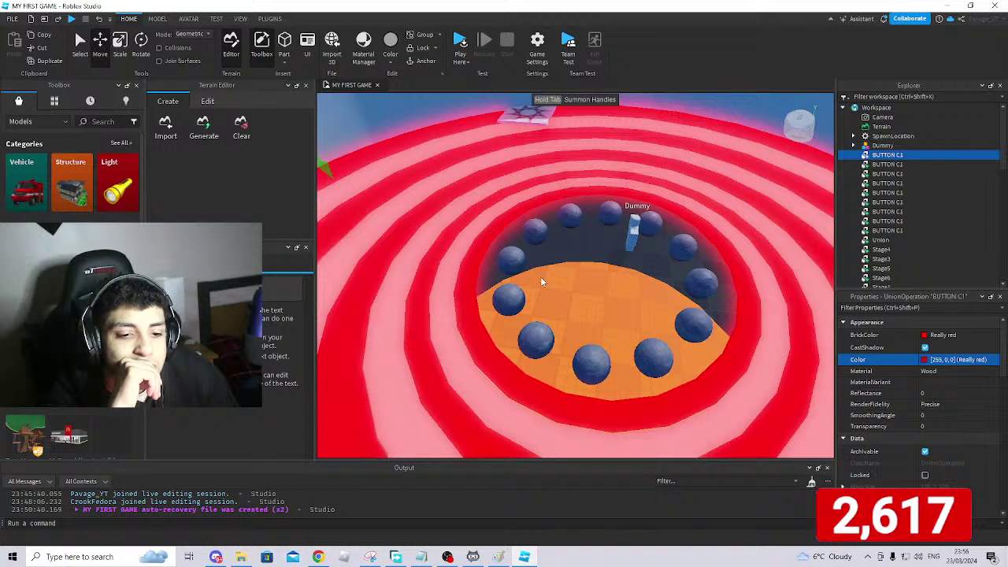
scroll(542, 281, "down", 10)
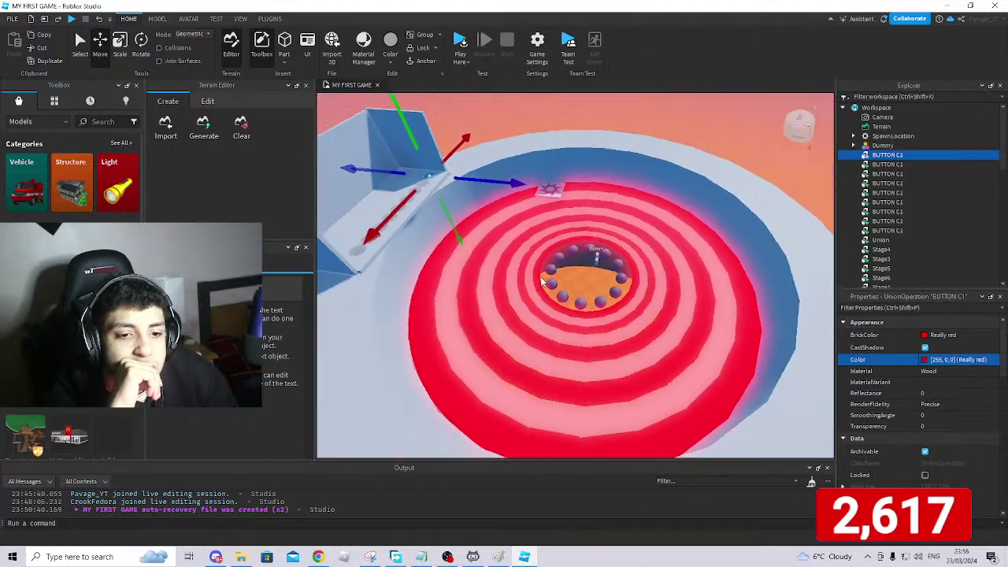
scroll(542, 281, "down", 10)
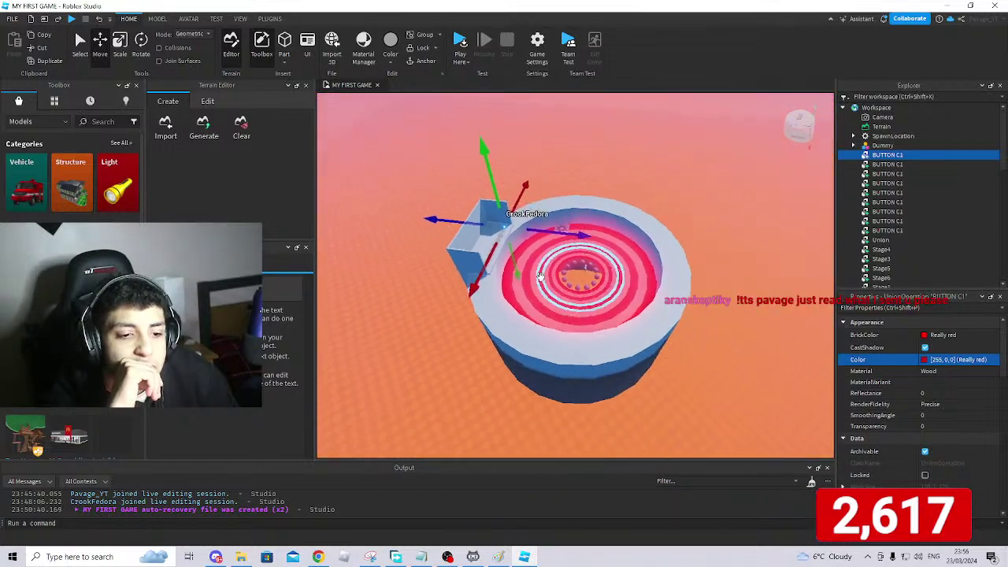
right_click_drag(542, 282, 604, 242)
scroll(602, 238, "up", 10)
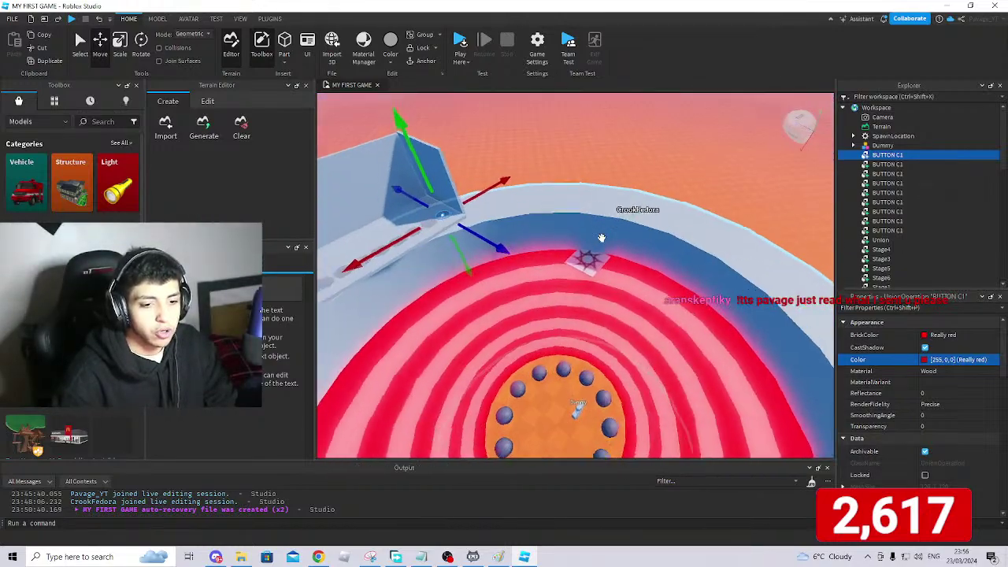
scroll(602, 238, "up", 3)
right_click_drag(602, 238, 682, 239)
scroll(674, 251, "up", 4)
scroll(672, 245, "up", 3)
scroll(672, 251, "up", 3)
scroll(672, 245, "down", 10)
scroll(673, 245, "up", 4)
scroll(672, 244, "down", 3)
scroll(672, 245, "down", 5)
scroll(683, 240, "up", 5)
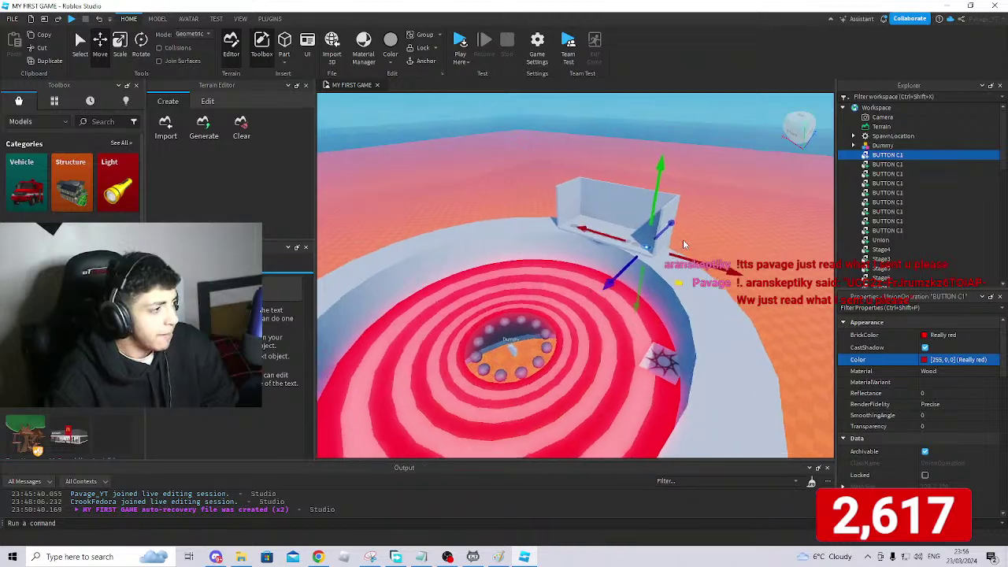
Start a playtest from a viewpoint above the side platform and run the character to the row of discs.
key("w")
right_click_drag(683, 240, 656, 180)
key("w")
key("s")
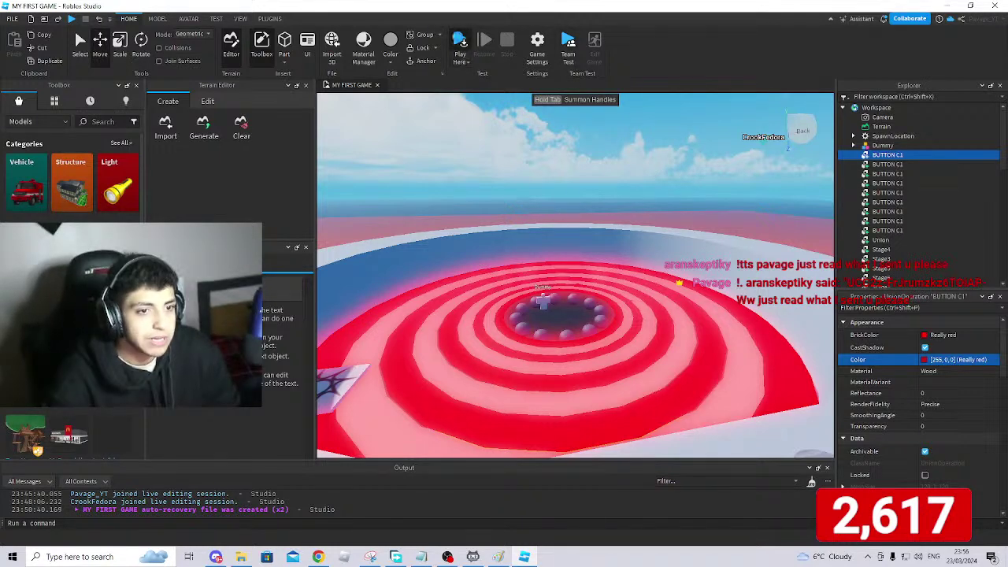
left_click(460, 41)
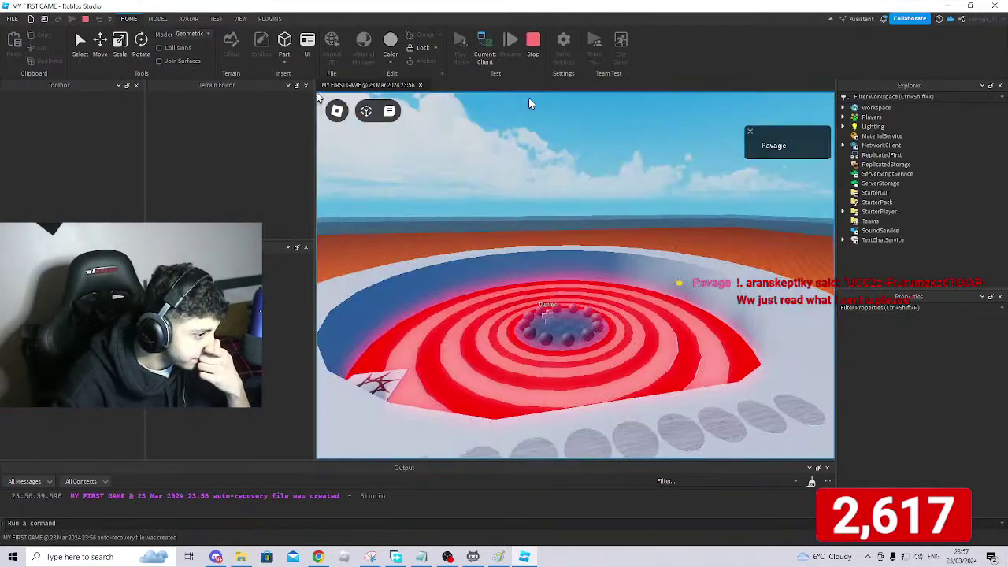
right_click_drag(608, 380, 607, 380)
key("w")
key("space")
key("w")
key("space")
key("w")
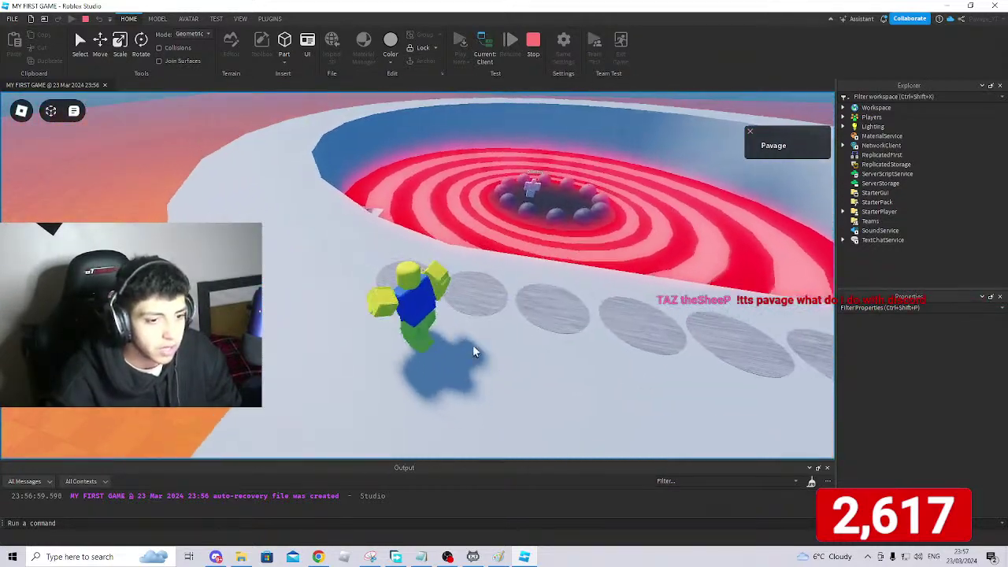
Walk the character along the row of BUTTON C1 discs towards its far end, viewing the spacing from above.
right_click_drag(475, 351, 475, 351)
key("d")
key("d")
key("s")
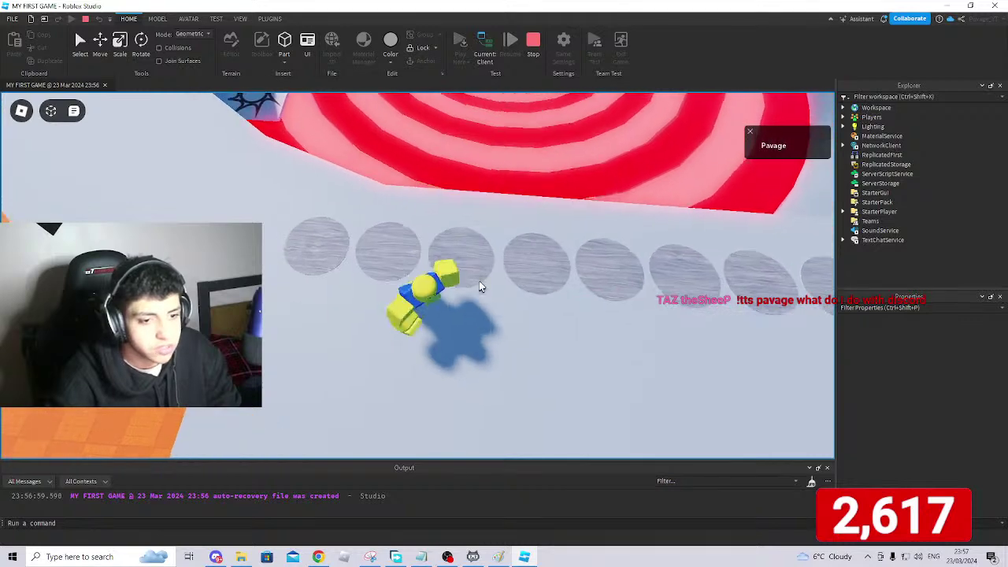
key("a")
key("d")
key("d")
key("d")
key("d")
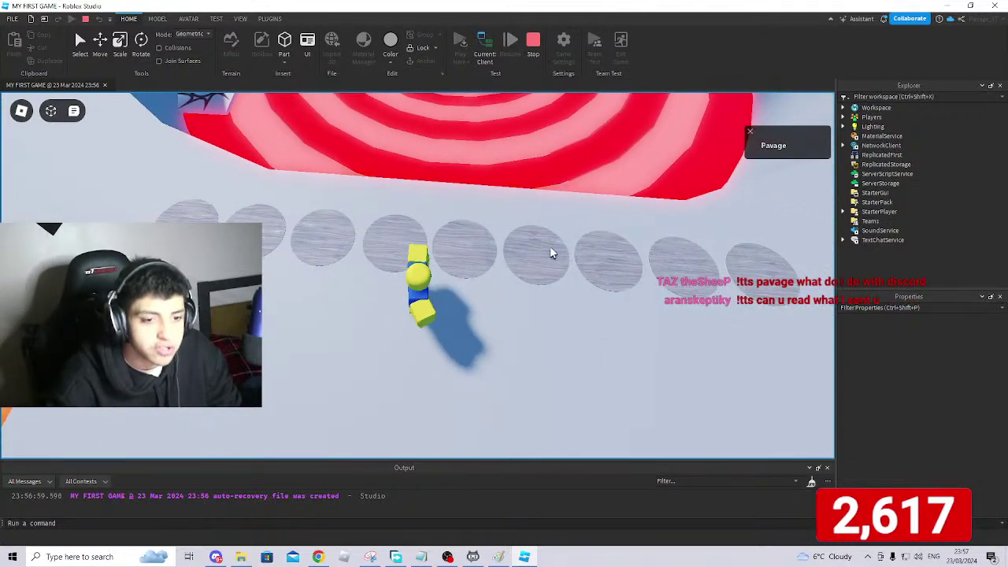
key("d")
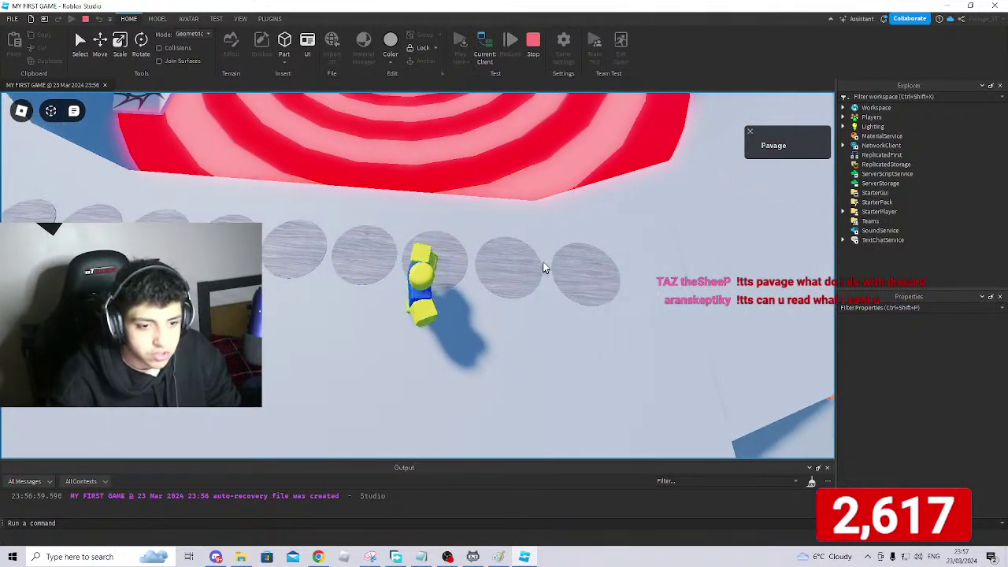
Take the character off the platform and across the red rings to the ring of spheres around the dummy.
right_click_drag(565, 266, 565, 266)
key("w")
key("space")
key("w")
key("space")
key("w")
key("space")
key("w")
key("w")
key("w")
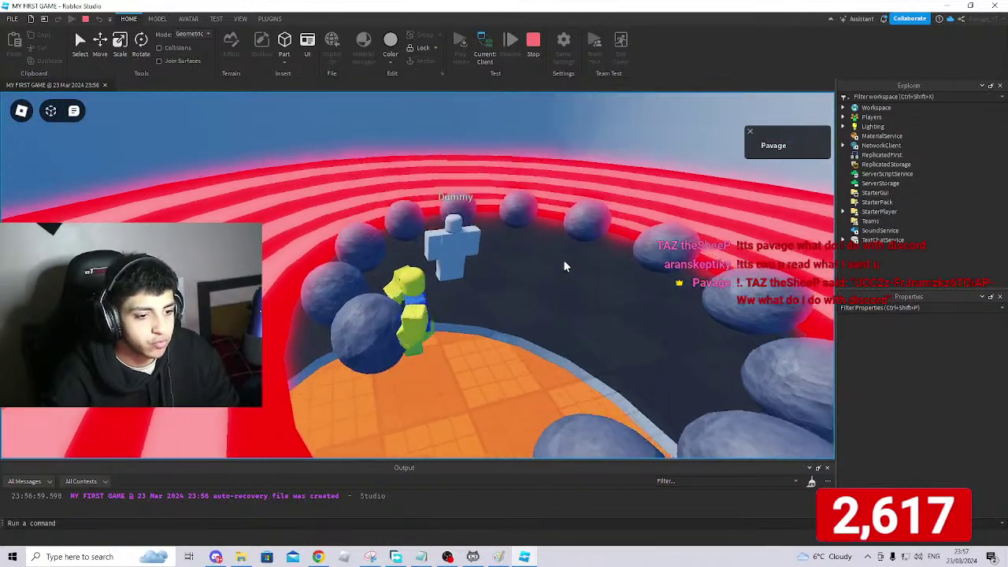
key("w")
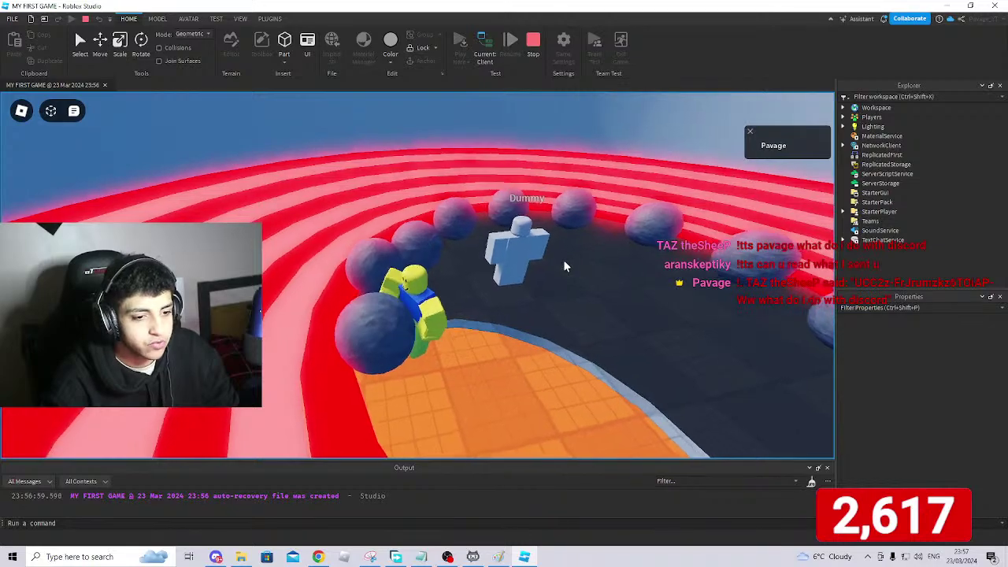
key("w")
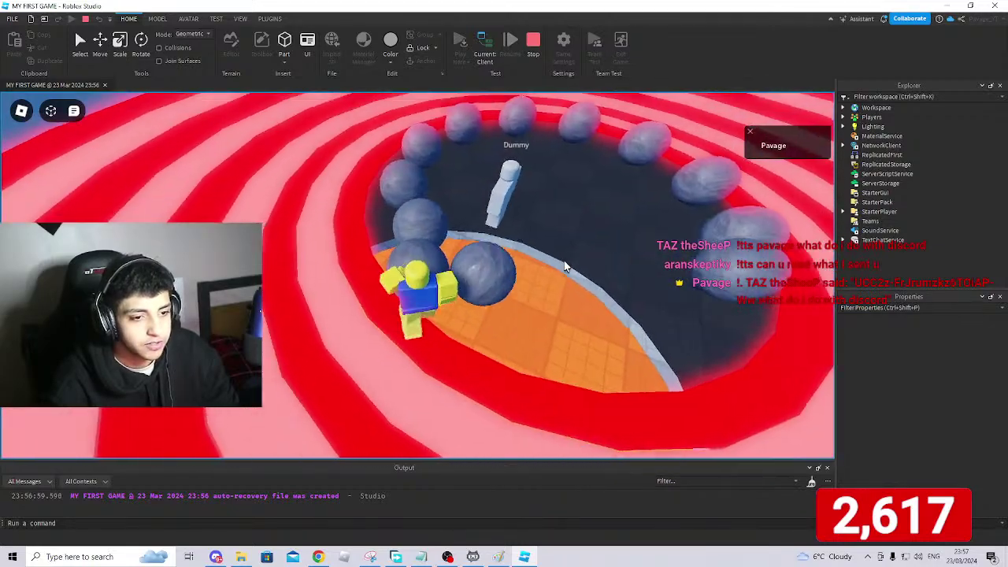
Test the sphere obstacle by making the character jump from sphere to sphere around the orange floor.
key("space")
key("space")
key("w")
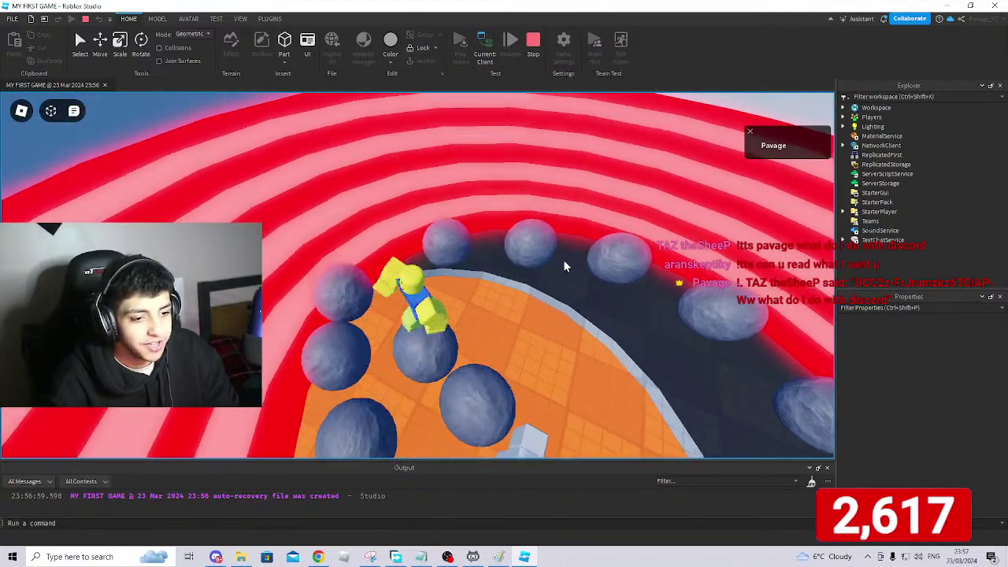
key("space")
key("space")
key("w")
key("space")
key("space")
key("w")
key("space")
key("space")
key("a")
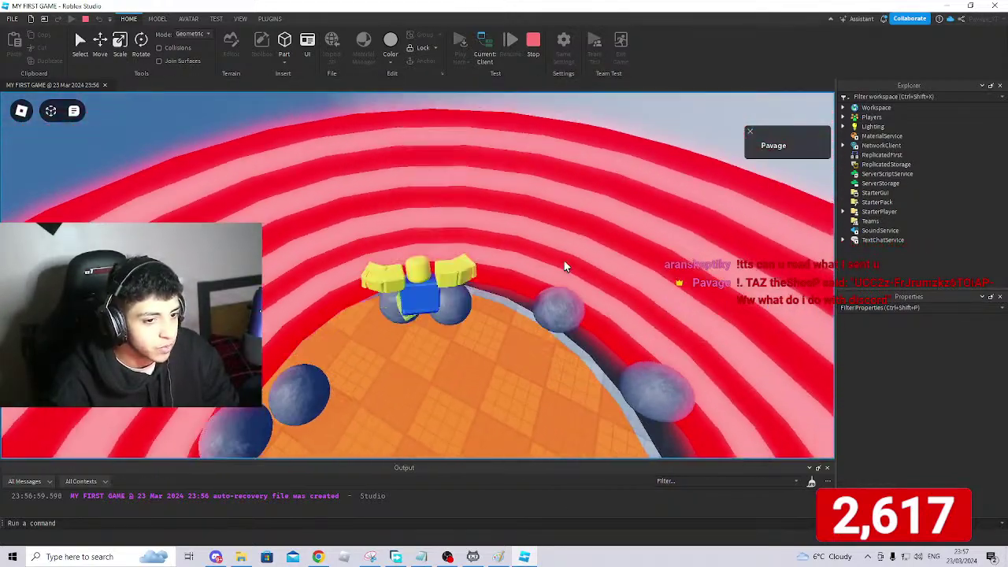
key("space")
key("s")
key("w")
Keep jumping the character around the spheres and past the dummy, and end the playtest.
right_click_drag(564, 261, 564, 261)
key("space")
key("w")
key("space")
key("a")
key("w")
key("space")
key("space")
key("w")
key("space")
key("space")
key("w")
key("space")
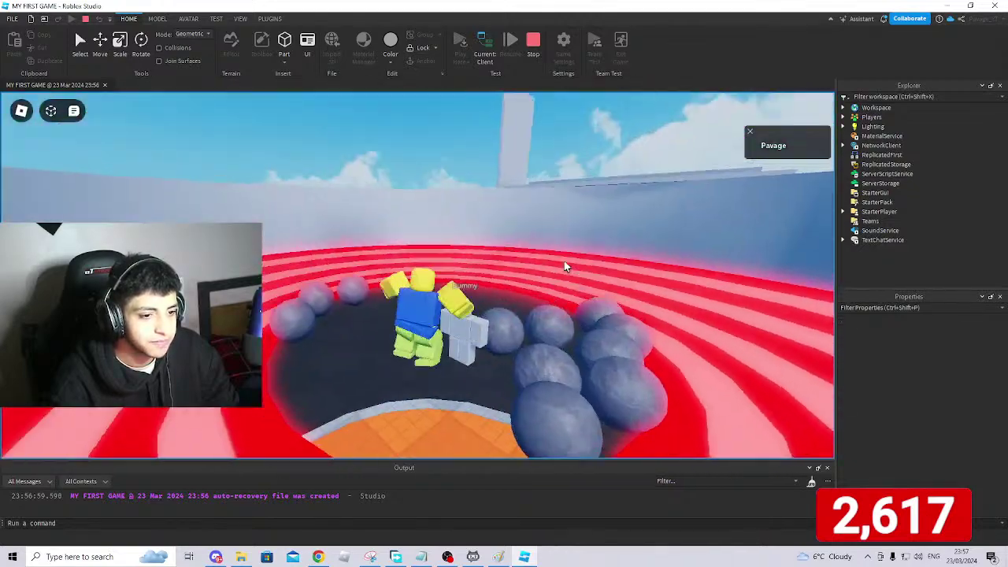
key("w")
key("space")
left_click(528, 42)
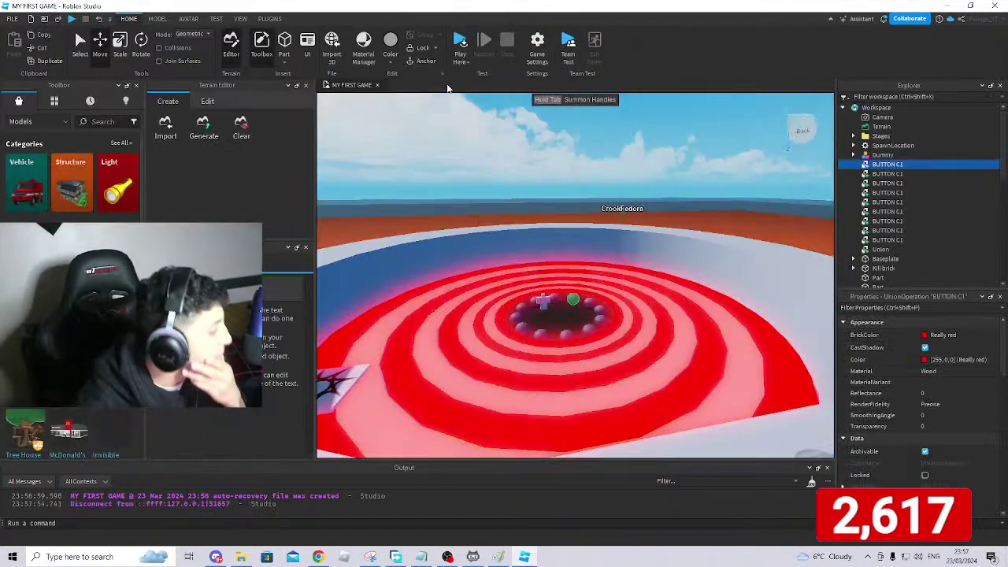